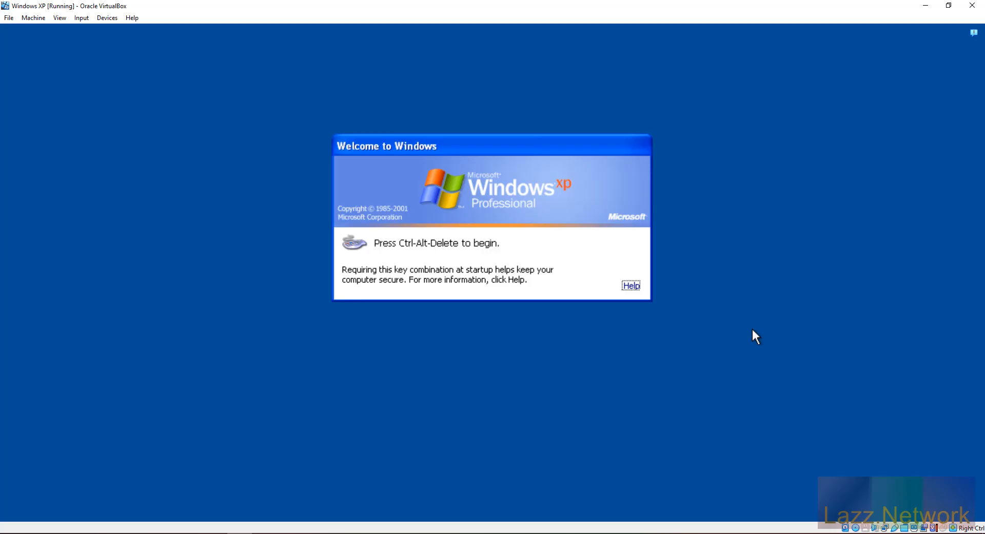
Step: Log on to the Windows XP guest with the user name and account password
key(ctrl+alt+Delete)
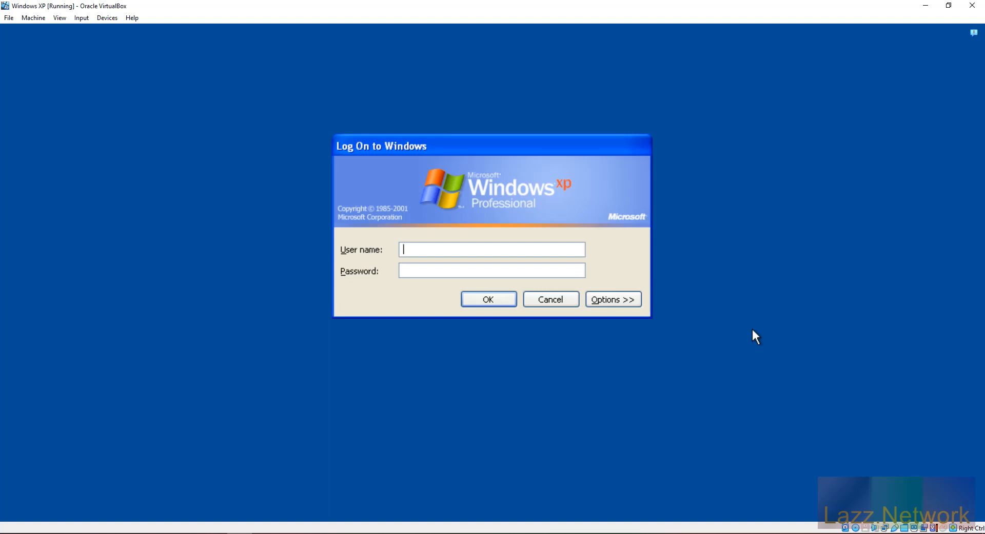
text(Lazz)
key(Tab)
text(*********)
key(Return)
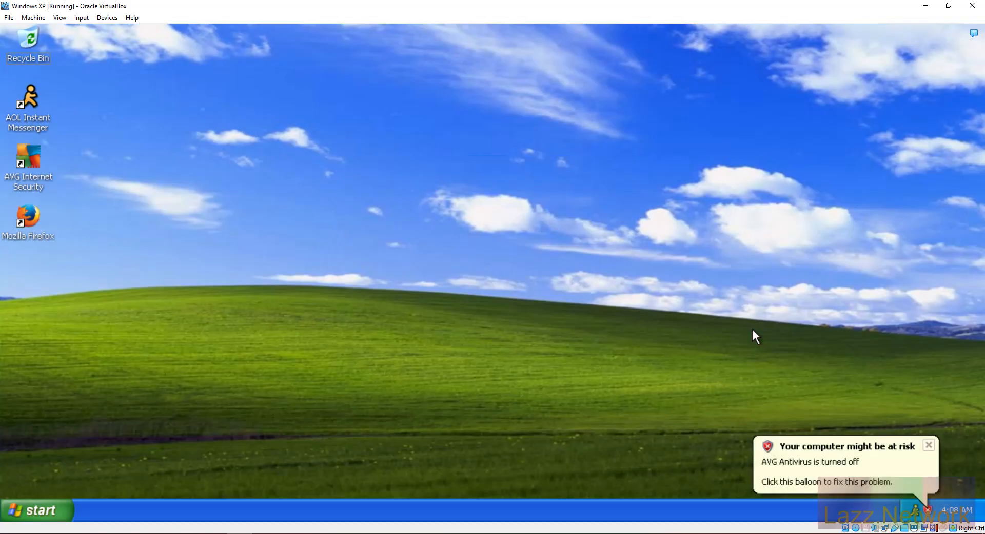
Step: Dismiss the AVG balloon, stop the IE script error, close the AIM Buddy List, and open Start
click(927, 444)
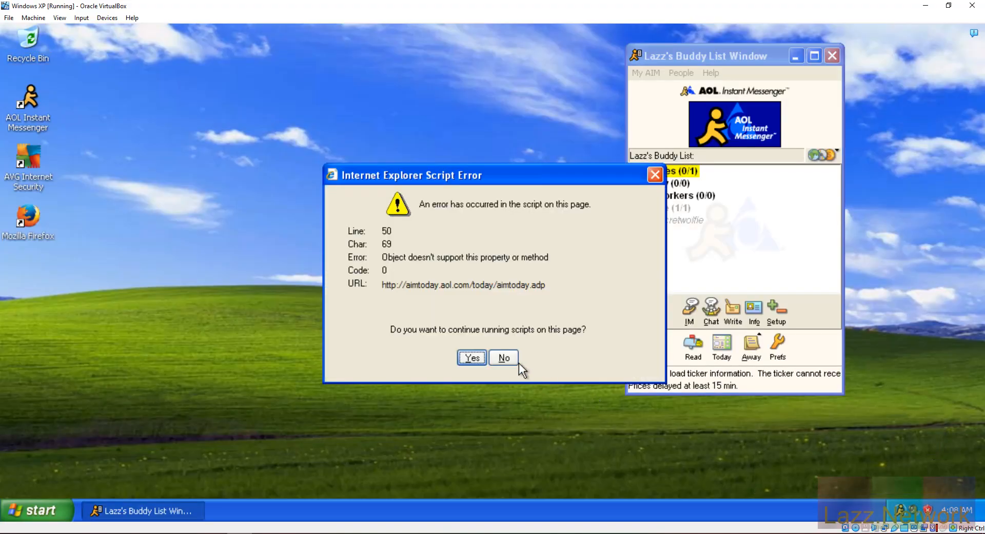
click(505, 358)
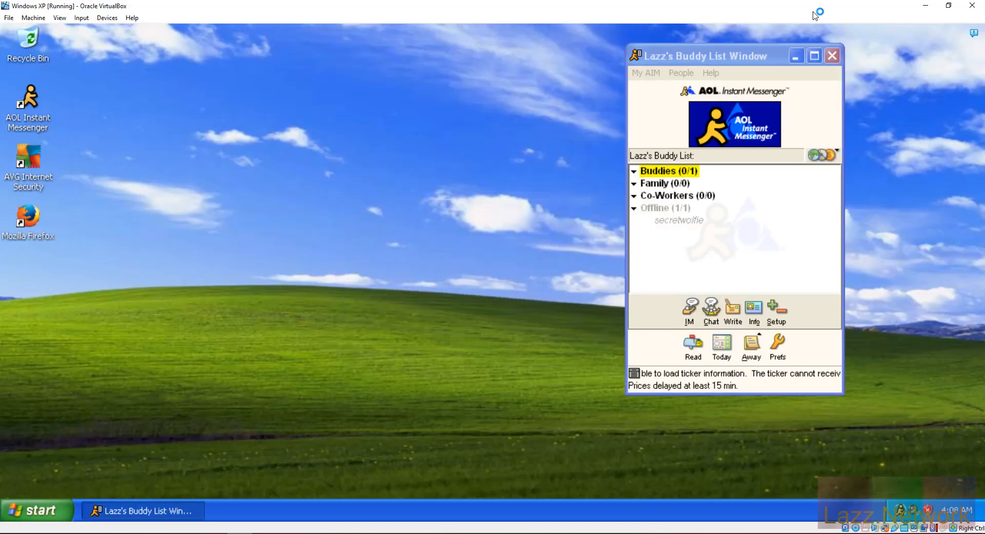
click(832, 55)
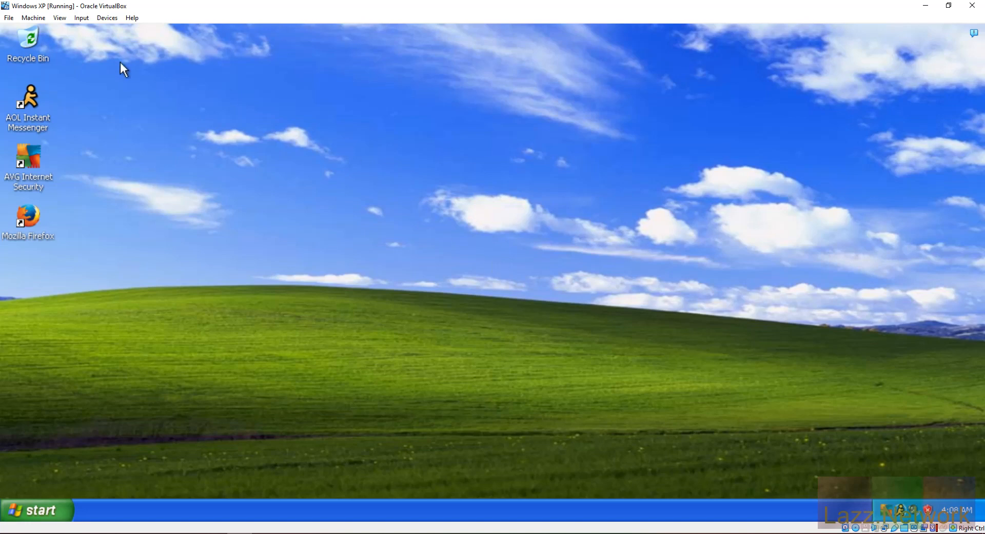
click(34, 516)
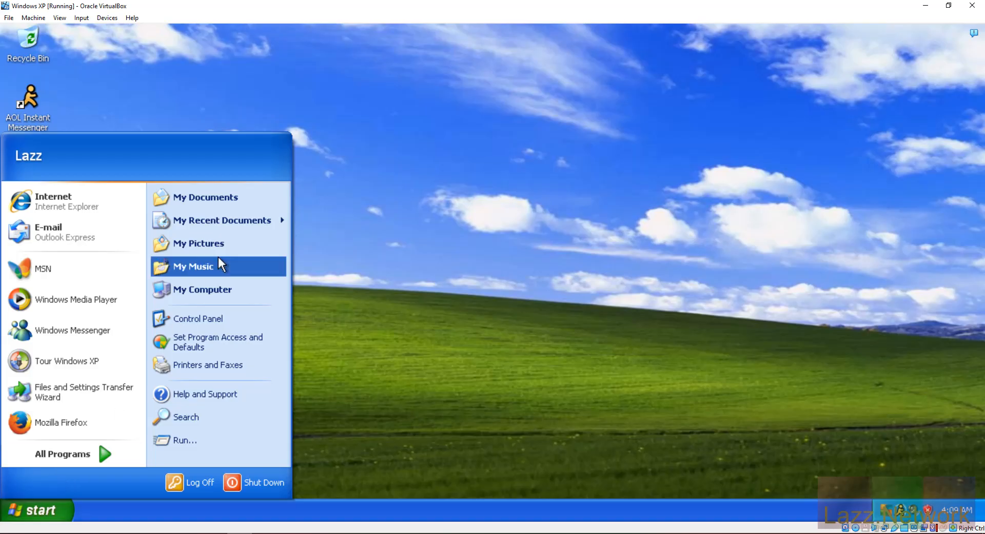
Step: Open My Computer maximized and load Data_Manager.img into the virtual floppy drive
click(211, 285)
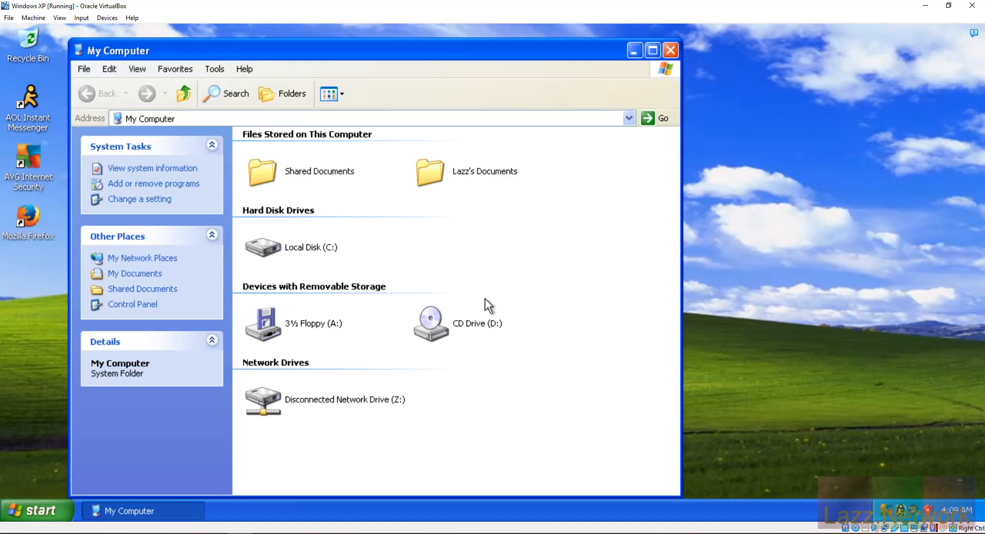
click(652, 50)
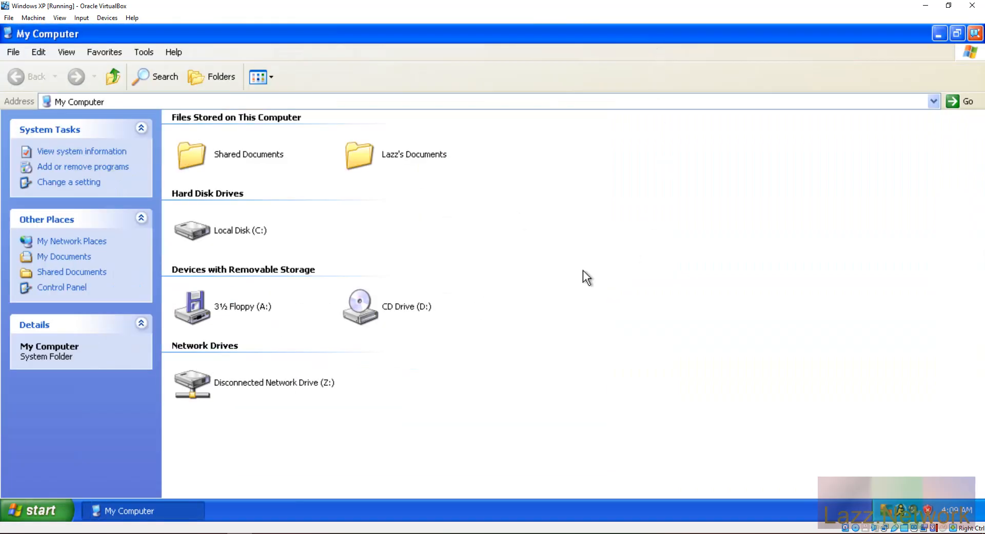
click(80, 19)
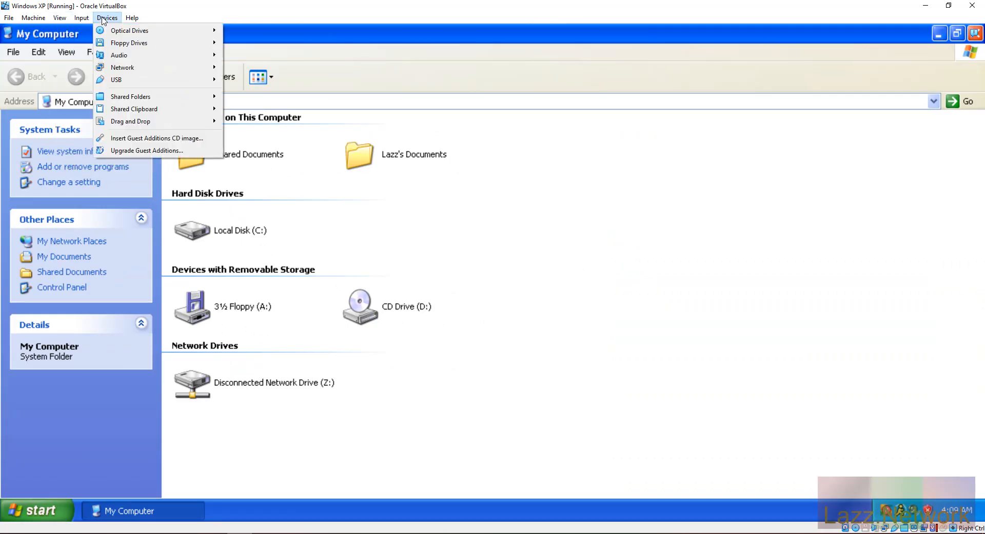
mouse_move(129, 48)
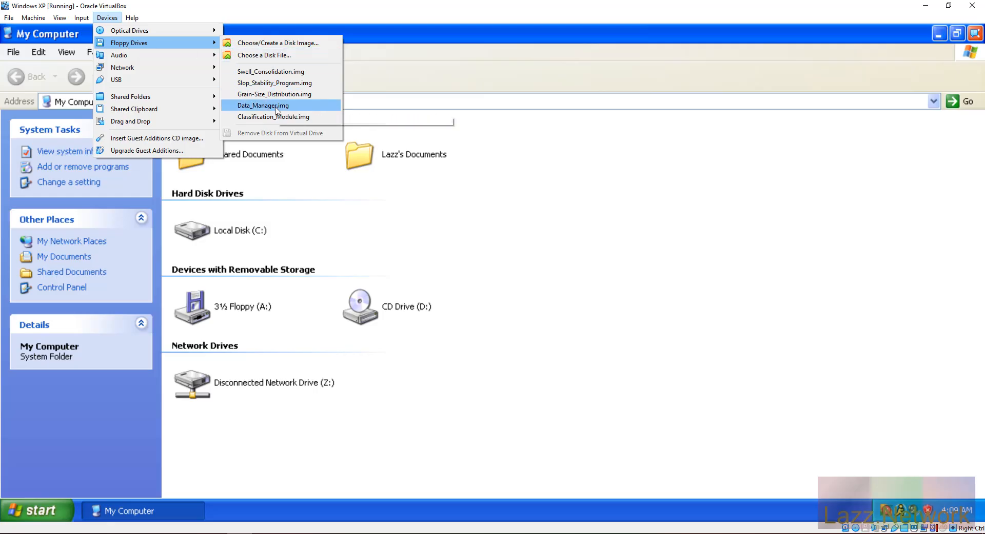
click(277, 109)
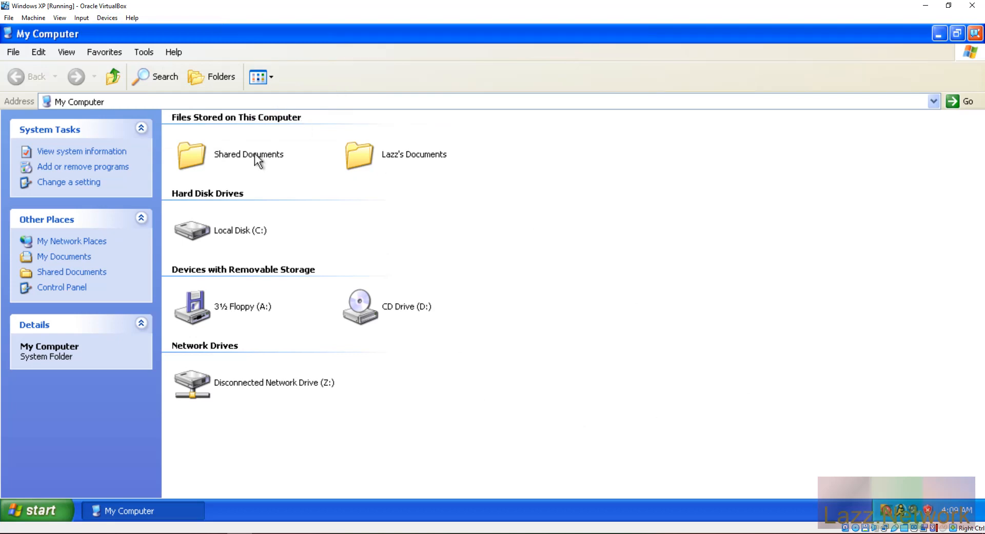
click(81, 18)
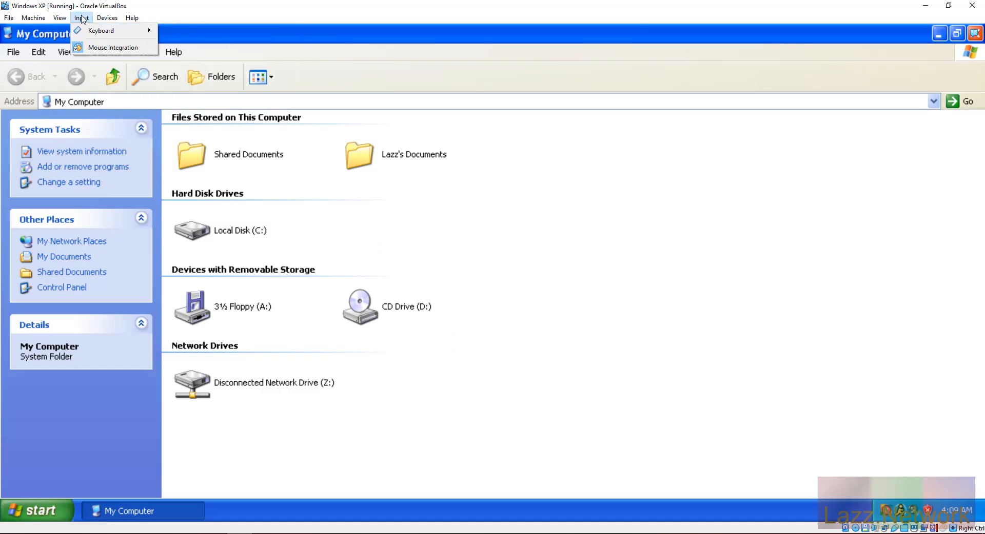
mouse_move(107, 17)
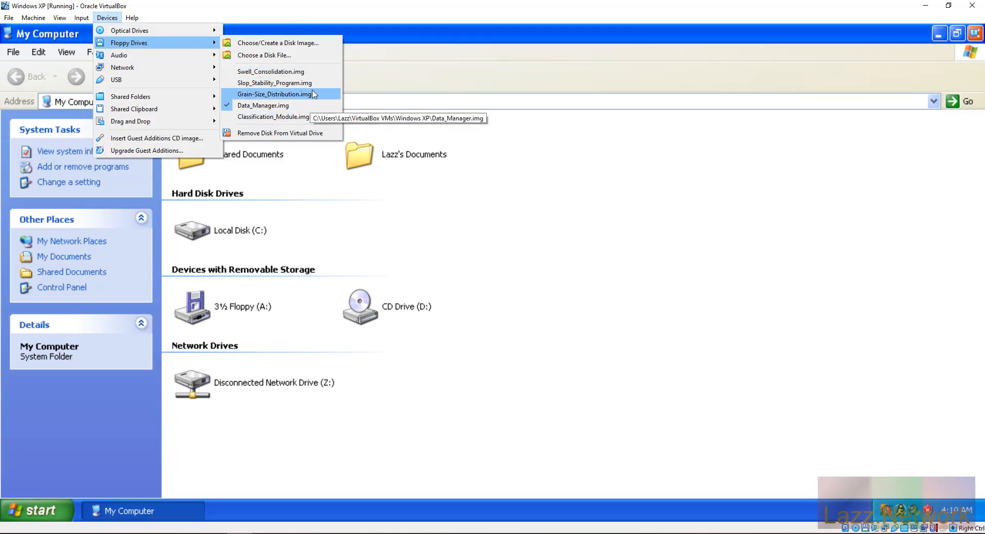
click(603, 245)
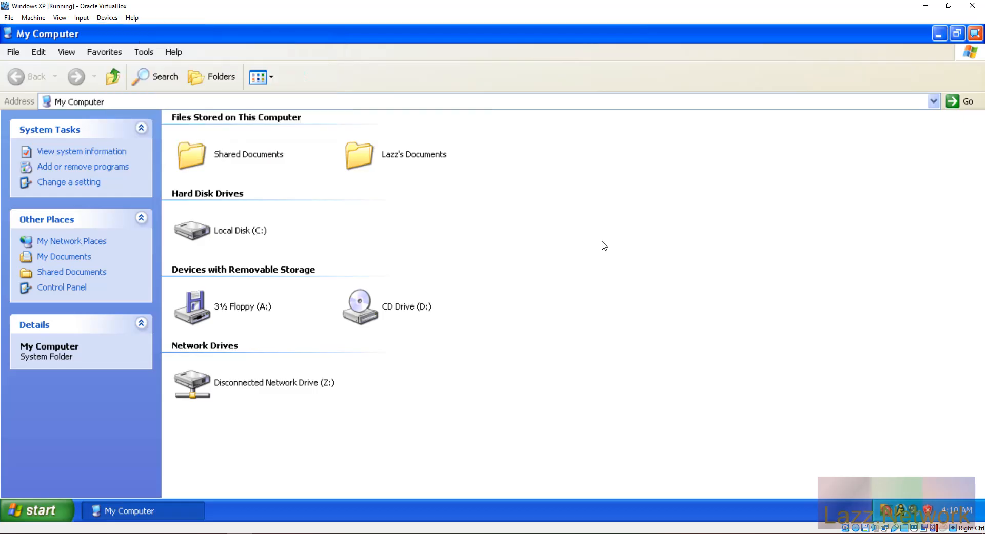
Step: Browse the 3½ Floppy (A:) into DISK1 and back to its root listing
double_click(204, 313)
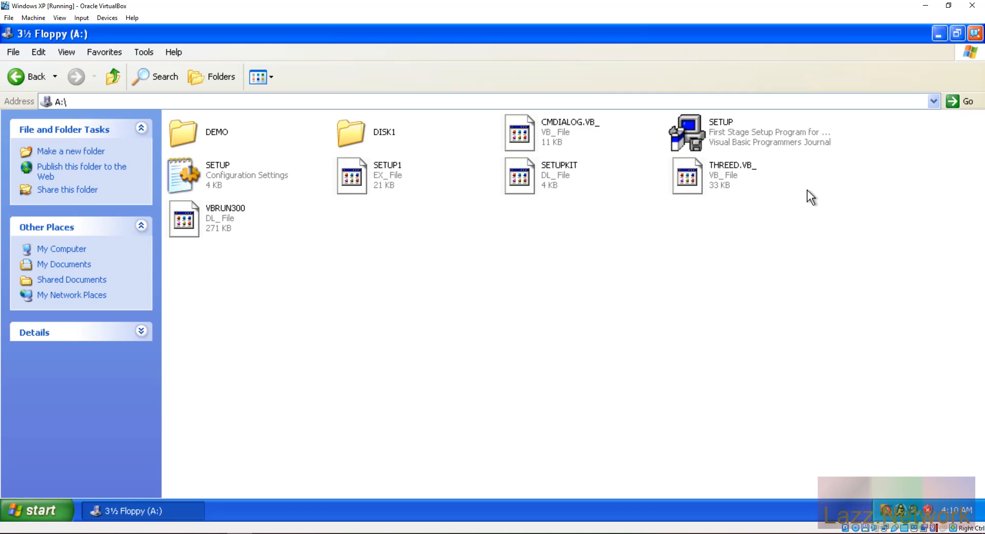
double_click(350, 135)
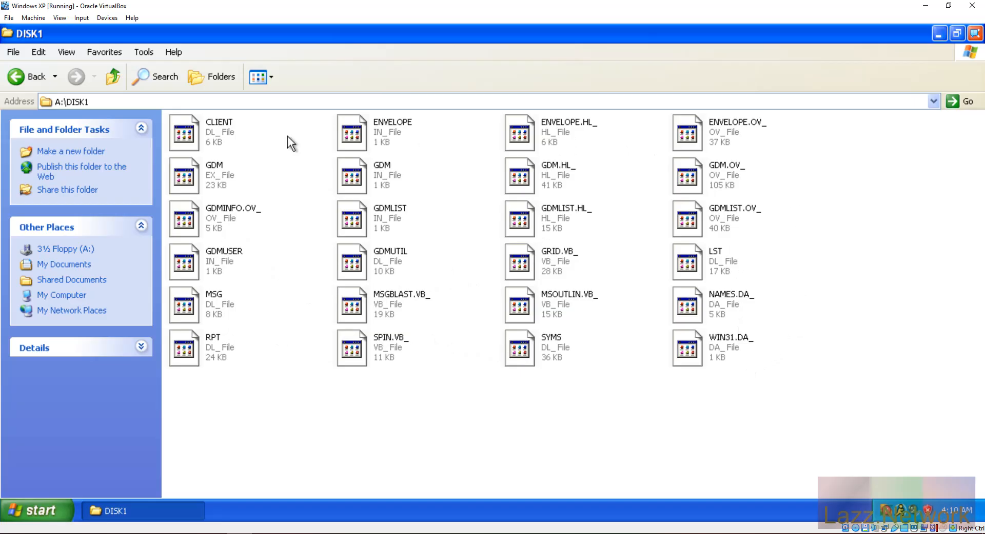
click(26, 76)
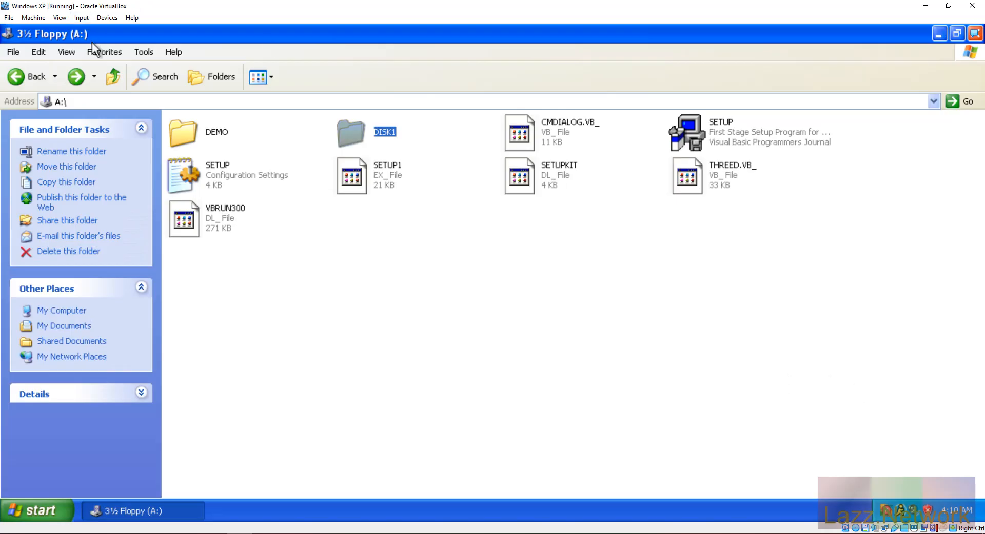
click(90, 18)
mouse_move(106, 19)
mouse_move(151, 34)
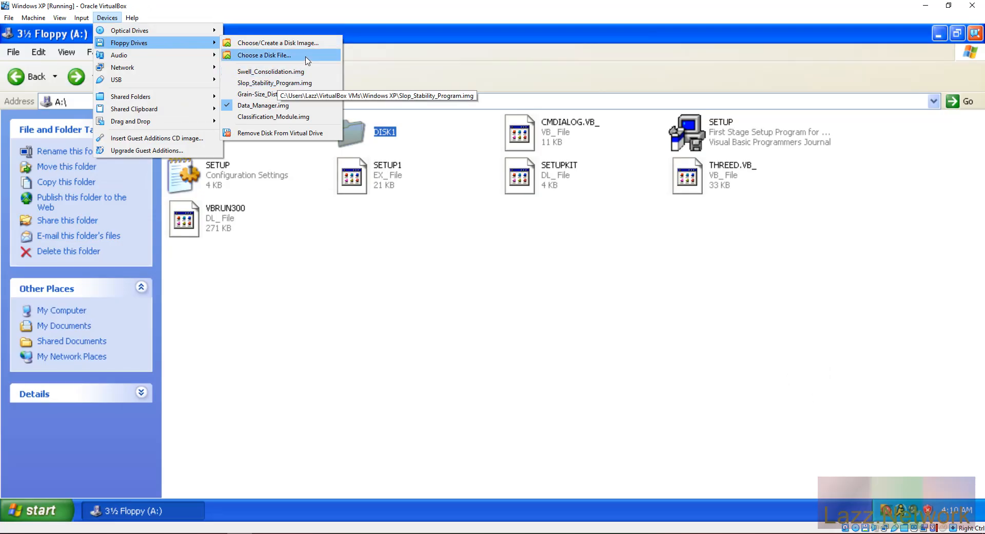
click(305, 56)
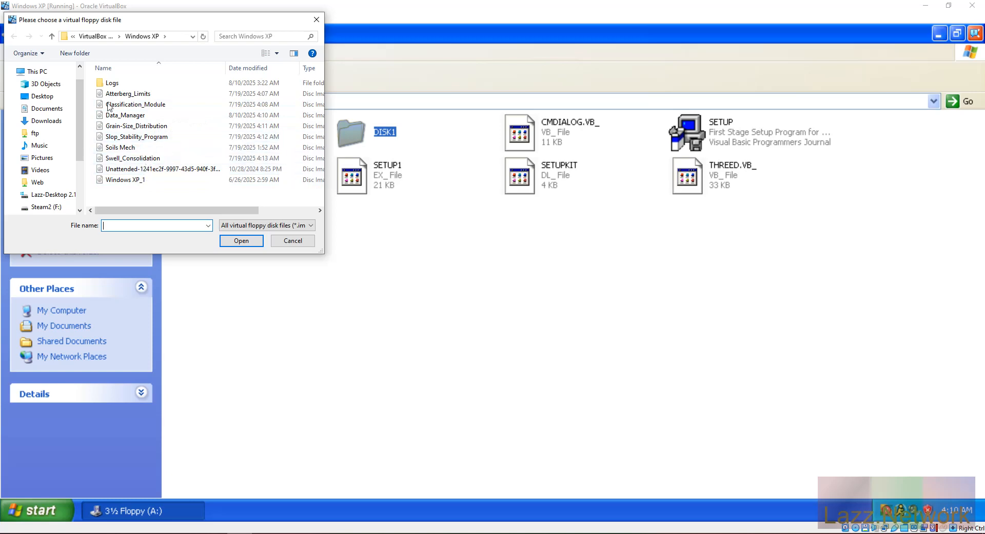
click(292, 241)
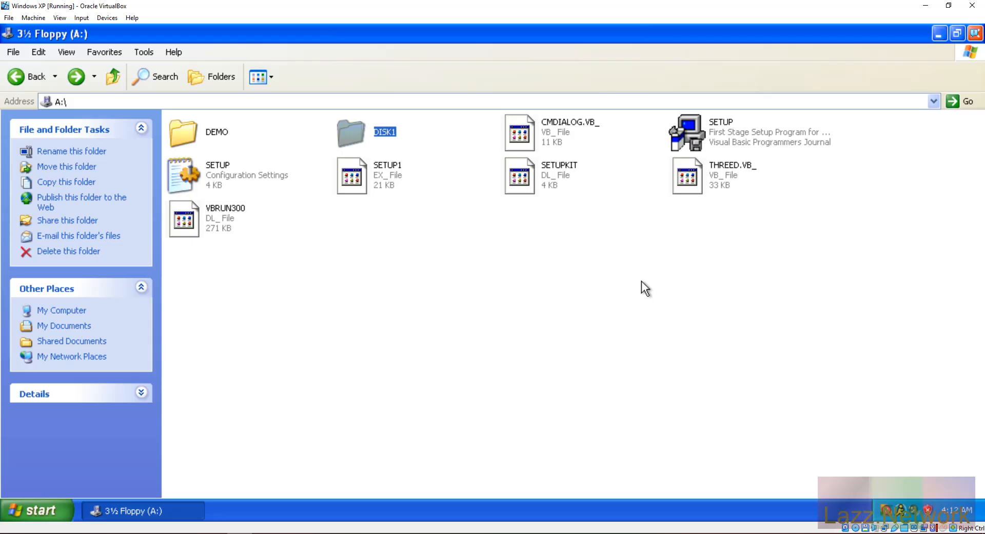
Step: Run the floppy's SETUP as the chosen user, then call up Windows Security when it hangs
double_click(685, 129)
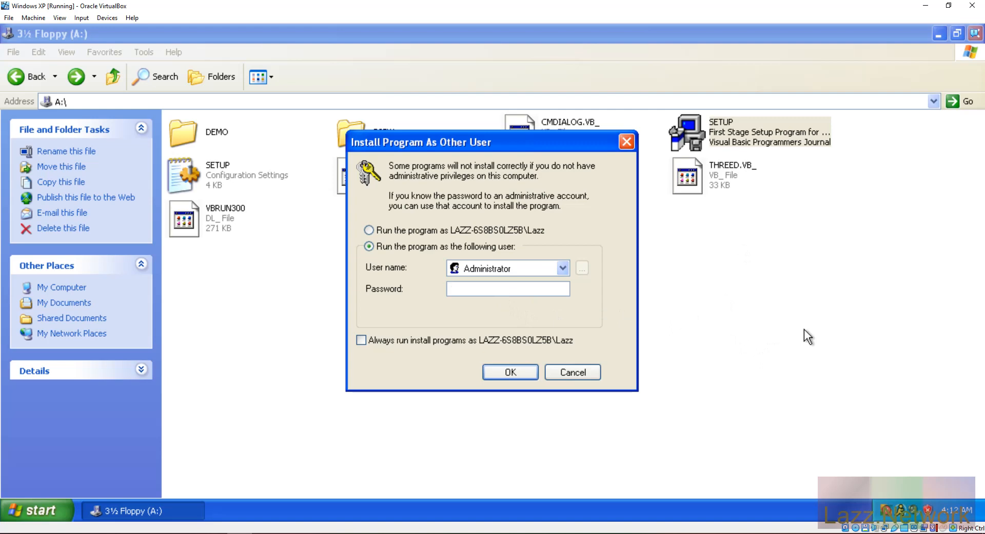
text(•••••••••)
click(509, 372)
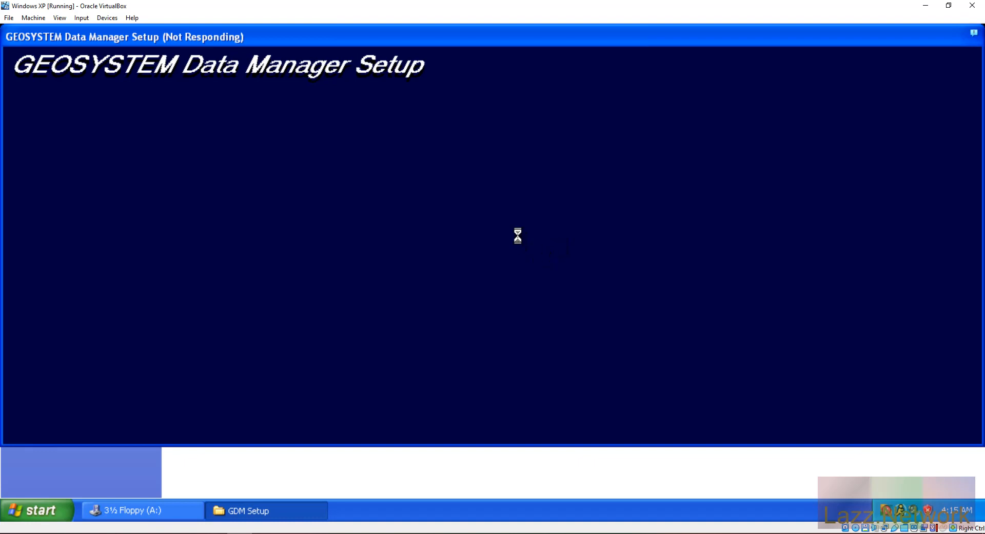
key(ctrl+alt+Delete)
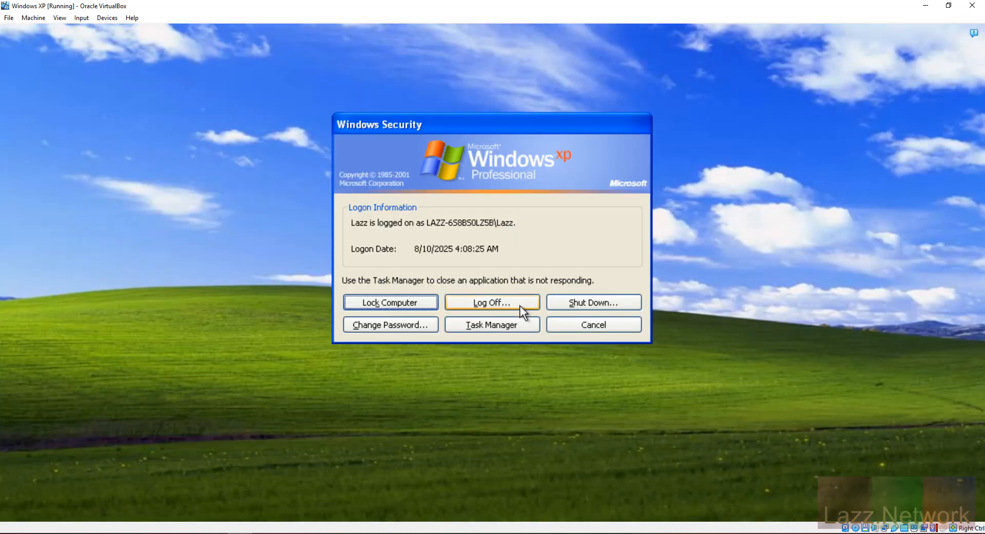
Step: Open Task Manager and review its Processes, Performance and Networking tabs
click(515, 321)
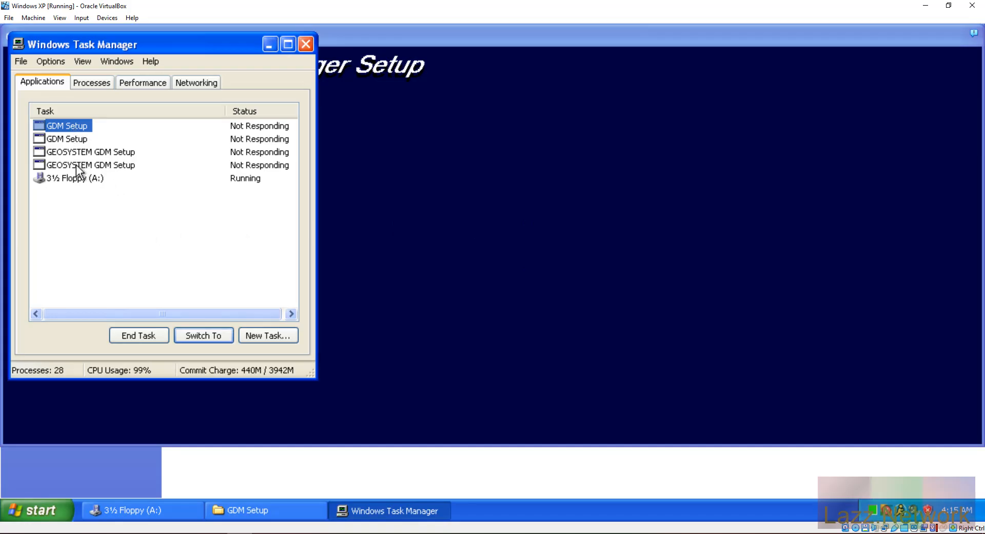
click(70, 139)
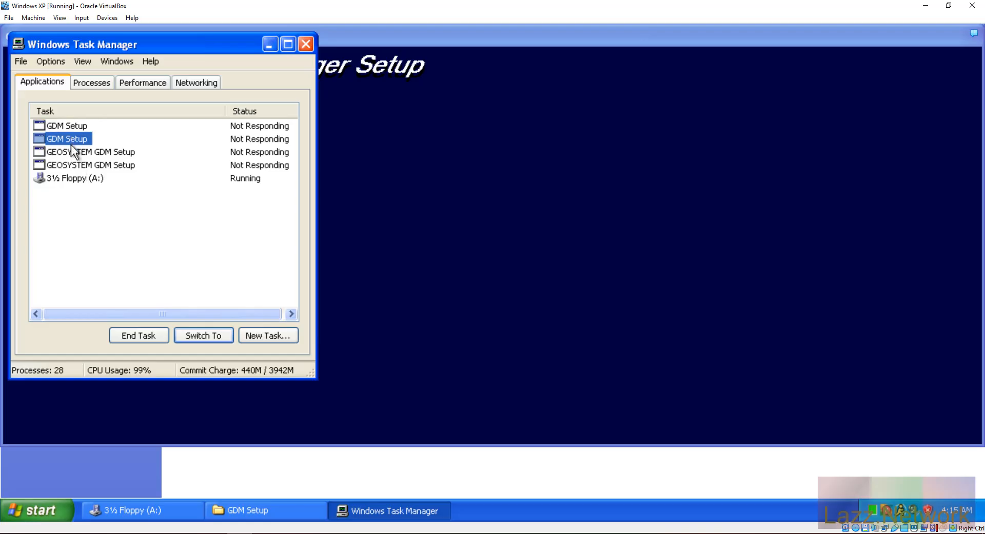
click(72, 153)
click(82, 86)
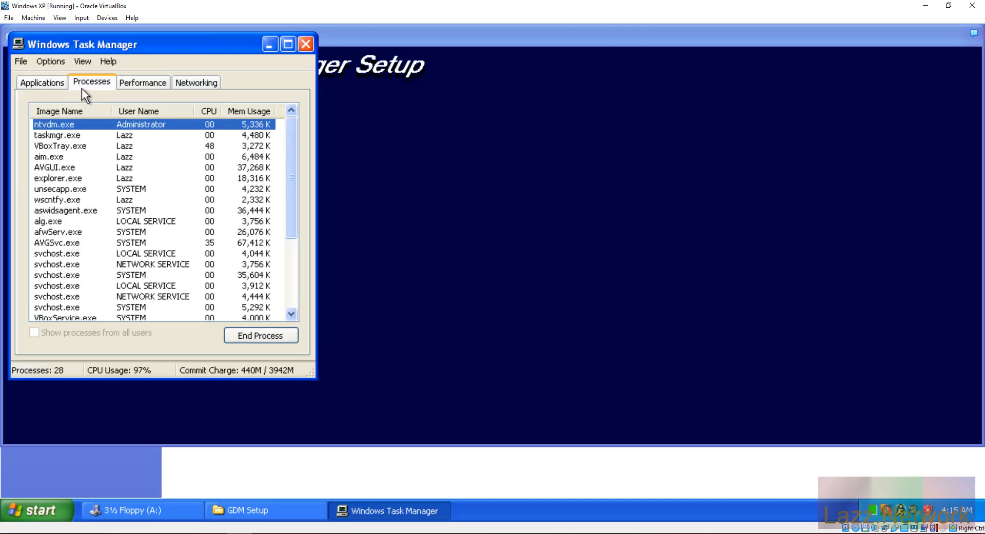
click(144, 82)
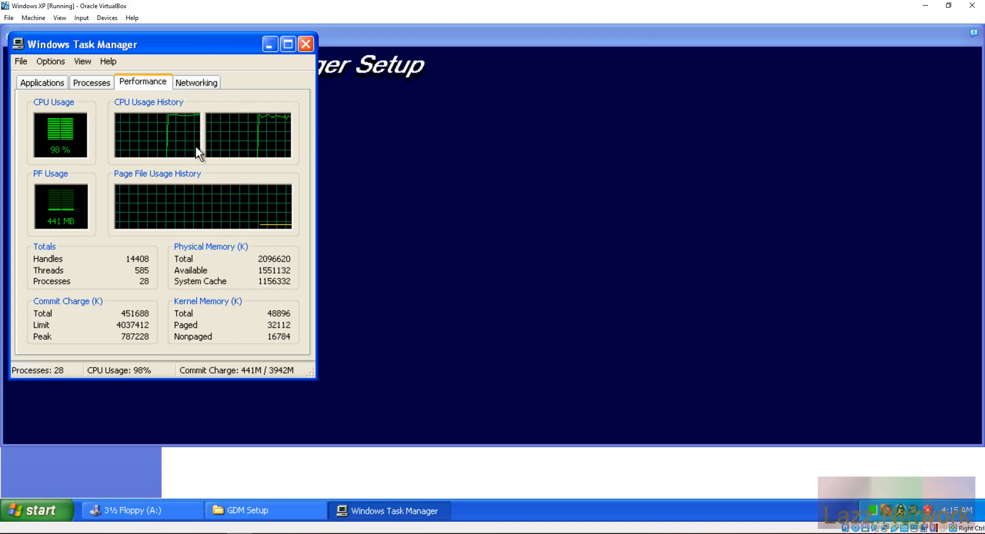
click(187, 84)
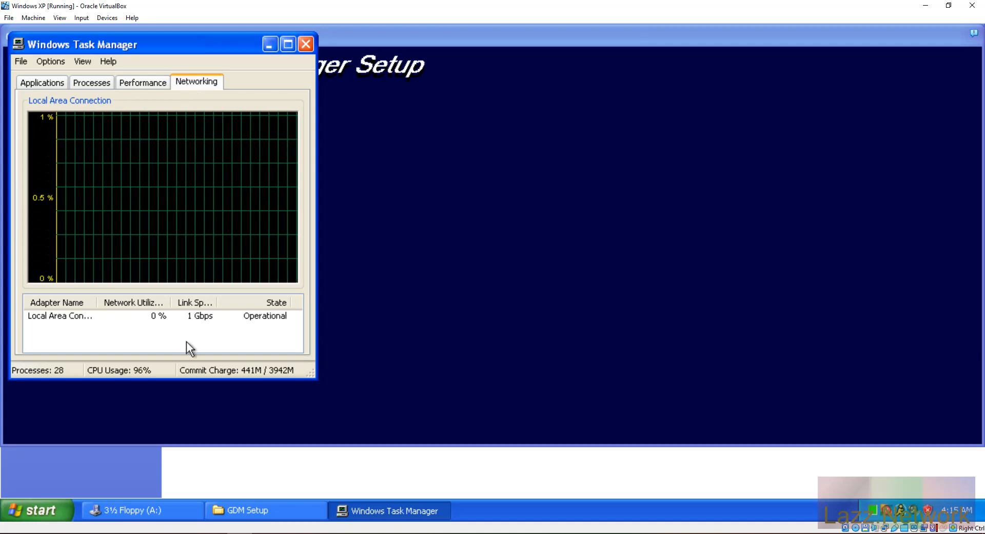
click(119, 84)
click(93, 86)
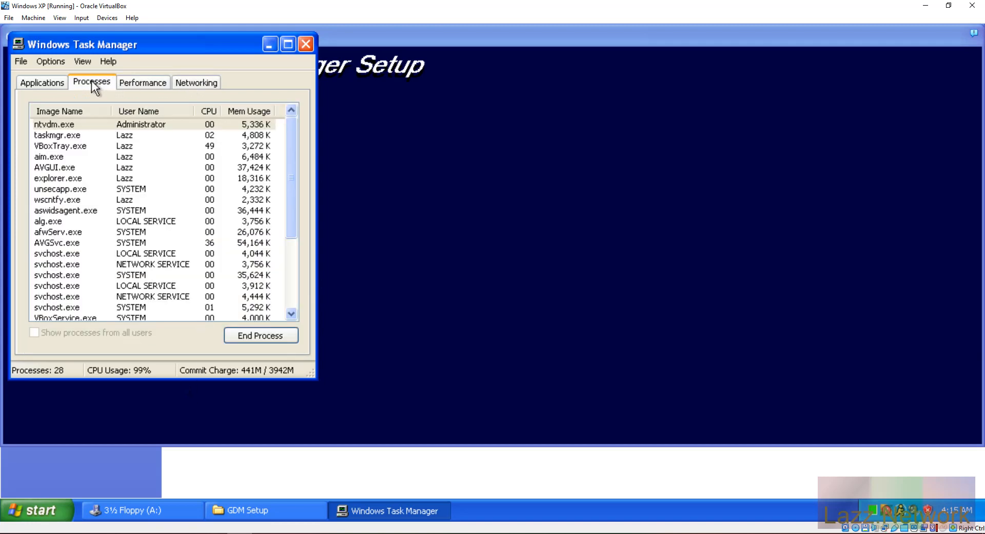
Step: End the hung GDM Setup and GEOSYSTEM GDM Setup tasks, confirming each with End Now
click(45, 78)
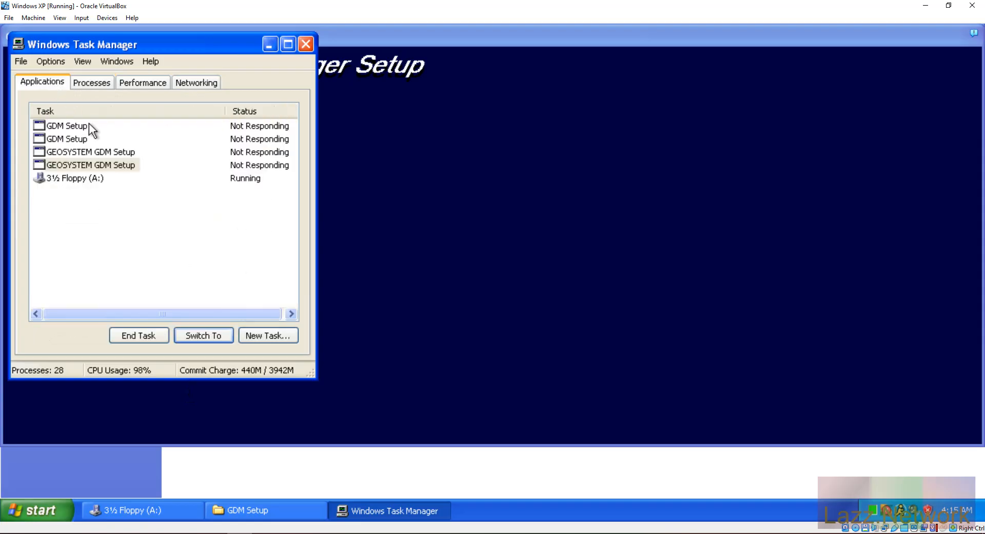
click(78, 168)
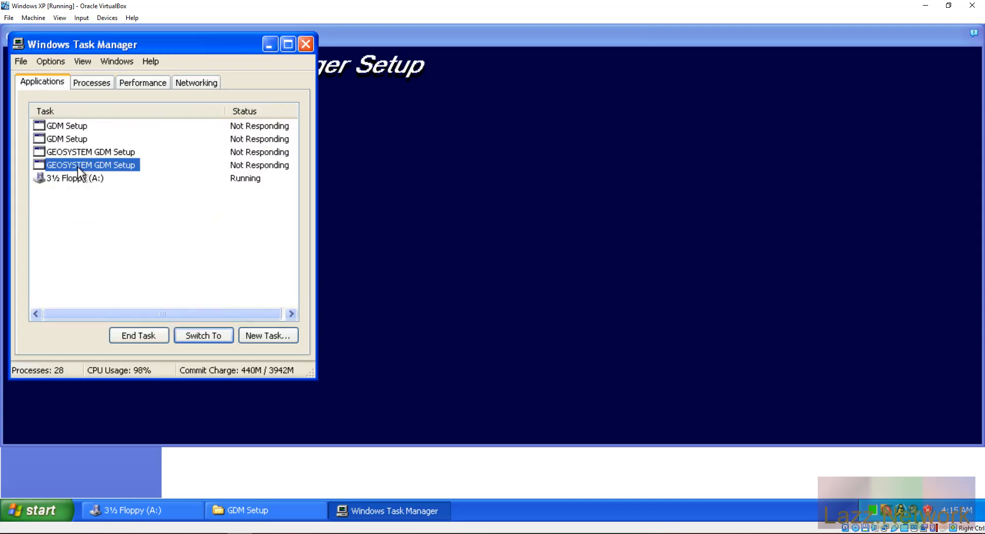
click(149, 334)
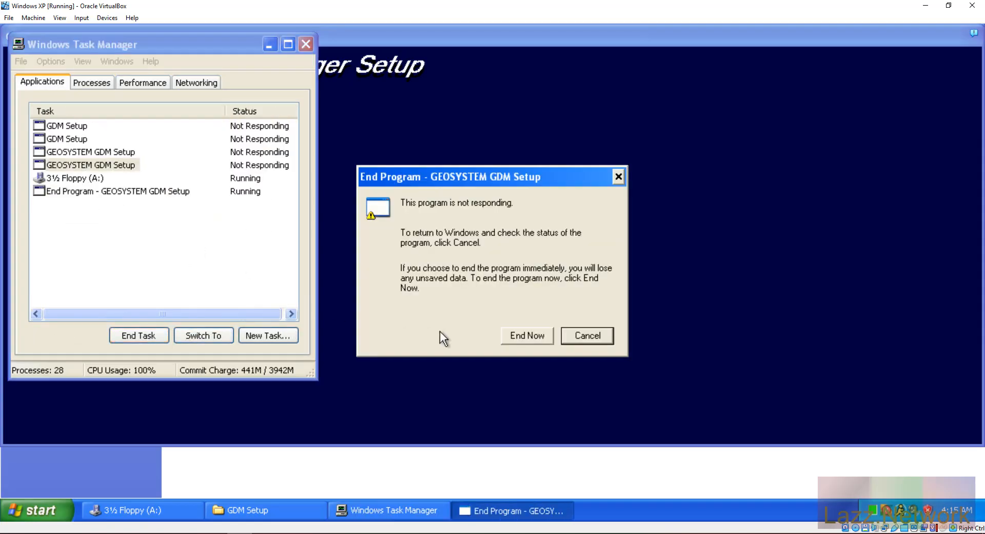
click(522, 335)
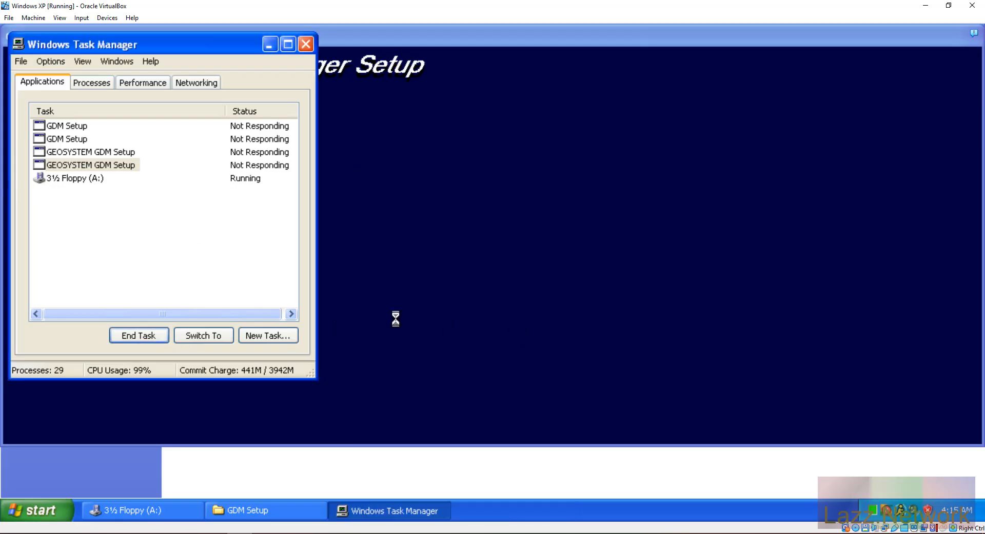
click(69, 152)
click(150, 335)
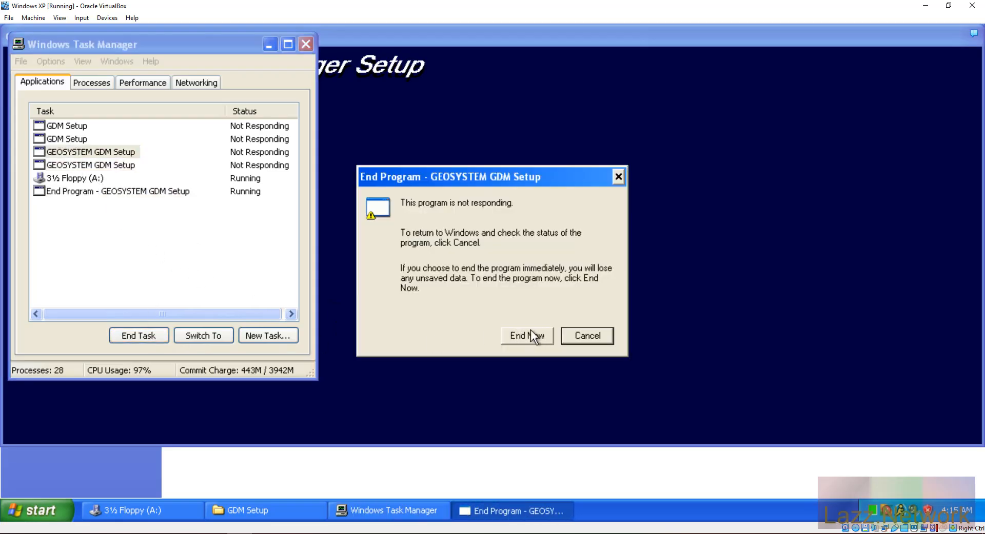
click(529, 334)
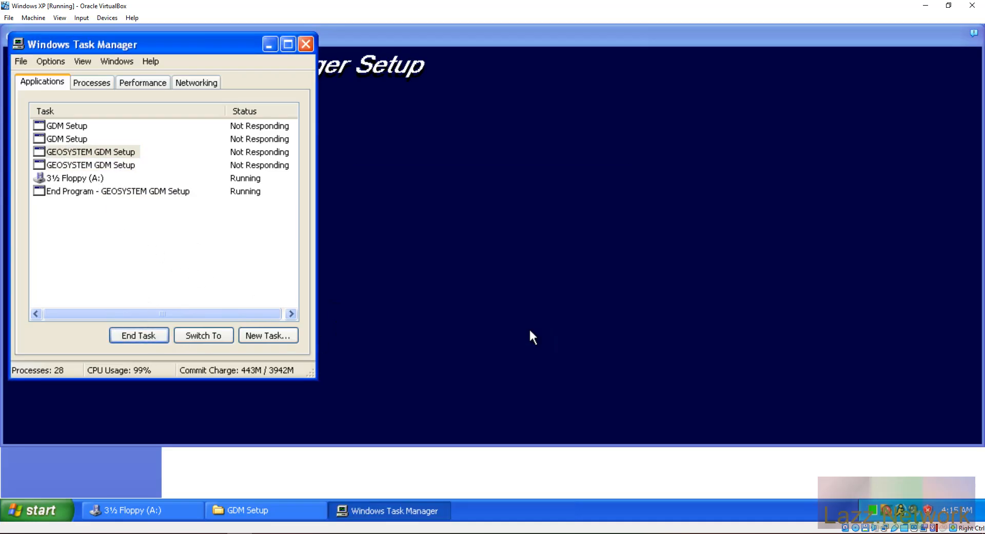
click(71, 139)
click(141, 334)
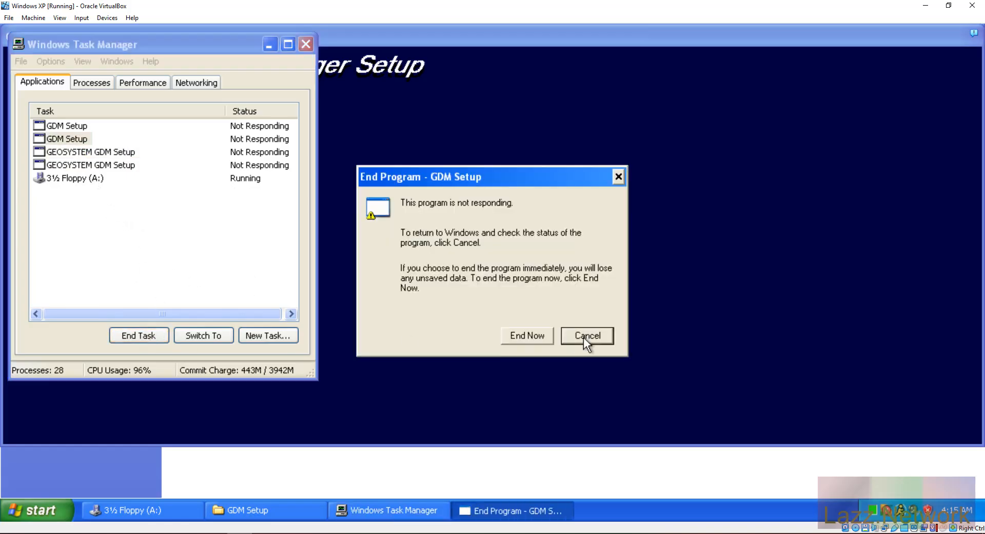
click(524, 335)
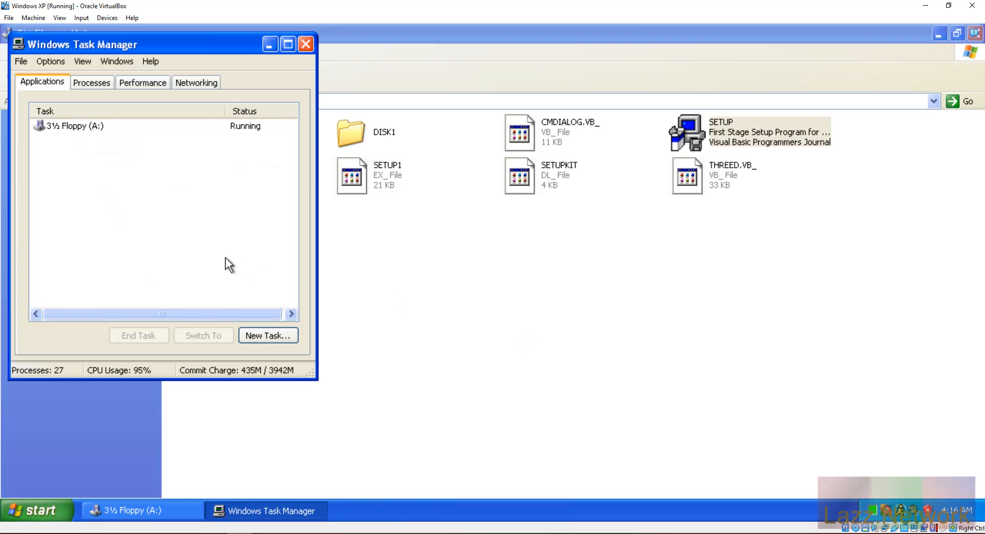
Step: Minimize Task Manager so the 3½ Floppy (A:) folder is in front
click(269, 44)
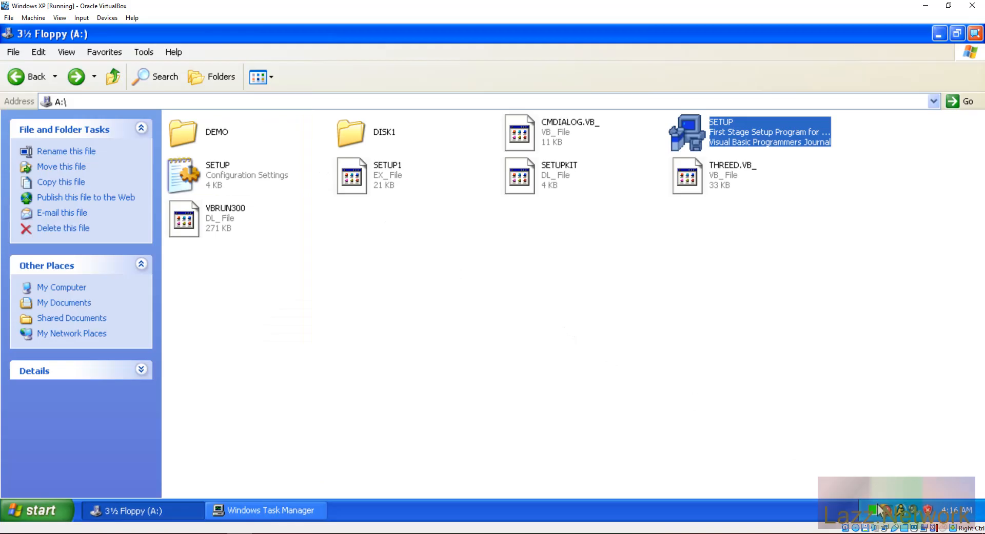
mouse_move(874, 514)
Step: Open the floppy's SETUP configuration settings file in Notepad
click(592, 324)
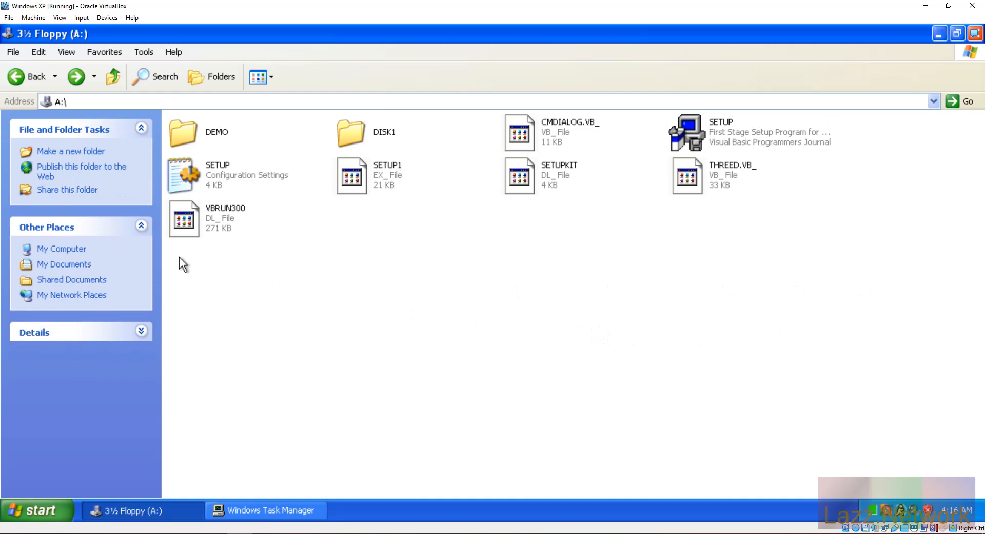
click(174, 175)
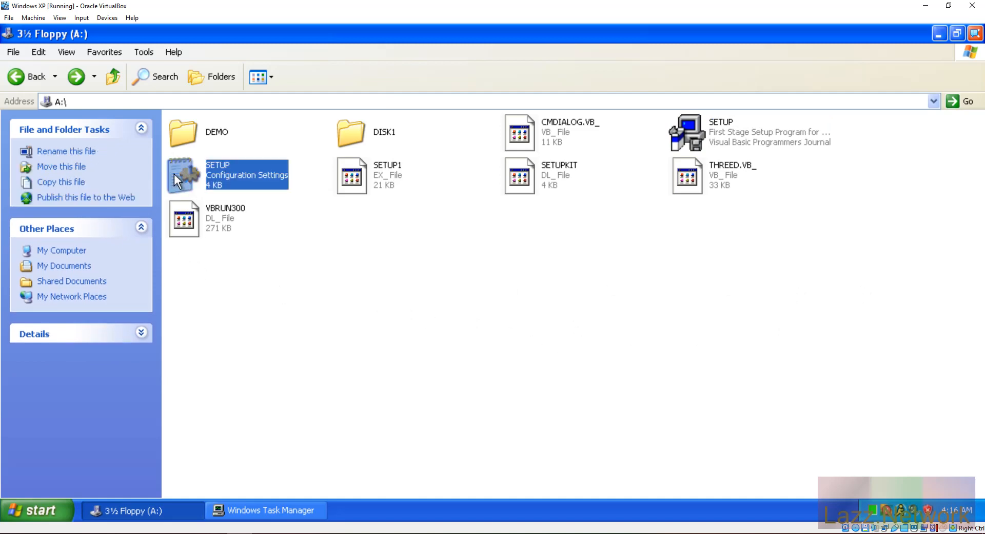
right_click(174, 174)
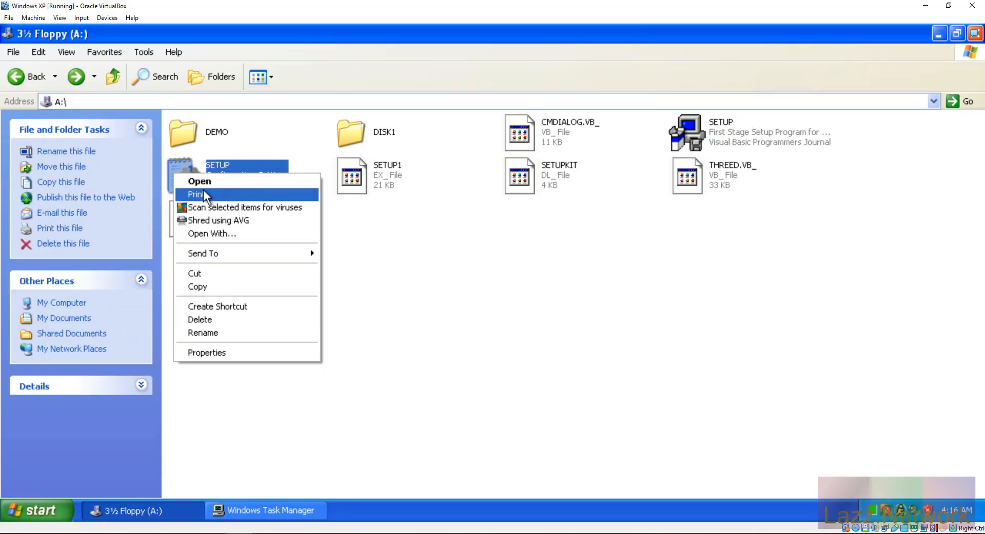
click(213, 180)
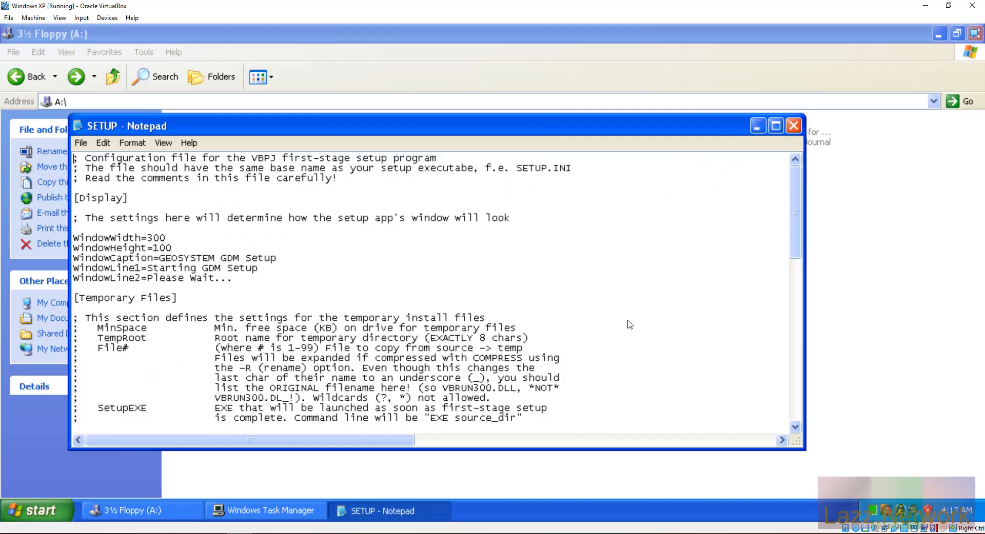
Step: Read SETUP.INI down to its [Setup1] section (MinSpace=1524, SetupEXE=setup1.exe) and open Notepad's File menu
scroll(627, 321, down, 1)
scroll(626, 319, down, 1)
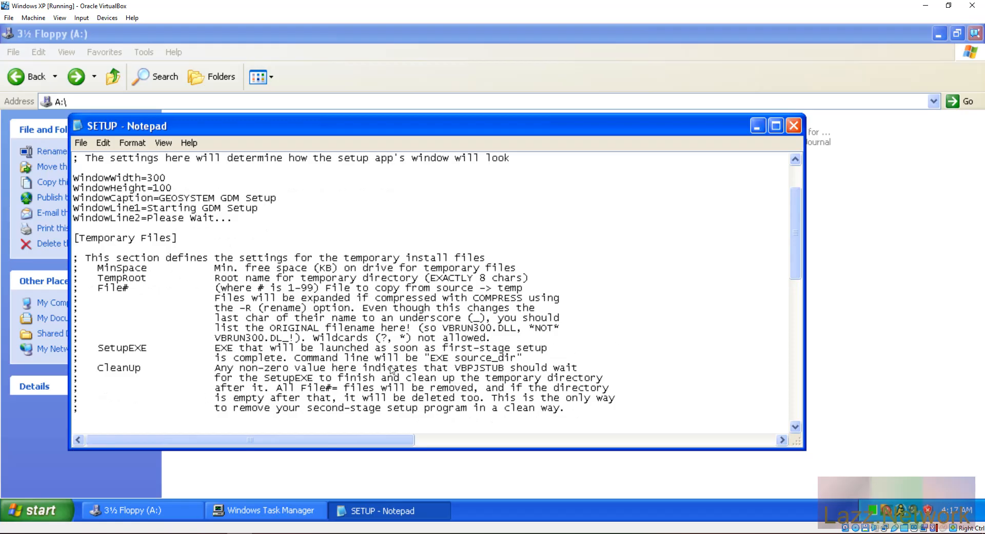
scroll(632, 311, down, 5)
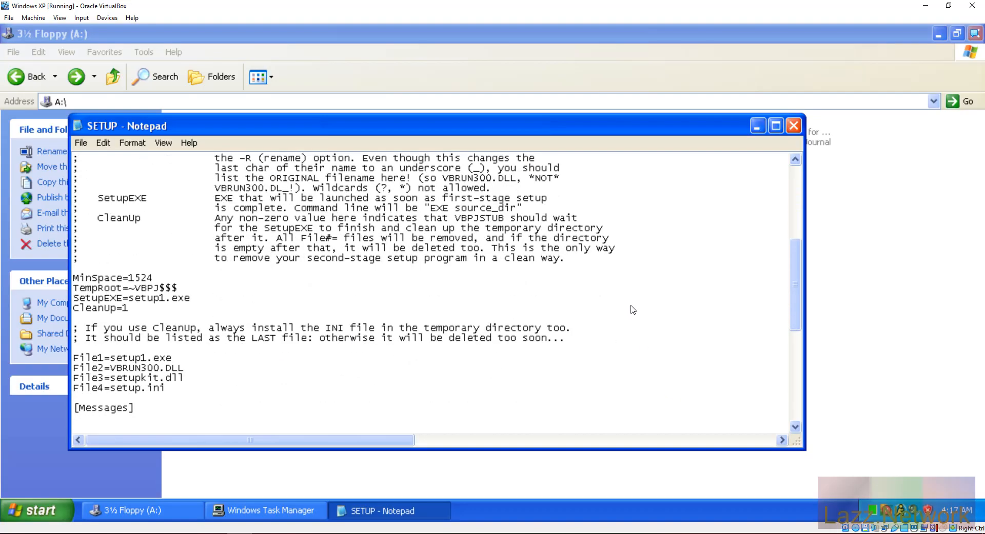
scroll(632, 310, down, 2)
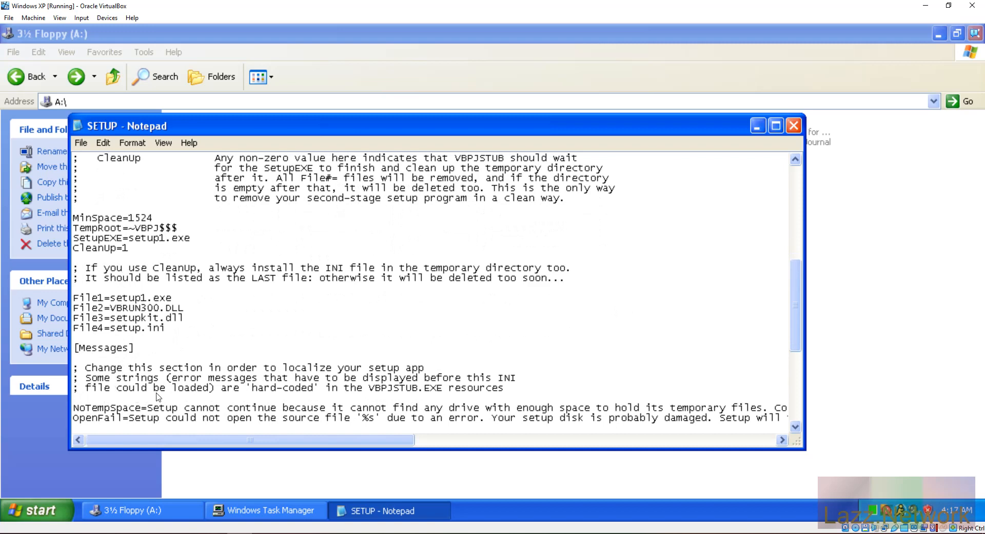
scroll(159, 396, down, 1)
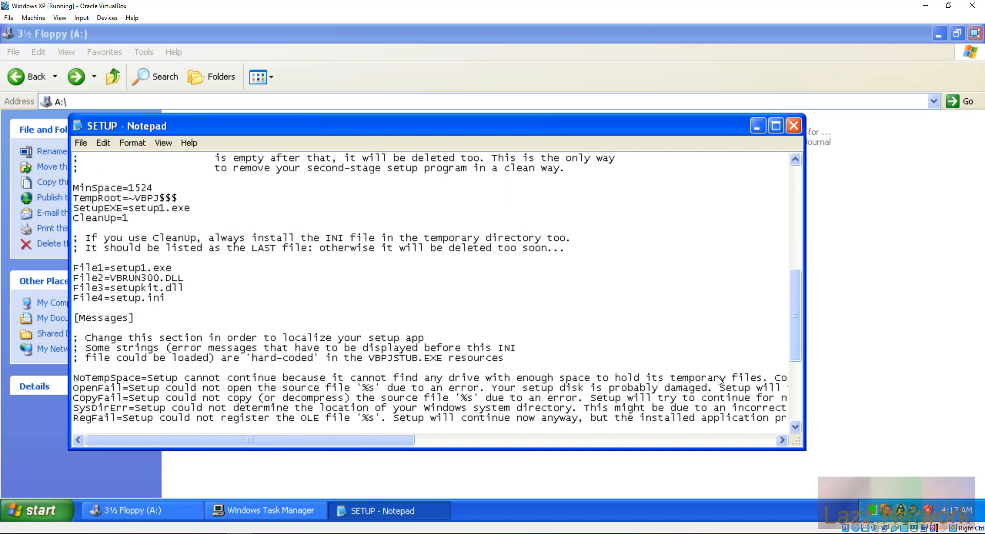
scroll(718, 381, down, 2)
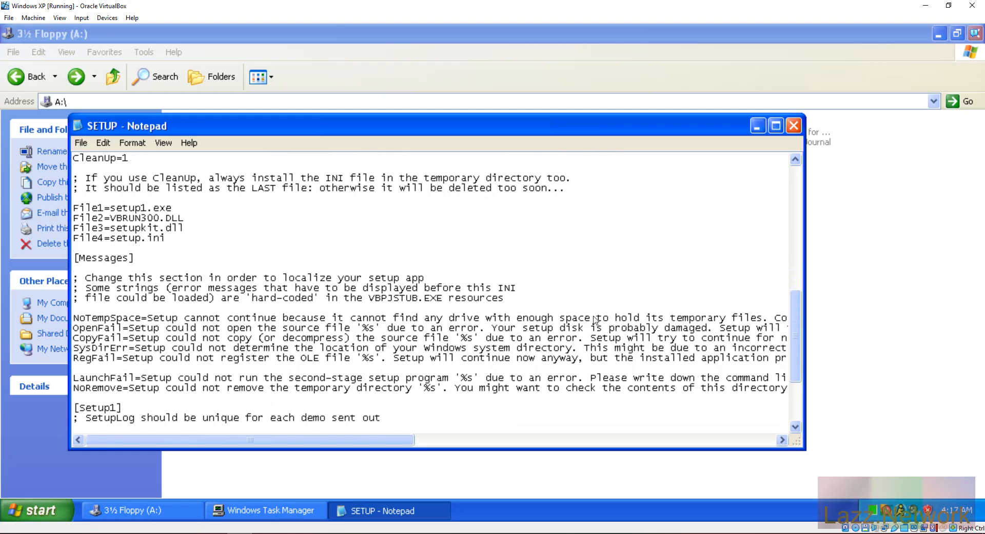
scroll(595, 320, down, 1)
scroll(591, 317, down, 2)
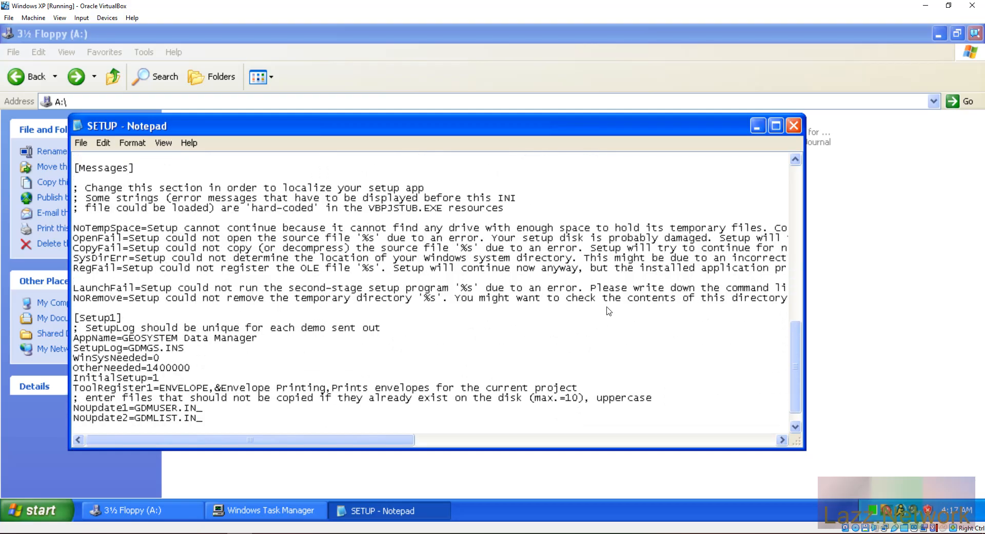
scroll(621, 309, down, 1)
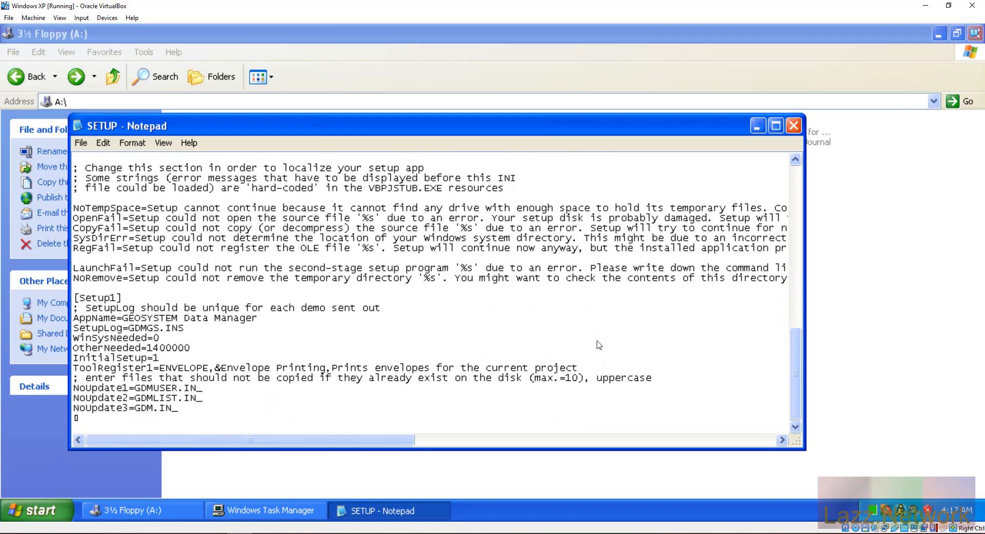
scroll(599, 346, up, 2)
scroll(598, 345, up, 2)
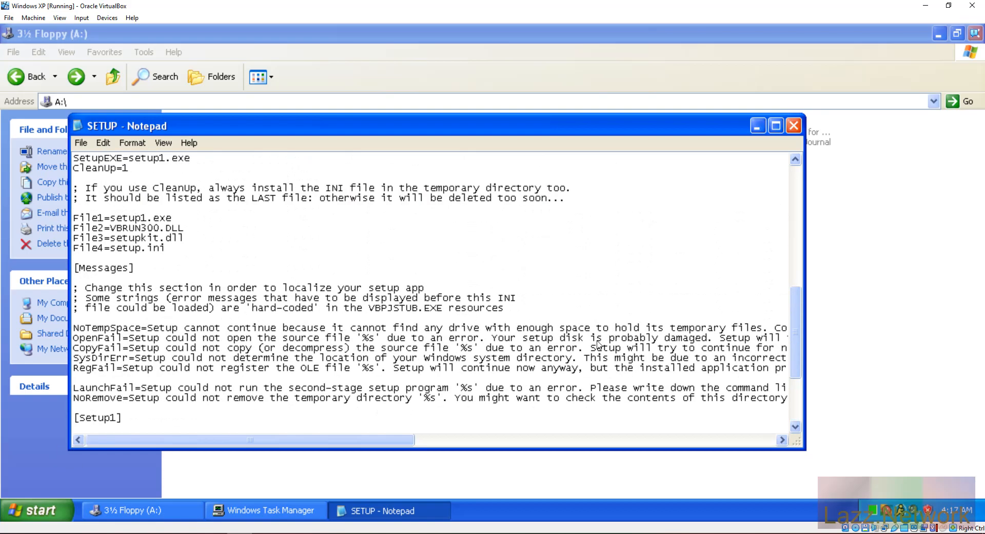
scroll(311, 303, up, 10)
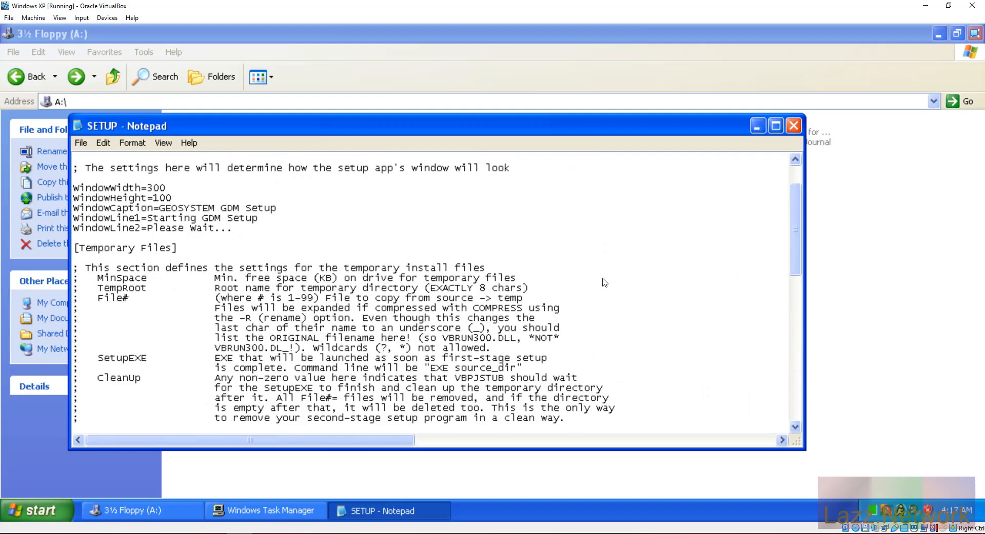
click(85, 142)
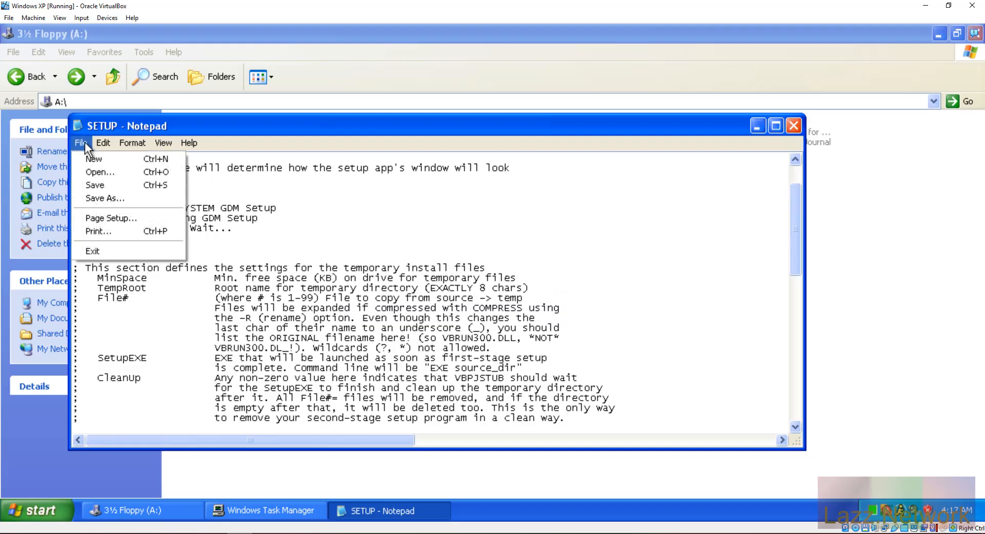
Step: Exit Notepad, closing the SETUP configuration file
click(104, 251)
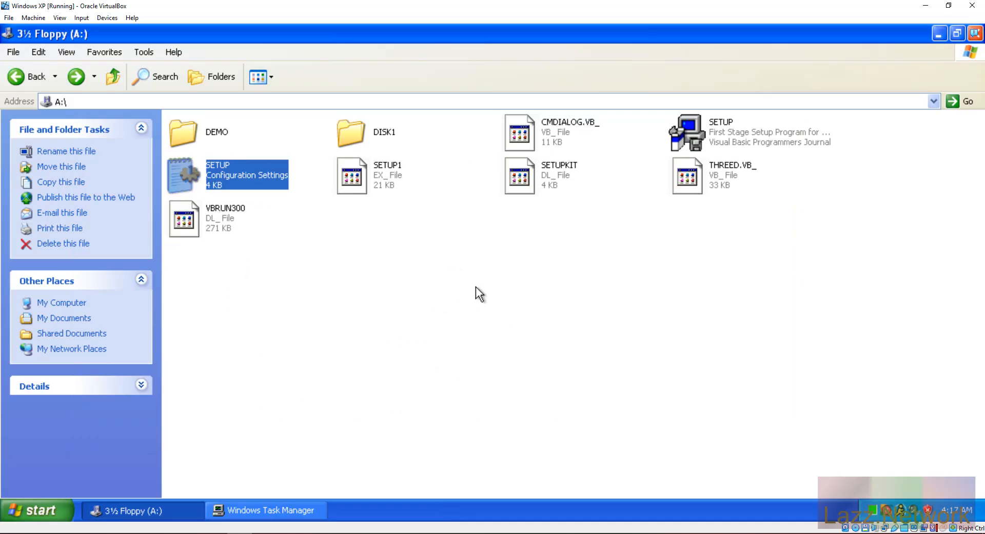
mouse_move(874, 516)
Step: Bring Task Manager forward, view the performance graphs, then inspect VBoxTray.exe and aim.exe in Processes
click(249, 505)
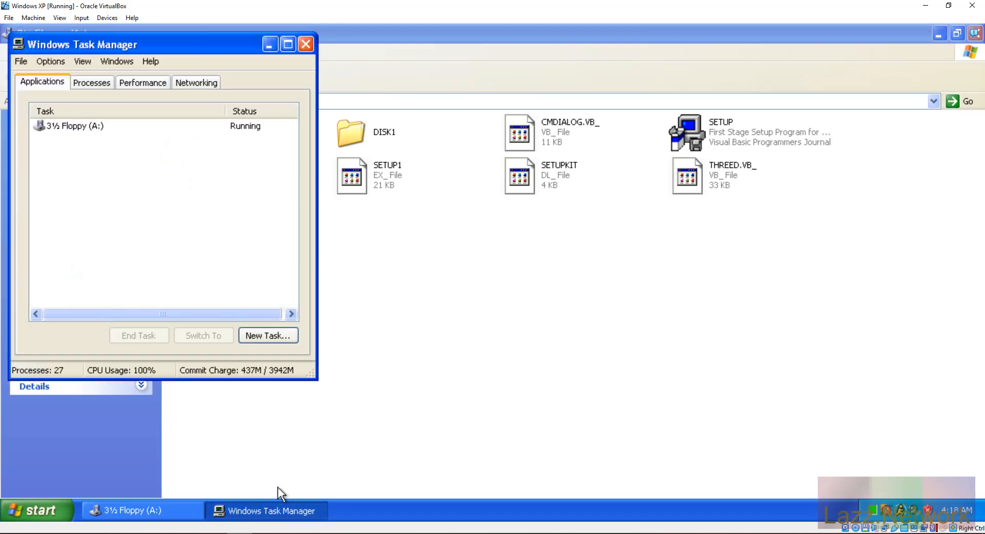
click(130, 82)
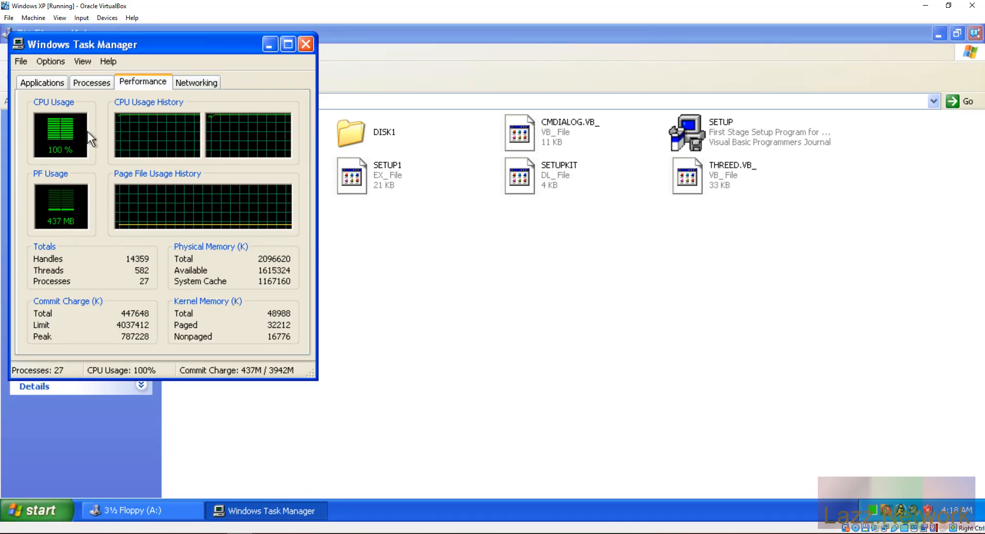
click(95, 80)
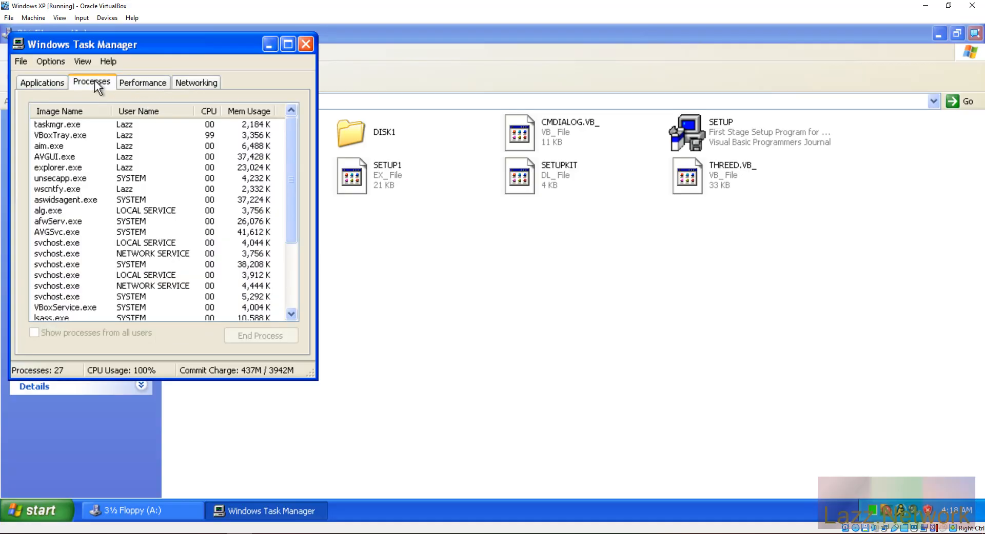
click(75, 136)
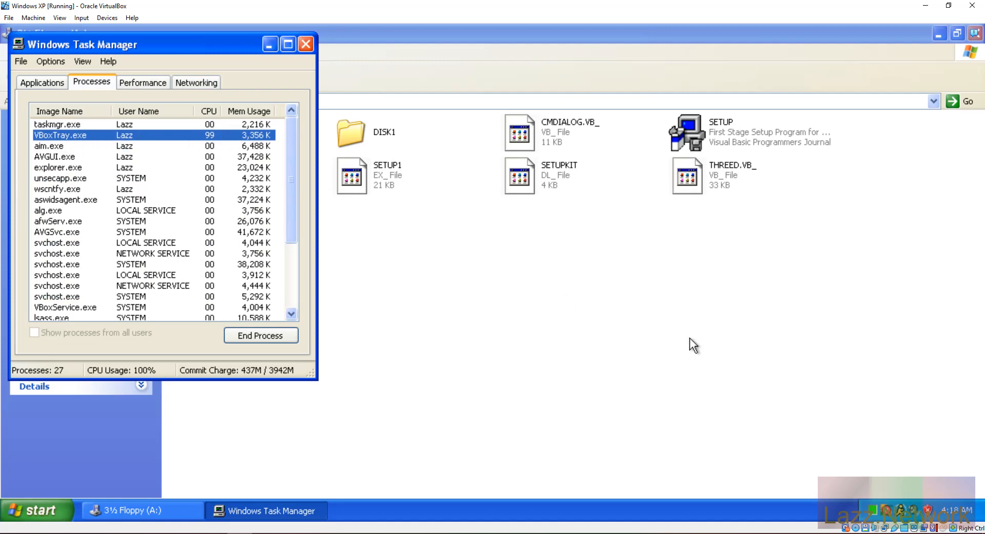
mouse_move(878, 519)
click(69, 148)
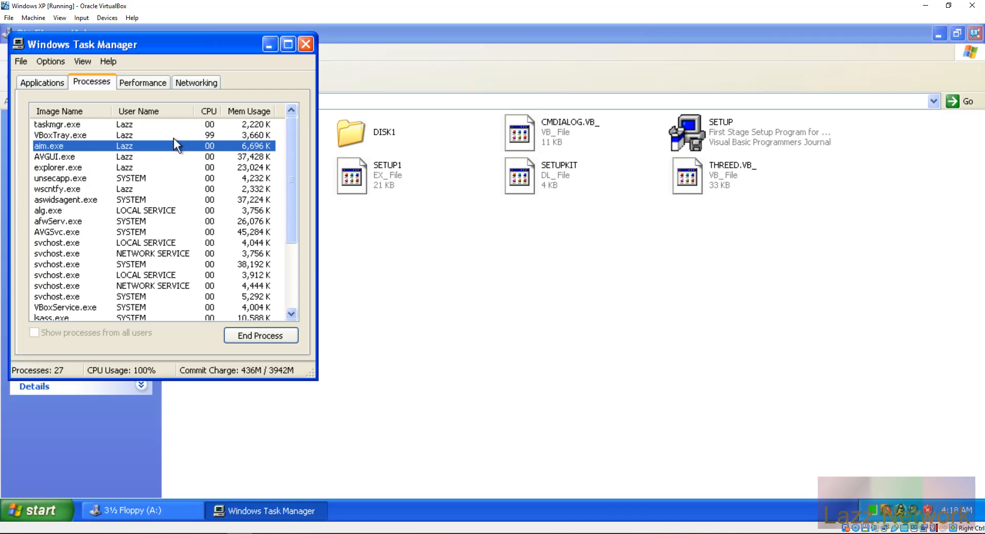
scroll(173, 138, down, 3)
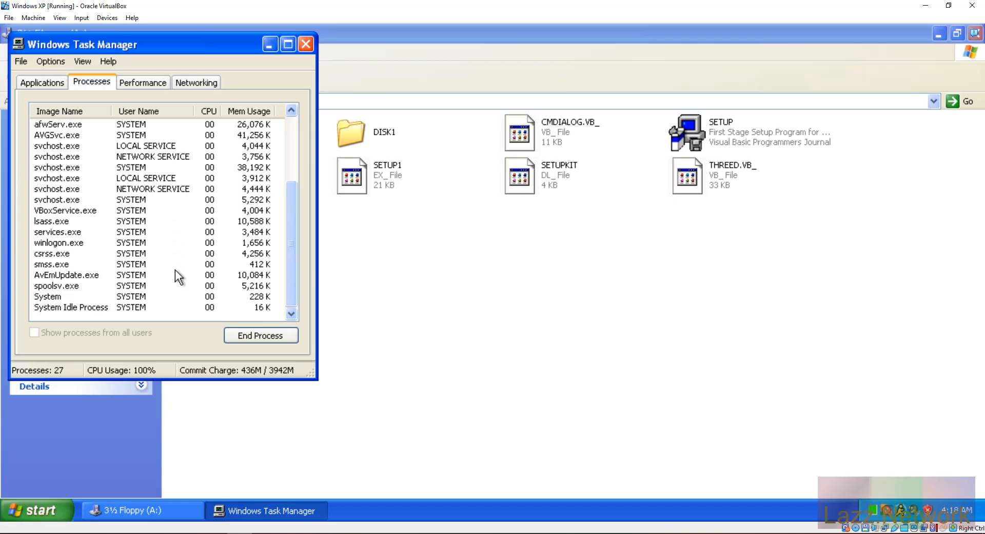
scroll(174, 270, up, 3)
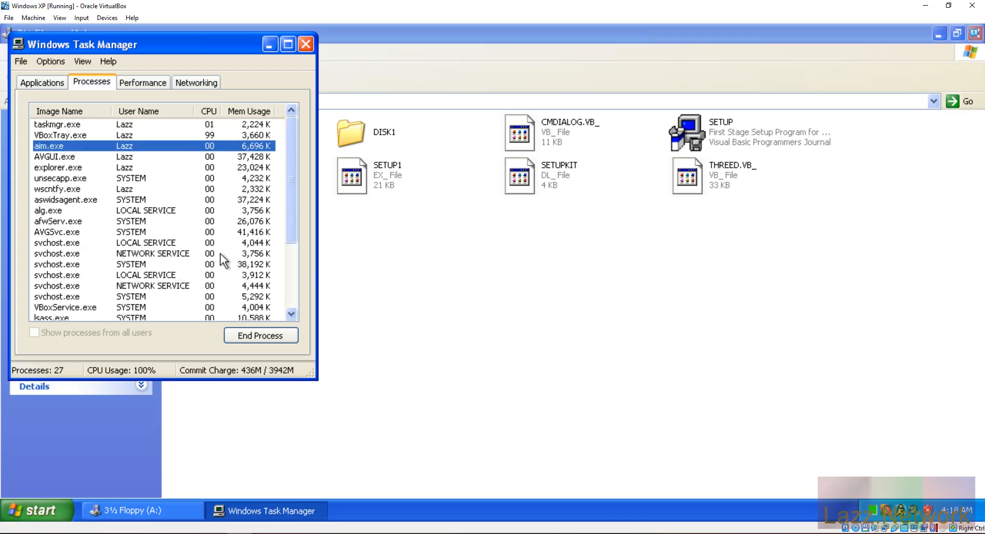
Step: Check the Performance and Networking tabs, then reselect VBoxTray.exe in the process list
click(150, 80)
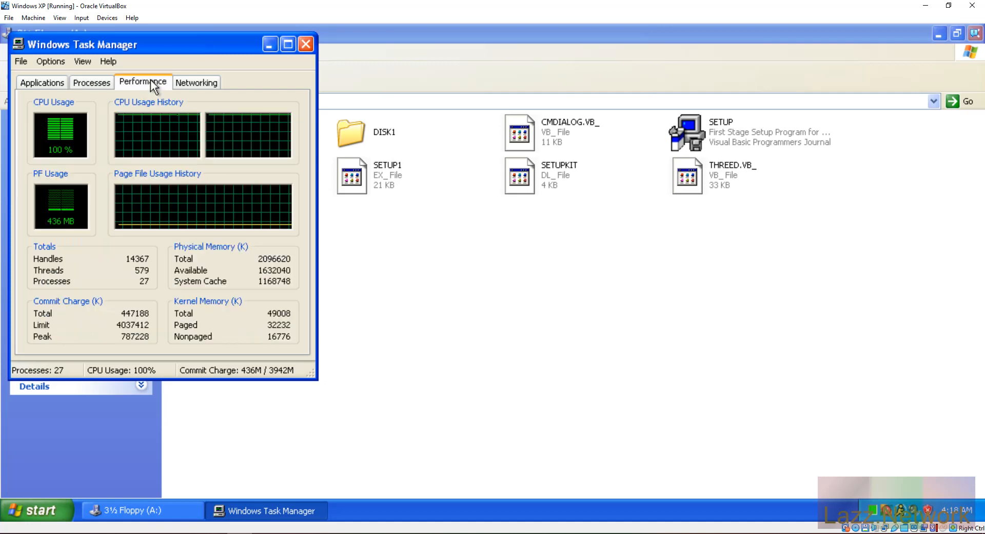
click(201, 82)
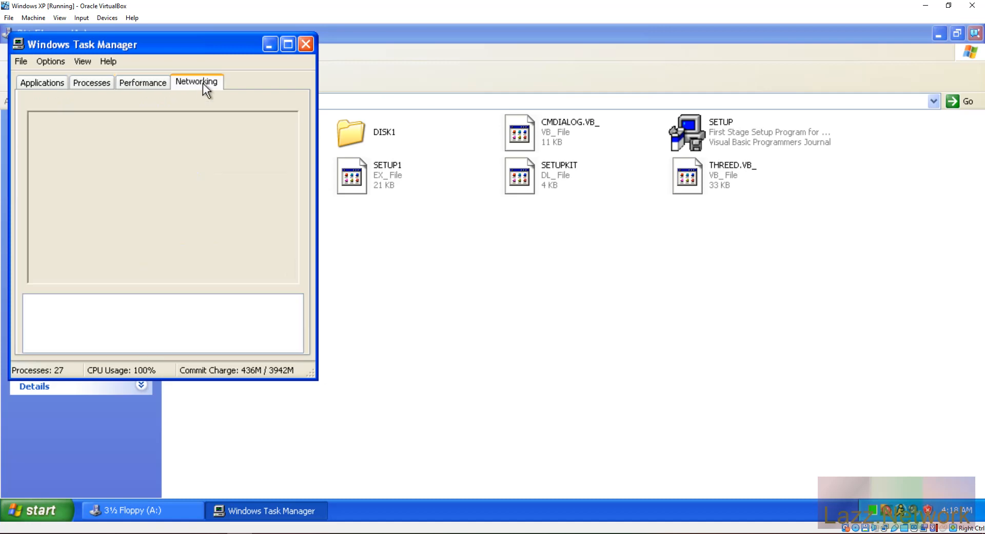
click(142, 87)
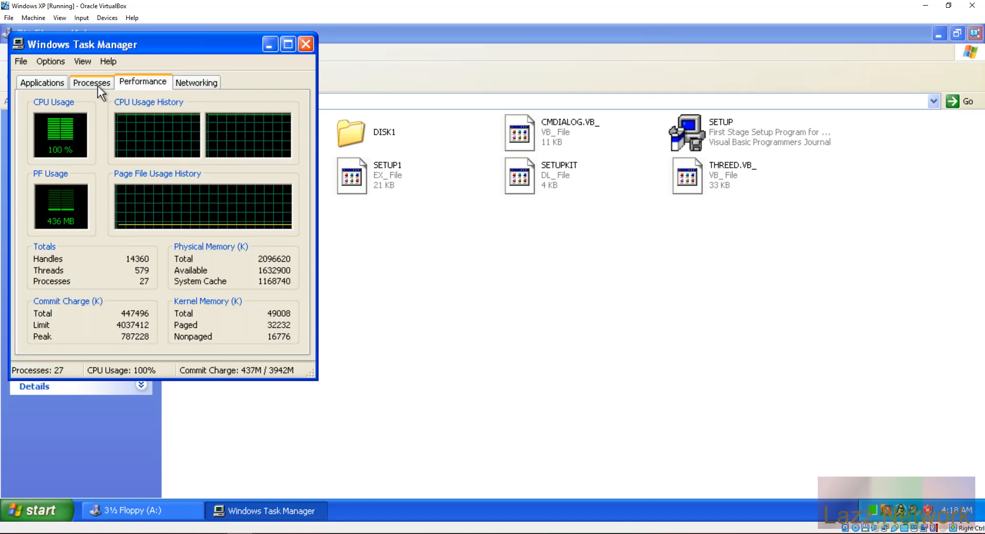
click(97, 85)
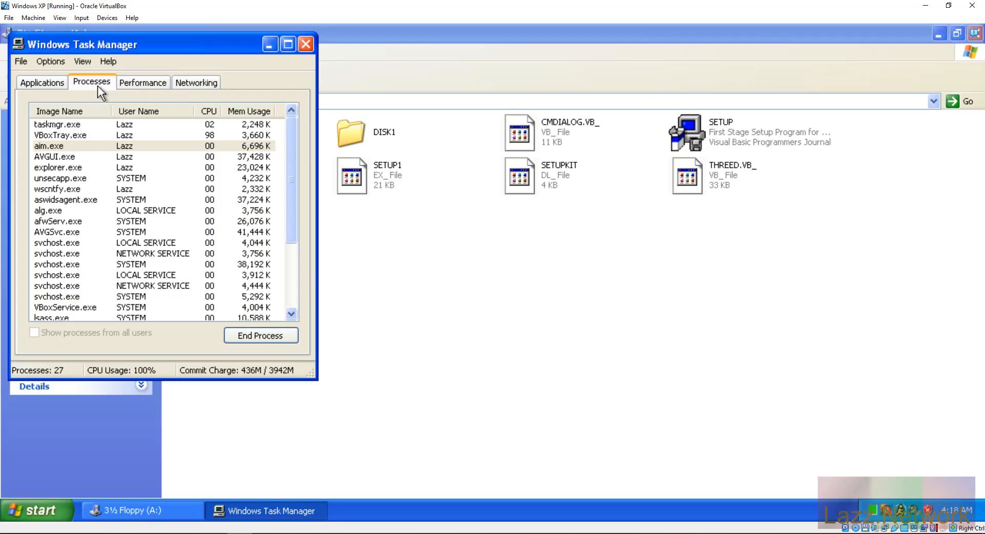
click(130, 136)
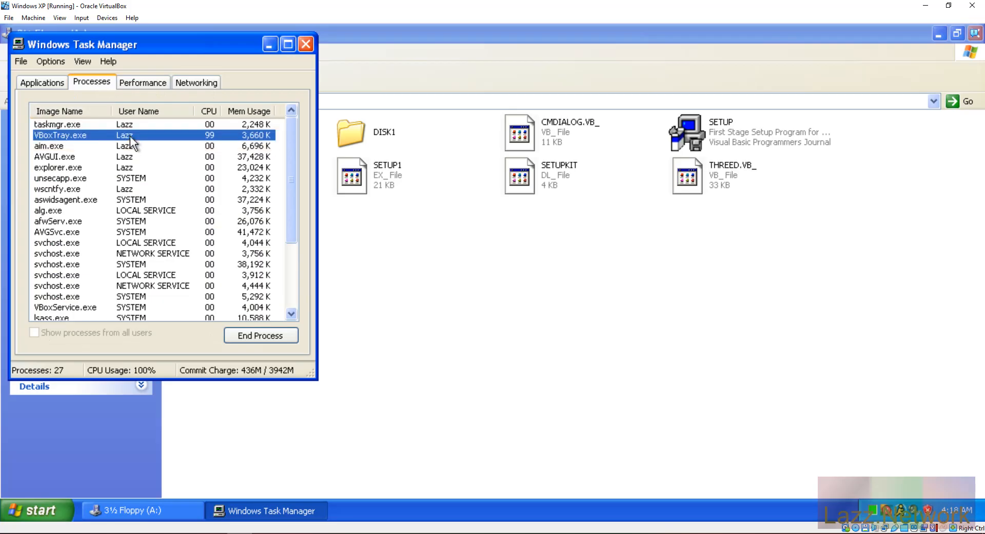
Step: End the VBoxTray.exe process with Yes, and repeat the termination a second time
click(253, 336)
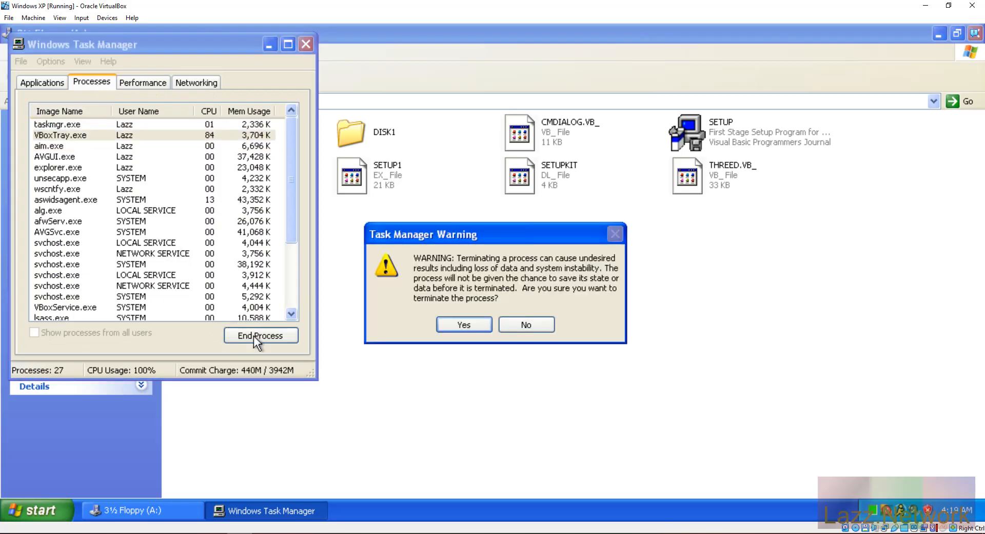
click(462, 326)
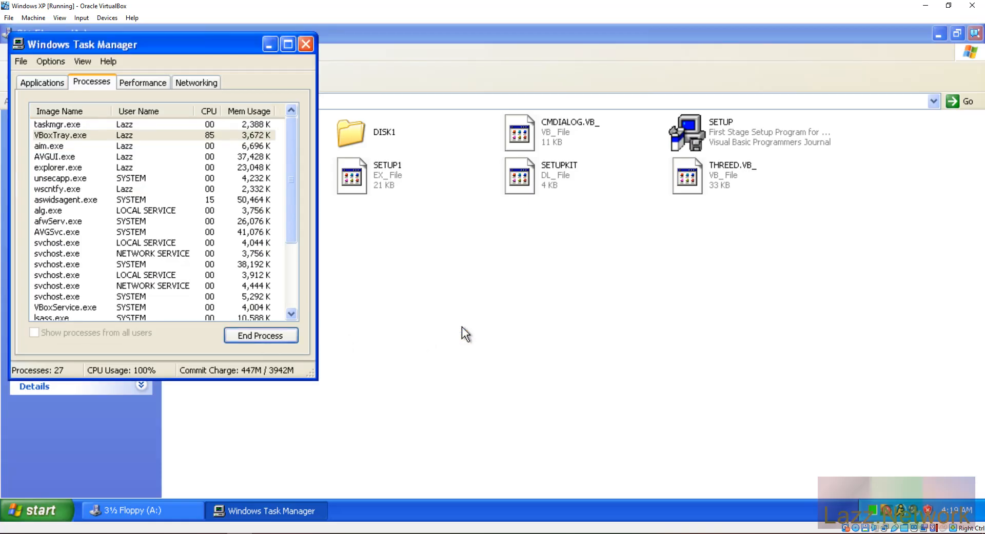
click(165, 137)
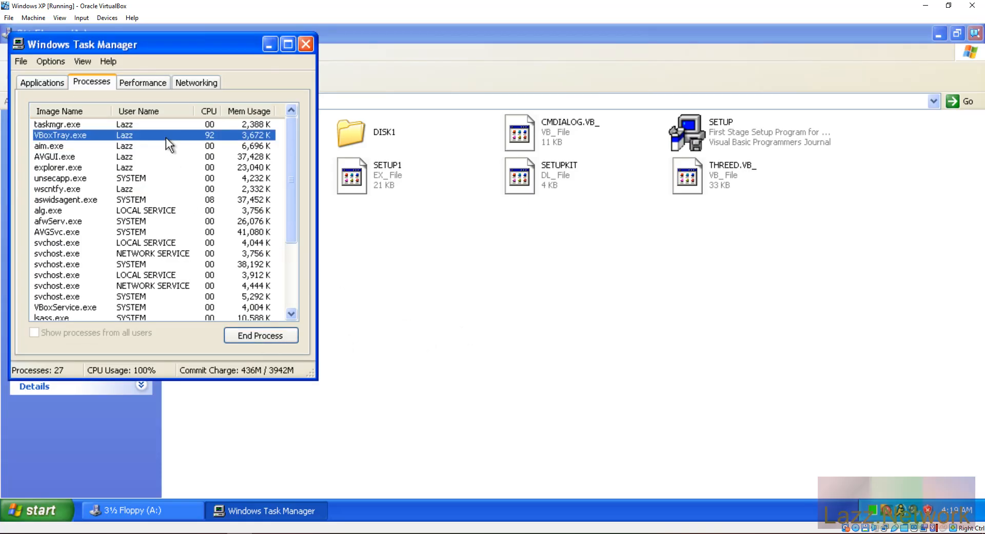
click(248, 334)
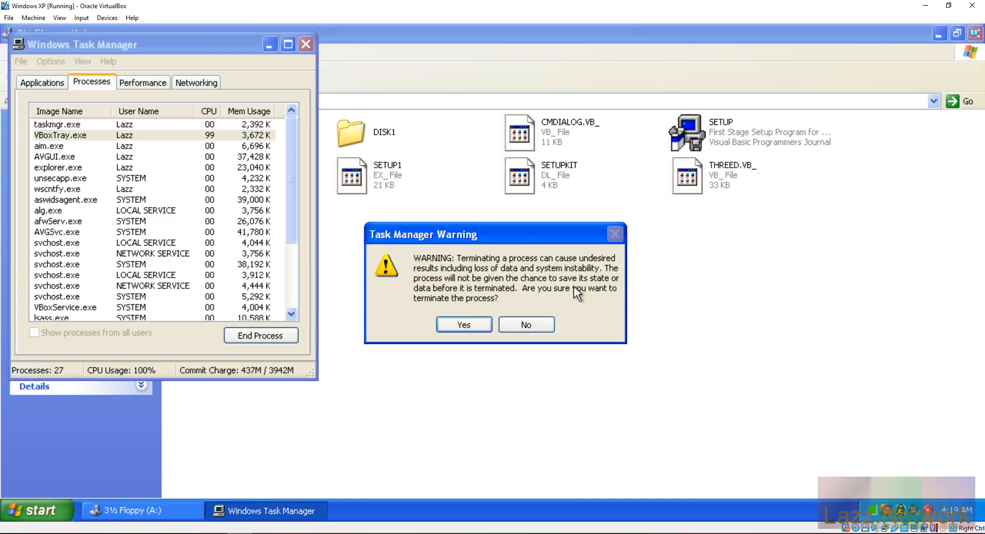
click(461, 324)
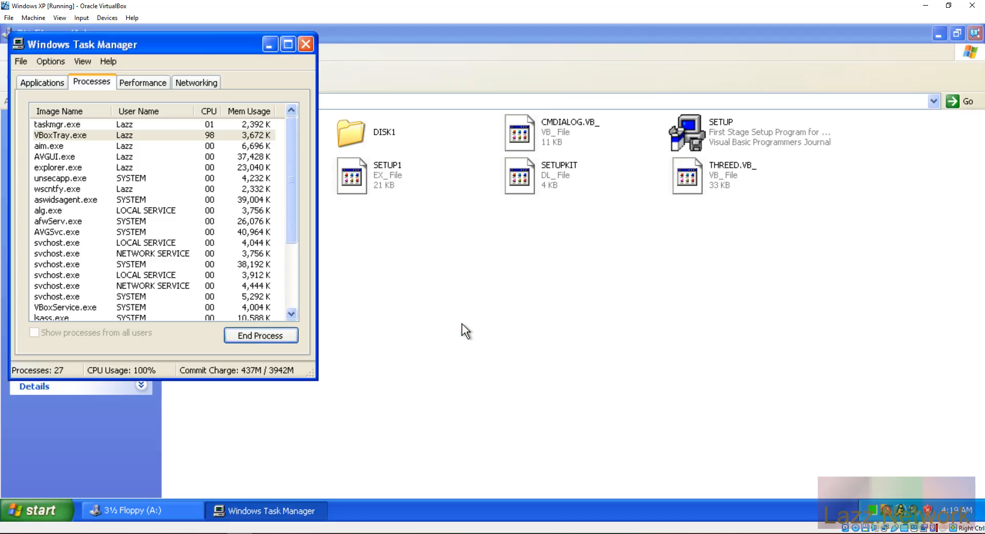
Step: Select explorer.exe, view the Applications list, then minimize Task Manager to show 3½ Floppy (A:)
click(109, 169)
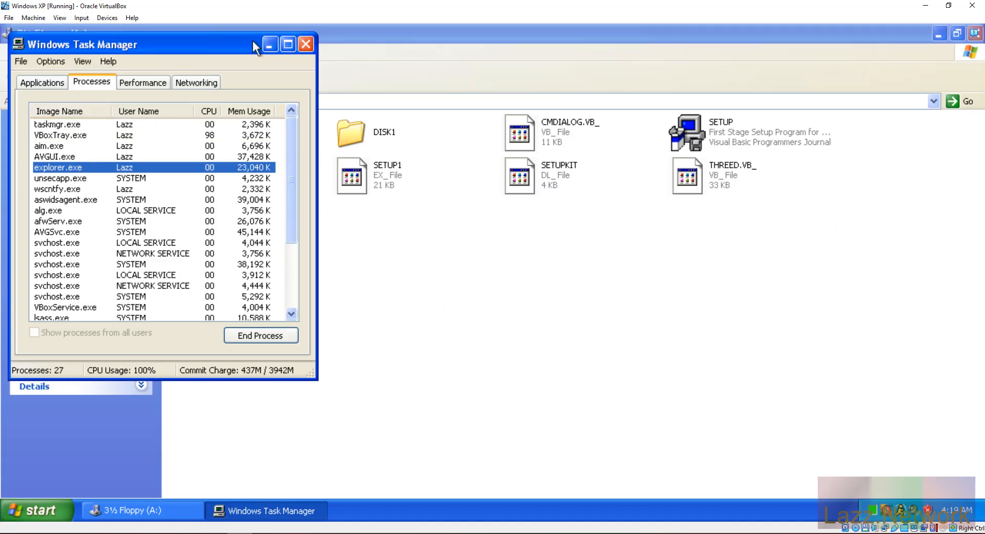
click(50, 83)
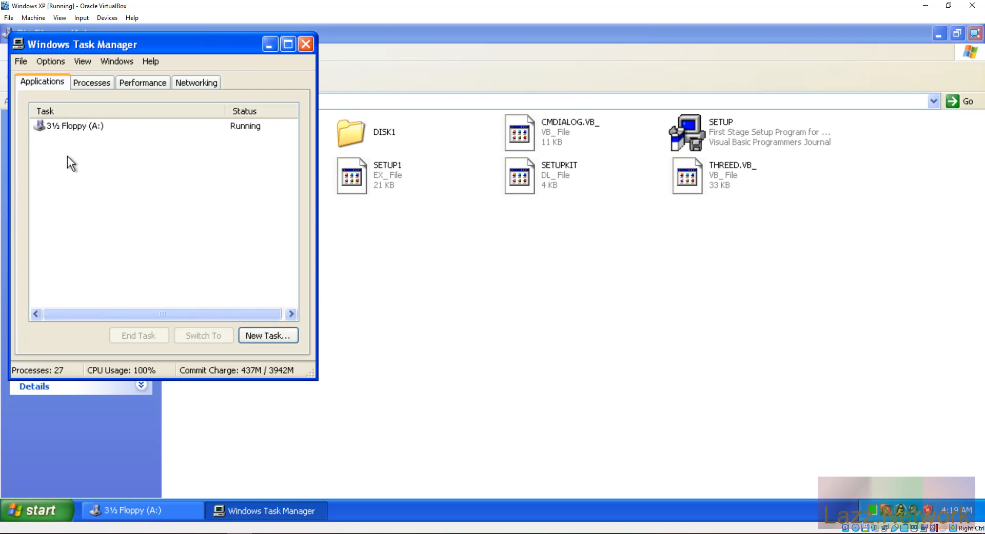
click(266, 43)
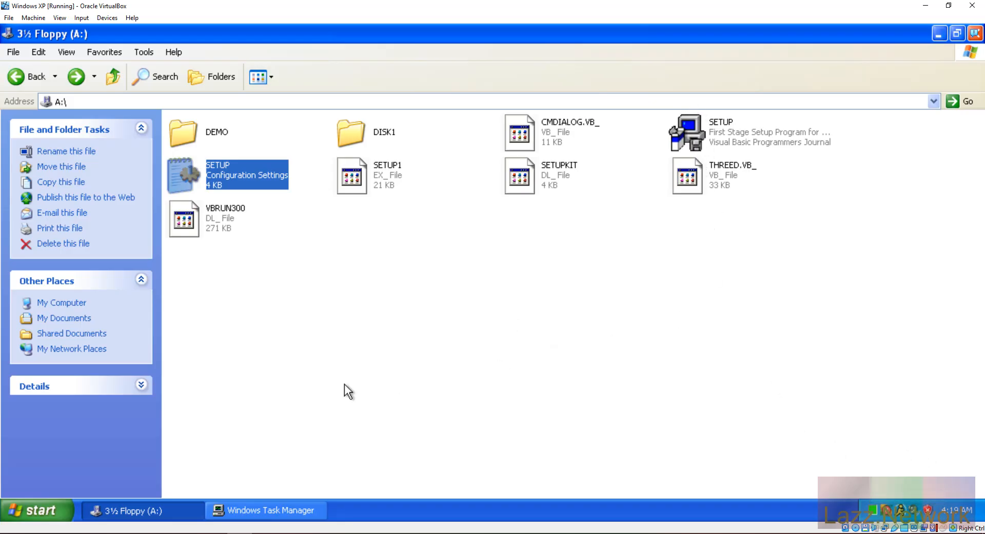
Step: Minimize VirtualBox, check the Debut recorder, then restore the VM at the C:\GEOSYS install prompt
click(925, 4)
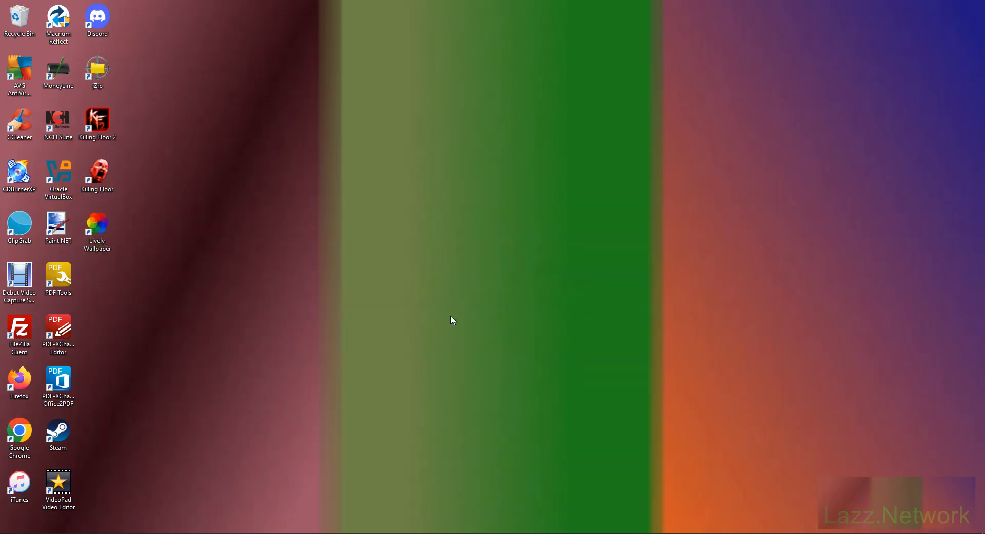
click(214, 533)
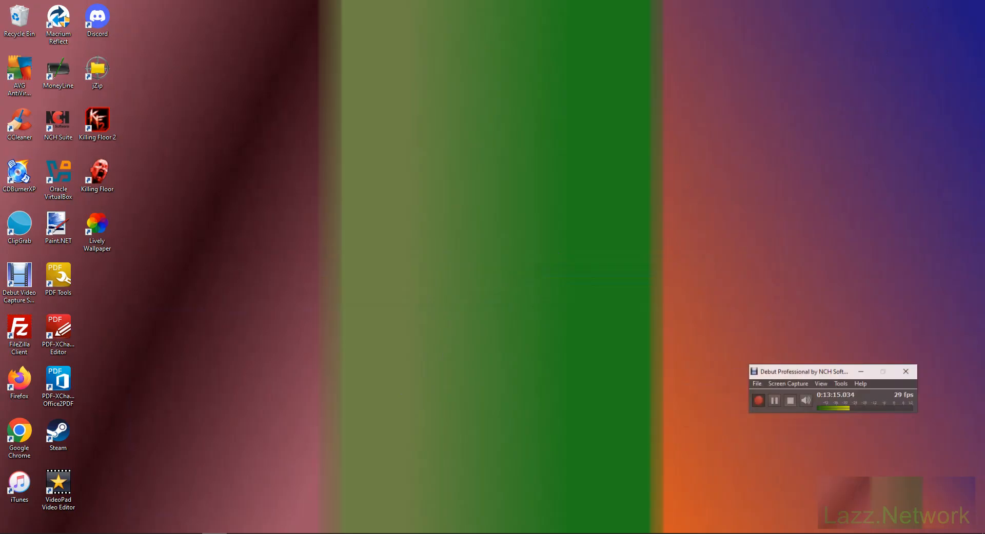
click(778, 402)
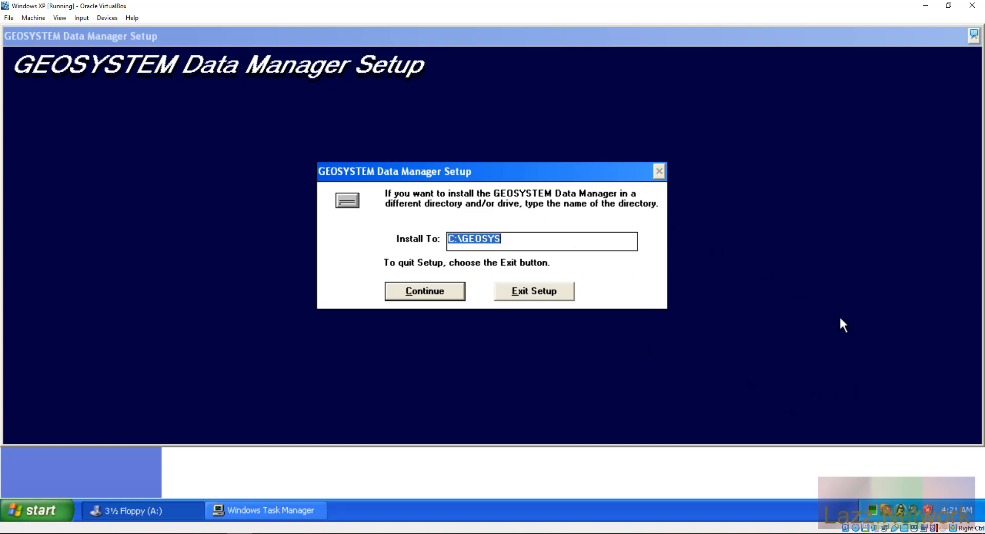
click(303, 511)
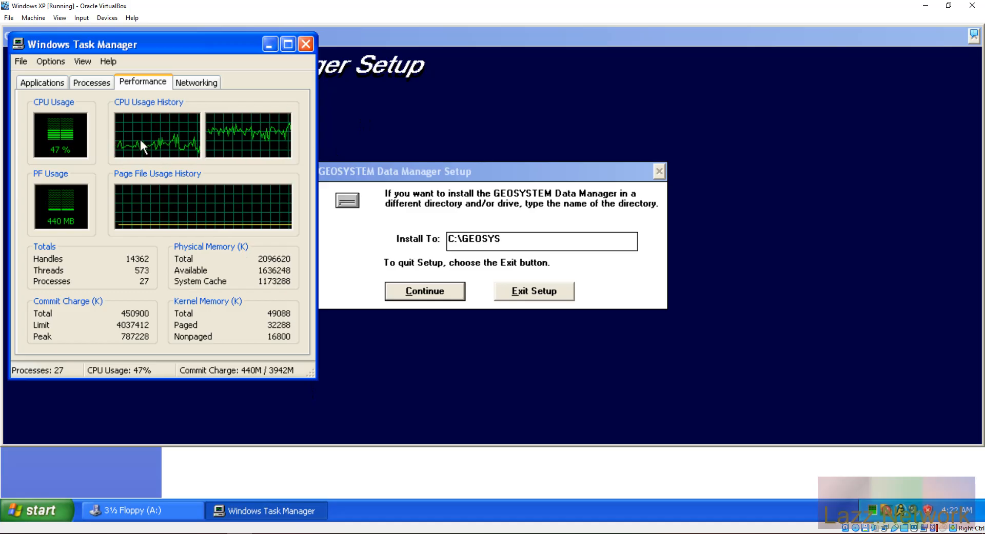
click(82, 78)
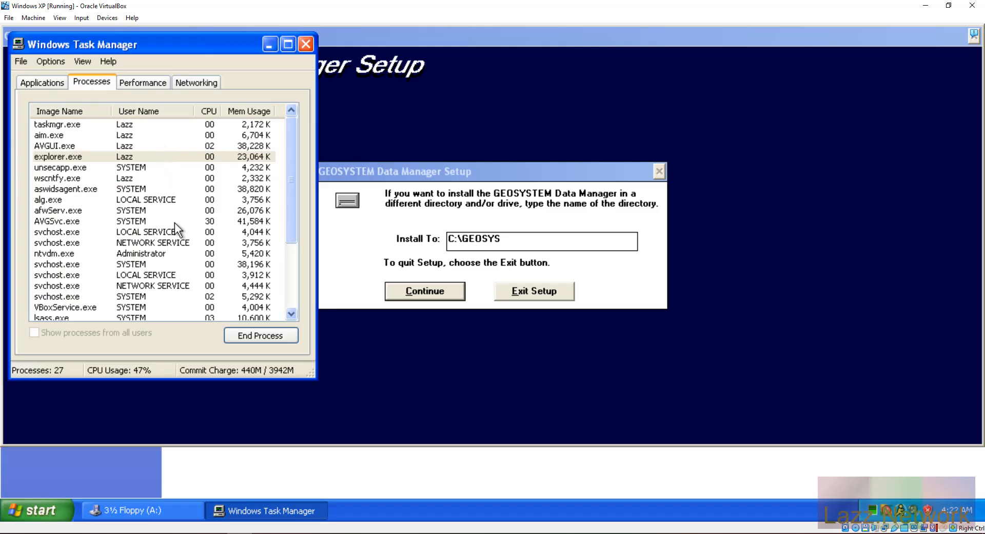
drag(293, 215, 290, 178)
click(42, 82)
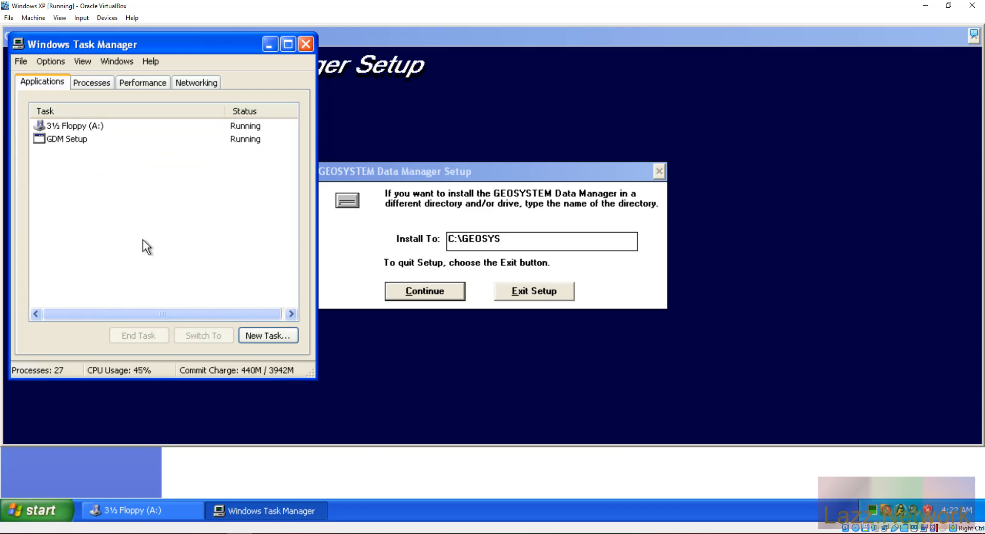
click(264, 44)
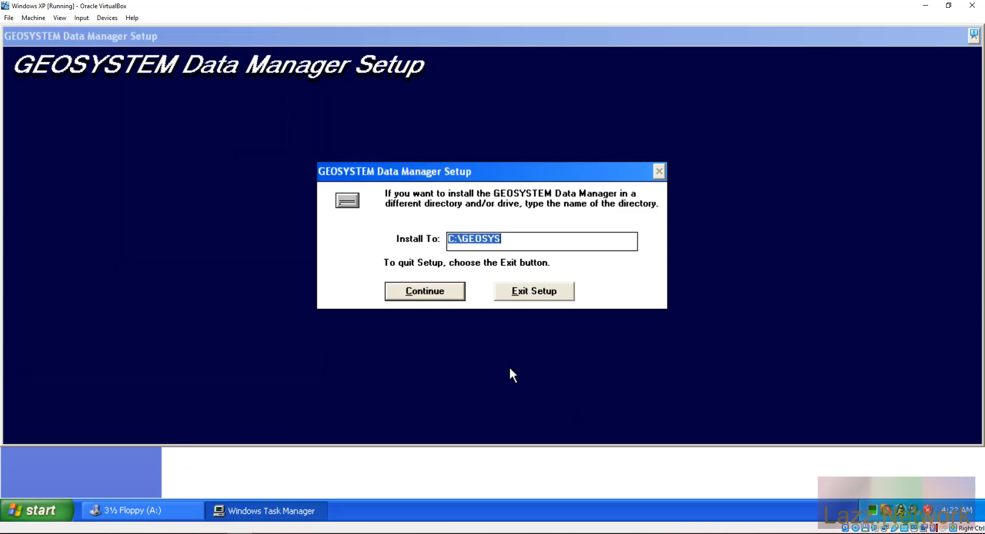
Step: Install Data Manager to C:\GEOSYS, decline other modules, and minimize the GEOSYSTEM and floppy windows
click(417, 293)
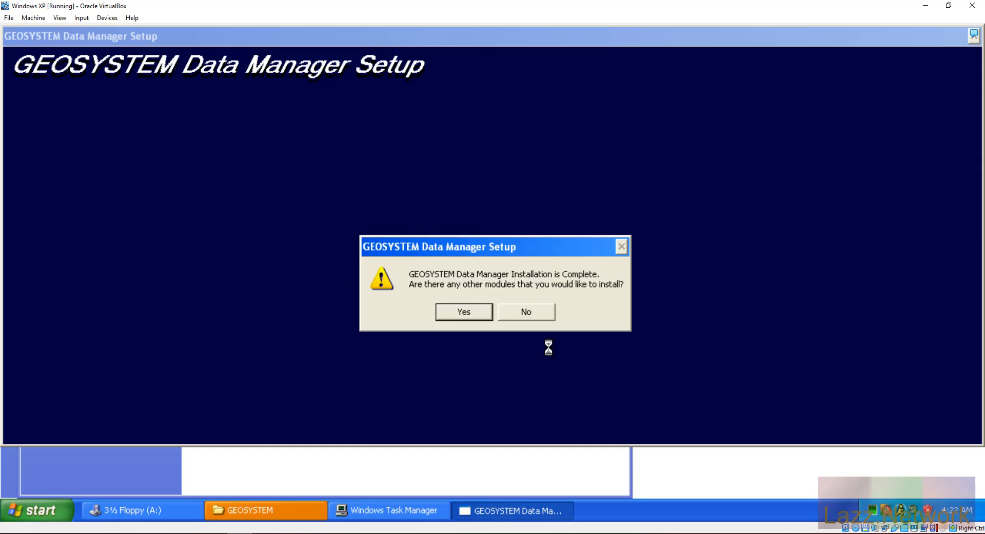
click(532, 316)
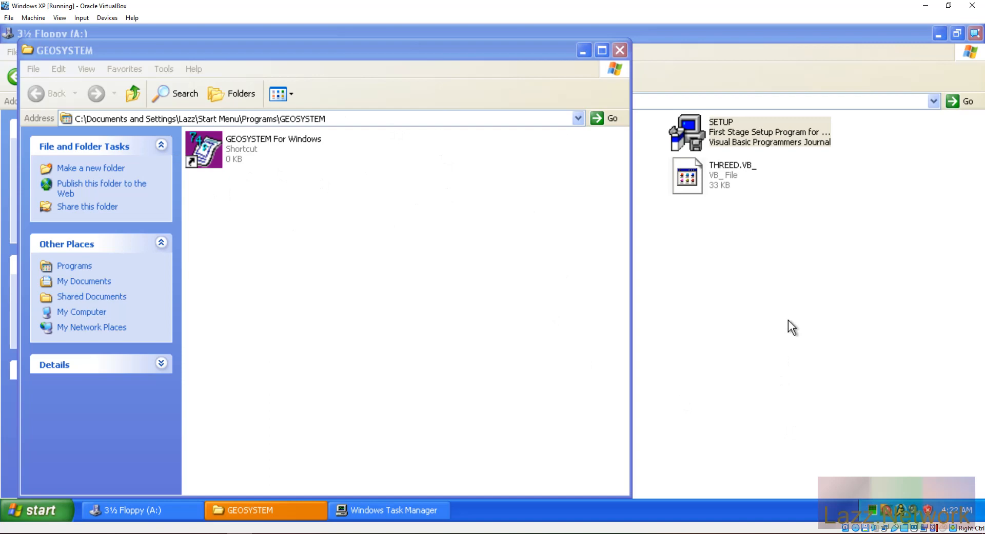
click(583, 50)
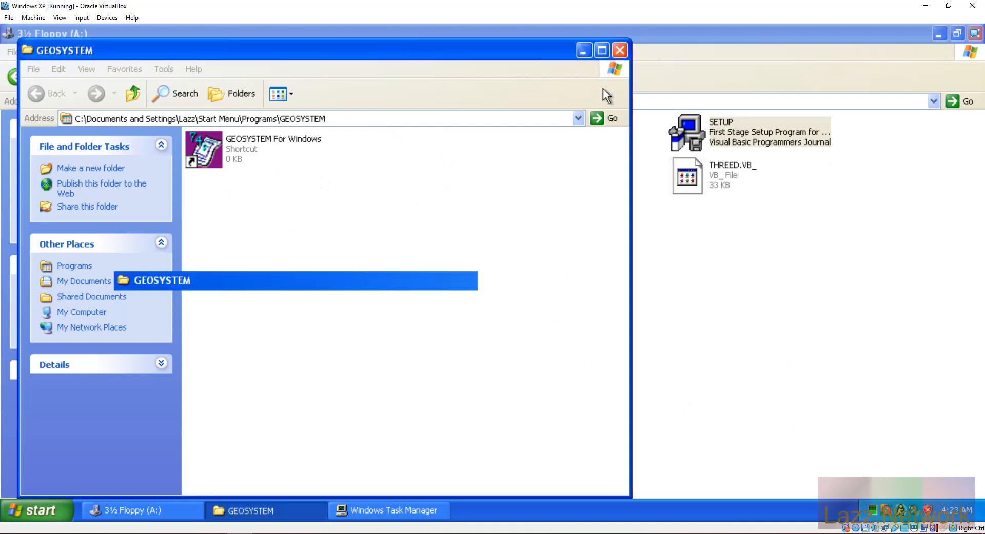
click(938, 34)
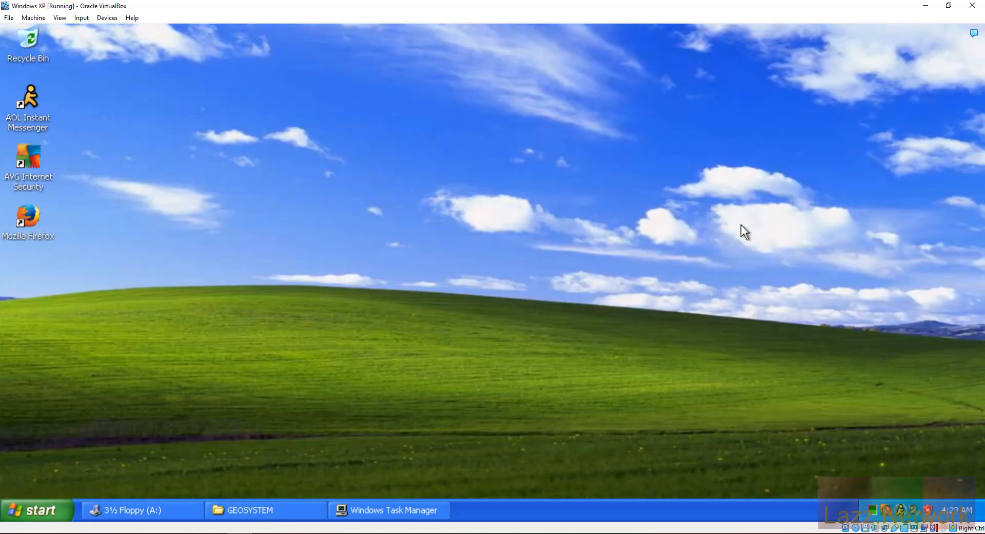
Step: Hide Task Manager and move the GEOSYSTEM folder window right to uncover the desktop icons
click(405, 510)
click(267, 511)
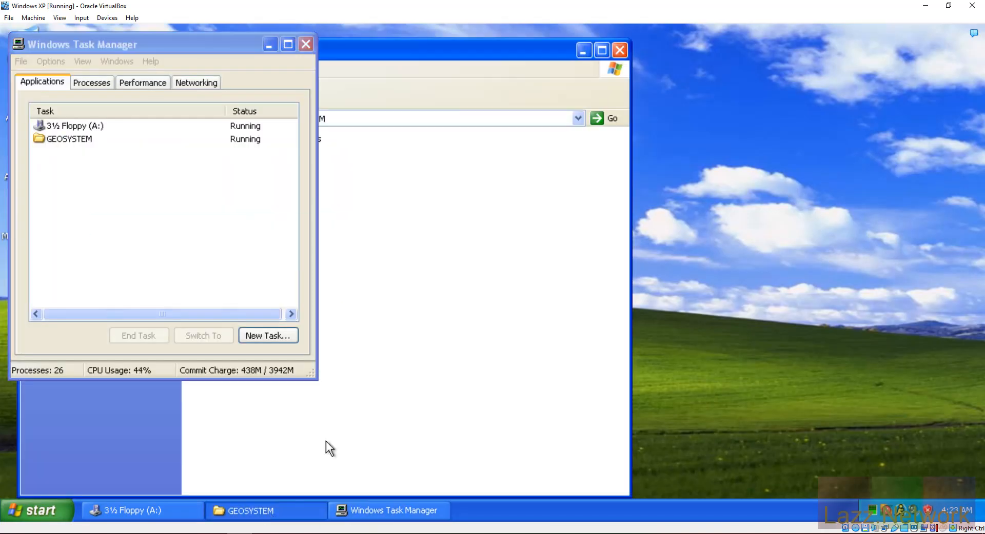
click(268, 45)
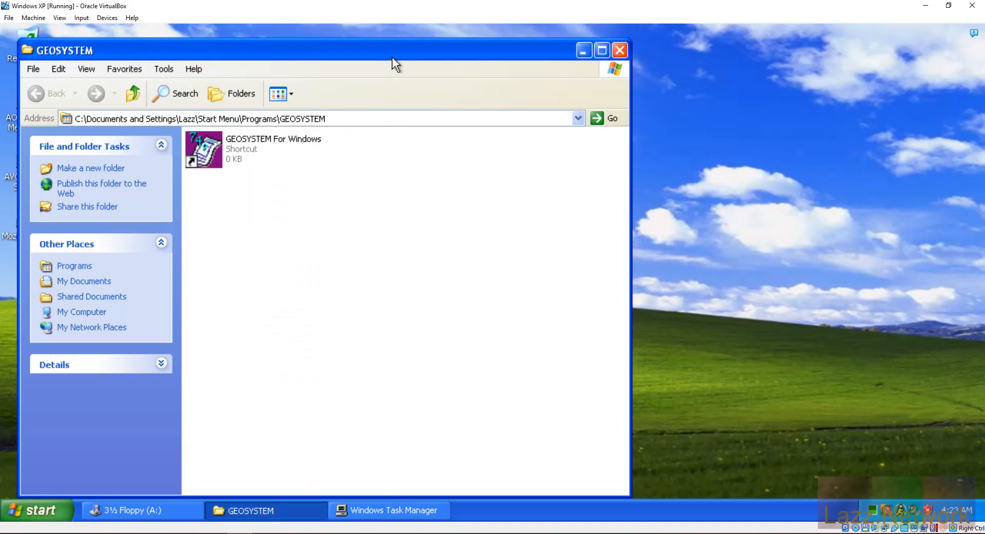
drag(387, 52, 592, 39)
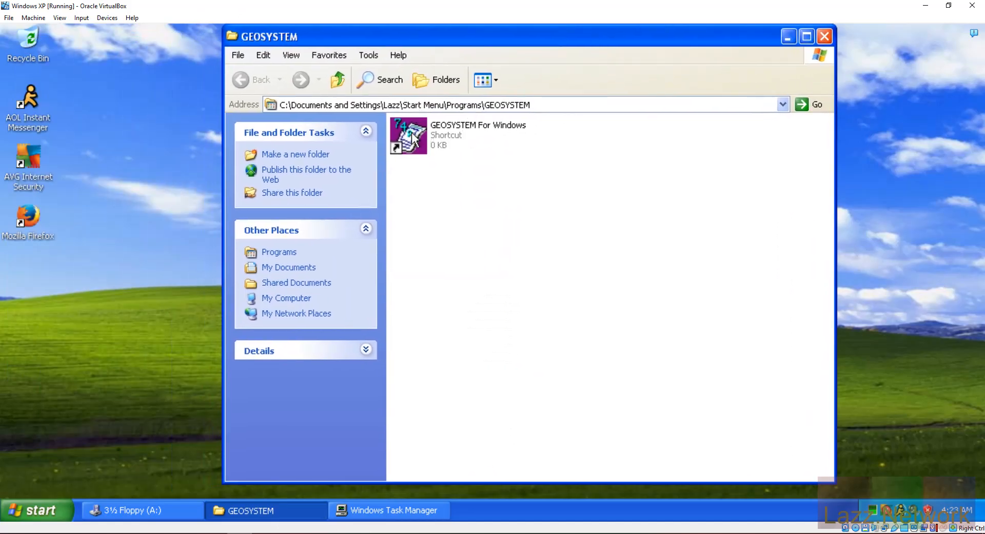
Step: Send the GEOSYSTEM For Windows shortcut to the desktop and minimize the folder window
right_click(413, 137)
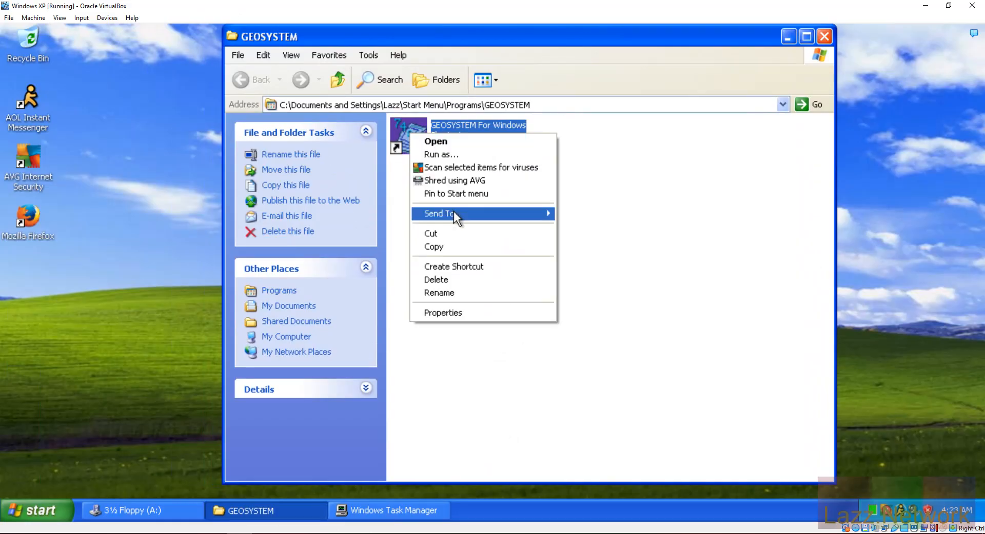
mouse_move(453, 211)
click(608, 229)
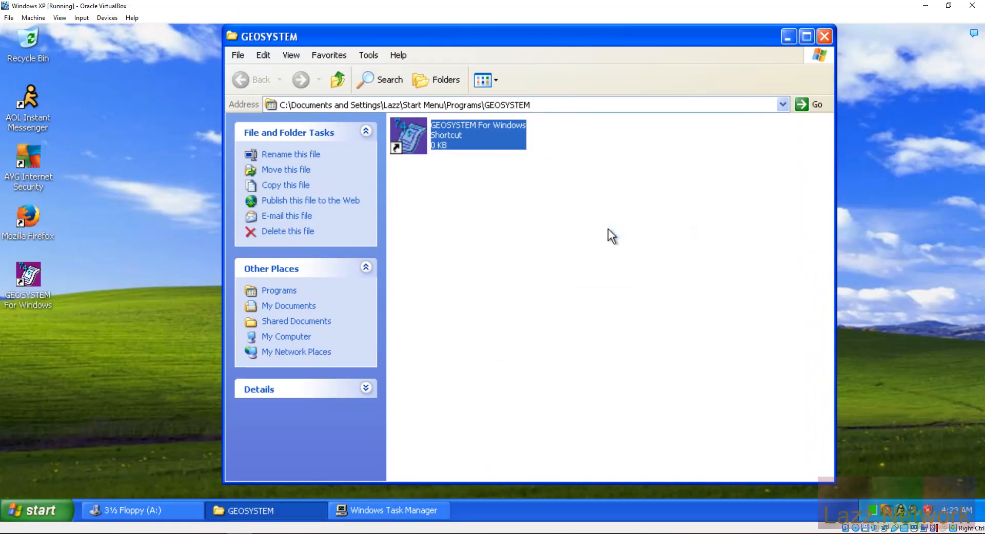
click(788, 36)
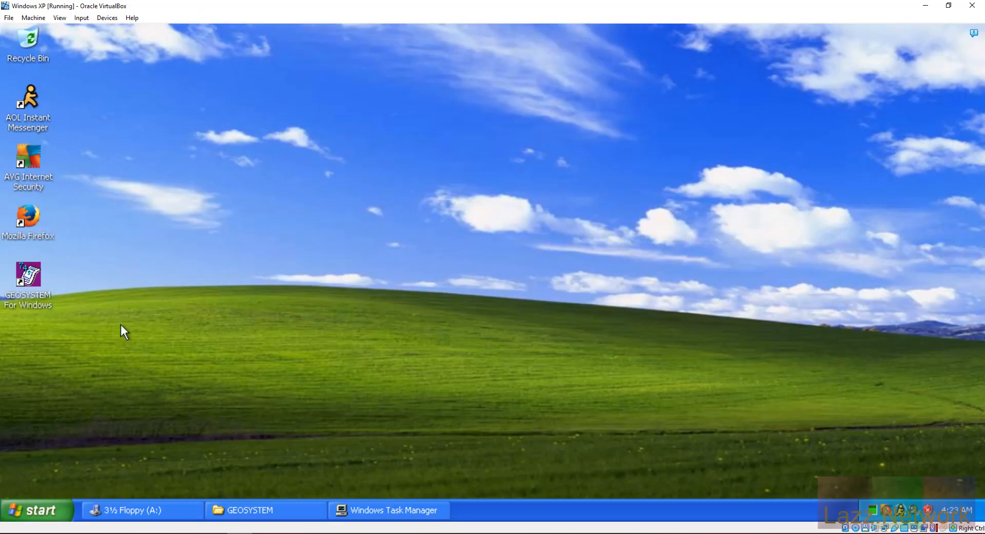
Step: Launch GEOSYSTEM For Windows from its desktop icon and focus the Data Manager window
double_click(29, 279)
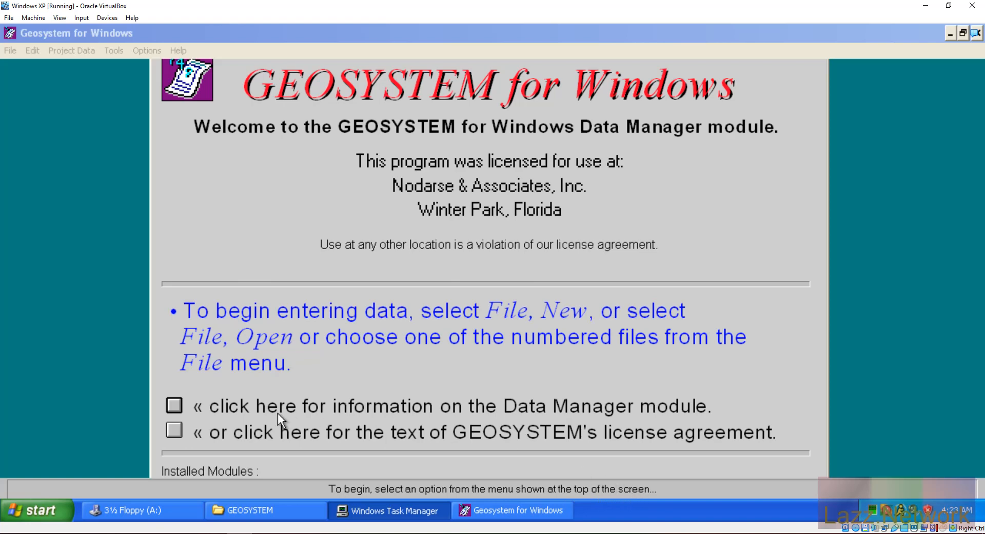
click(348, 30)
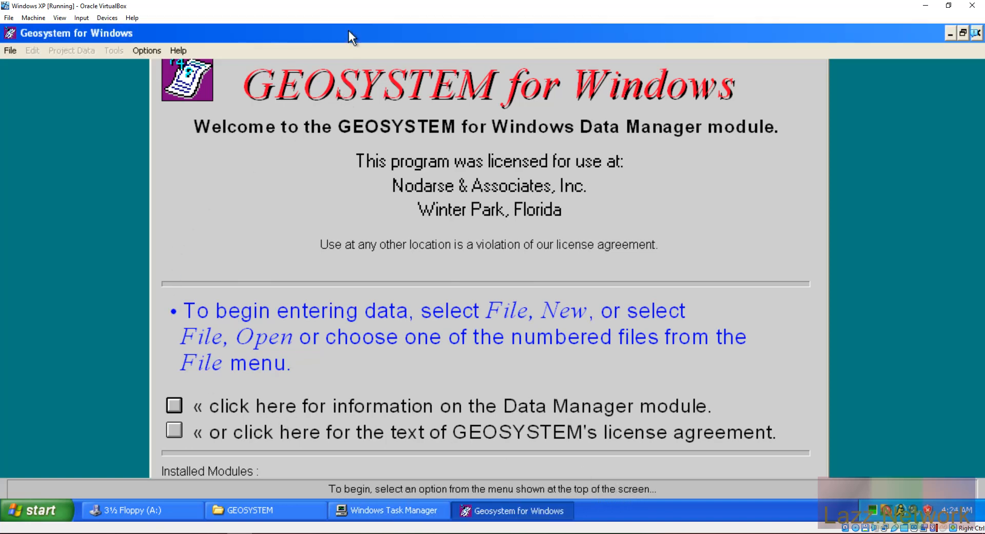
click(11, 56)
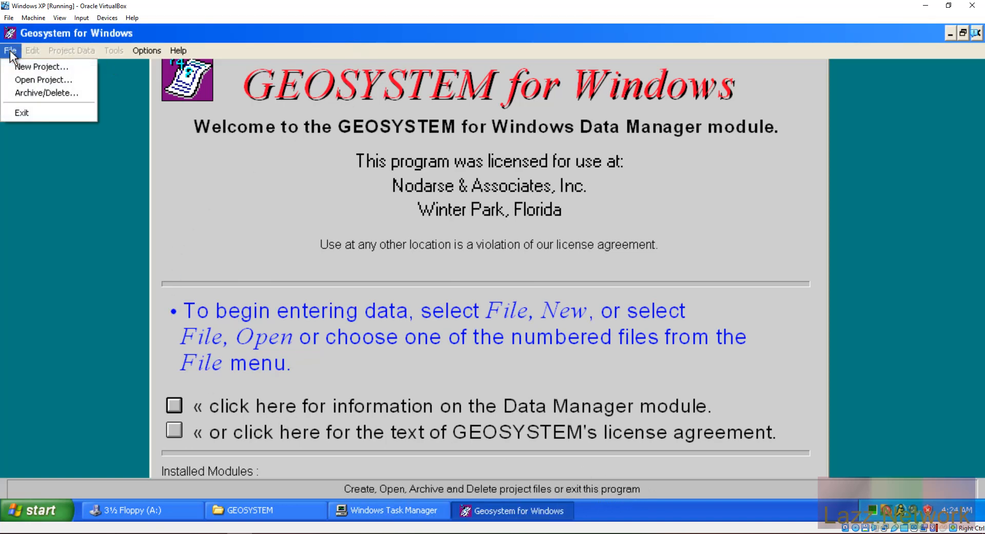
click(10, 54)
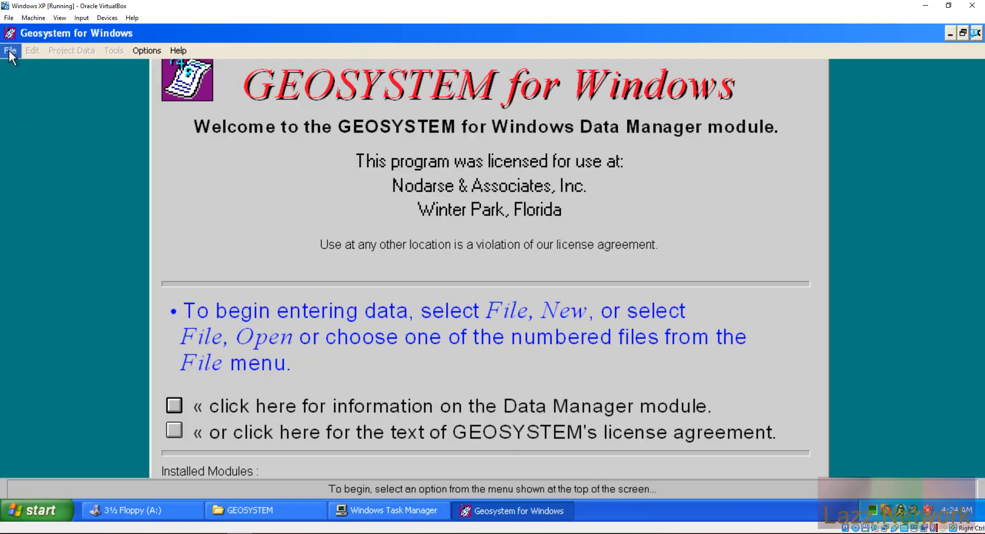
click(174, 408)
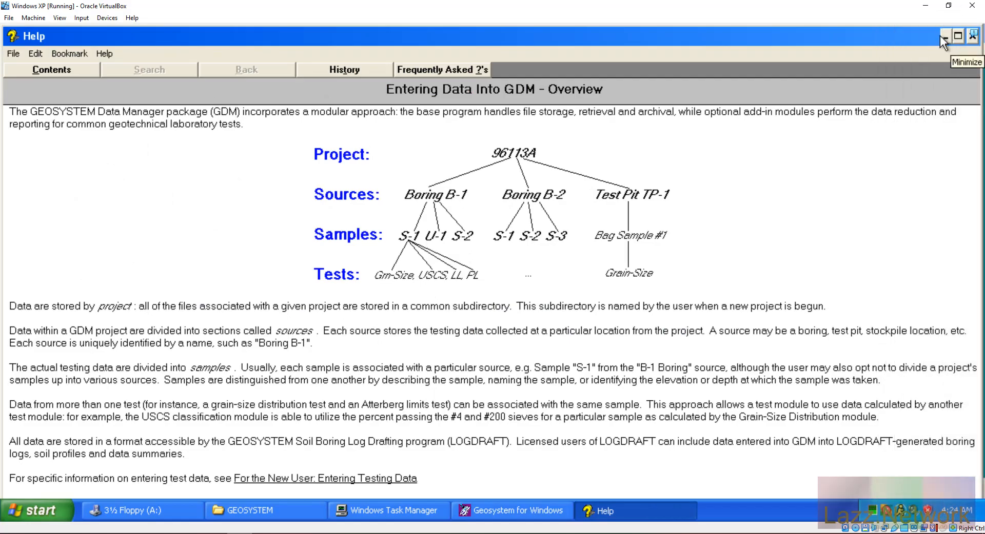
click(970, 38)
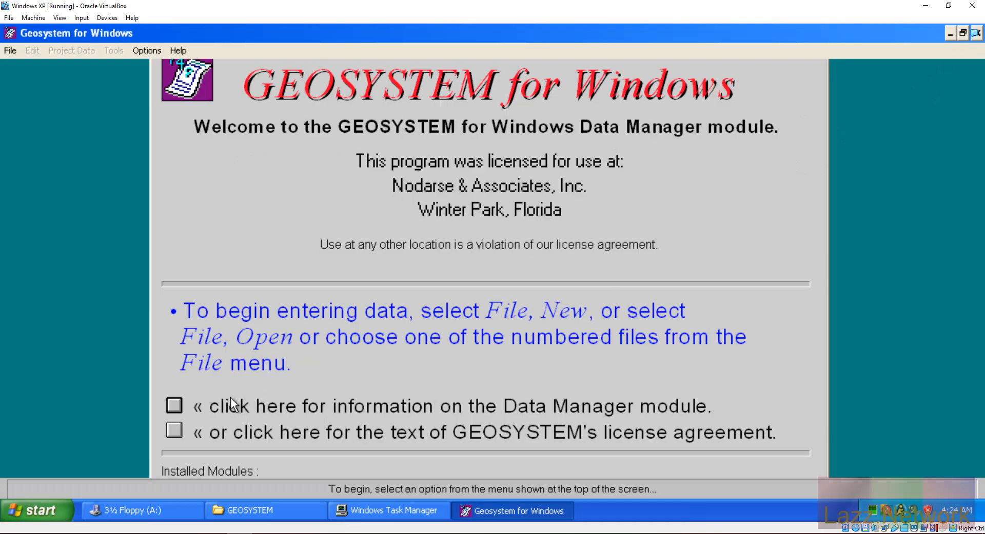
click(10, 51)
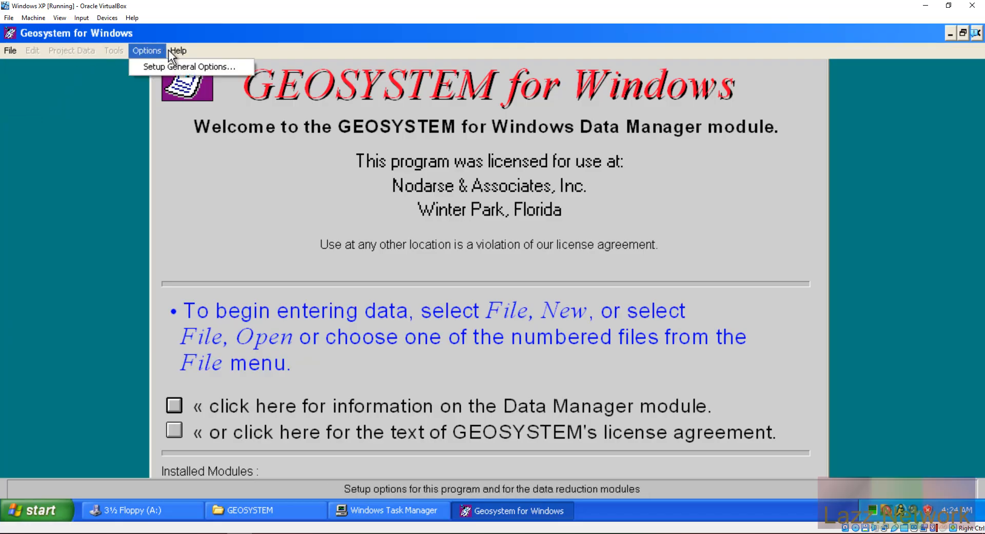
click(146, 65)
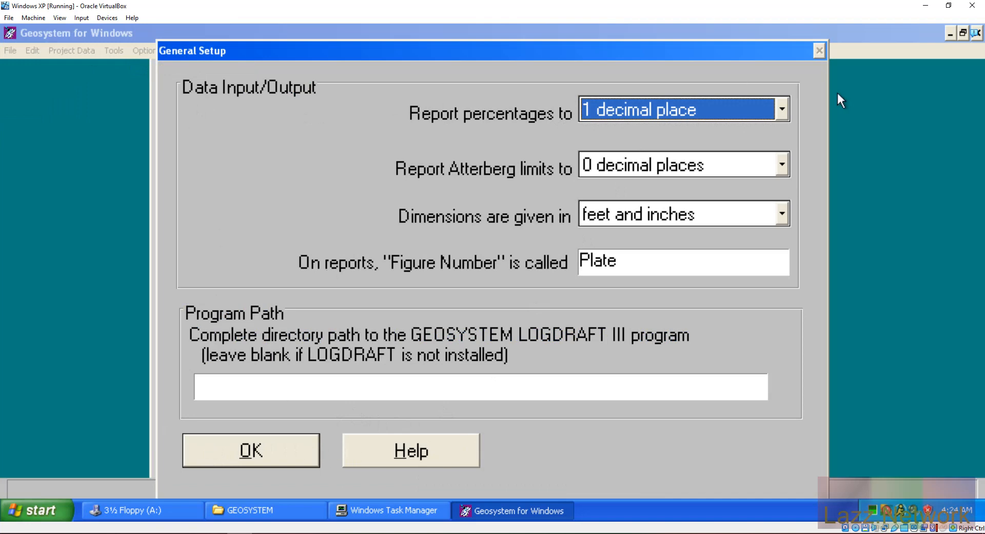
click(246, 450)
click(183, 55)
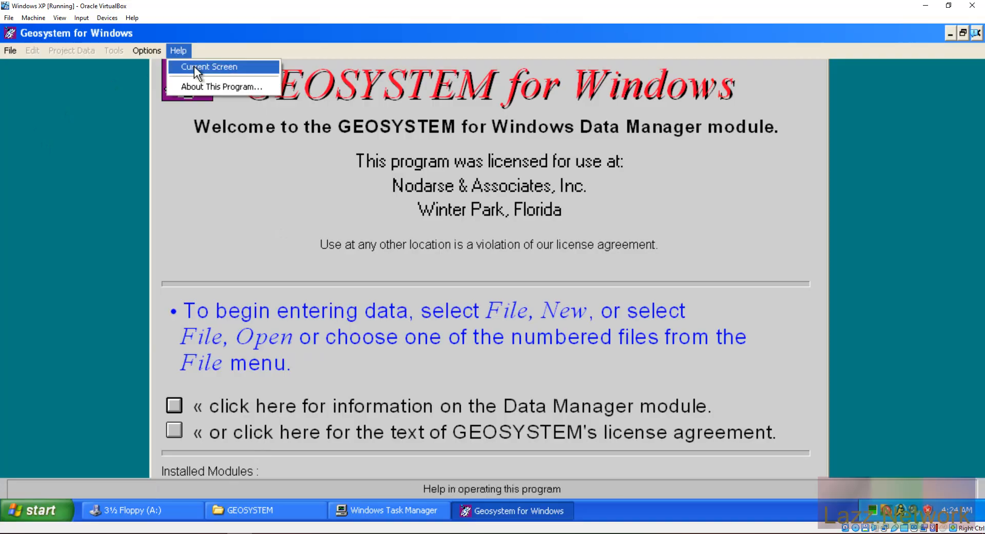
click(182, 49)
click(11, 50)
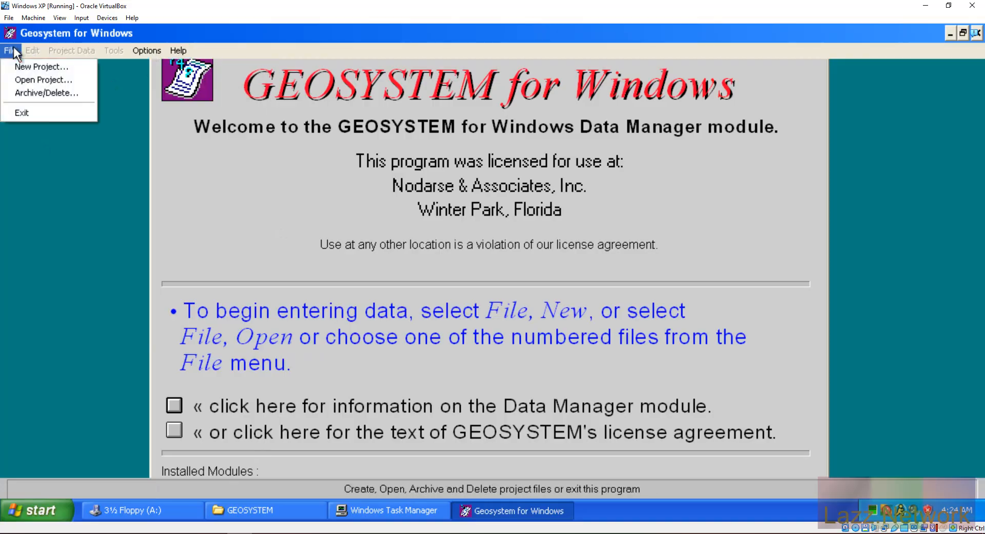
click(29, 93)
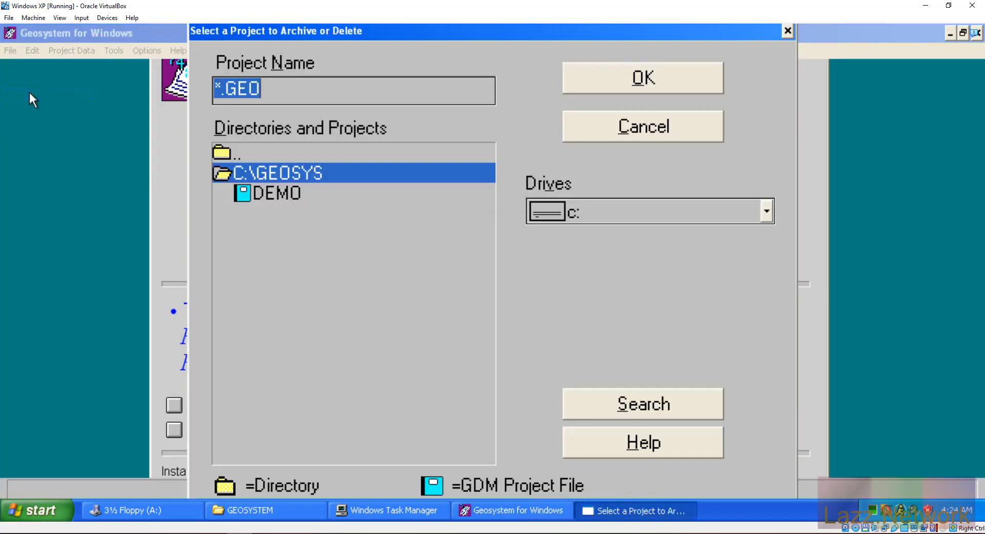
click(288, 198)
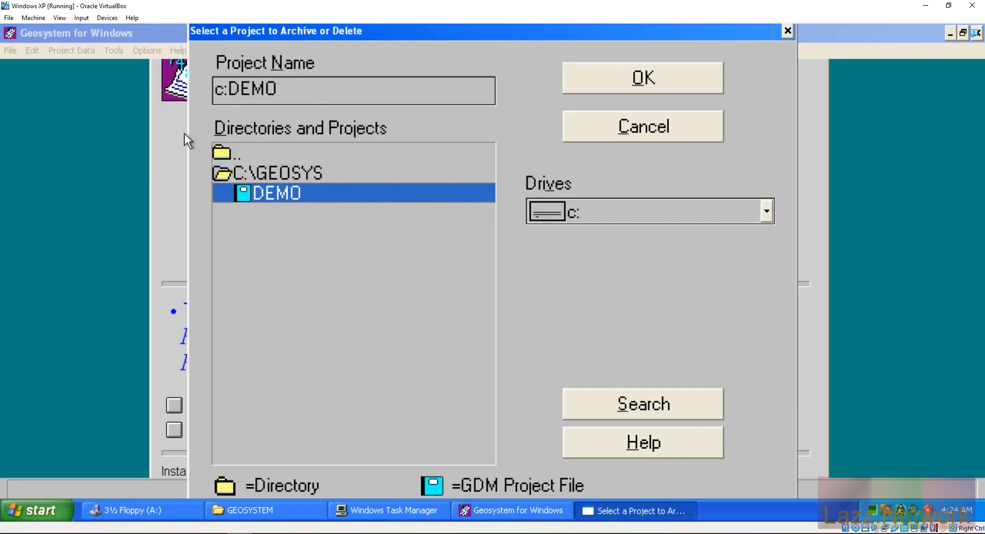
click(619, 129)
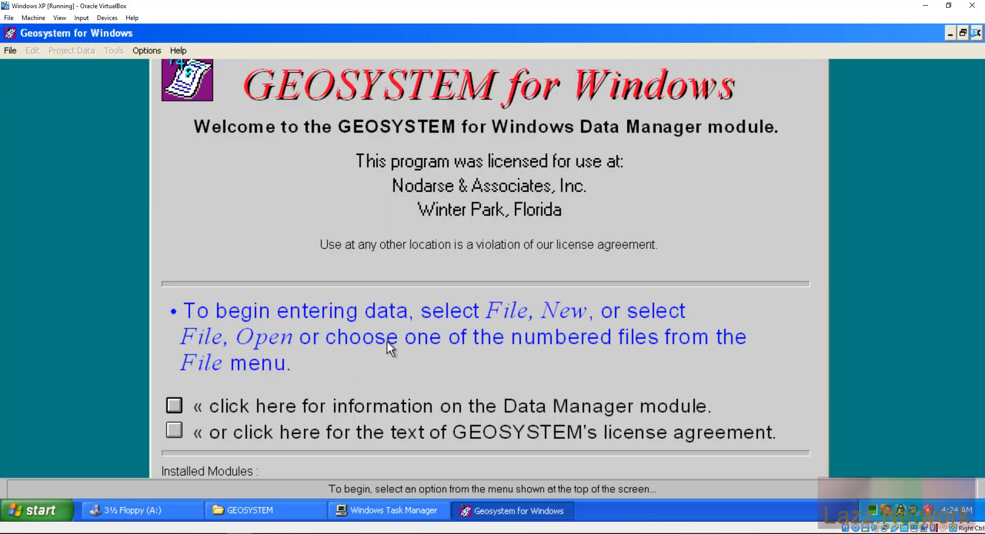
Step: Create a new project named 'Lazz' from File > New Project
click(10, 52)
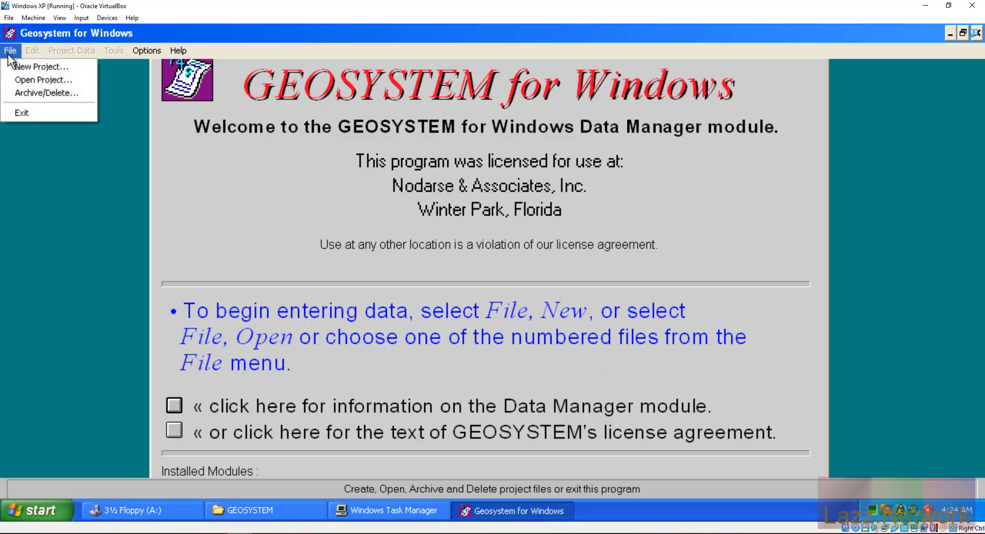
click(20, 64)
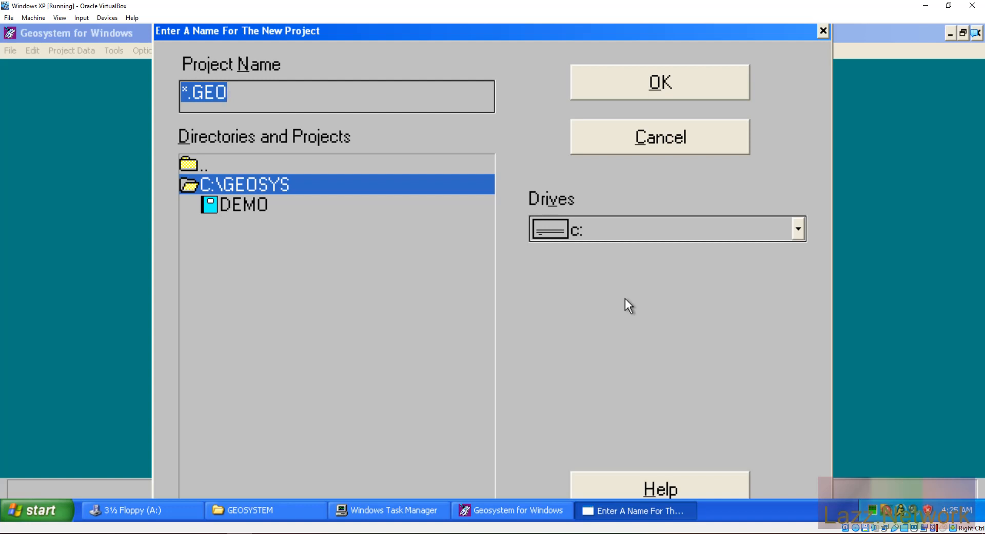
text(Lazz)
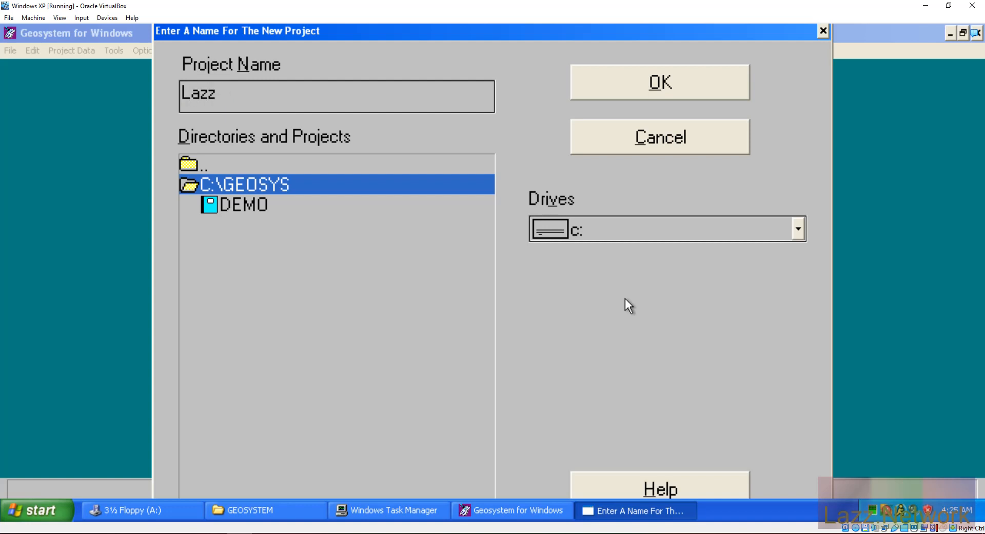
click(635, 89)
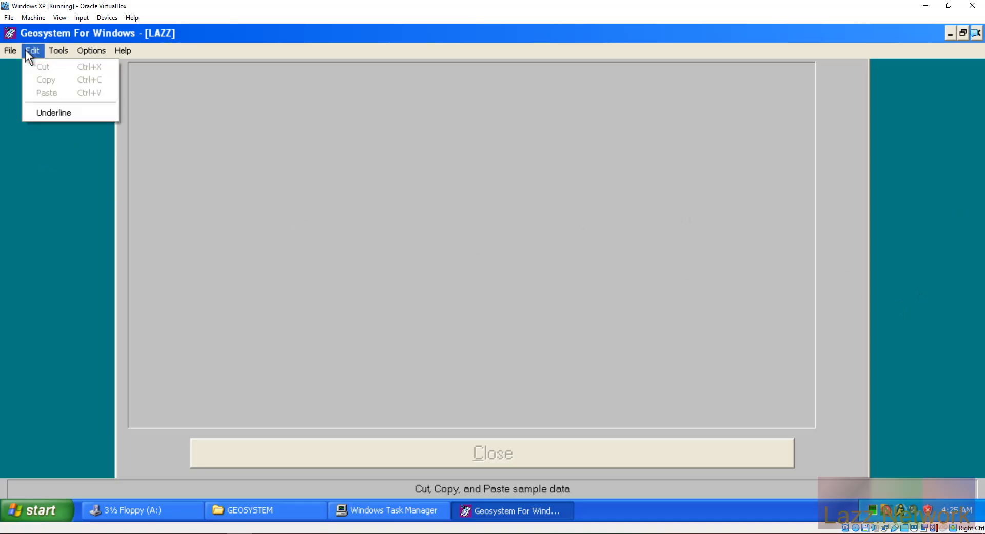
Step: Try Data Summary and Export and Envelope Printing, dismissing the subscript and printer errors
mouse_move(54, 51)
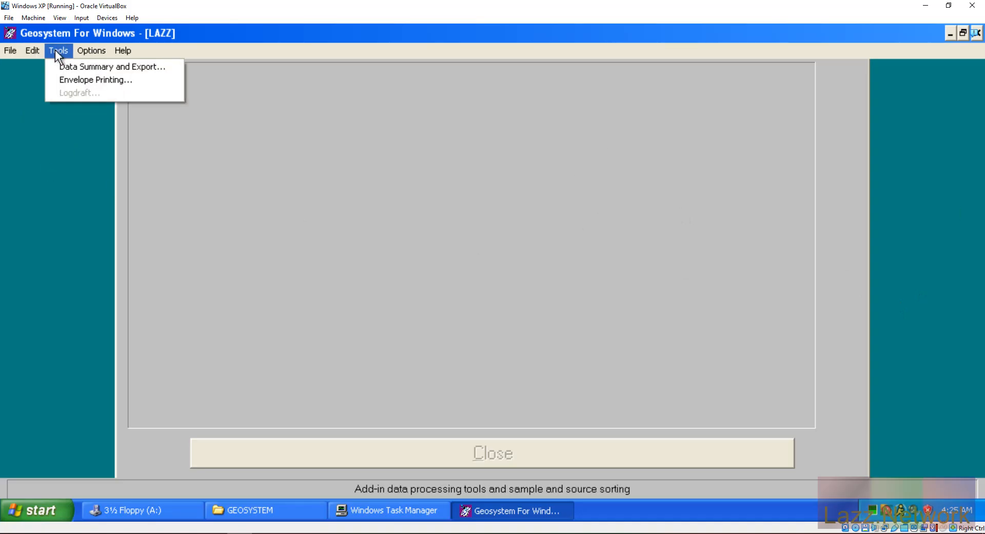
click(73, 67)
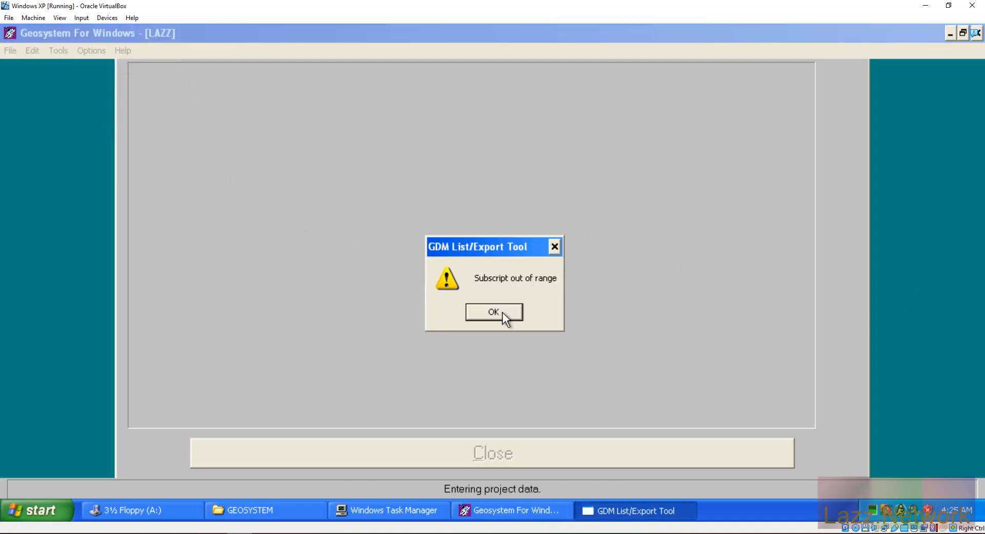
click(503, 312)
click(59, 52)
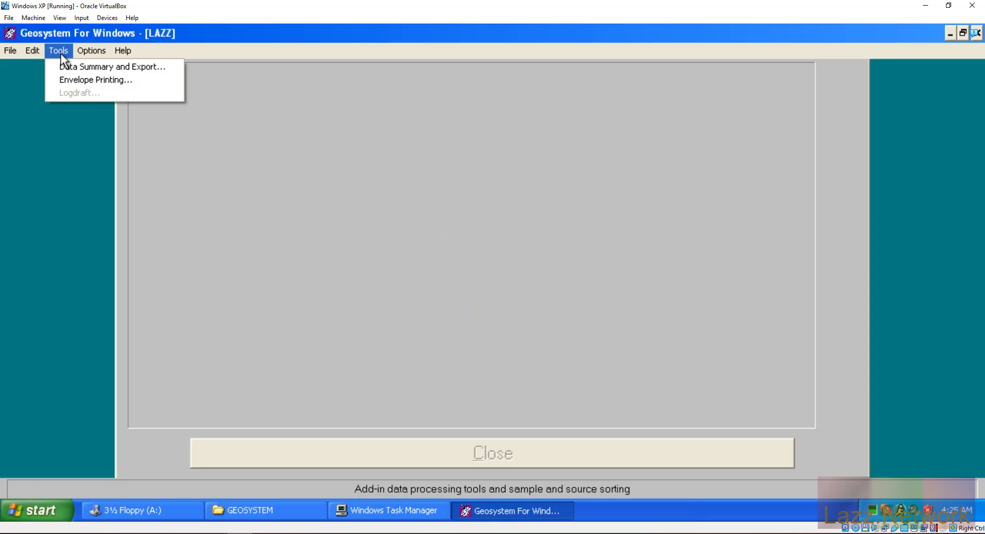
click(73, 79)
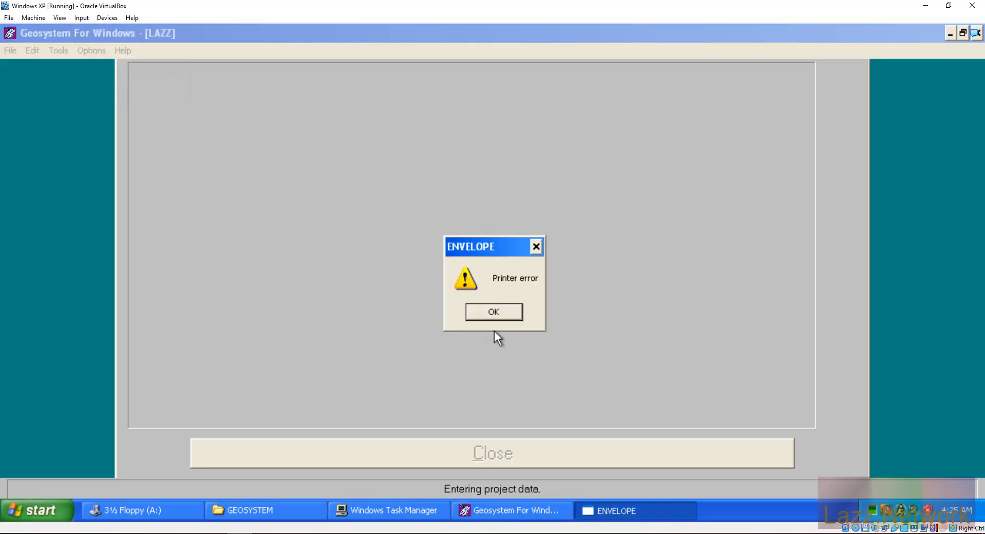
click(497, 315)
Step: Reopen the recent LAZZ project from the File menu and dismiss the missing-directory error
click(90, 50)
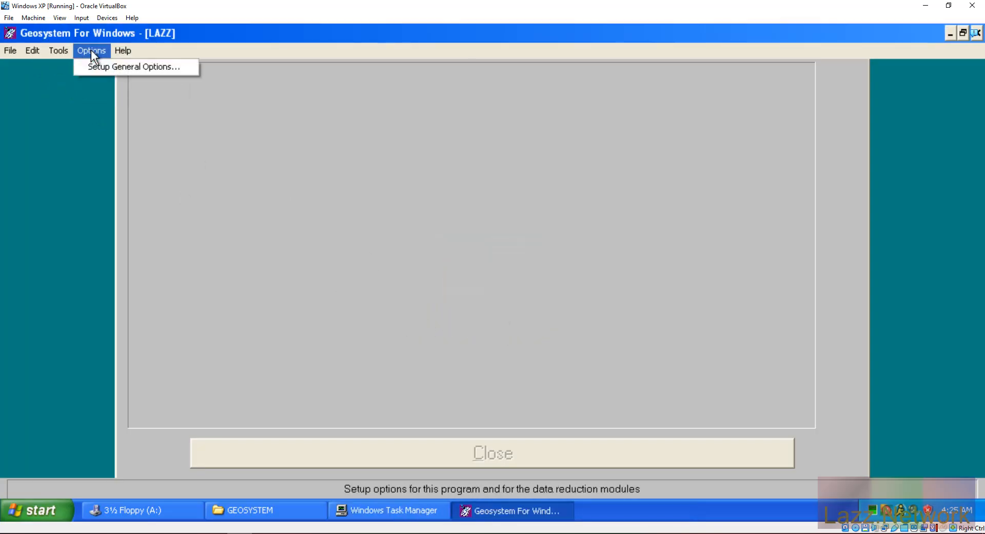
mouse_move(12, 51)
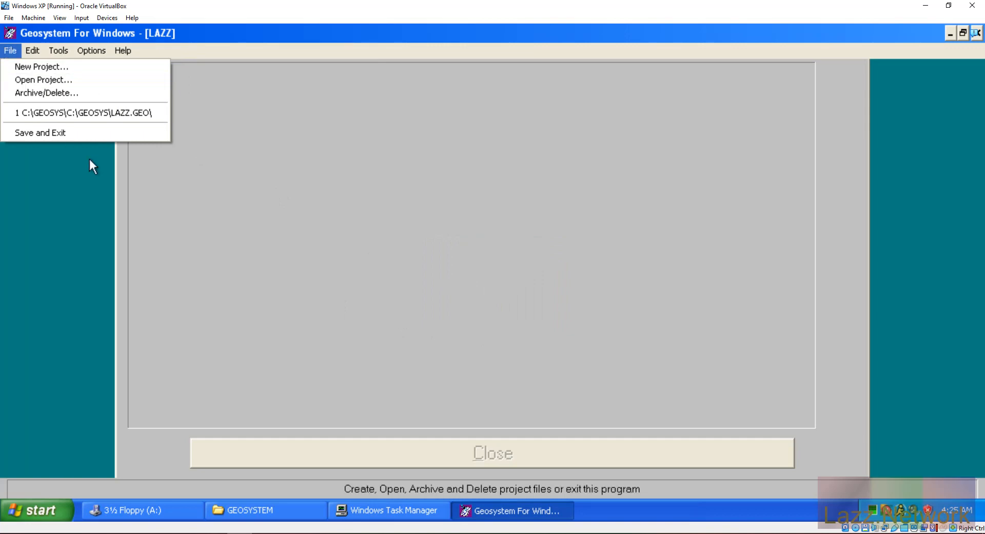
click(101, 113)
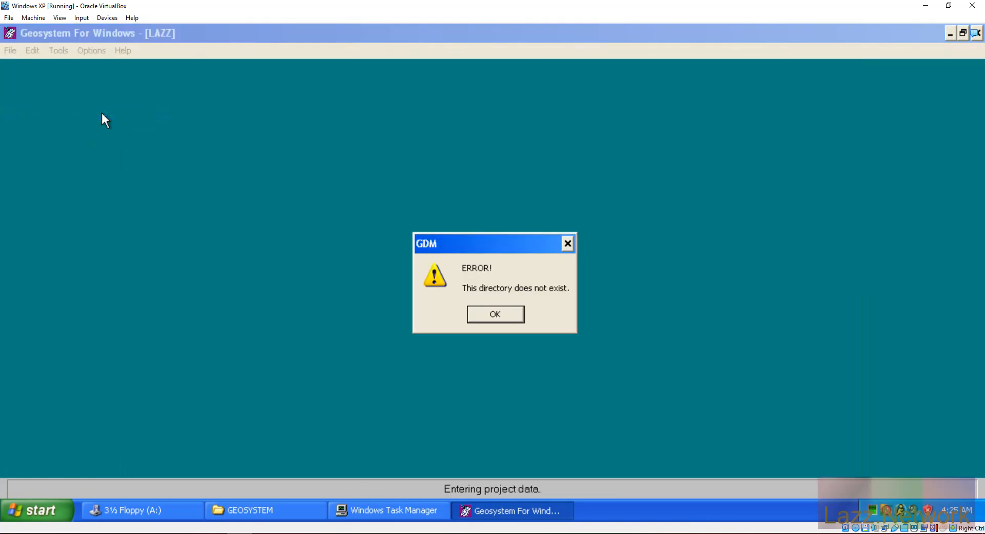
click(504, 312)
Step: Open an existing project and pick LAZZ.GEO in the Directories and Projects list
click(10, 50)
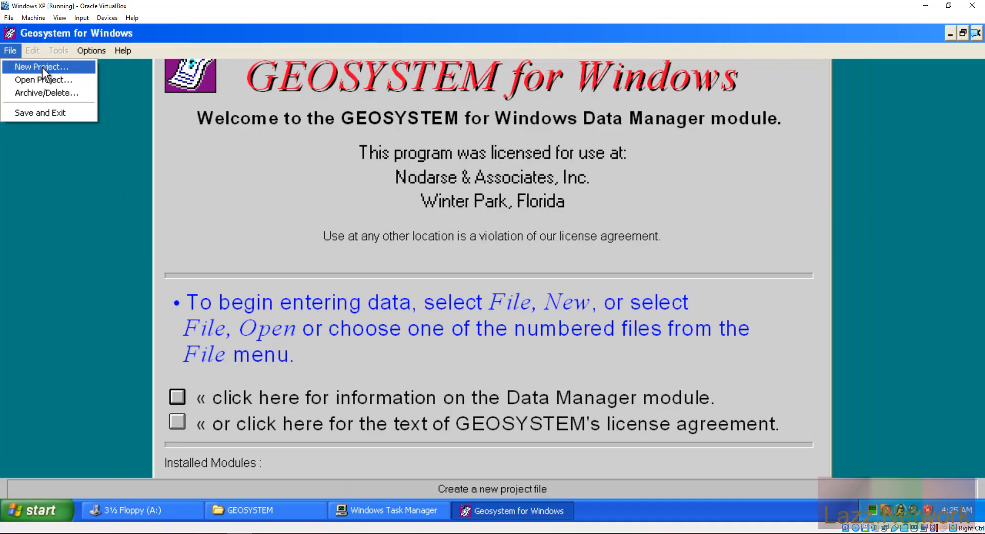
click(45, 76)
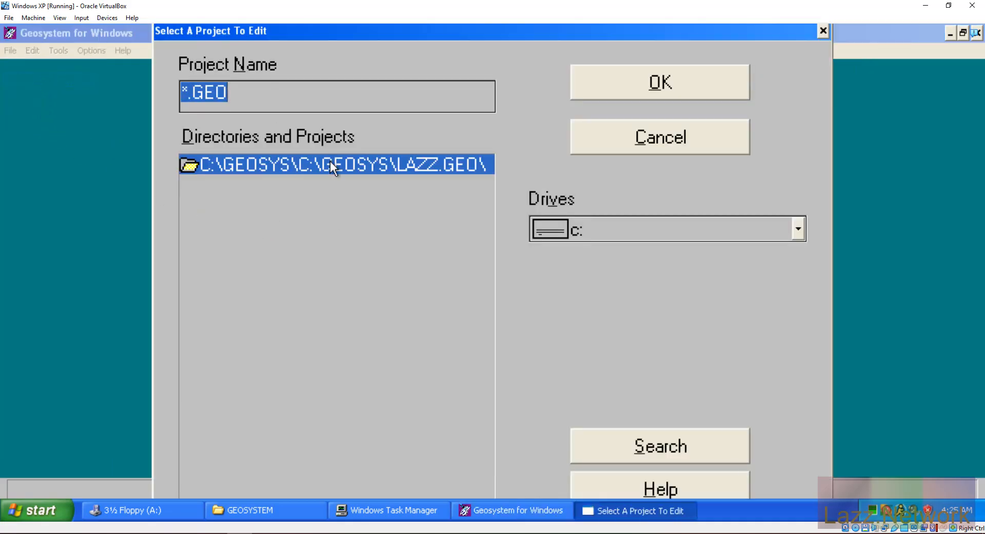
click(303, 165)
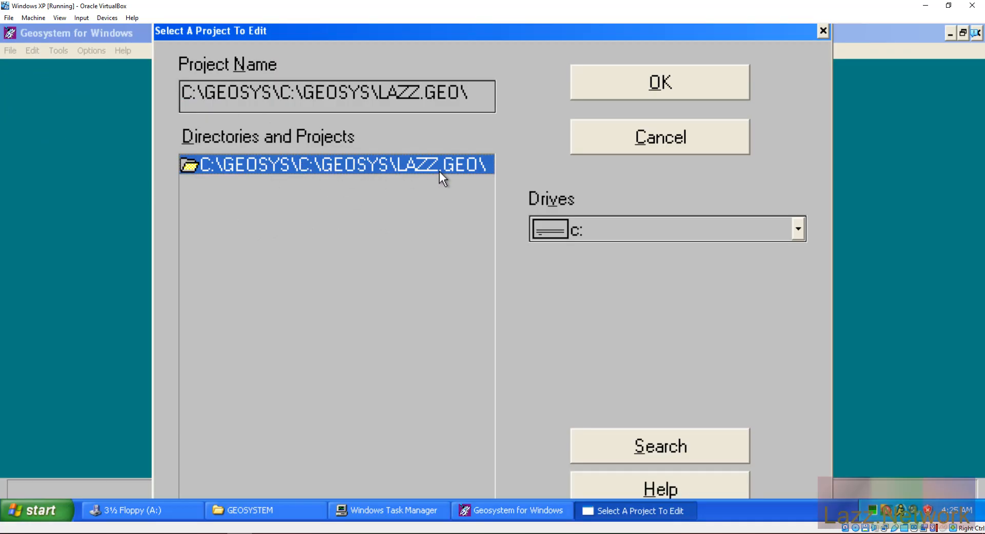
Step: Browse through Local Disk (C:) and GEOSYS into LAZZ.GEO to confirm it holds LAZZ.PDT
click(281, 507)
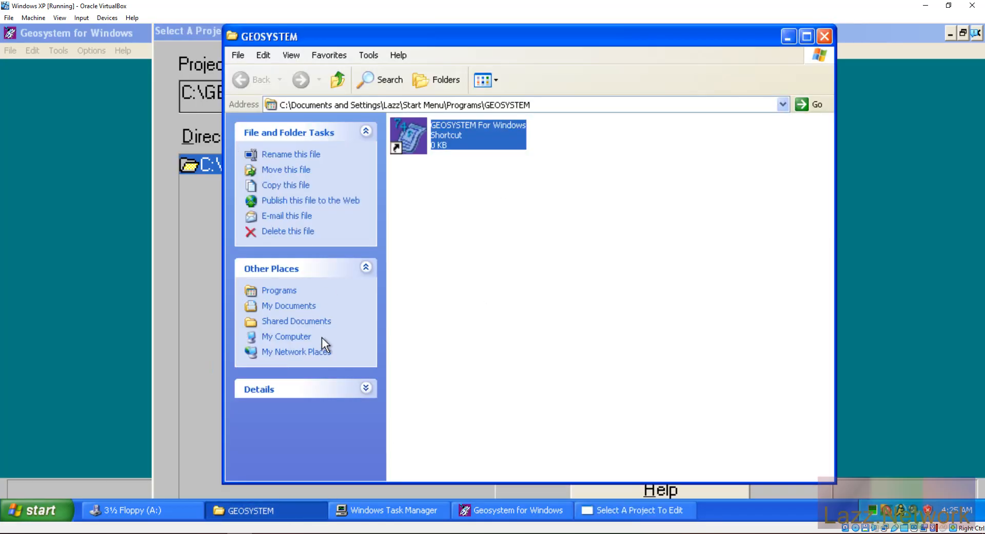
click(282, 338)
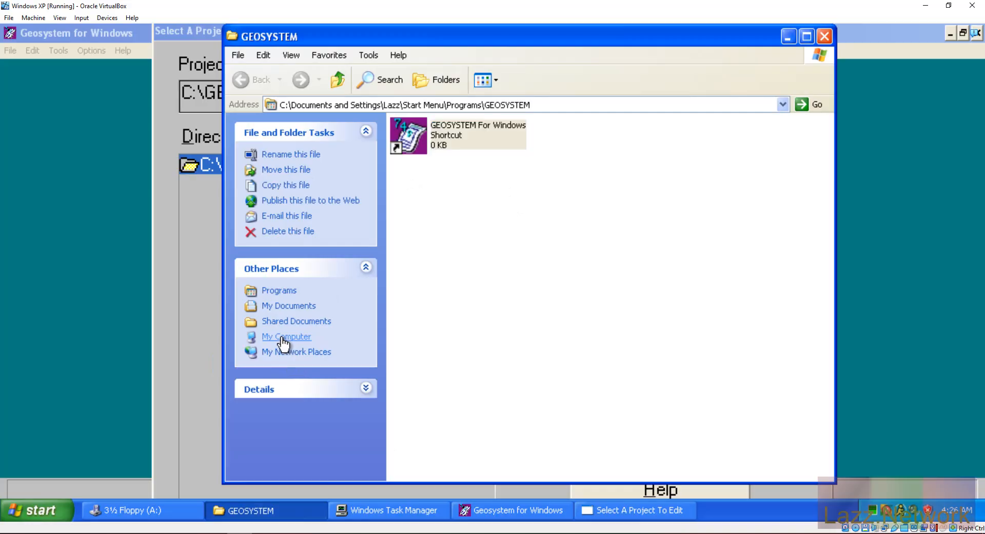
double_click(420, 236)
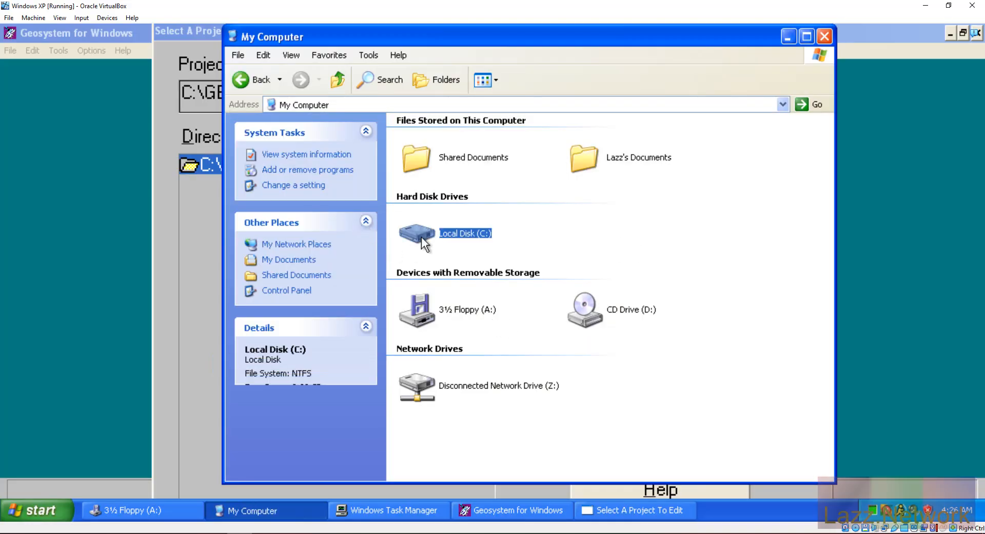
click(454, 225)
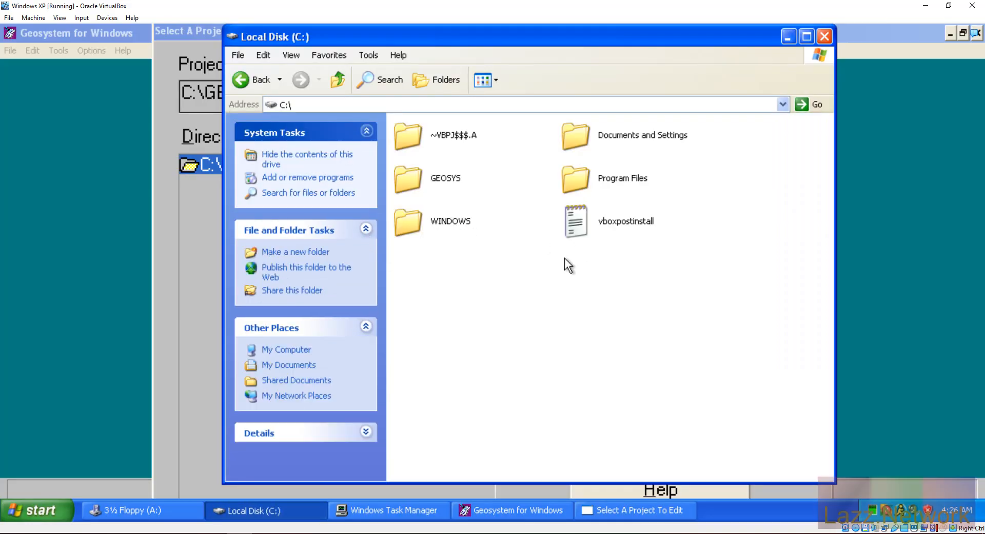
double_click(410, 176)
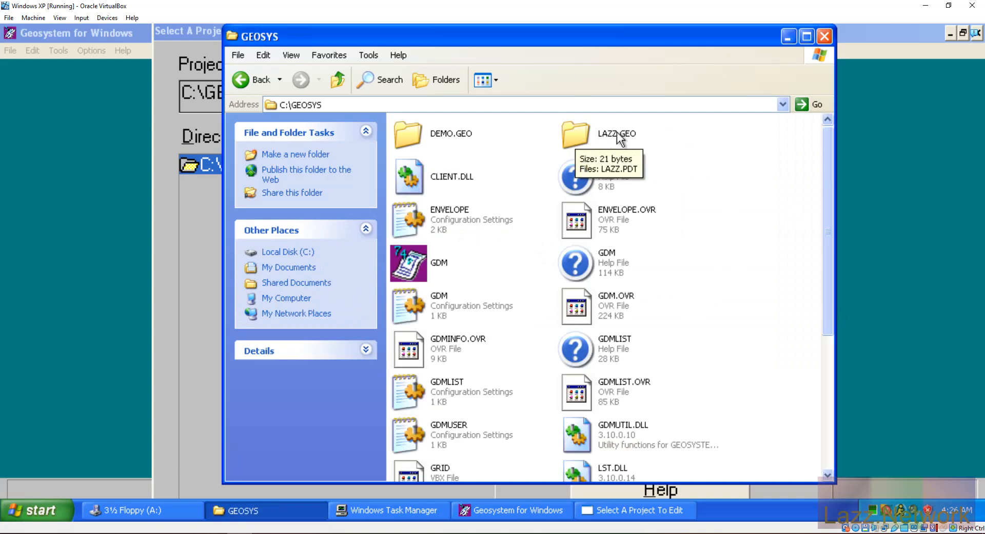
double_click(576, 134)
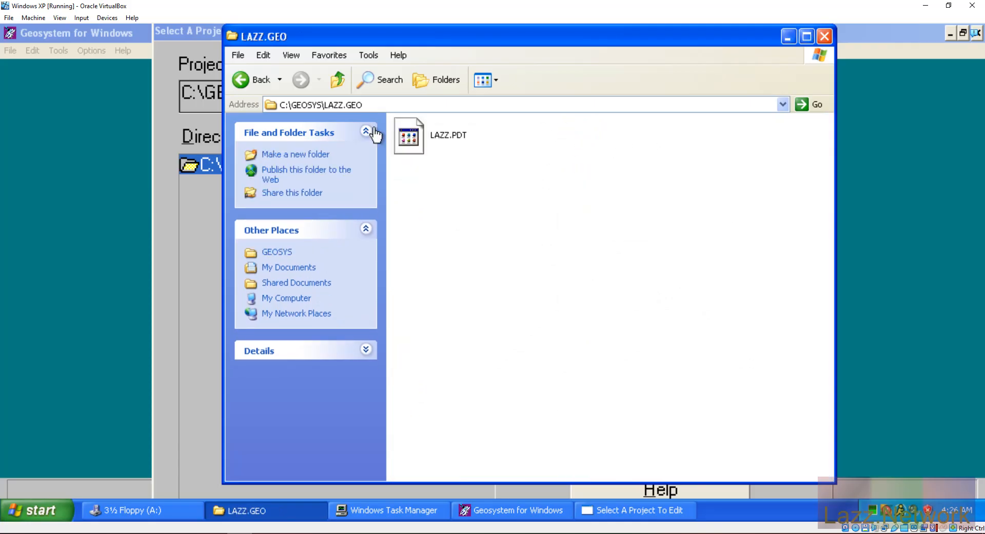
Step: Return to GEOSYS, minimize Explorer, and select the duplicated C:\GEOSYS\ prefix in Project Name
click(256, 85)
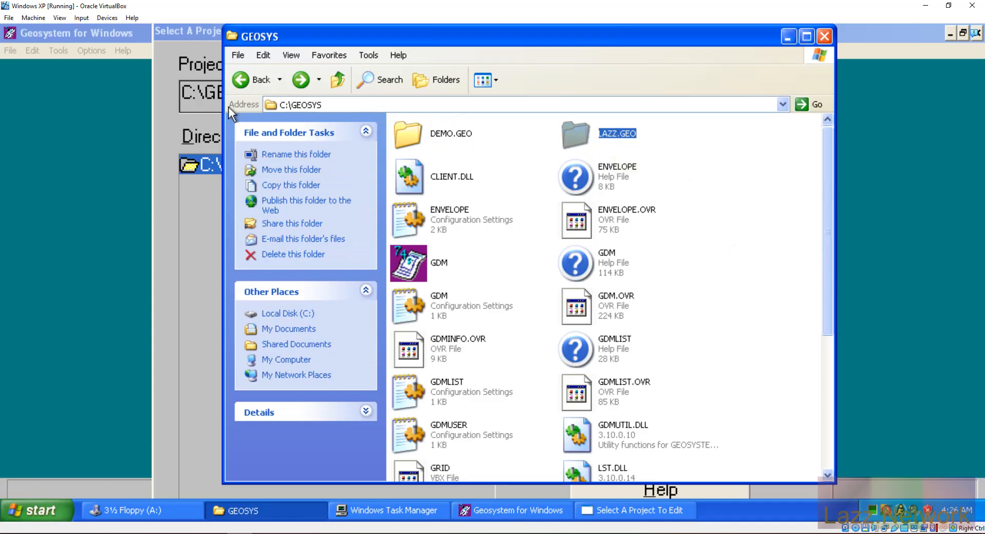
click(789, 35)
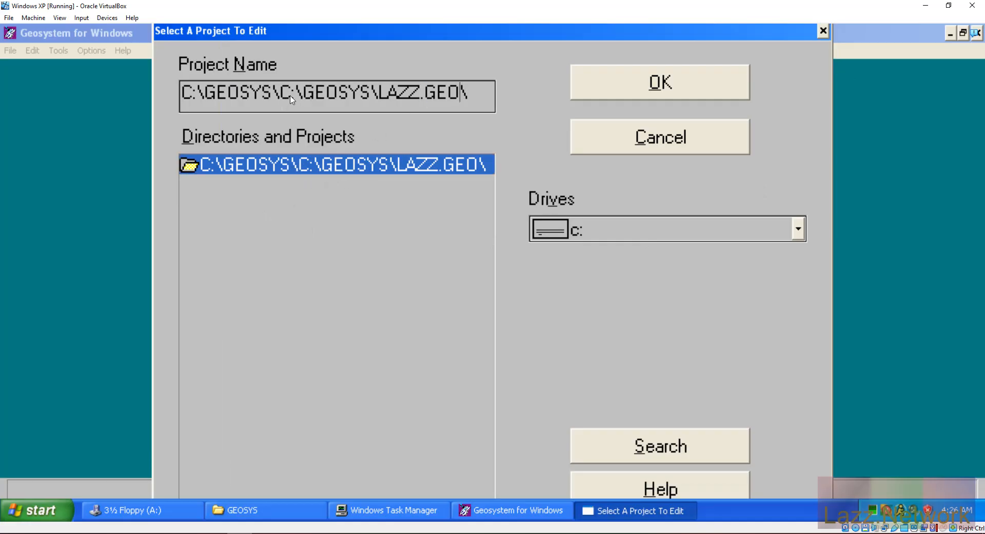
drag(281, 100, 177, 114)
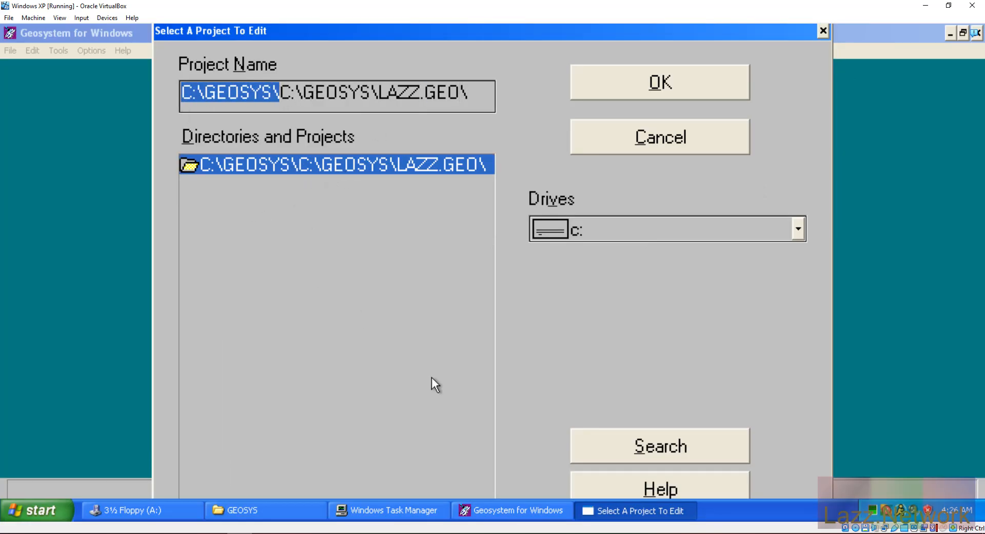
Step: Retry LAZZ.GEO without the duplicate C:\GEOSYS\ prefix, cancel after the error, then Save and Exit GEOSYSTEM
key(Delete)
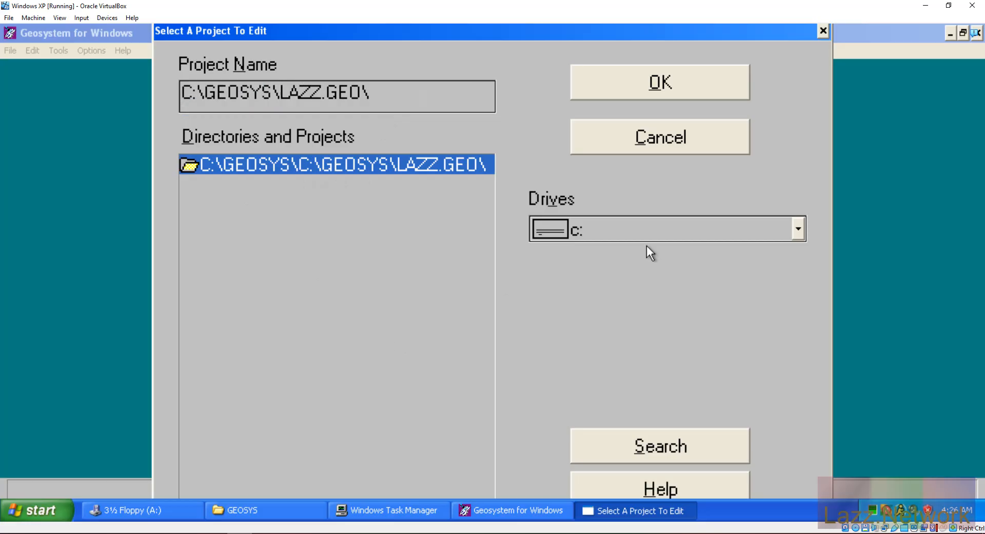
click(662, 87)
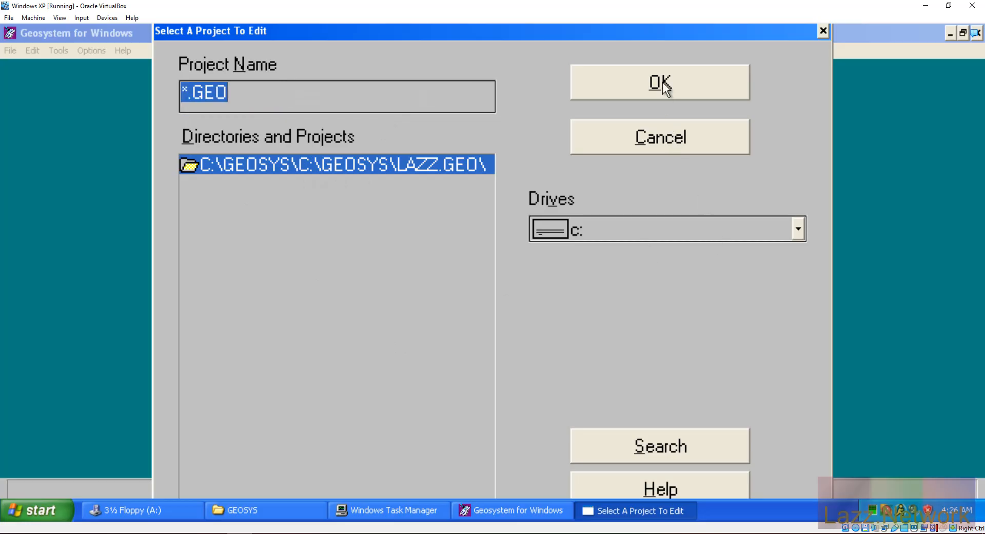
click(495, 314)
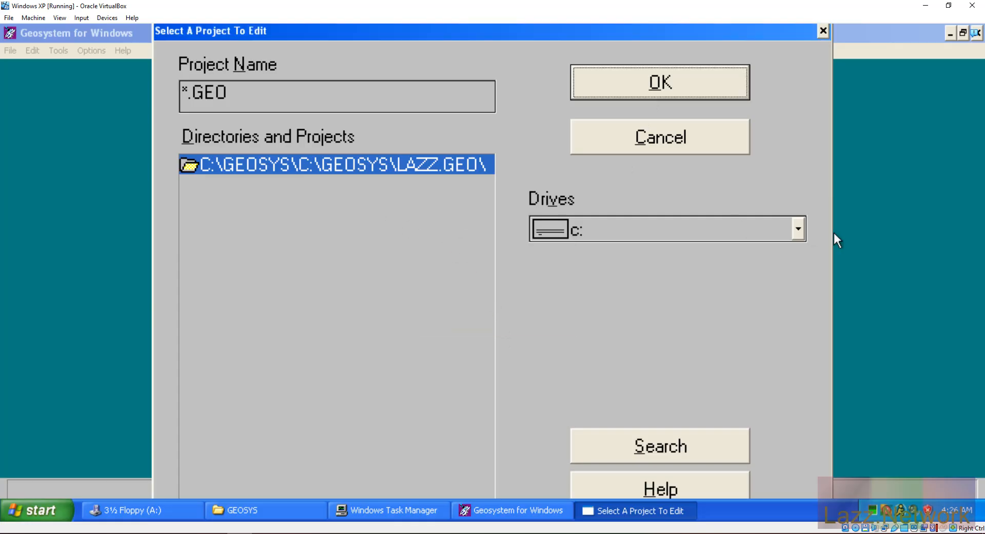
click(797, 230)
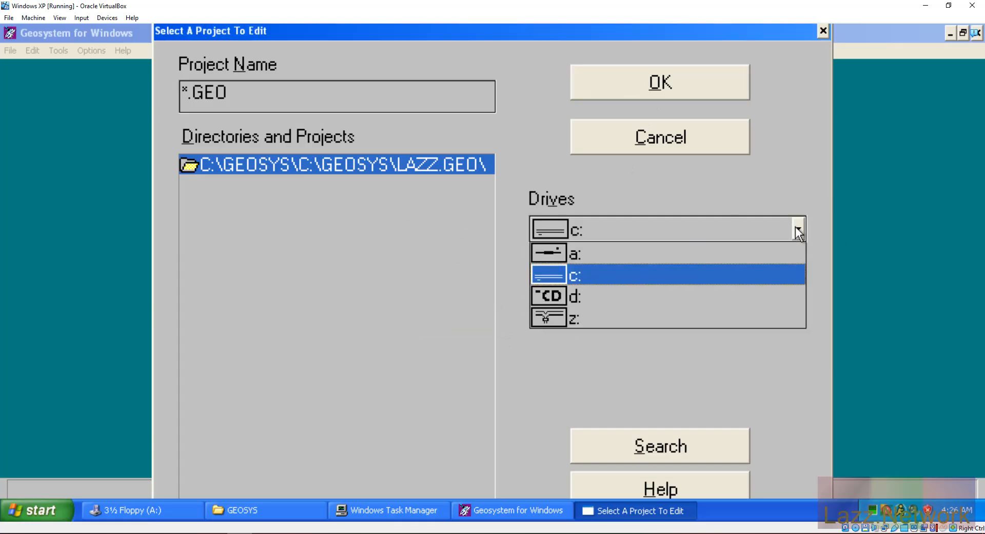
click(797, 229)
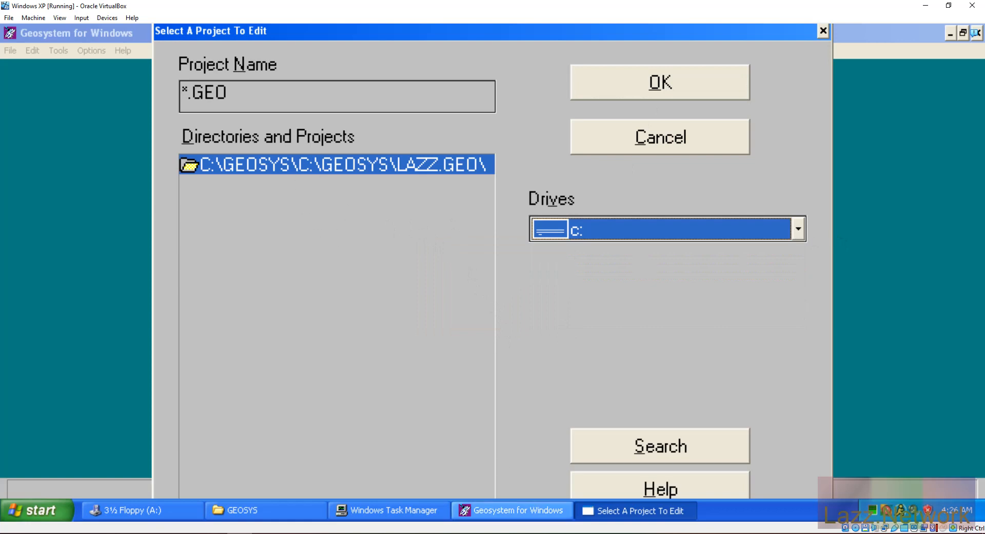
click(669, 137)
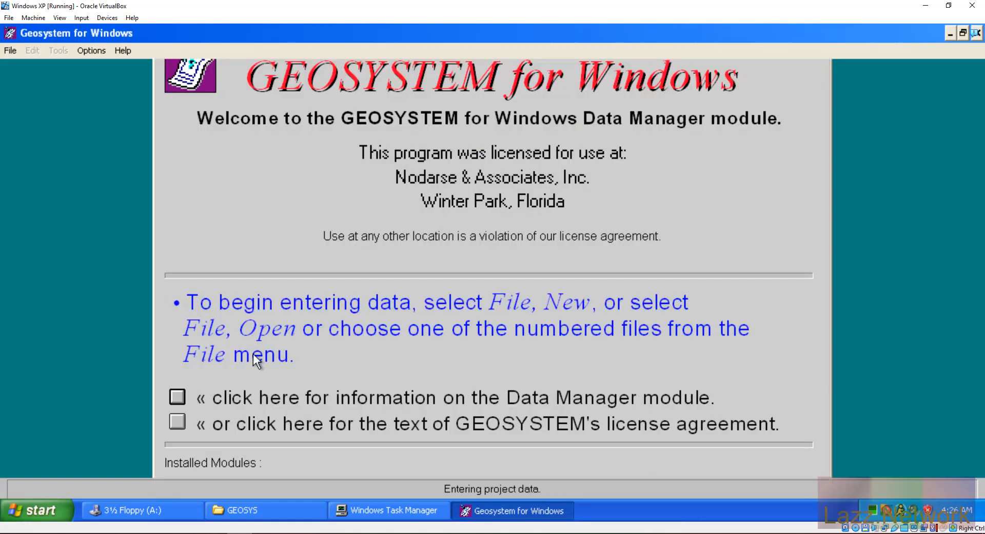
click(7, 54)
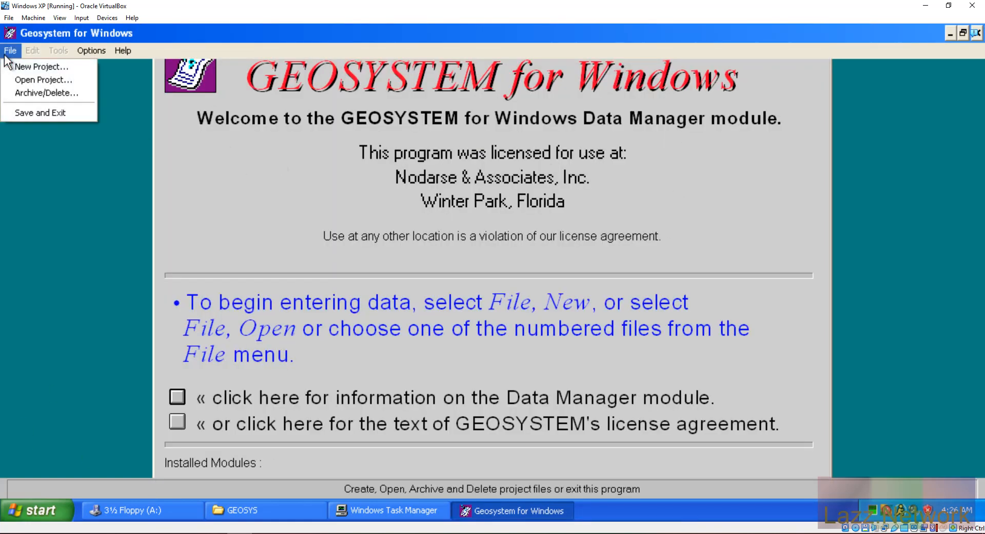
click(27, 115)
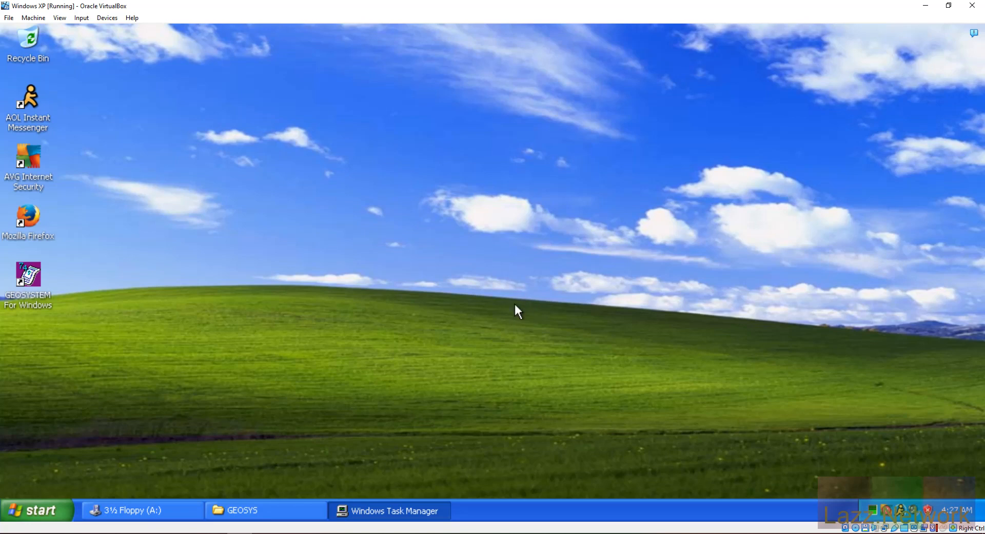
Step: Minimize the host call window and restore the 3½ Floppy (A:) window in the guest
mouse_move(62, 533)
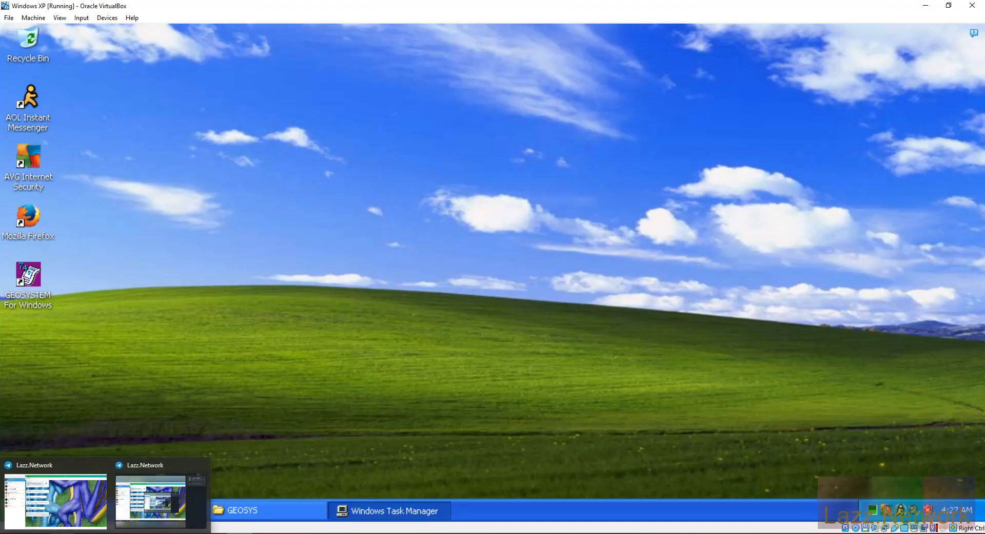
click(175, 483)
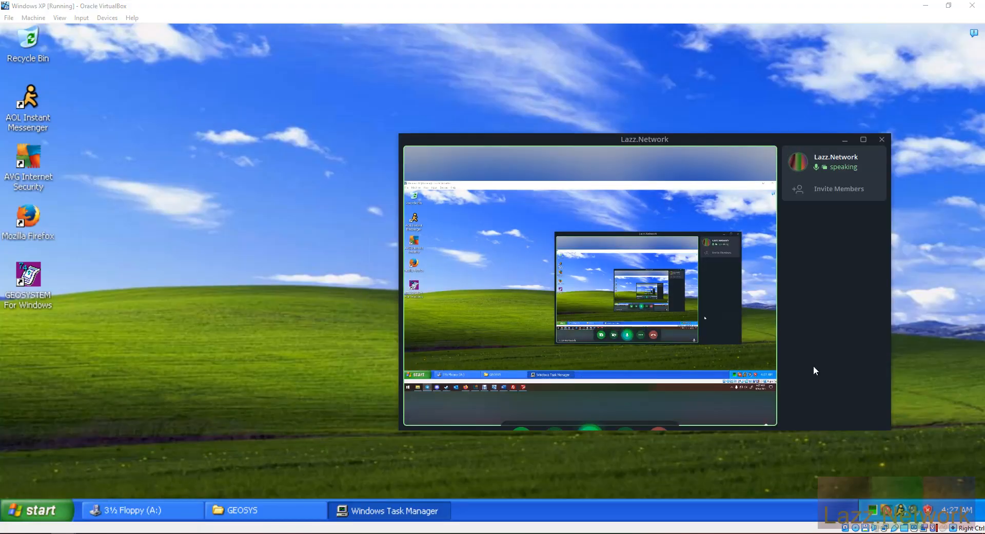
click(845, 140)
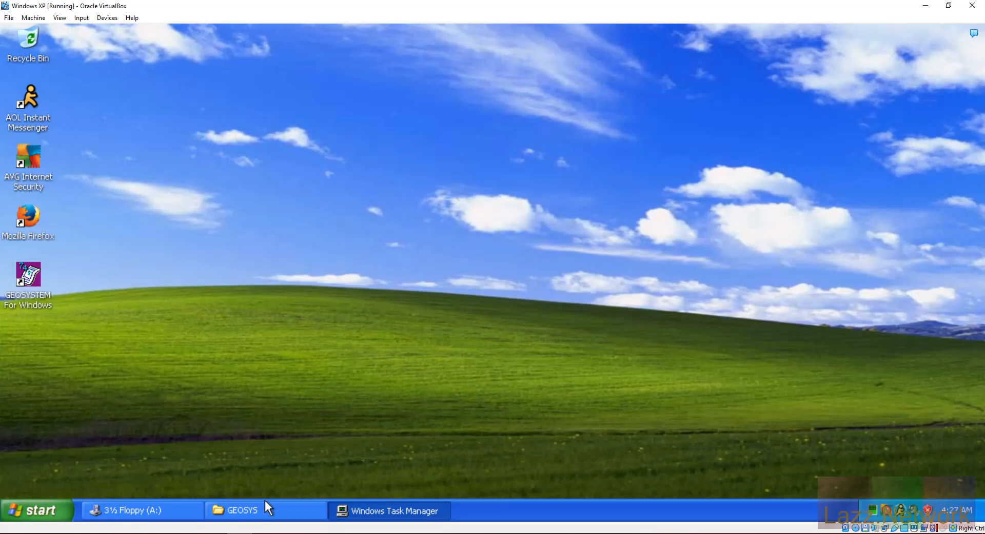
click(176, 512)
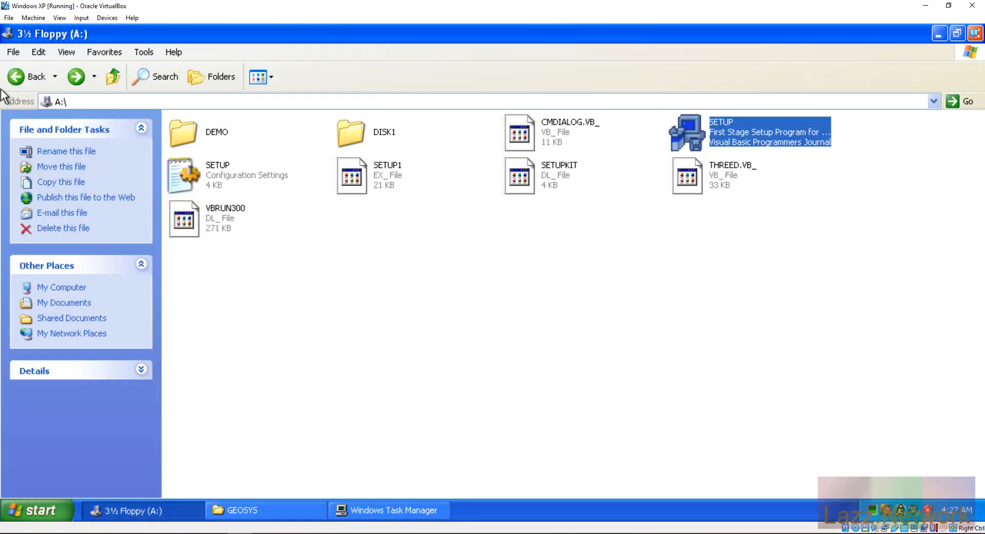
Step: Return to My Computer and mount Classification_Module.img from Devices > Floppy Drives
click(29, 76)
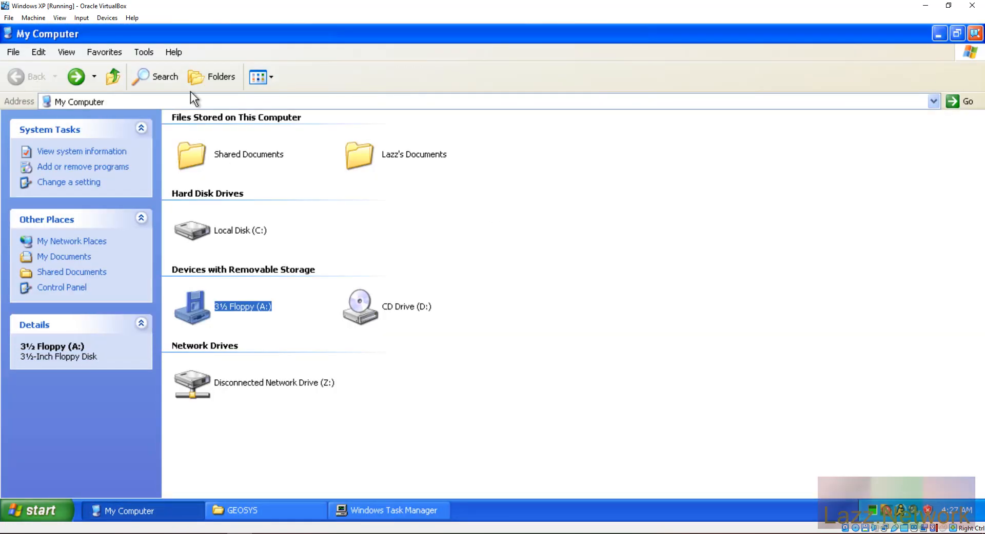
click(81, 17)
mouse_move(117, 20)
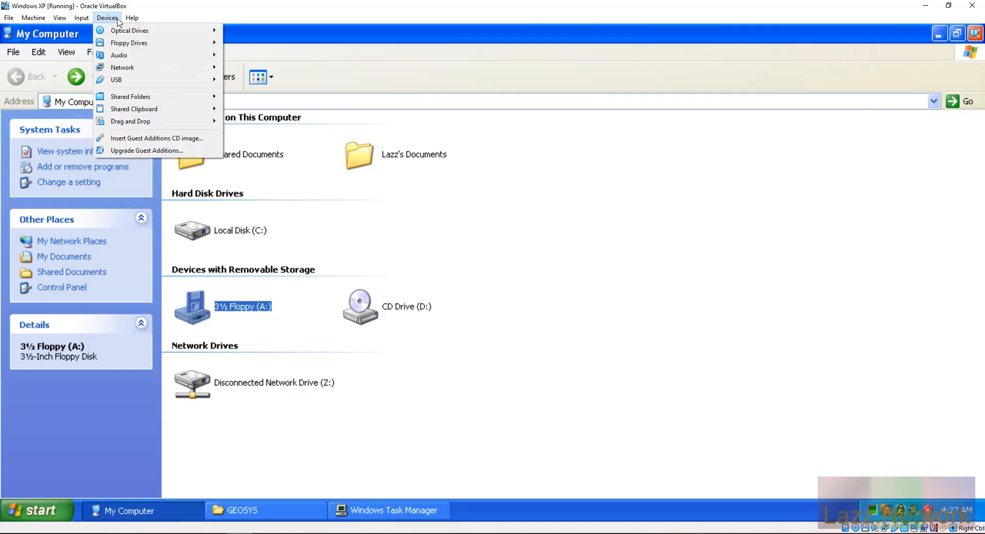
mouse_move(129, 45)
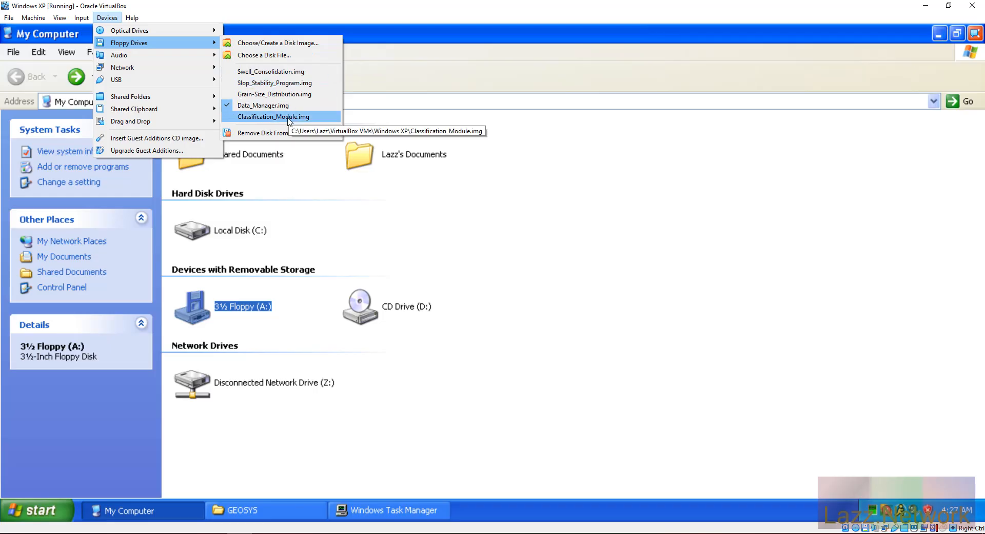
click(292, 118)
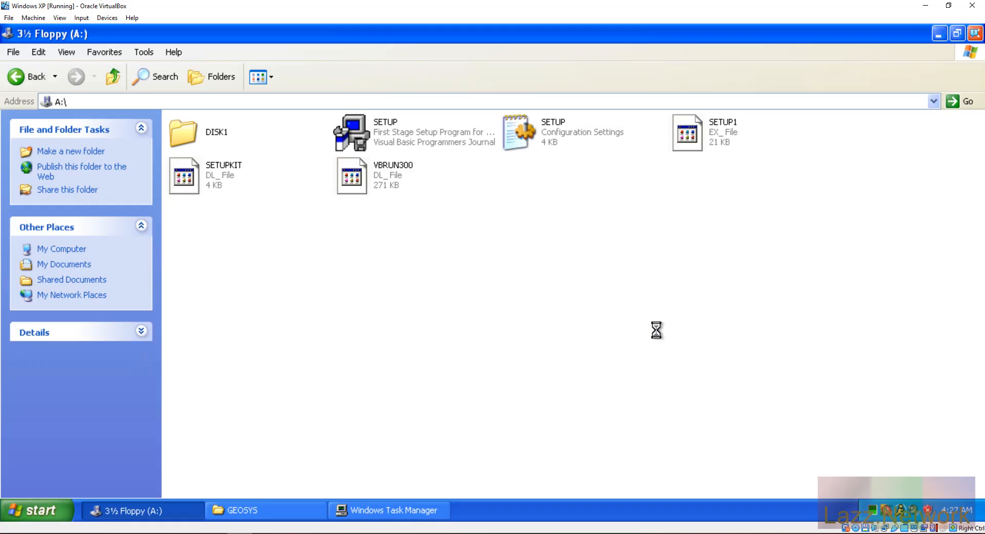
Step: Run SETUP with the Administrator password, install to C:\GEOSYS, and answer No to other modules
click(353, 122)
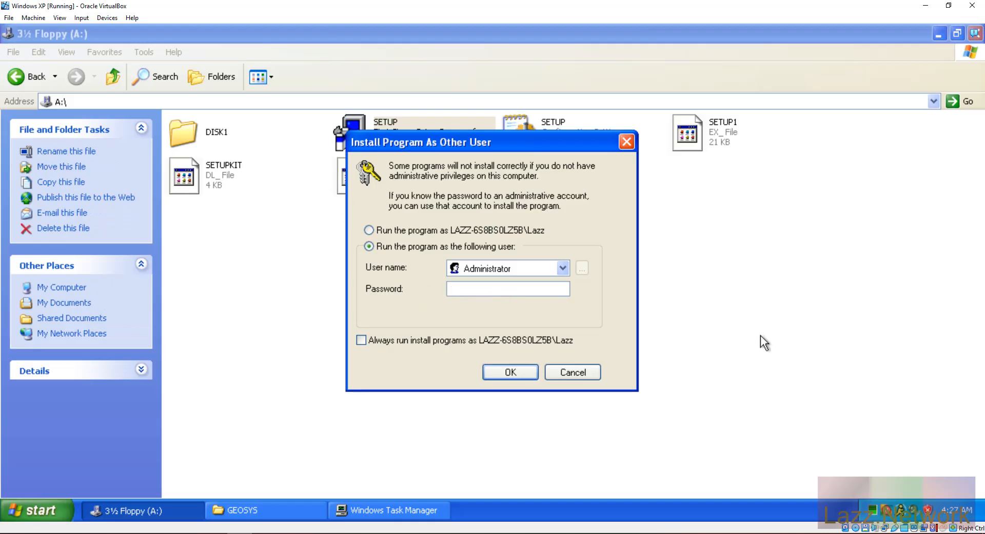
text(•••••••••)
key(Return)
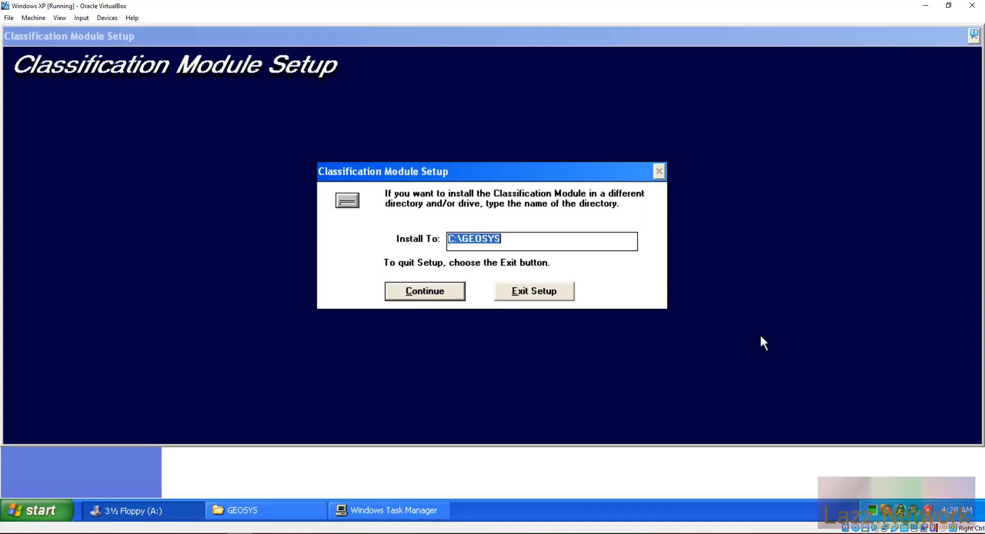
click(432, 290)
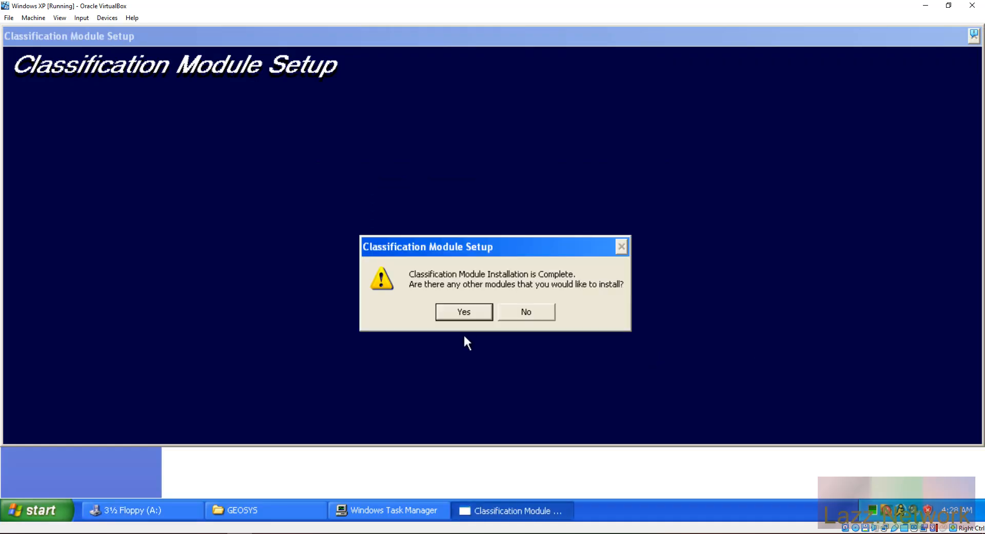
click(537, 310)
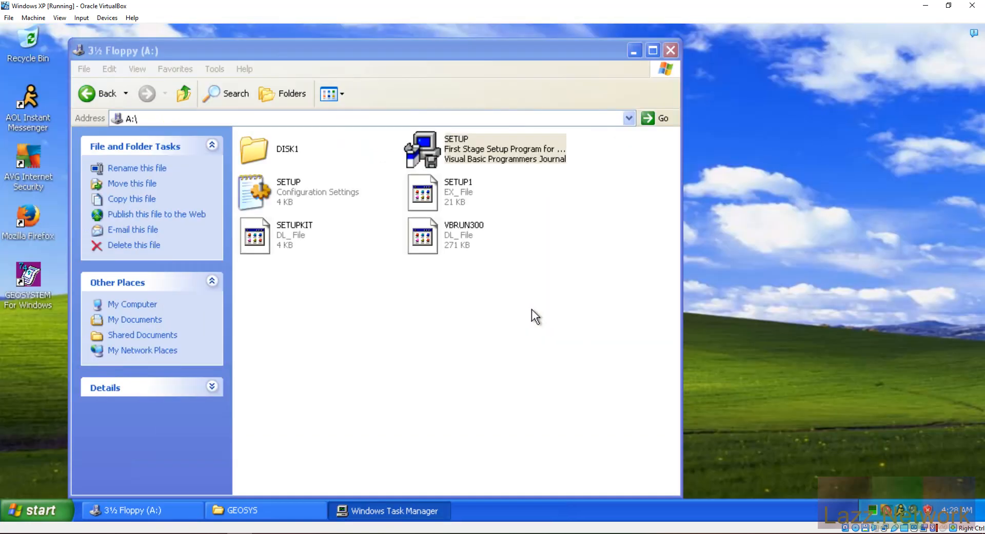
Step: Clear the Explorer windows off the desktop and launch GEOSYSTEM for Windows
click(417, 50)
click(653, 50)
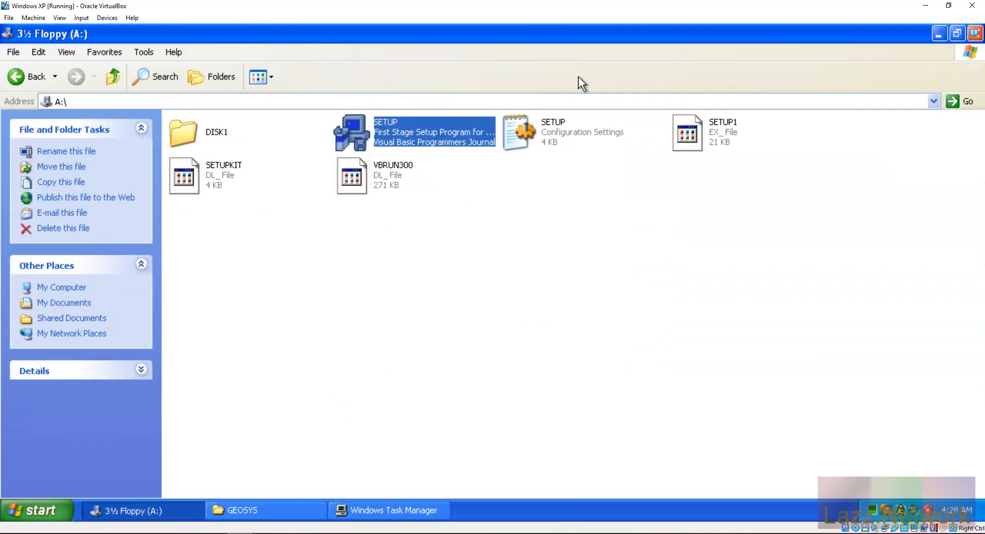
click(33, 78)
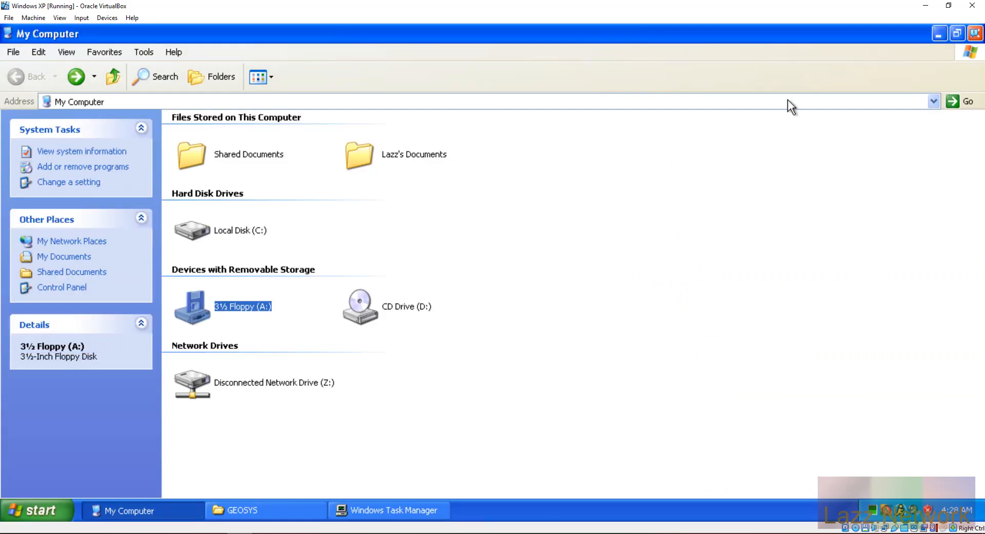
click(938, 34)
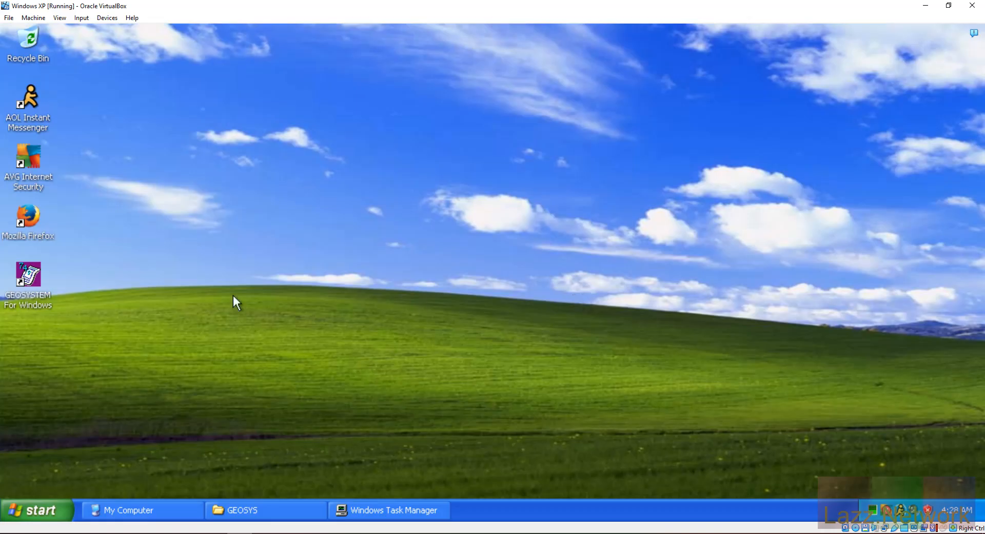
double_click(30, 275)
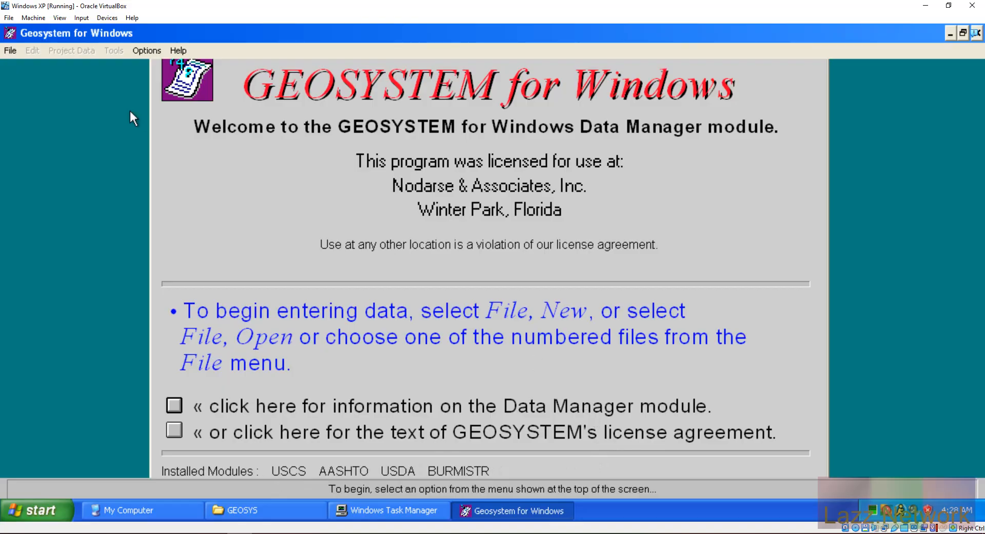
Step: Open the LAZZ project from C:\GEOSYS via File > Open Project and close the file display
click(10, 51)
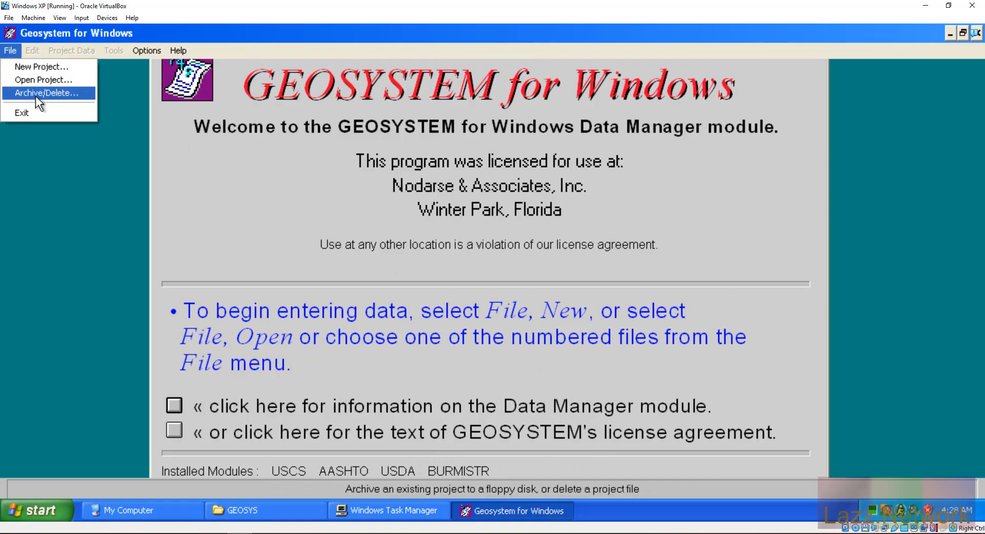
click(42, 80)
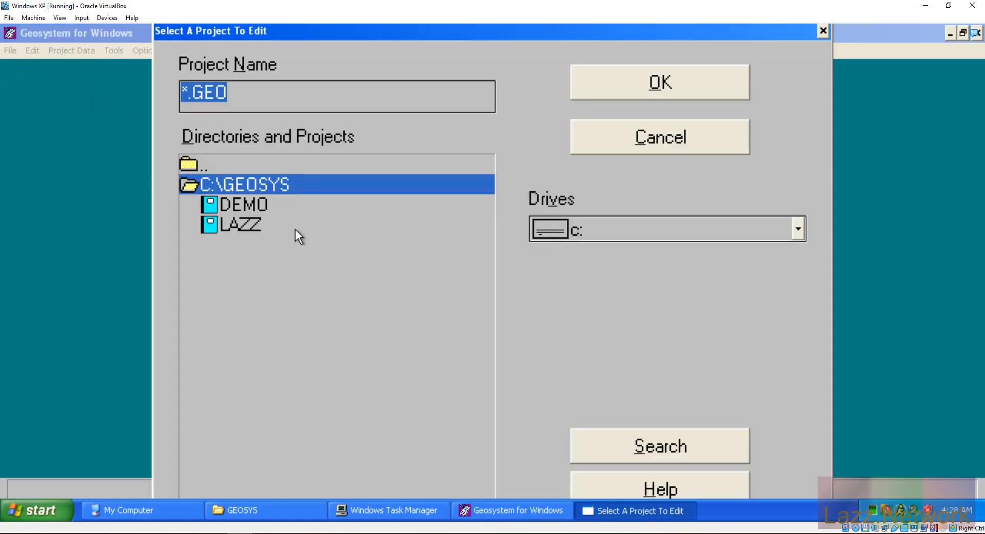
click(242, 224)
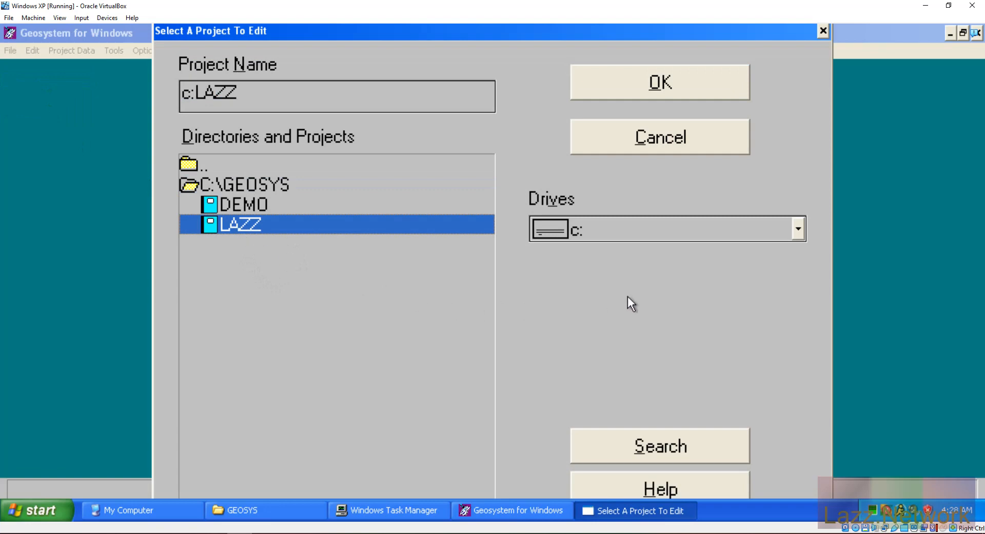
click(688, 75)
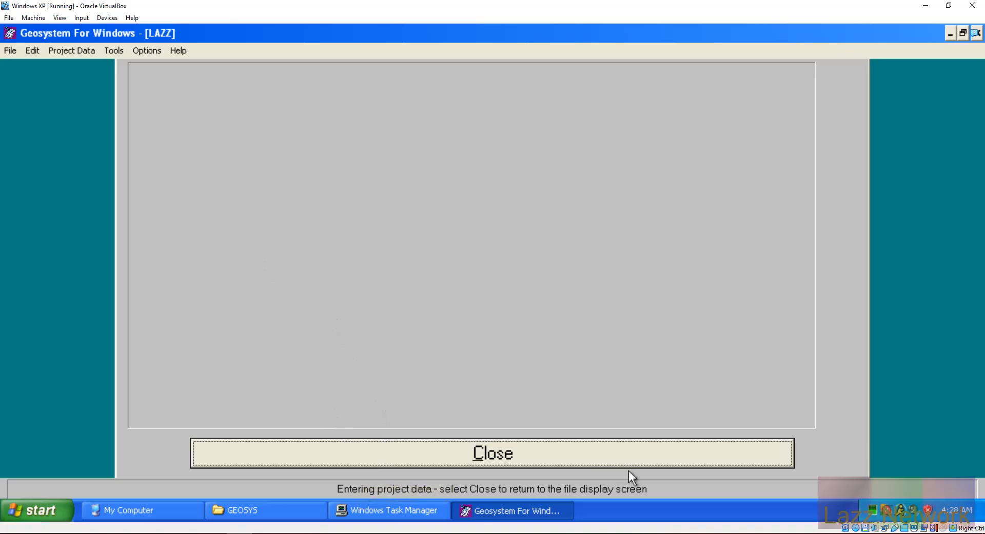
click(581, 462)
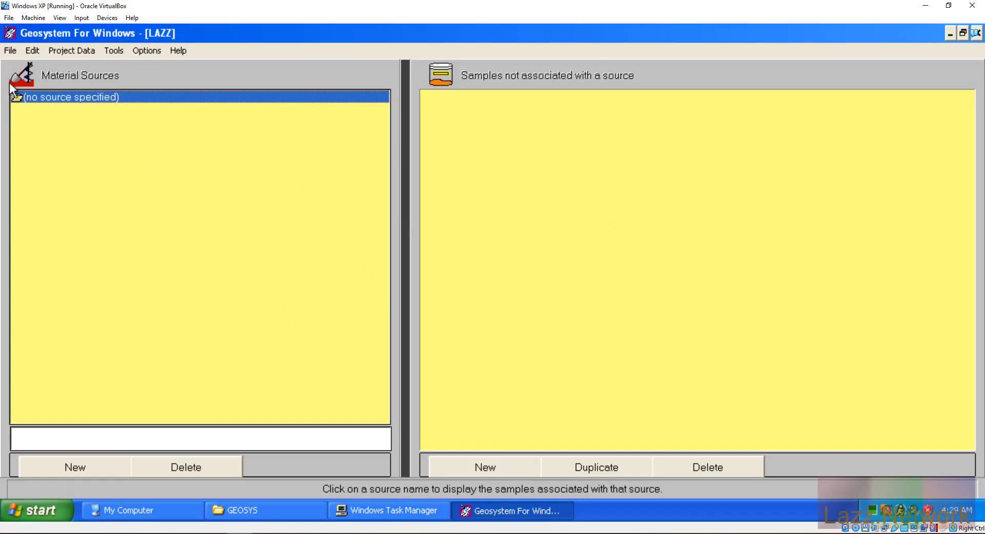
click(11, 49)
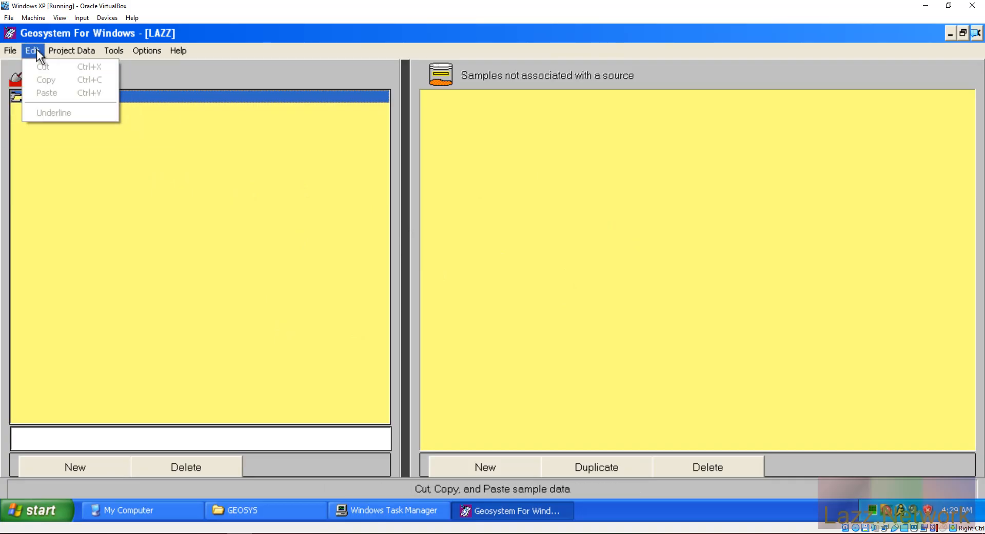
mouse_move(110, 51)
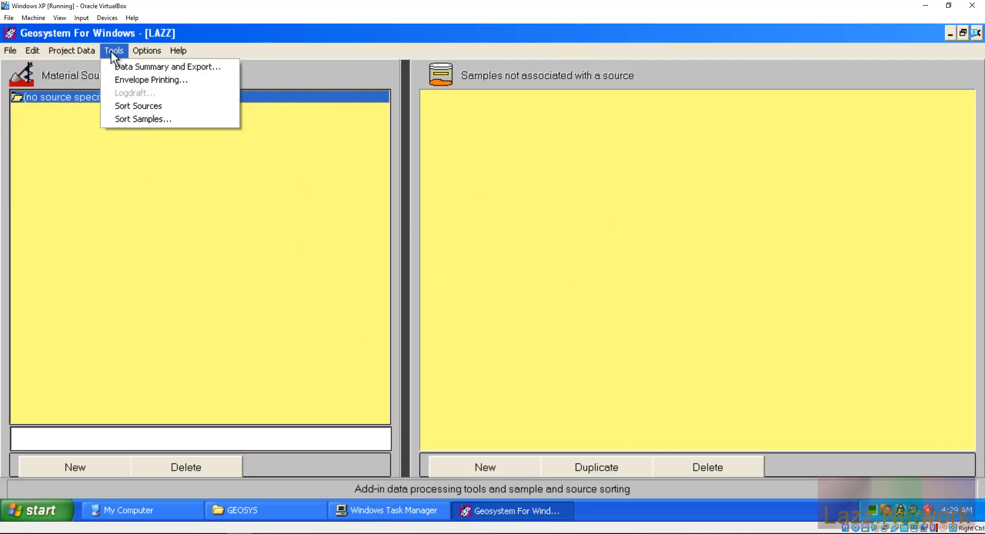
mouse_move(190, 49)
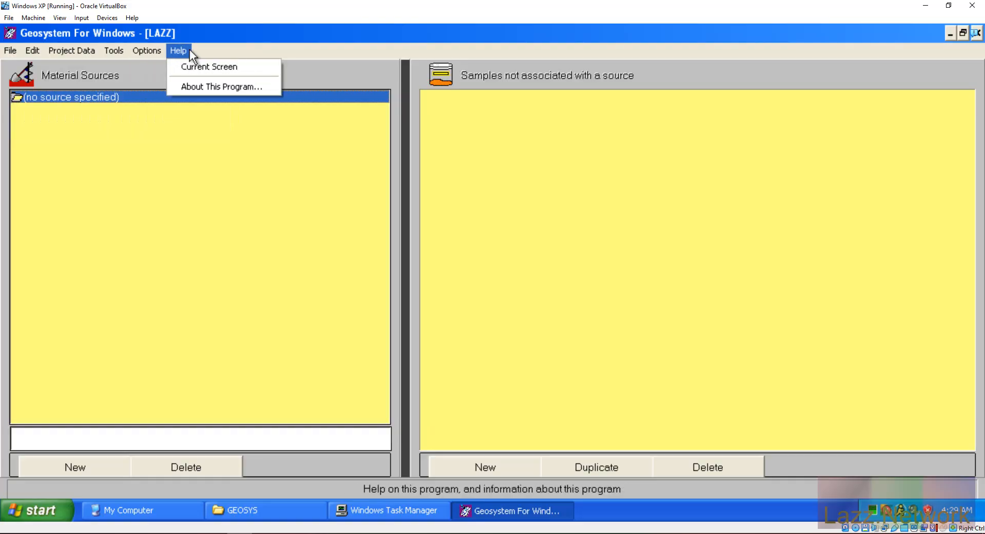
click(268, 278)
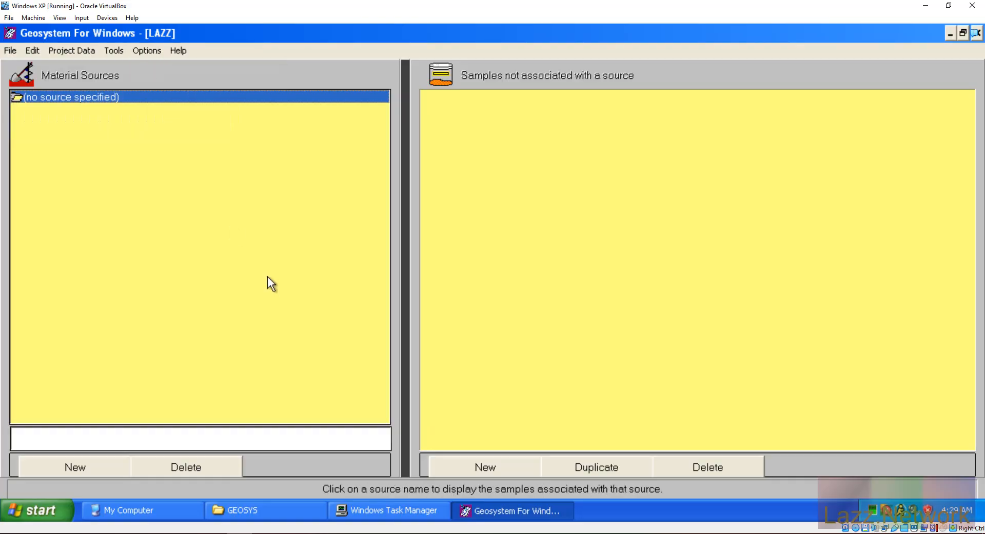
Step: Start a new sample and enter B-1 as its Sample No
click(481, 463)
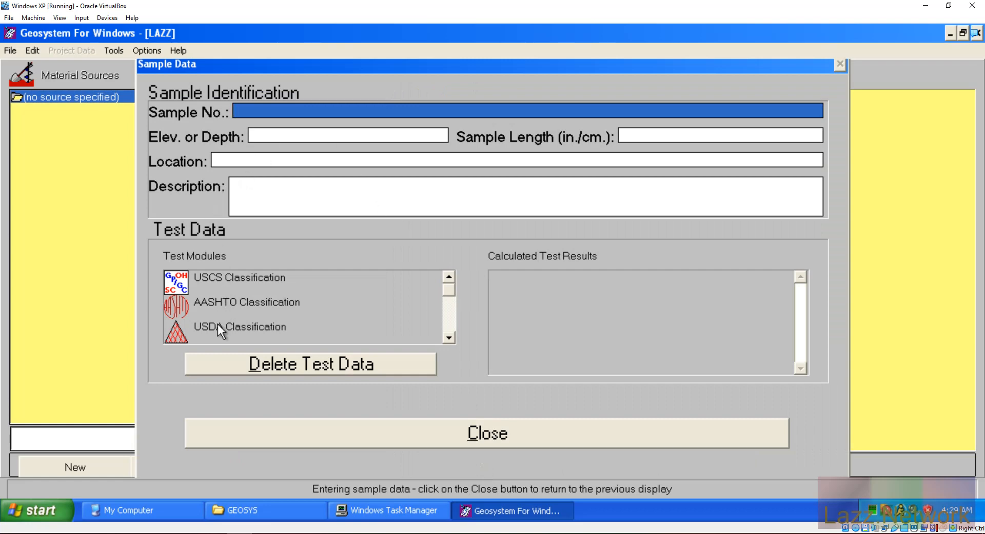
click(449, 336)
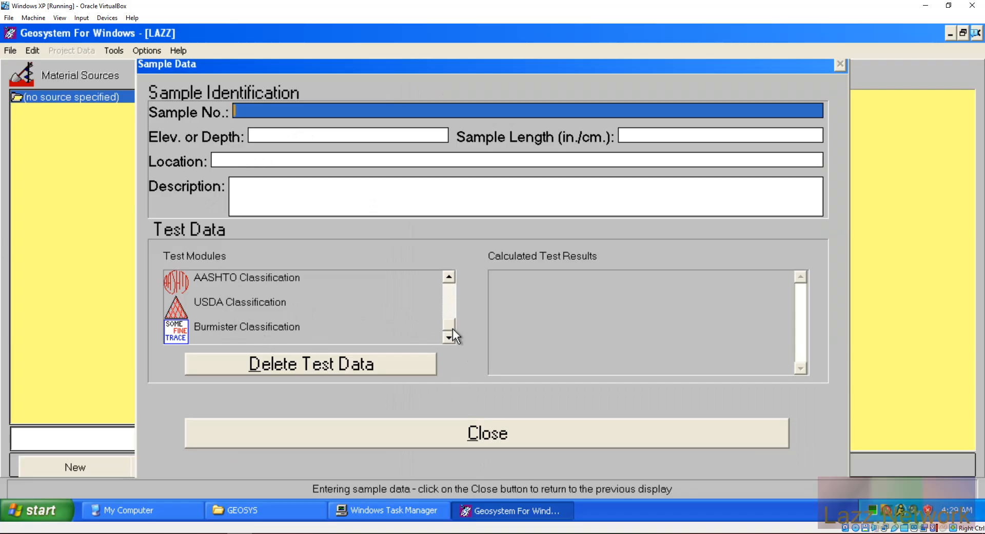
drag(451, 327, 441, 263)
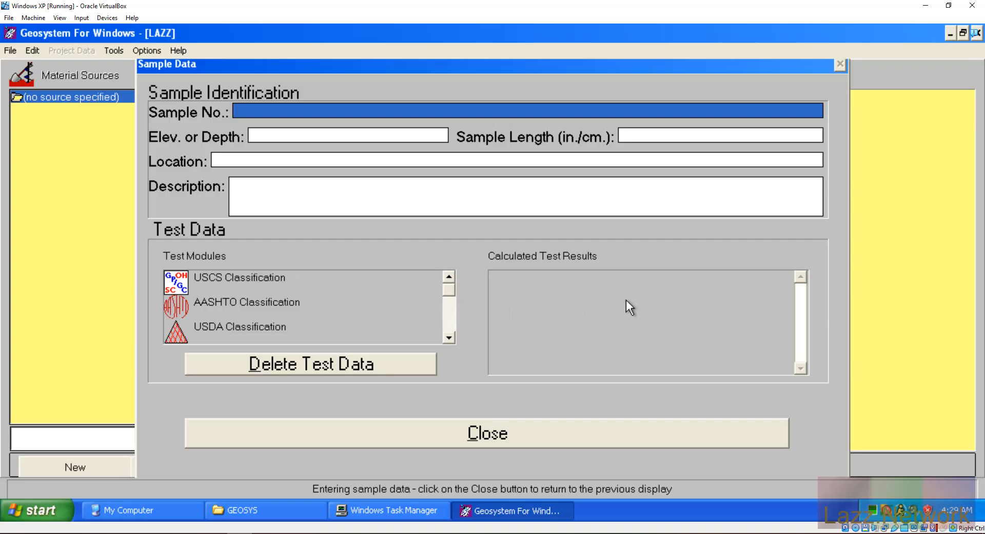
text(B-1)
Step: Clear the stray characters typed into the Elev. or Depth field
click(375, 137)
click(359, 137)
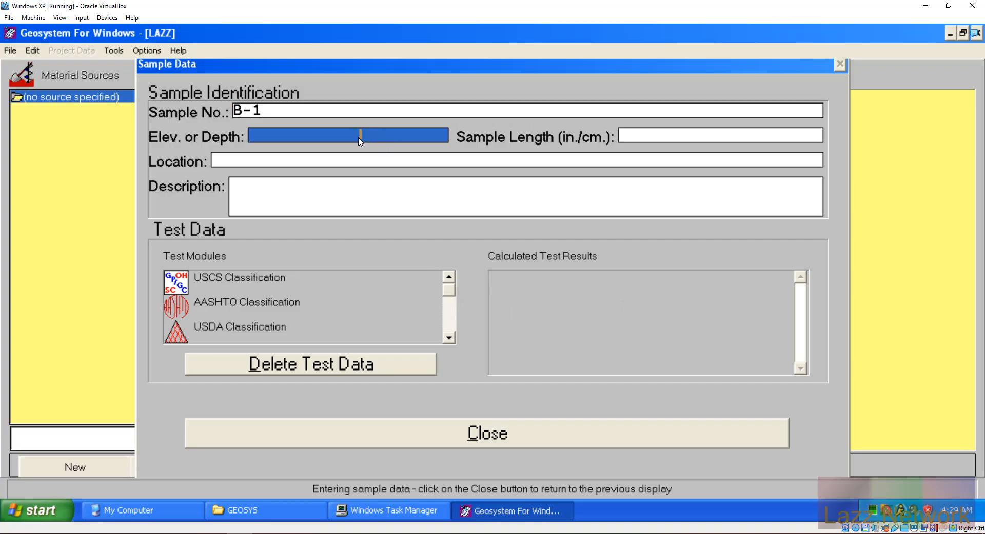
click(261, 138)
drag(298, 141, 302, 140)
text(5055)
key(BackSpace)
key(BackSpace)
key(BackSpace)
key(BackSpace)
click(365, 133)
text(ddfsd)
click(318, 136)
text(fsdfsd)
click(293, 139)
text(sfssdfsdfsdfdssf)
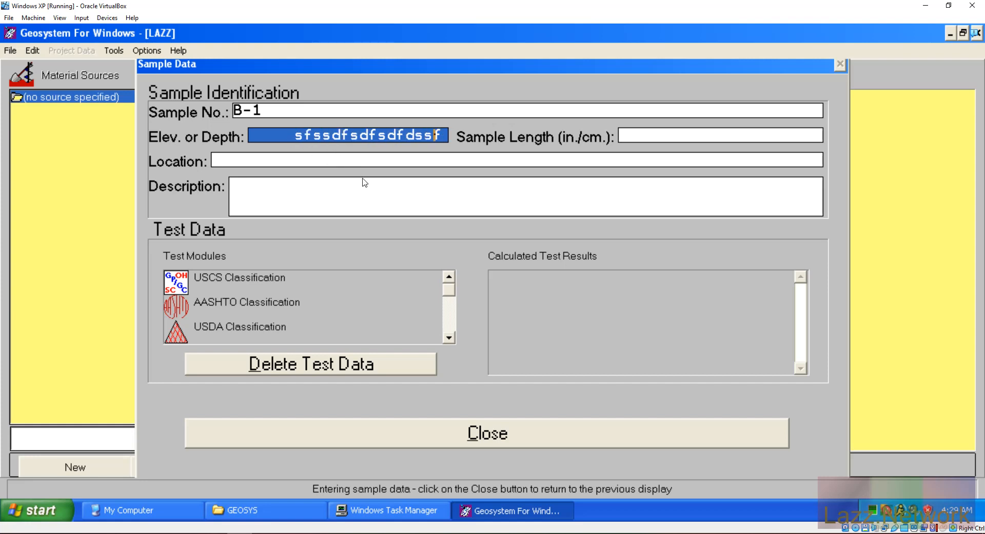
drag(433, 136, 220, 147)
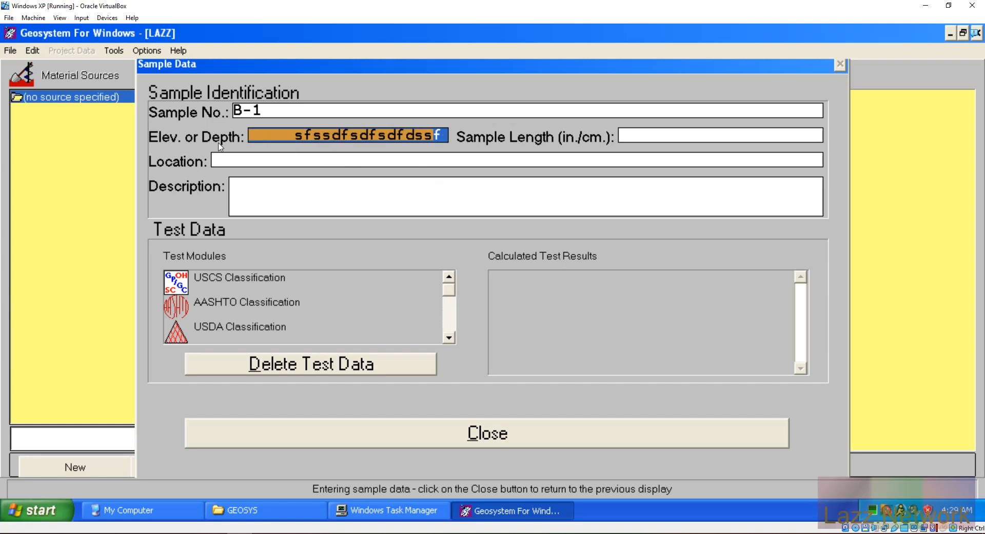
key(Delete)
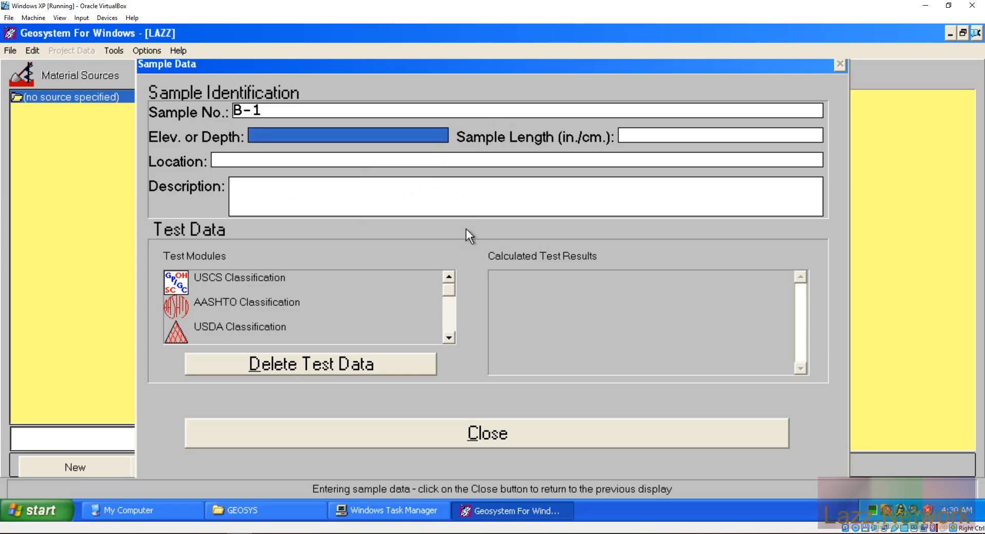
Step: Enter 0-2' as the sample's elevation or depth
click(520, 111)
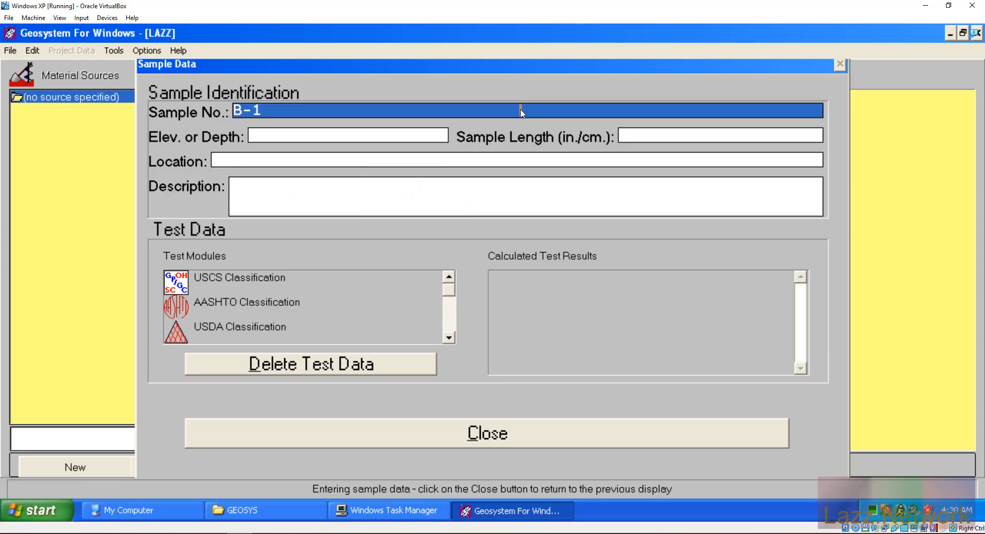
click(252, 138)
text(0-2')
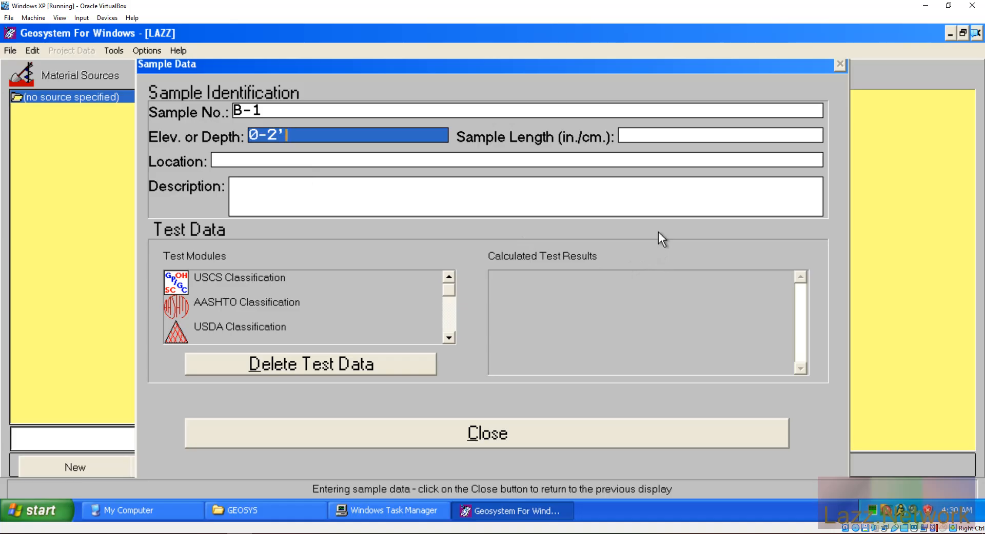
Step: Enter 'Gray Clayey Sand' as the description and select the AASHTO Classification test
click(531, 202)
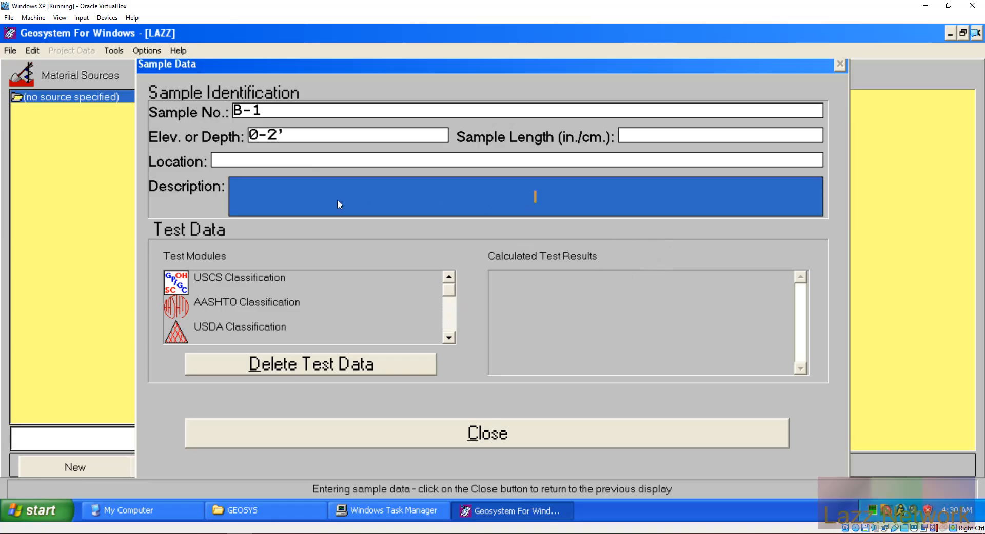
click(232, 180)
text(Gray Claye)
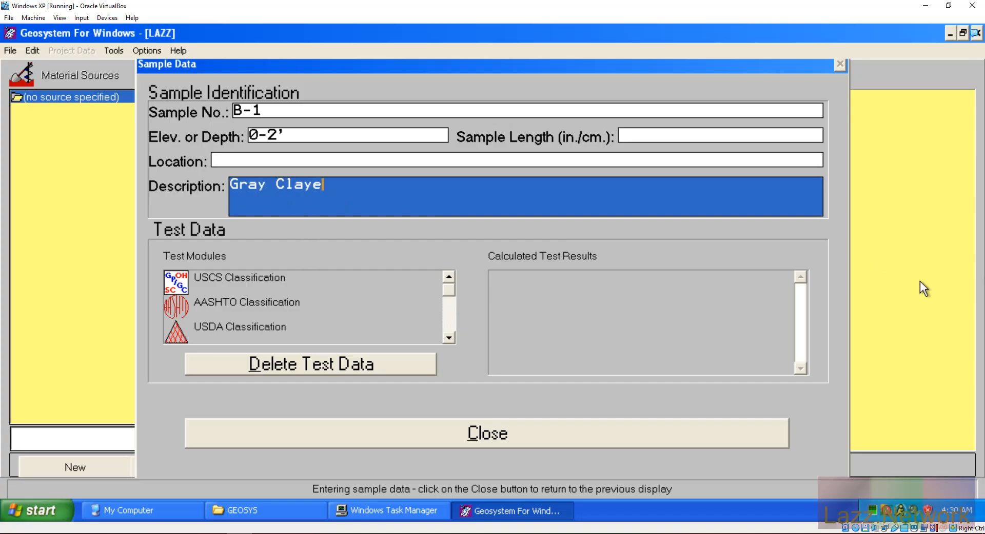
text(y Sand)
click(253, 306)
Step: Open and quit the AASHTO Classification test, then close Sample Data to list B-1 (0-2')
double_click(251, 305)
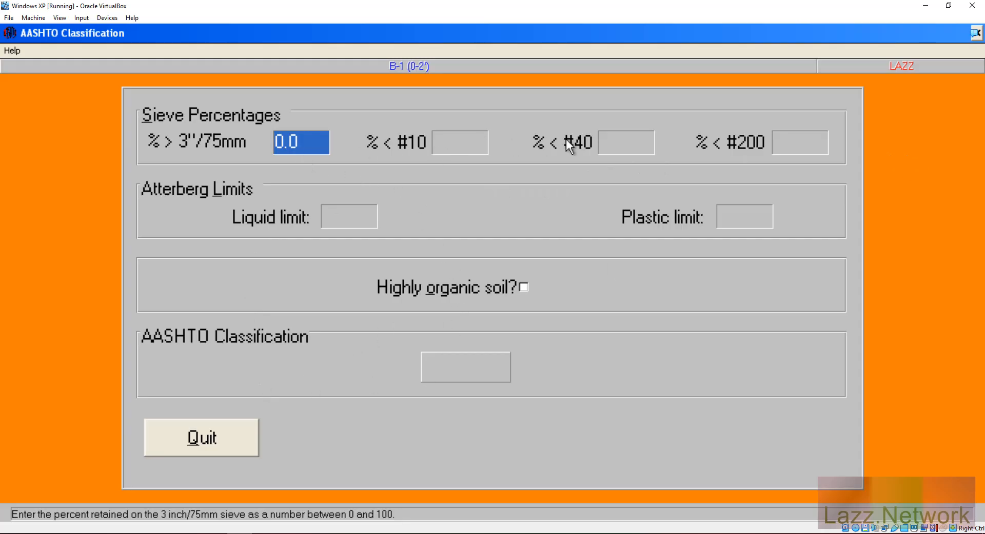
click(622, 140)
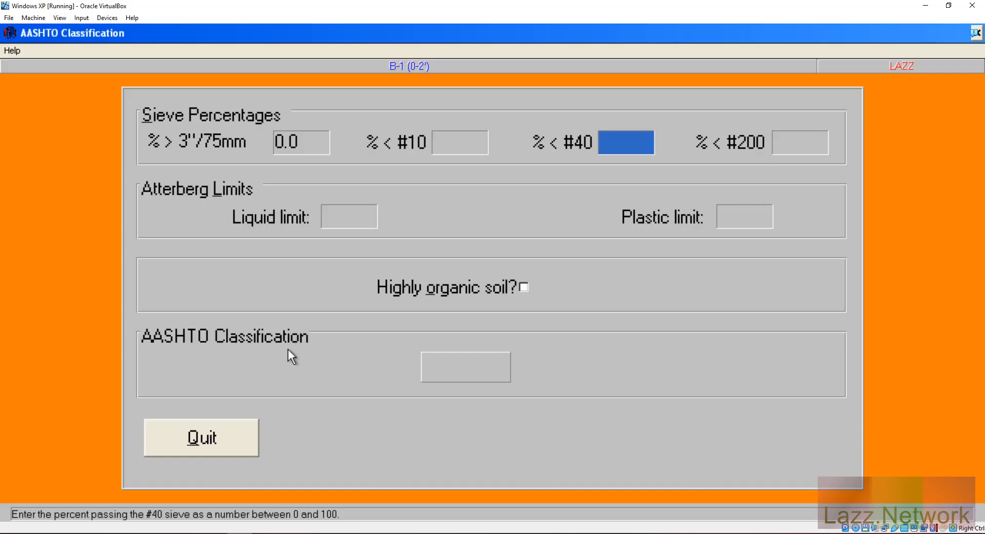
click(195, 444)
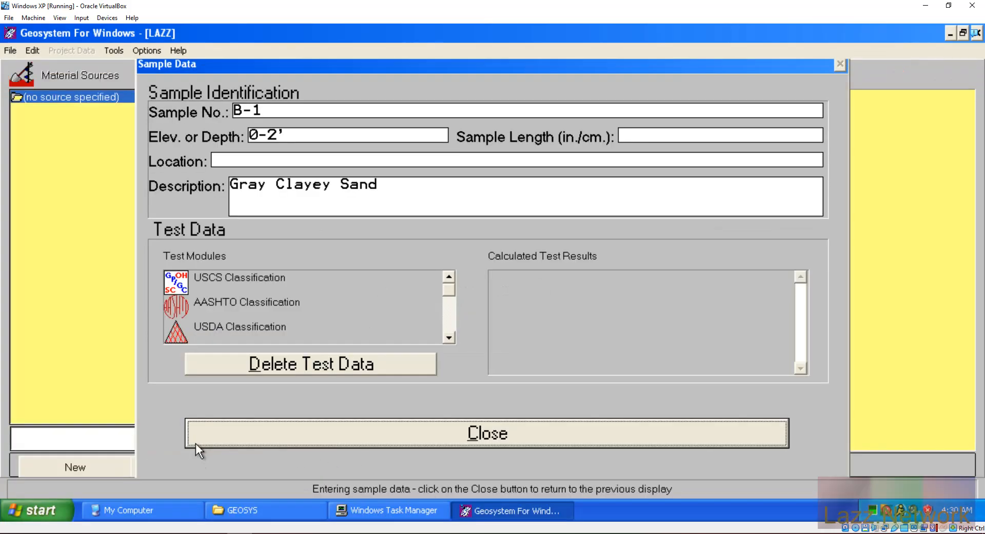
click(521, 435)
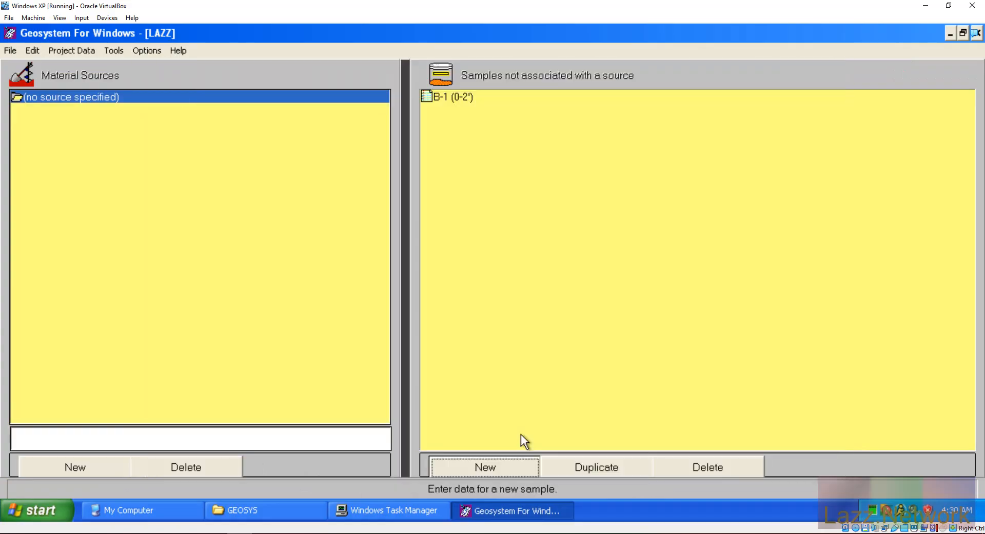
click(457, 99)
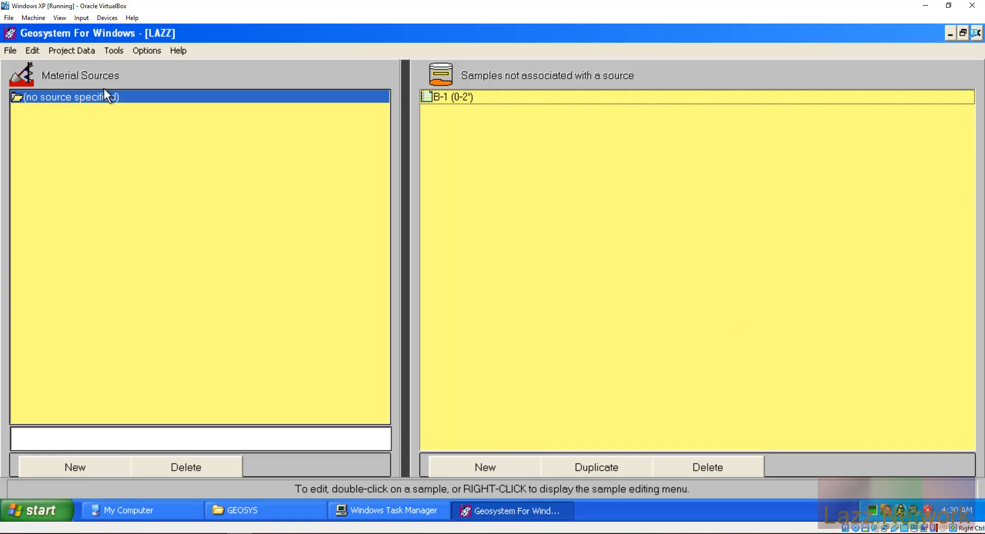
click(12, 50)
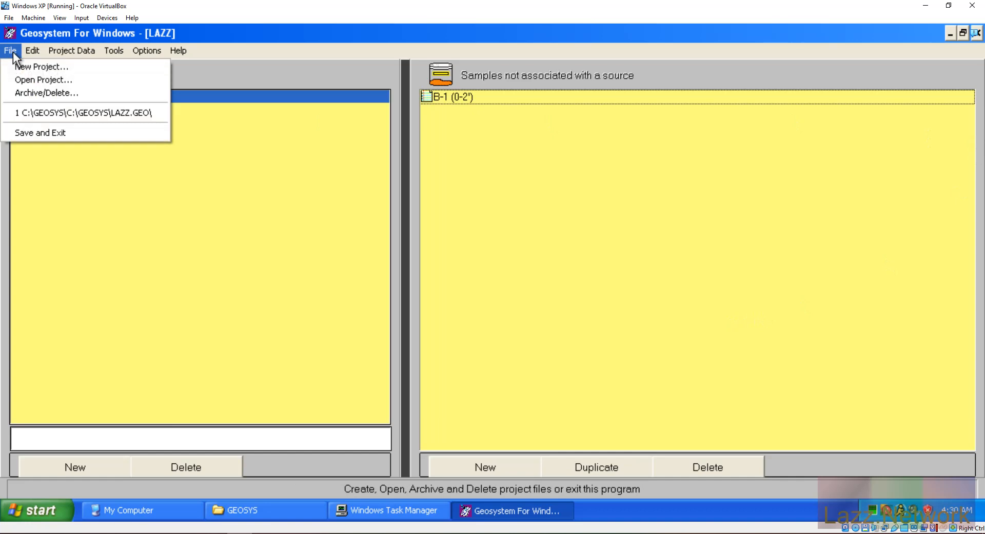
Step: Save and exit GEOSYSTEM, hide the GEOSYS folder, and bring My Computer to the front
click(37, 131)
click(266, 510)
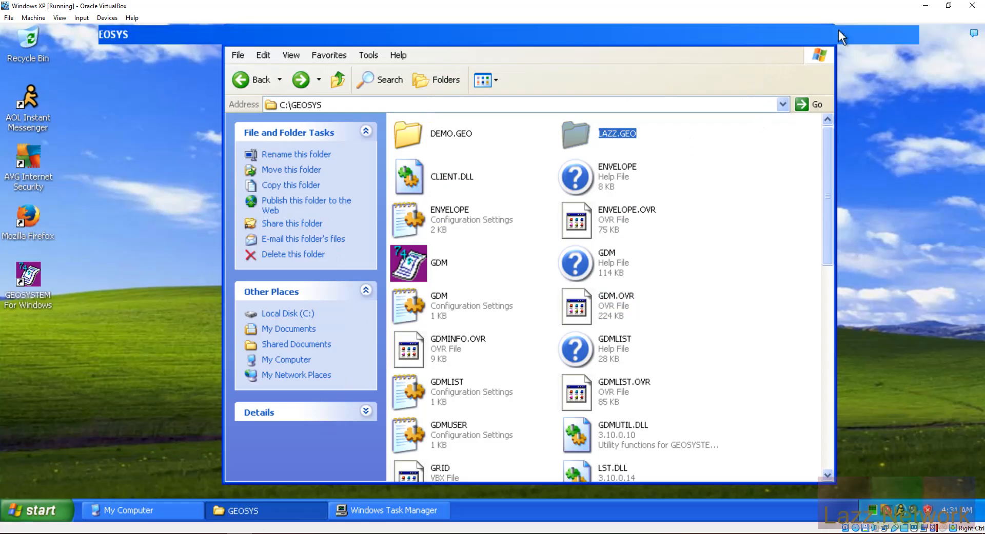
click(806, 36)
click(938, 34)
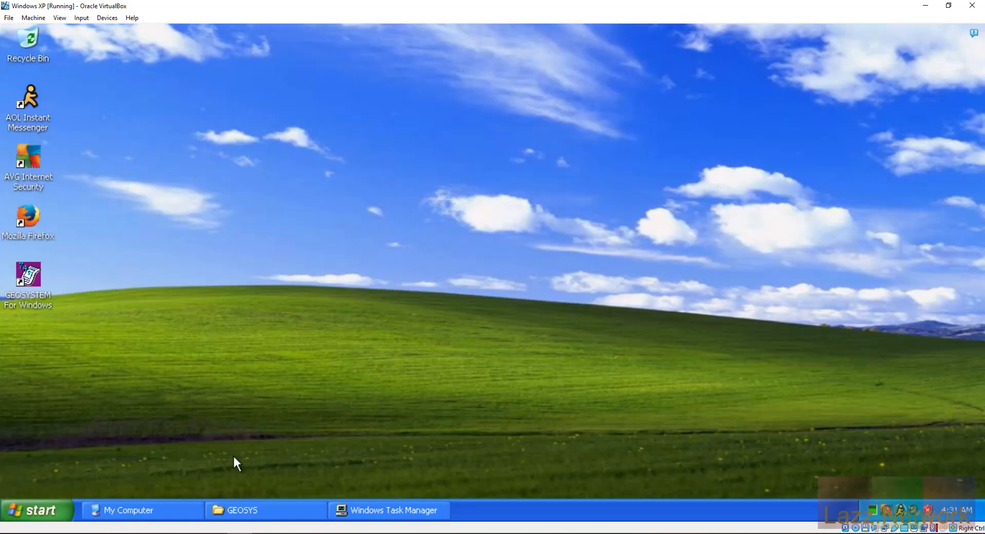
click(153, 510)
Step: Mount Grain-Size_Distribution.img from Devices > Floppy Drives
click(80, 18)
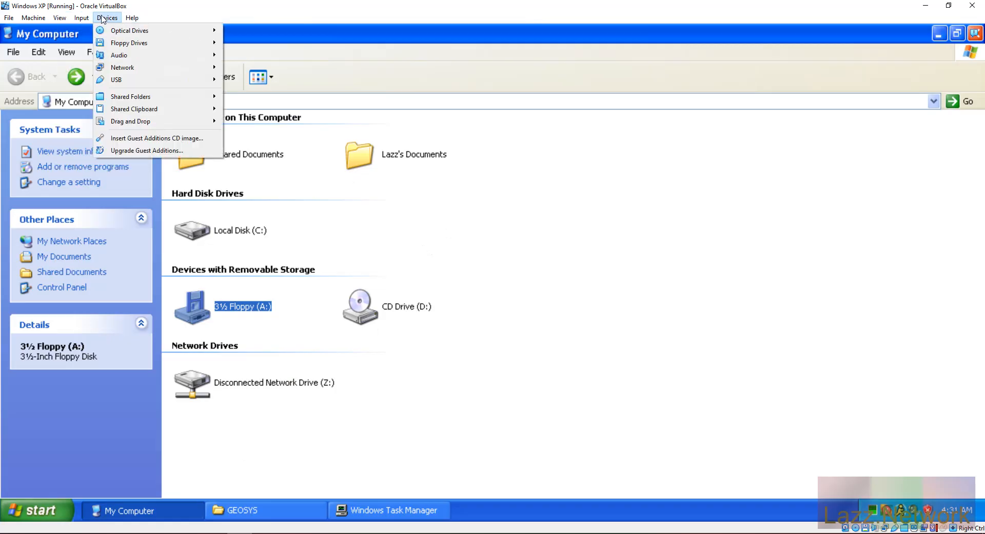
mouse_move(135, 48)
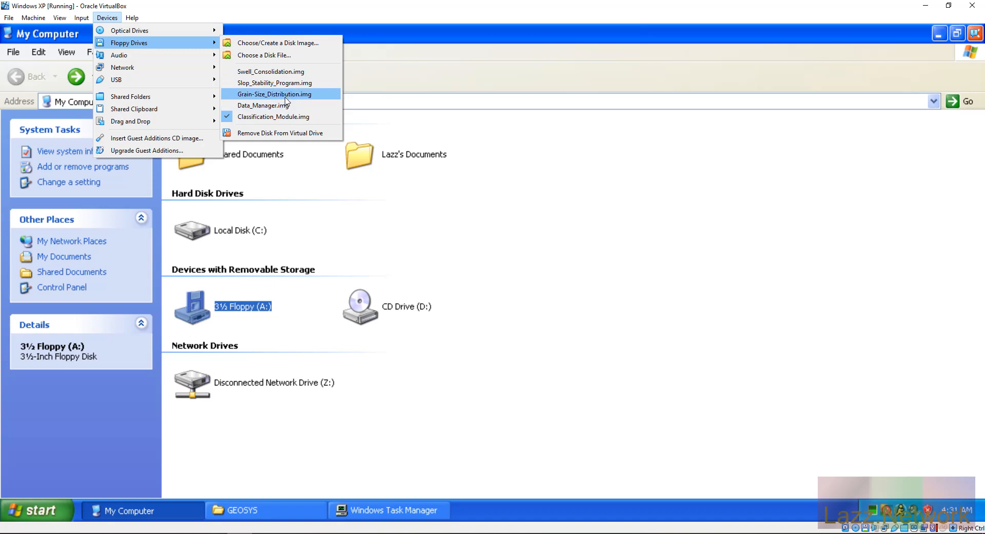
click(287, 95)
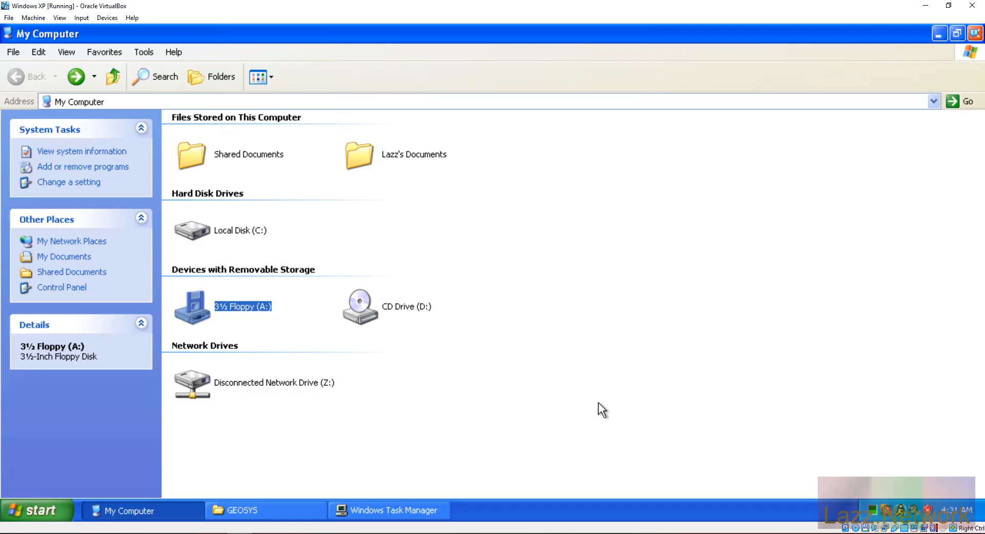
Step: Run SETUP from drive A: as Administrator, install GRN-SIZE to C:\GEOSYS, then minimize Explorer
double_click(197, 310)
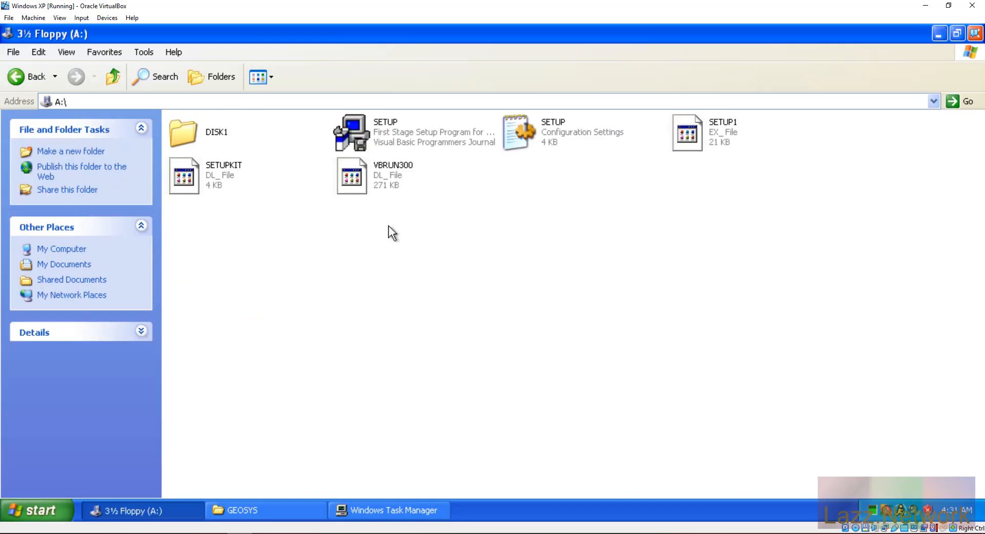
double_click(371, 127)
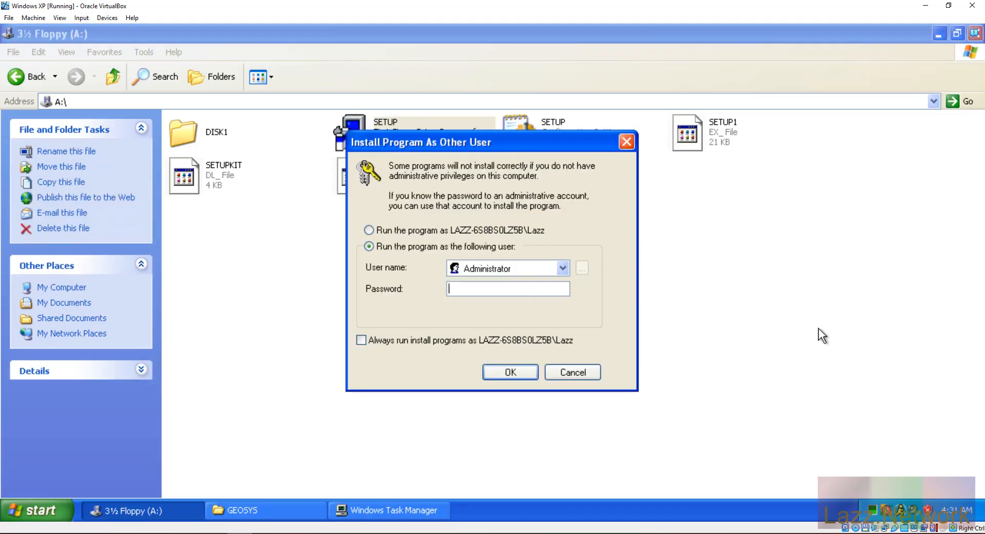
text(•••••••••••)
key(Return)
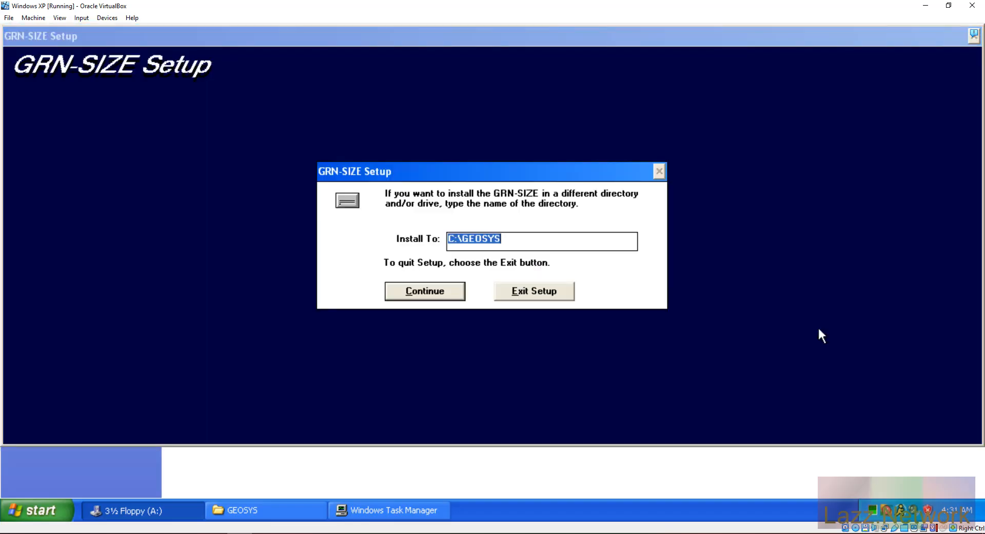
click(424, 293)
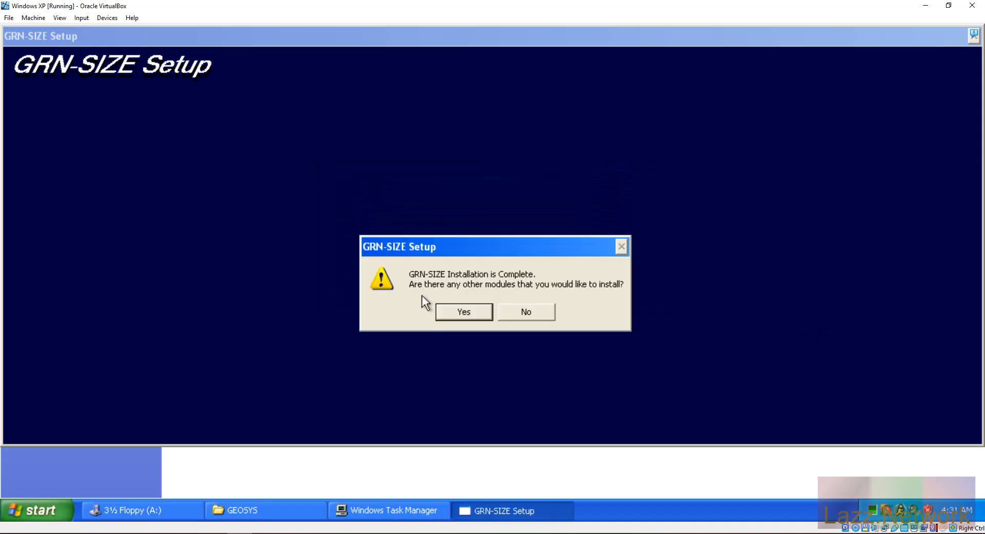
click(530, 314)
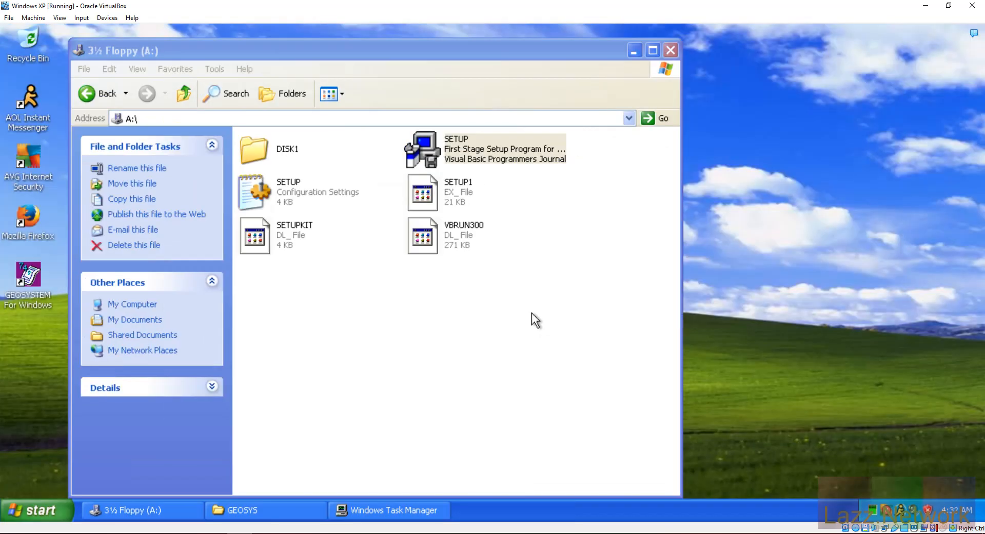
click(656, 48)
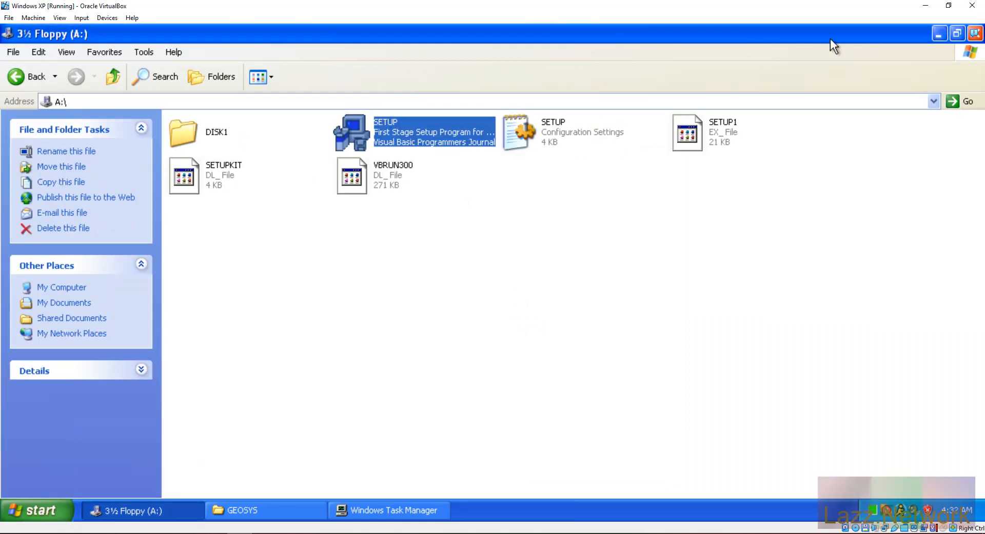
click(944, 34)
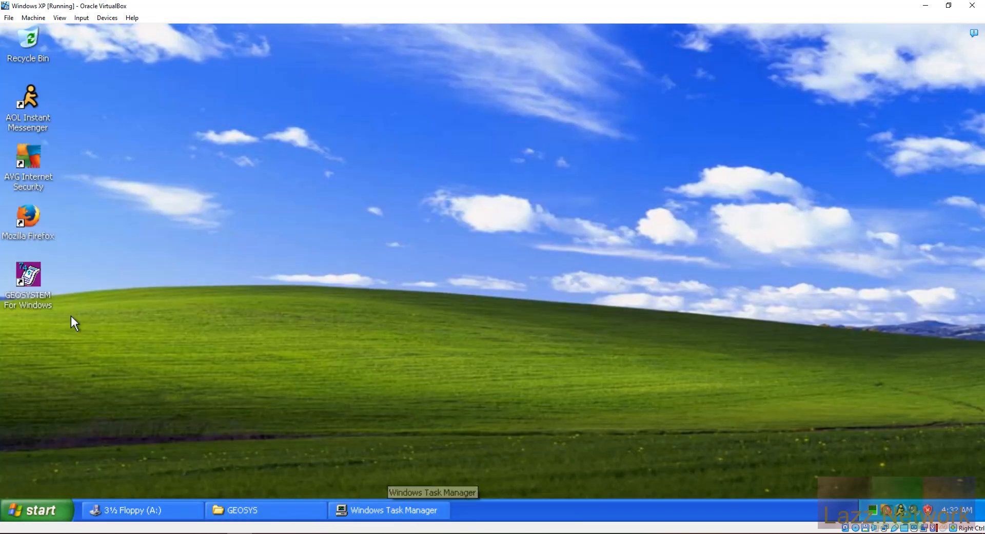
Step: Launch GEOSYSTEM for Windows and open the LAZZ project
double_click(28, 270)
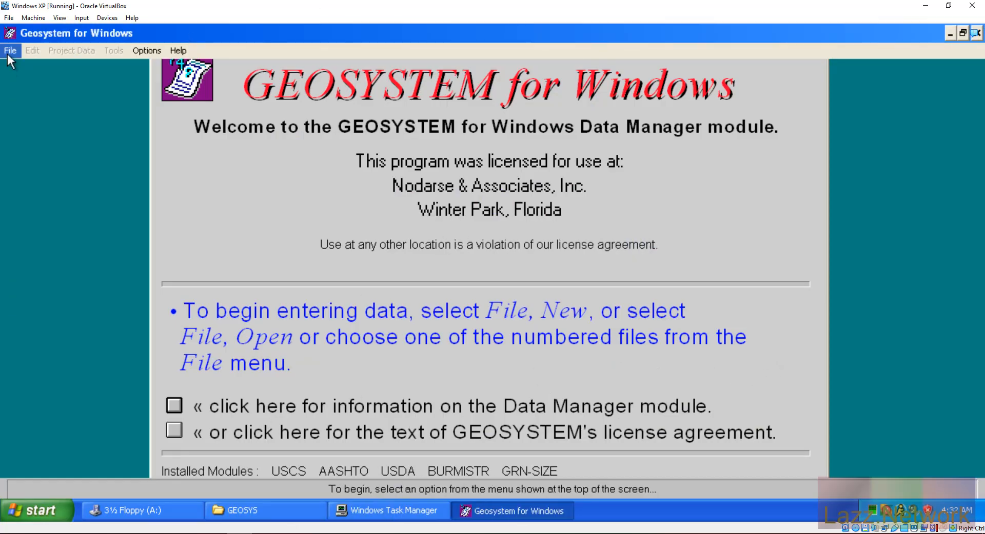
click(9, 52)
click(26, 80)
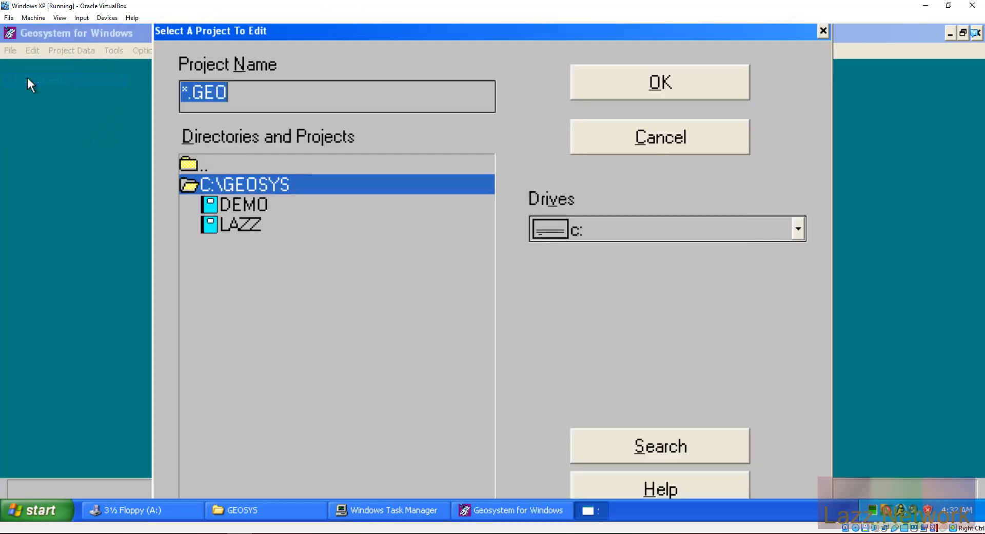
click(272, 224)
click(657, 90)
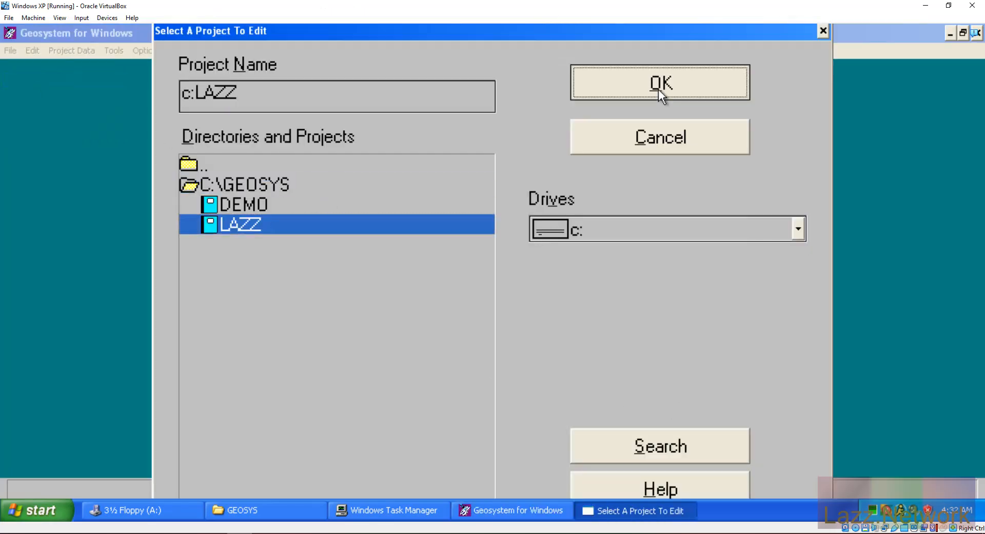
Step: Open sample B-1 (0-2') and select the Grain-Size Distribution test module
click(461, 94)
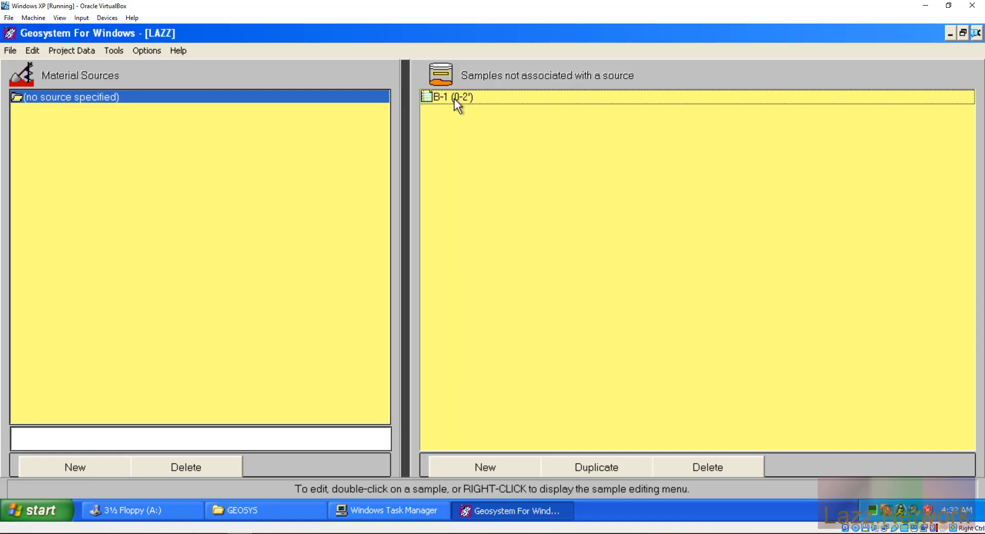
double_click(454, 98)
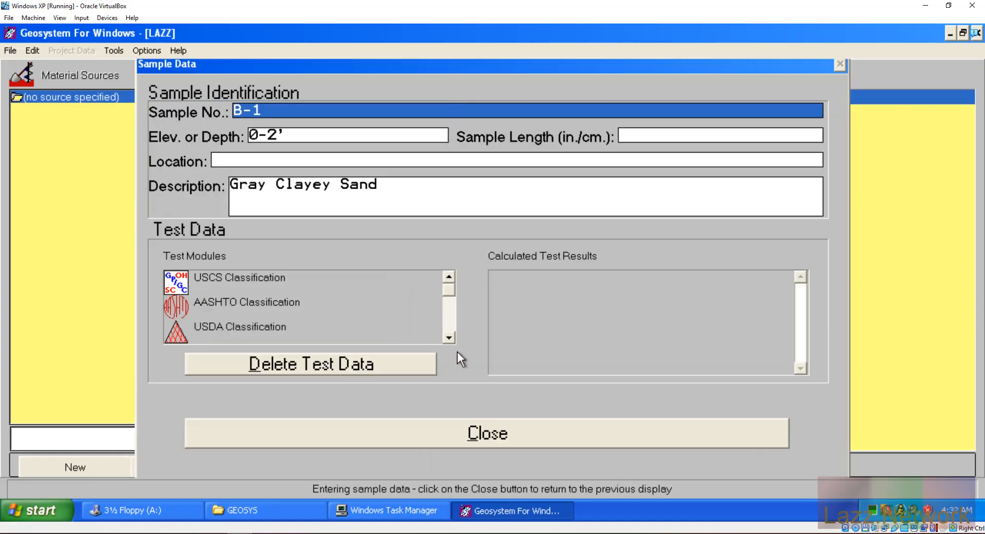
click(448, 339)
click(448, 339)
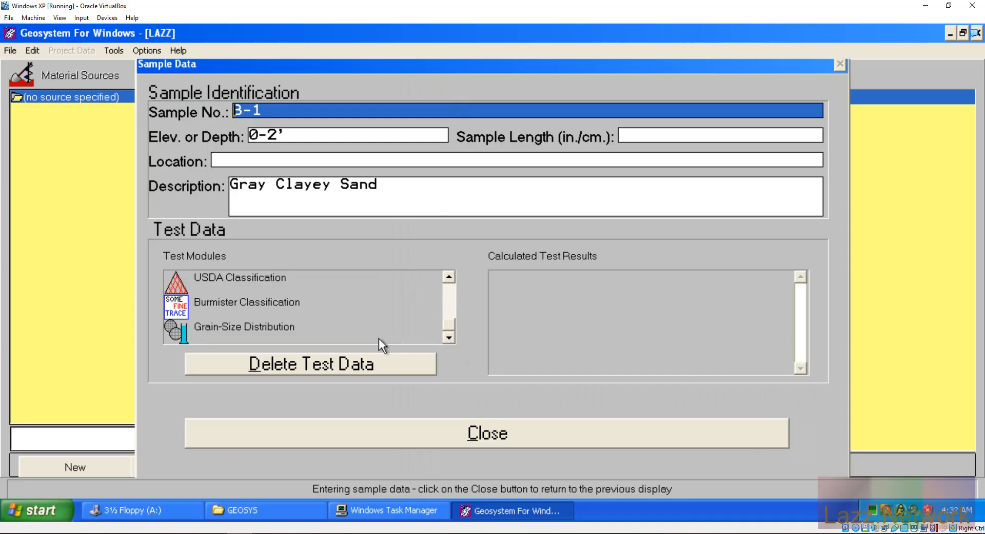
drag(447, 326, 450, 279)
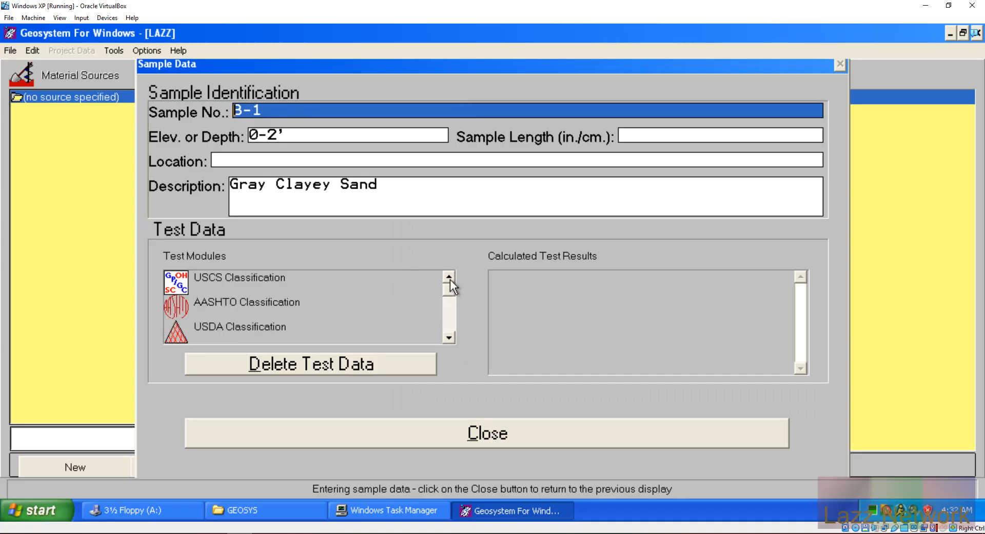
click(449, 338)
click(449, 337)
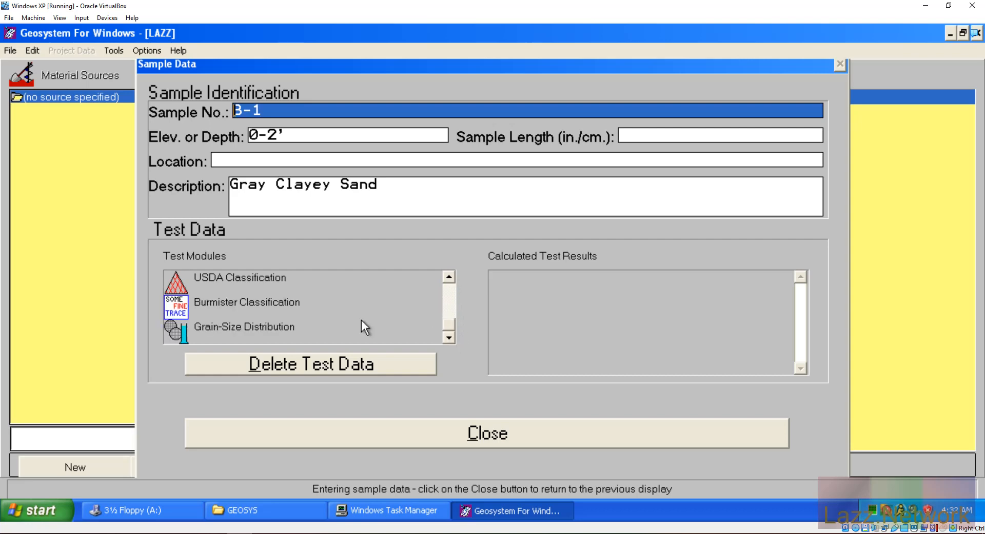
click(257, 323)
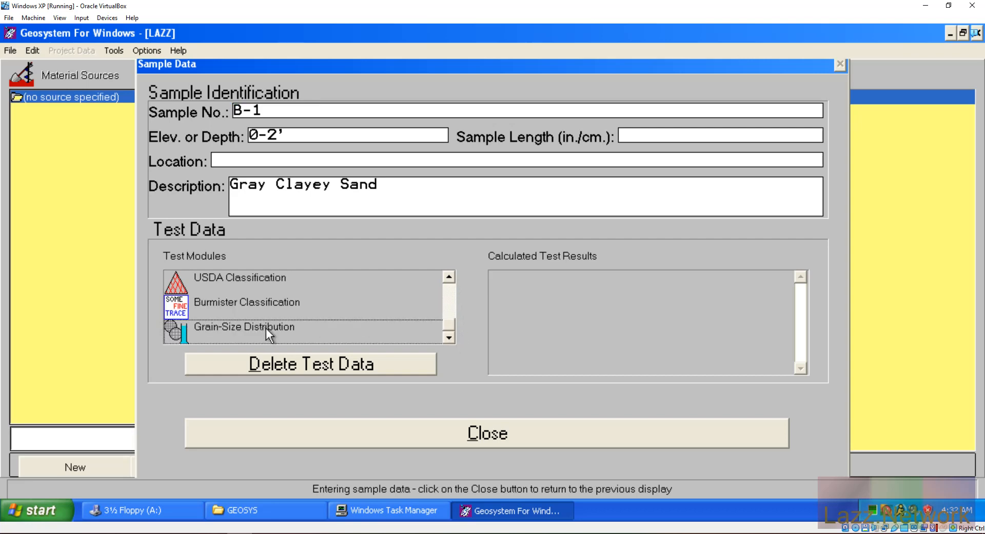
Step: Open B-1's Grain-Size Distribution test and browse the available specification sets
double_click(266, 328)
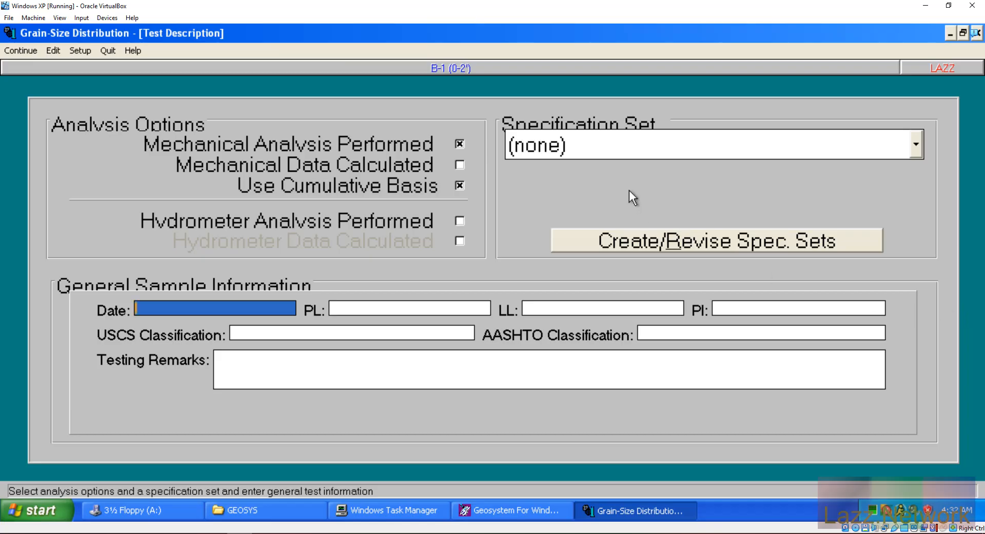
click(915, 147)
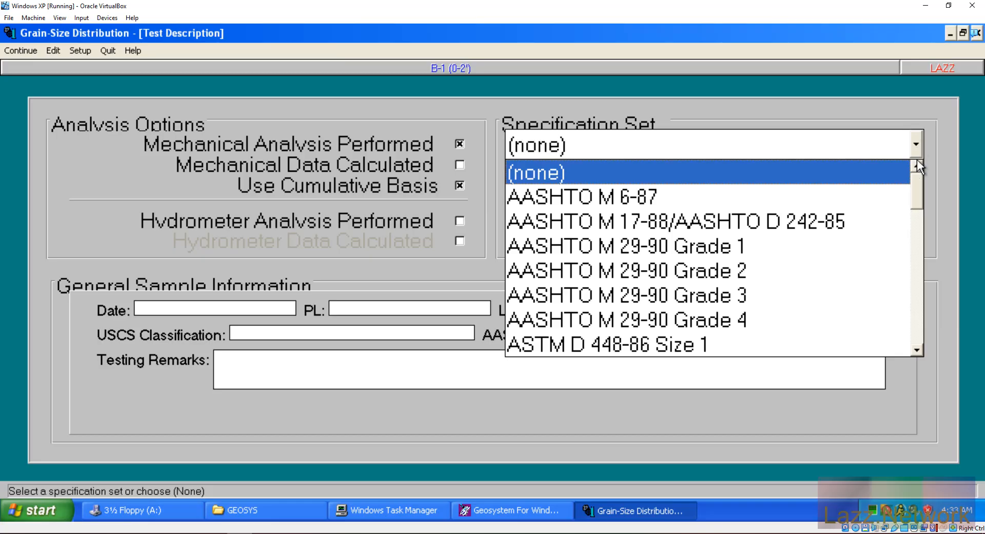
scroll(916, 352, down, 4)
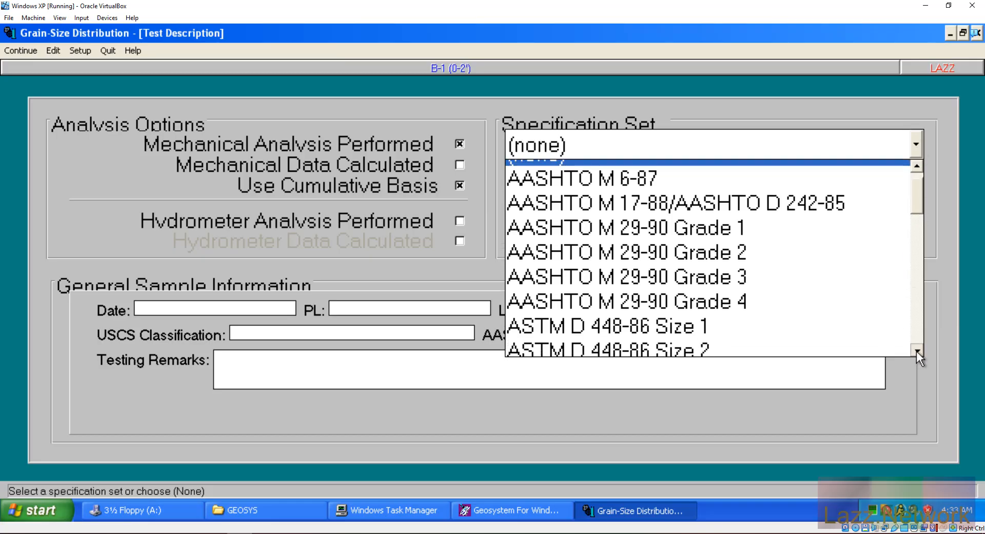
scroll(916, 352, down, 7)
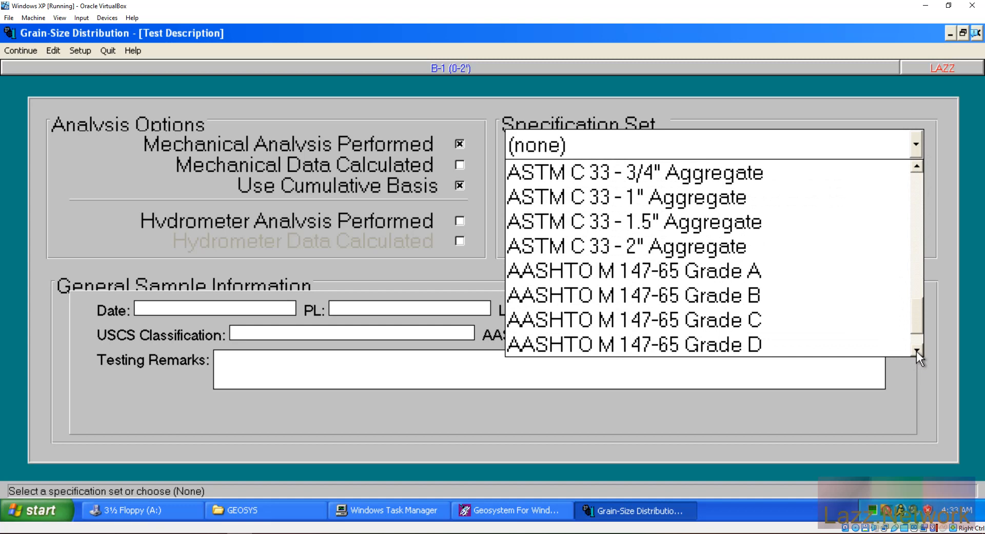
click(916, 352)
click(916, 352)
drag(917, 325, 907, 194)
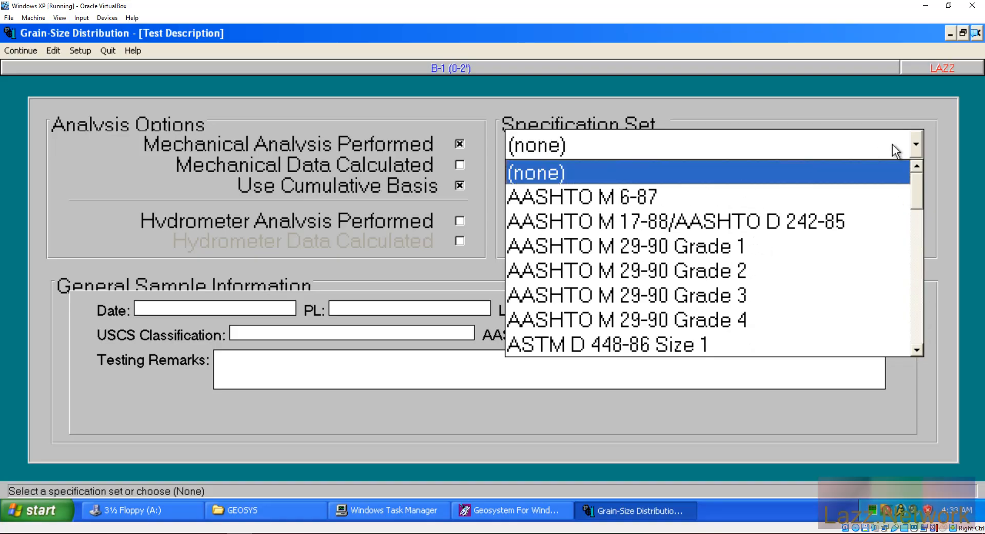
Step: Keep the specification set at (none), viewing and closing the Create/Revise Spec. Sets editor
click(913, 141)
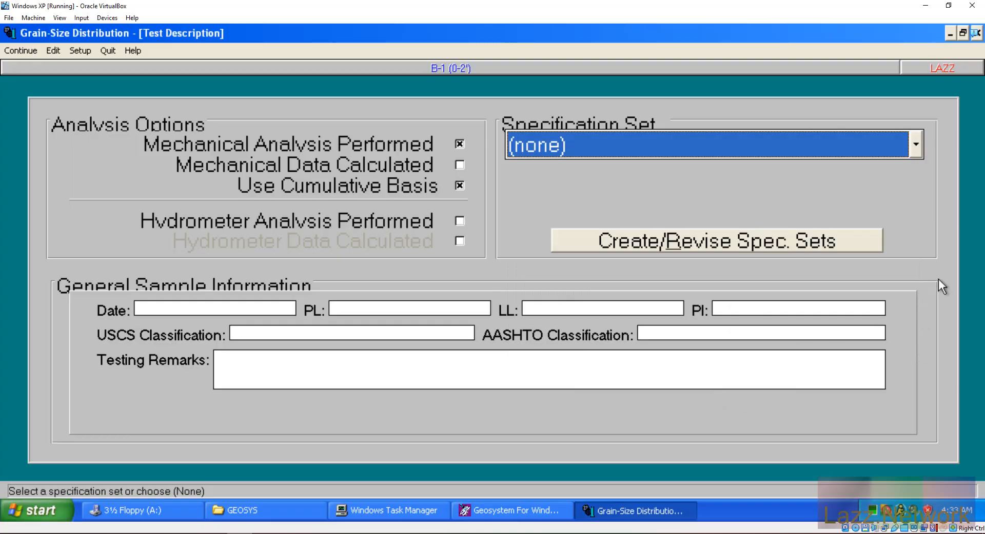
click(741, 240)
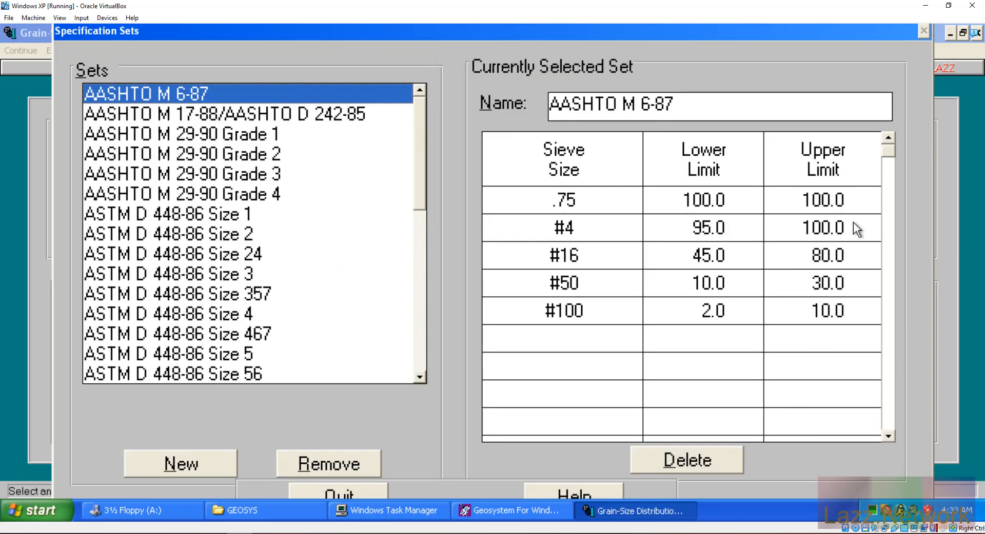
click(342, 493)
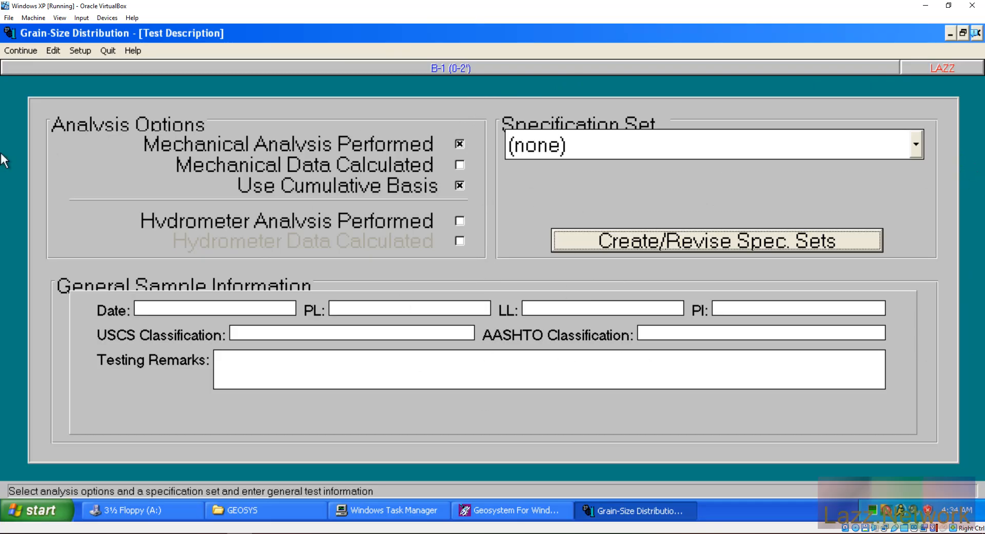
Step: Quit the Grain-Size module and close B-1's Sample Data to return to the LAZZ project
click(106, 54)
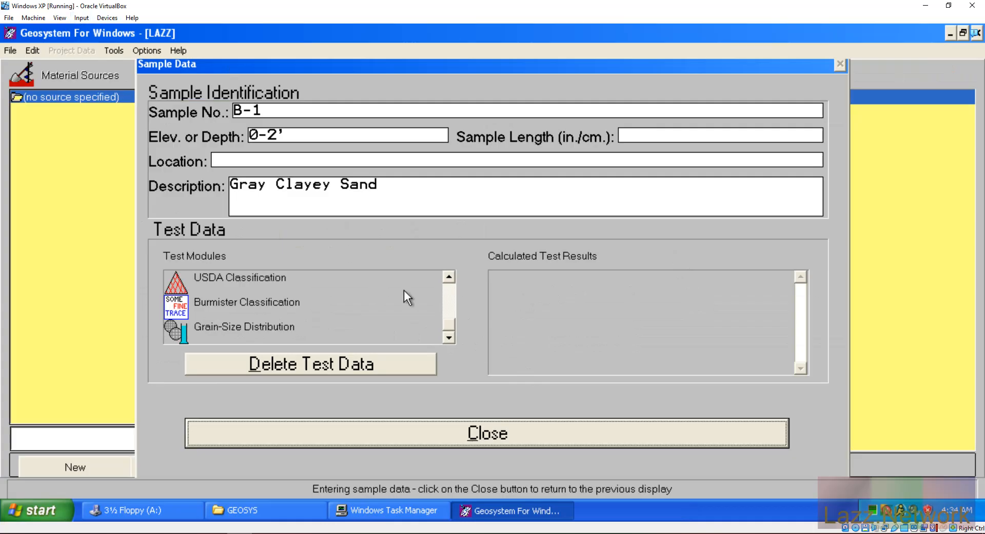
click(503, 429)
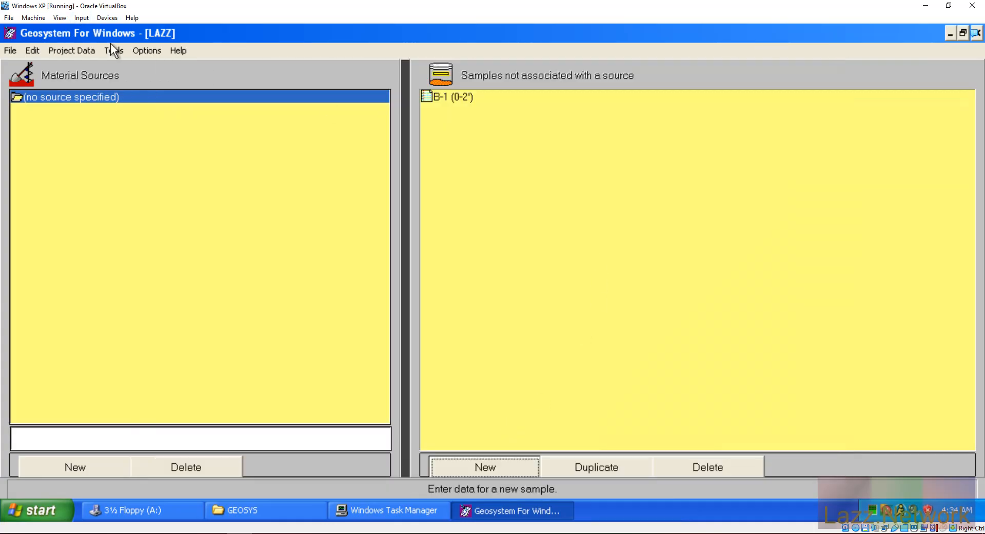
click(82, 18)
mouse_move(125, 20)
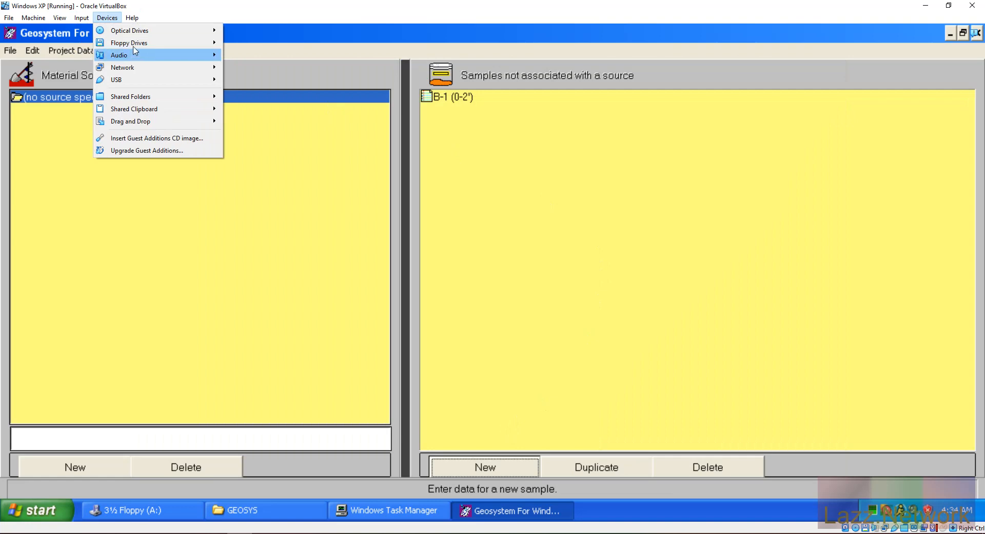
Step: Mount the Atterberg_Limits disk image in the virtual machine's floppy drive
mouse_move(137, 46)
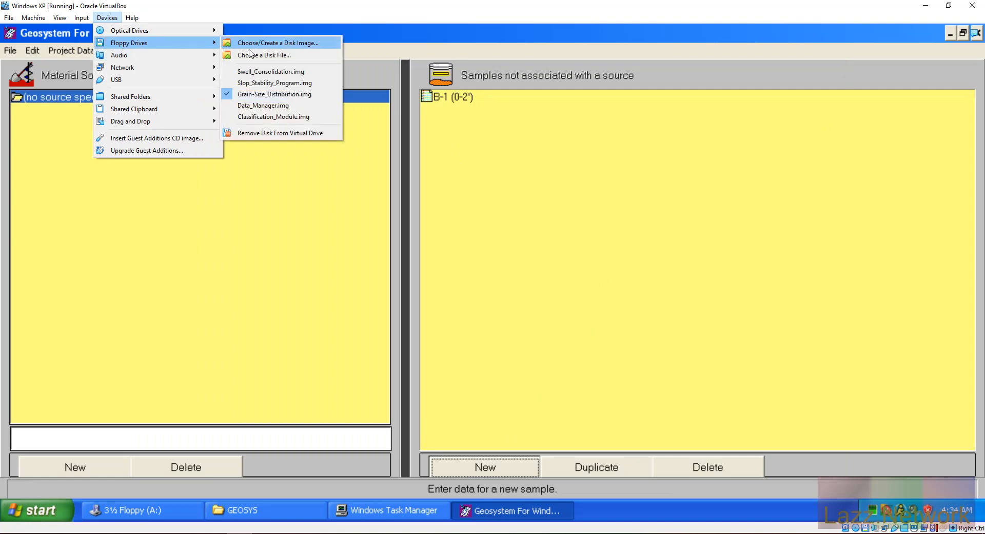
click(286, 56)
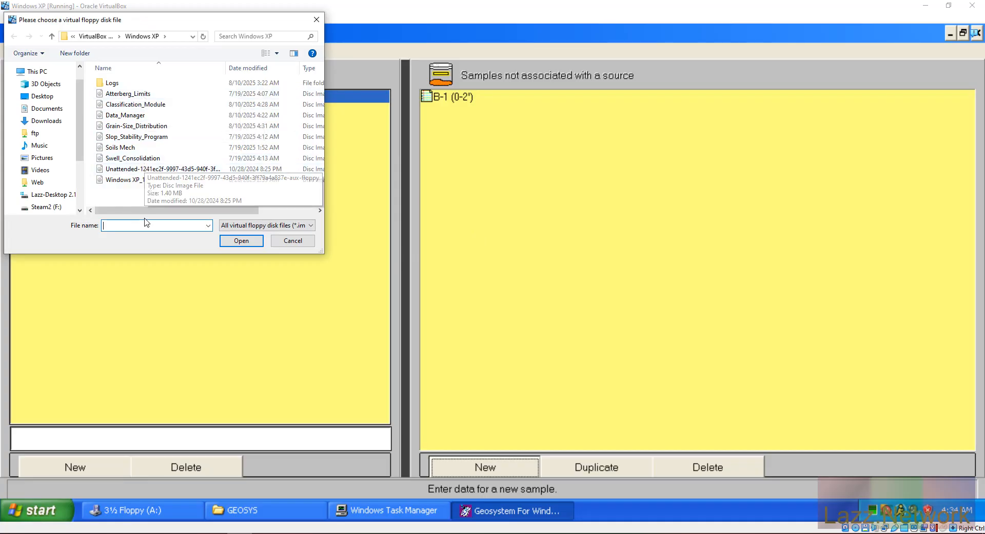
click(129, 96)
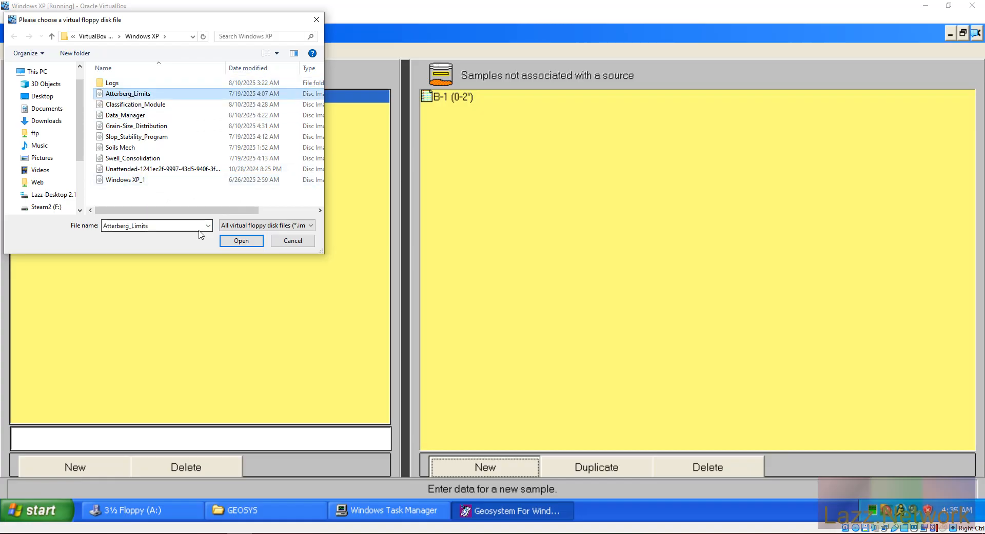
click(242, 241)
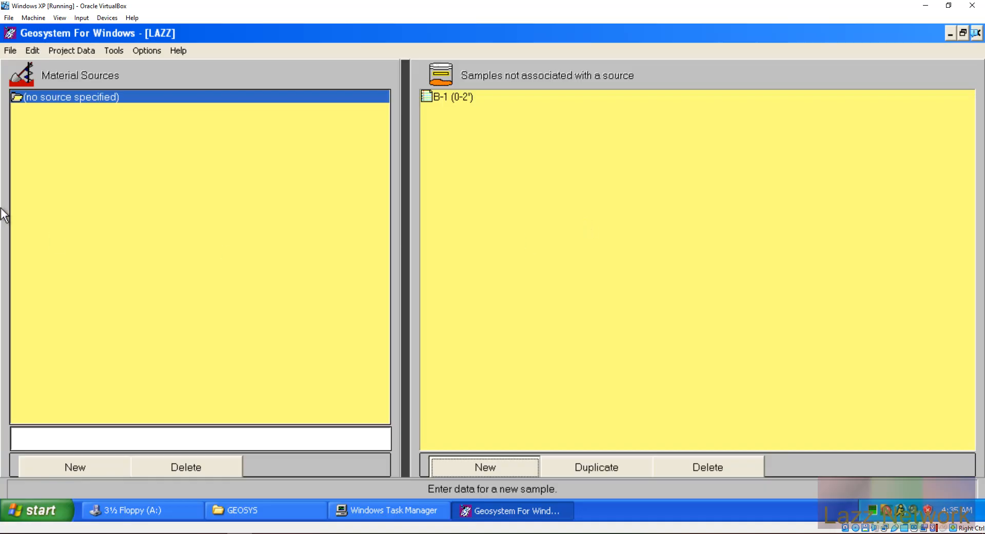
click(13, 49)
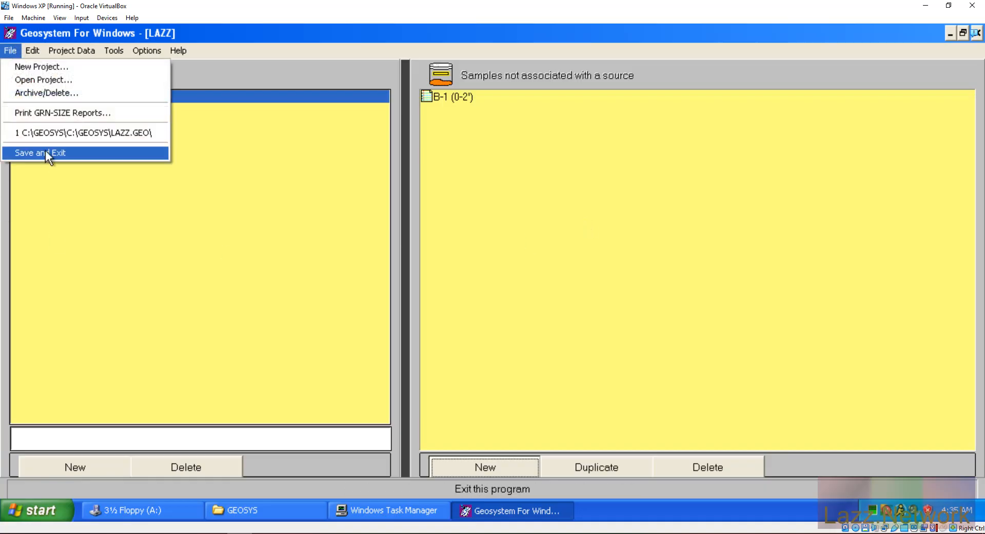
Step: Save the LAZZ project and exit GEOSYSTEM for Windows
click(45, 150)
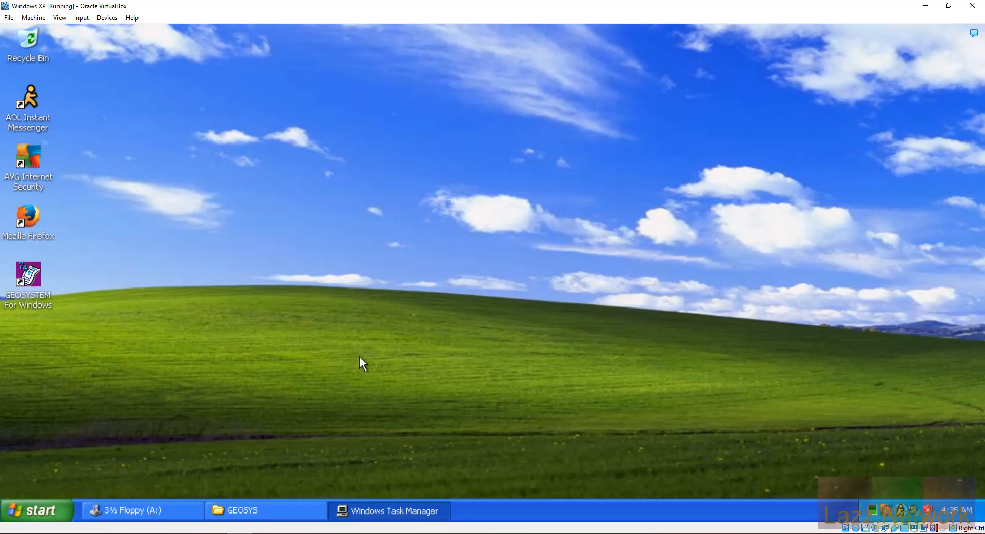
Step: Launch the floppy's SETUP installer as Administrator, entering the administrator account password
click(129, 510)
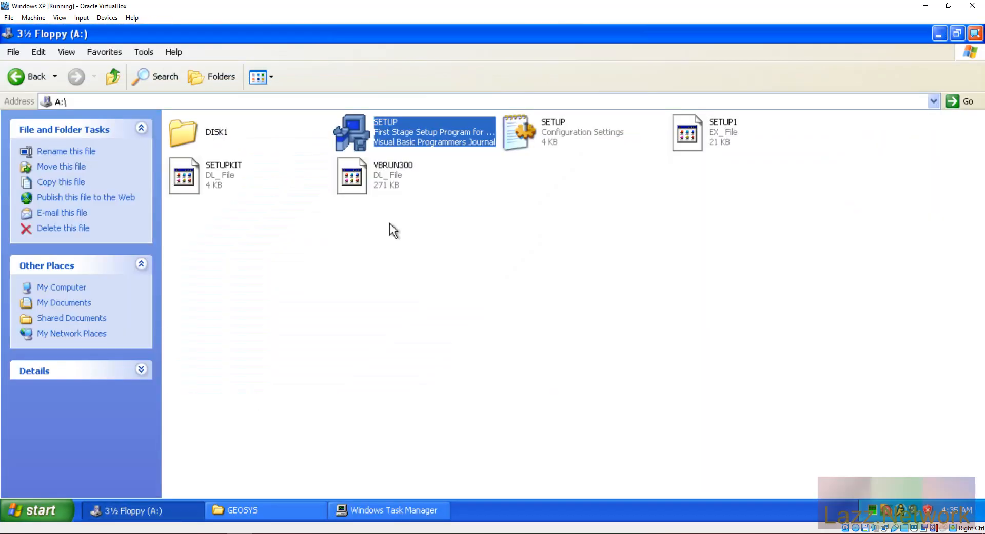
click(26, 78)
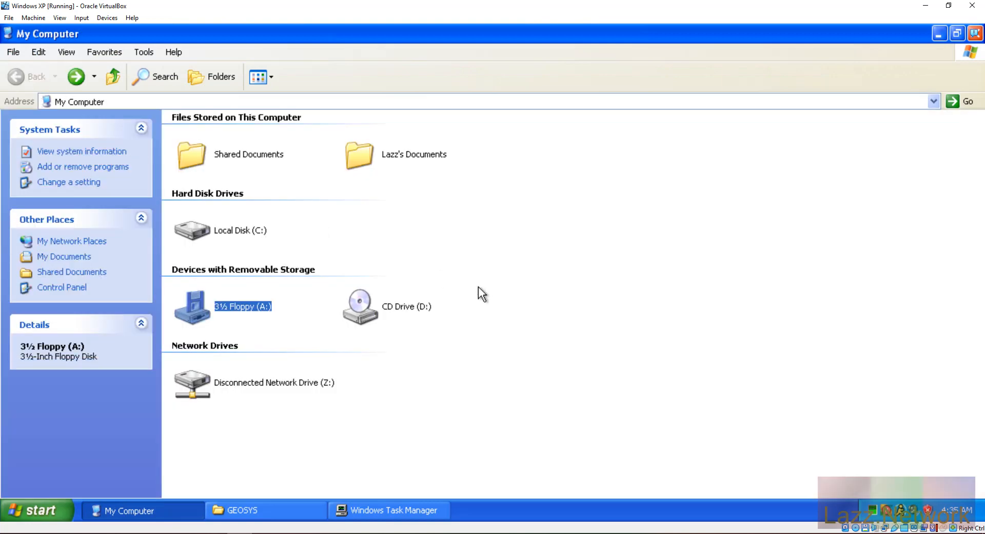
click(145, 54)
click(145, 52)
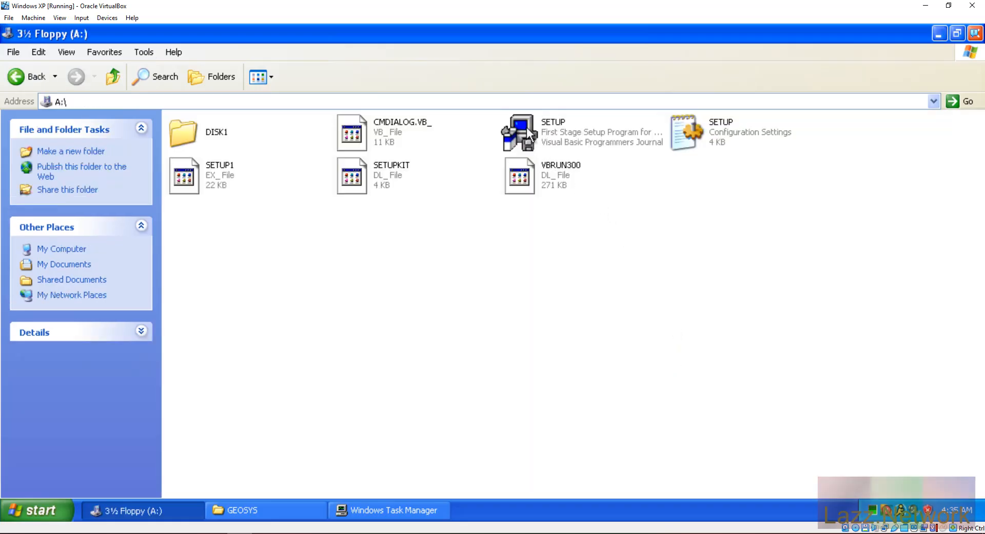
double_click(526, 128)
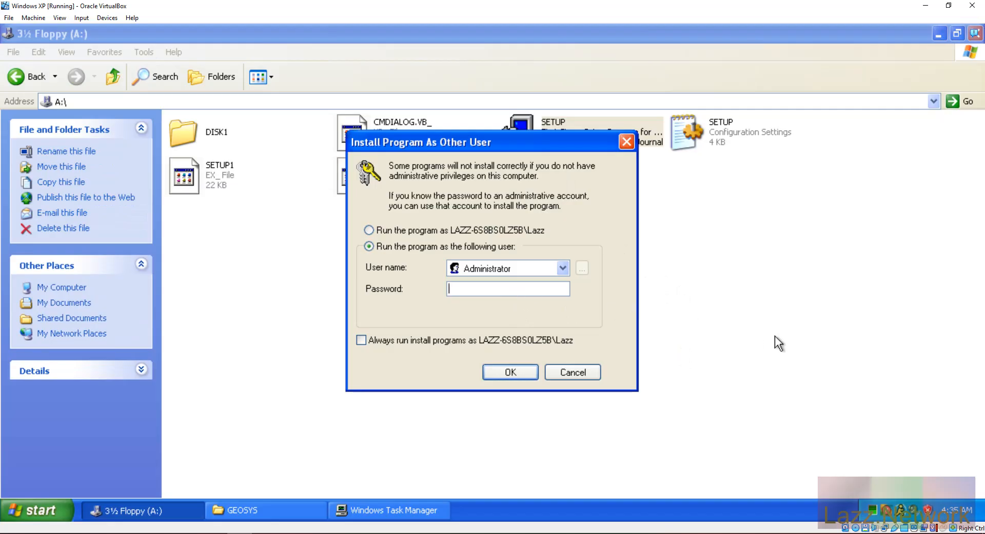
text(••••••••••)
key(Return)
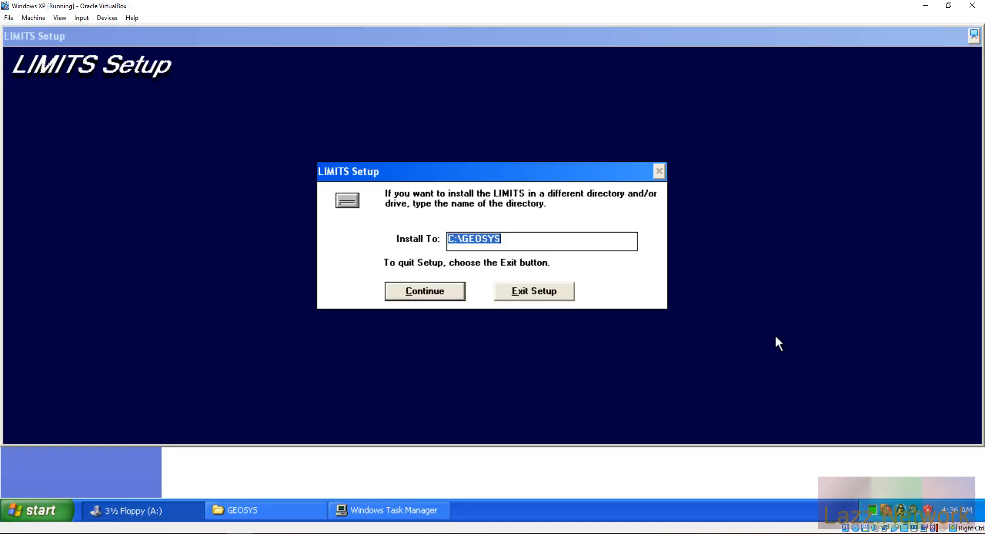
Step: Install LIMITS into C:\GEOSYS as a DOS upgrade, skipping the old tare database and other modules
click(433, 294)
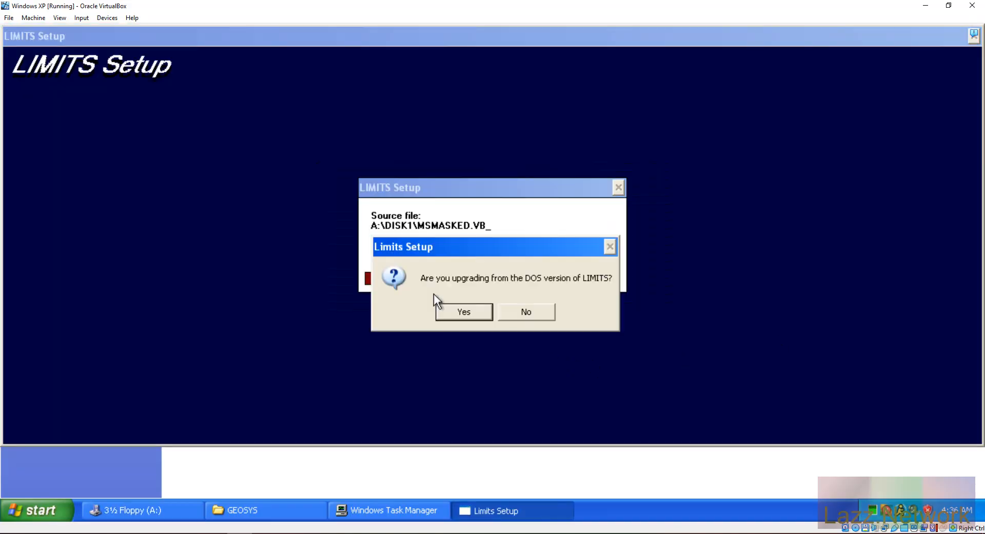
click(462, 312)
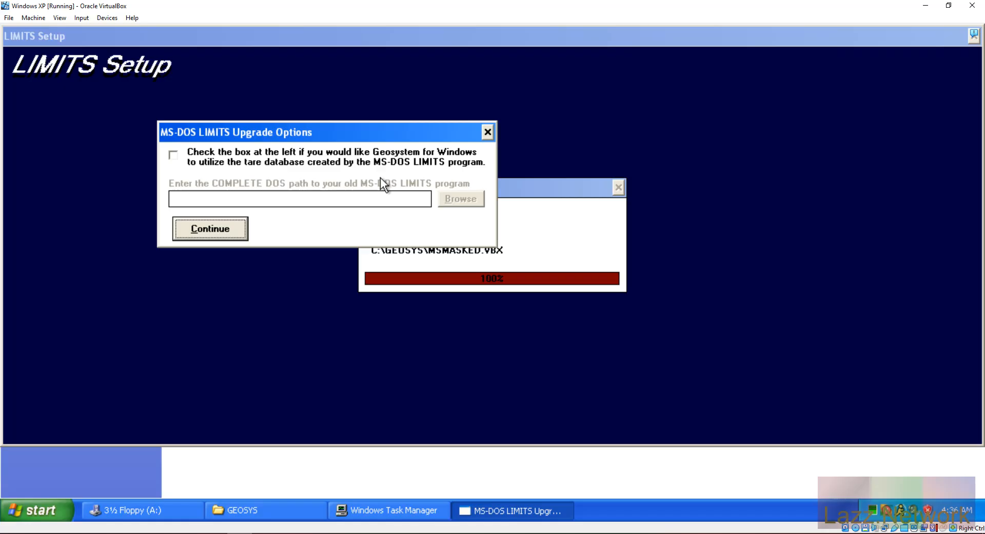
click(209, 232)
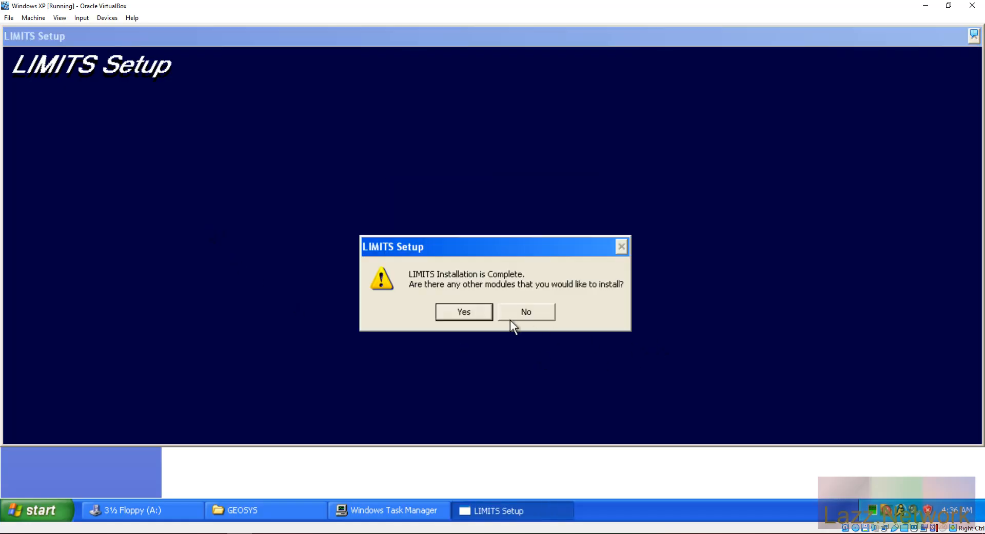
click(510, 312)
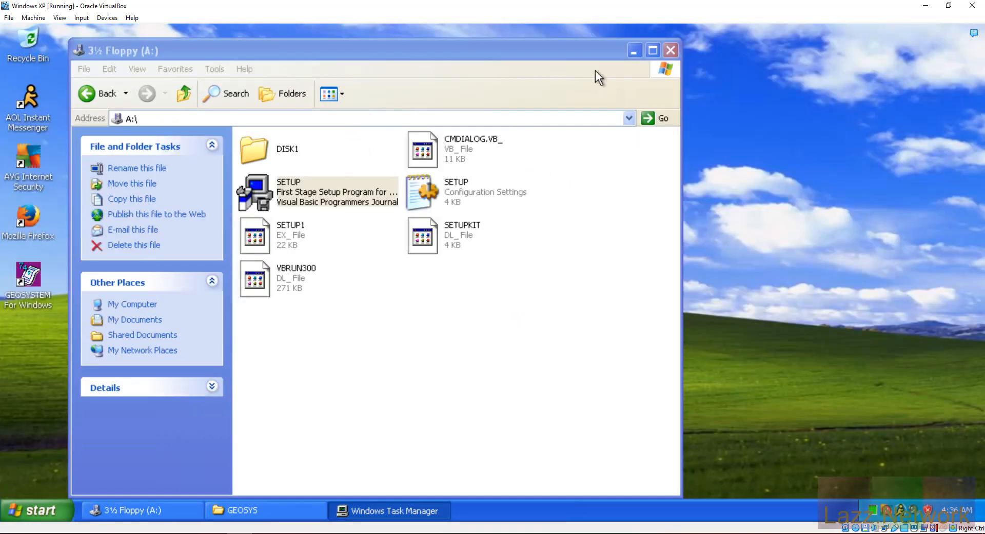
Step: Minimize the floppy window and relaunch GEOSYSTEM for Windows from the desktop icon
click(653, 52)
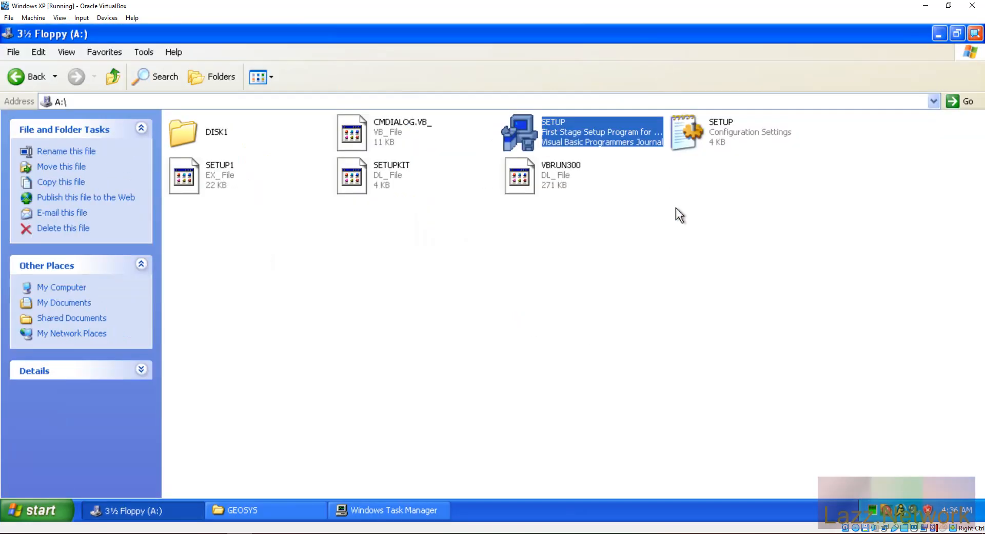
click(935, 36)
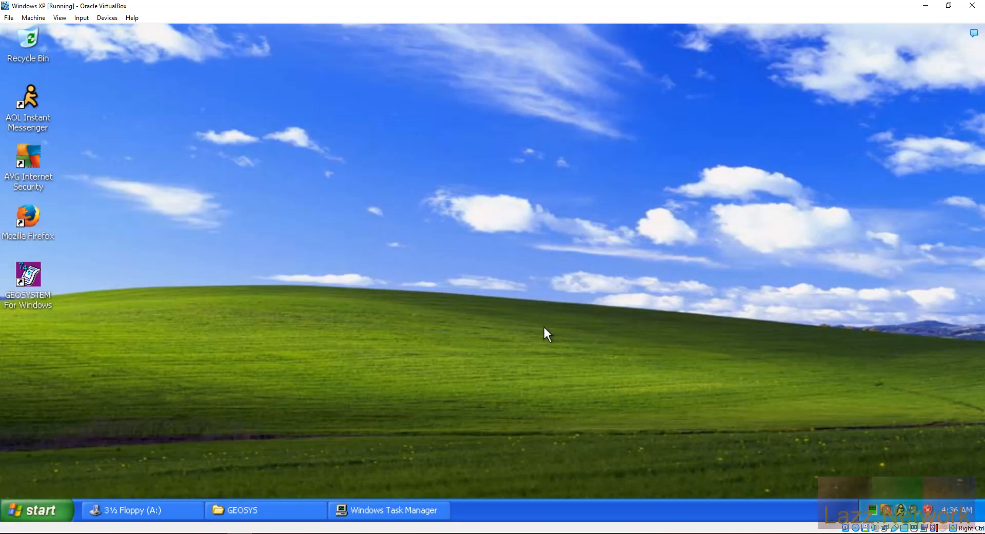
double_click(31, 274)
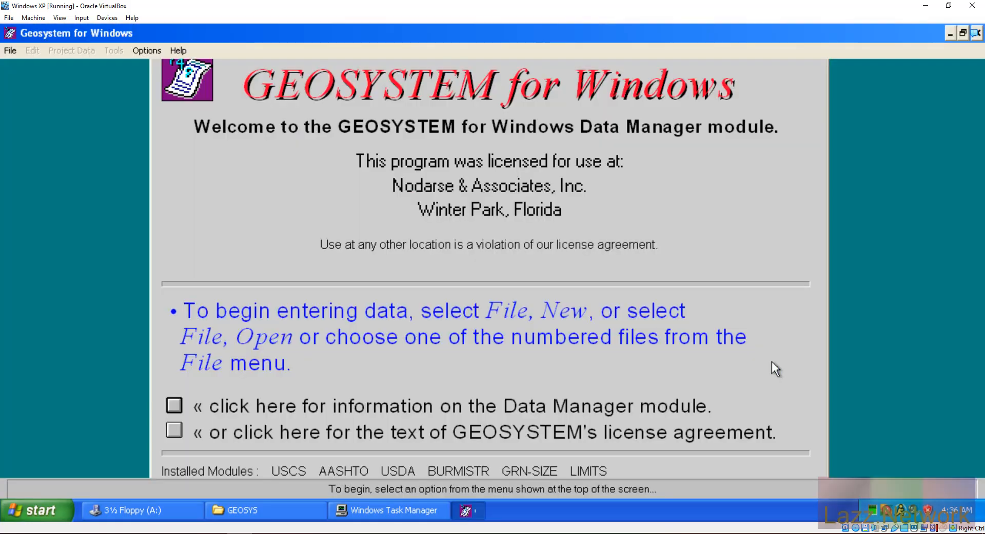
Step: Reopen the existing LAZZ project
click(10, 55)
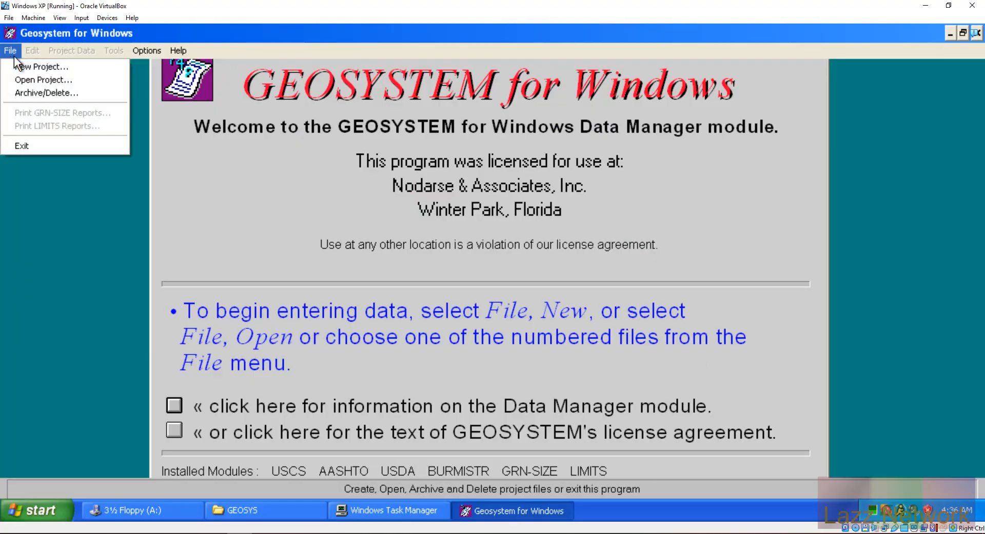
click(36, 80)
click(244, 229)
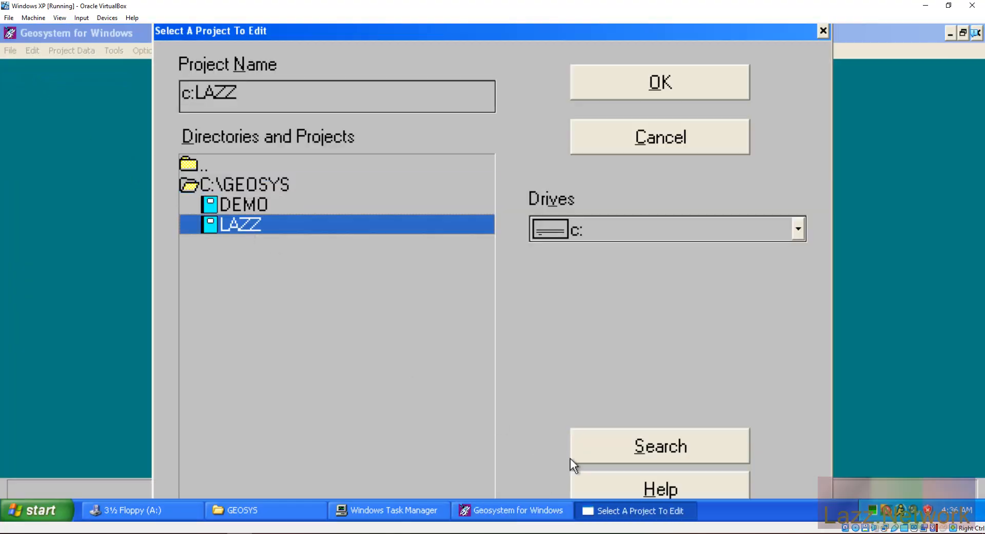
click(661, 91)
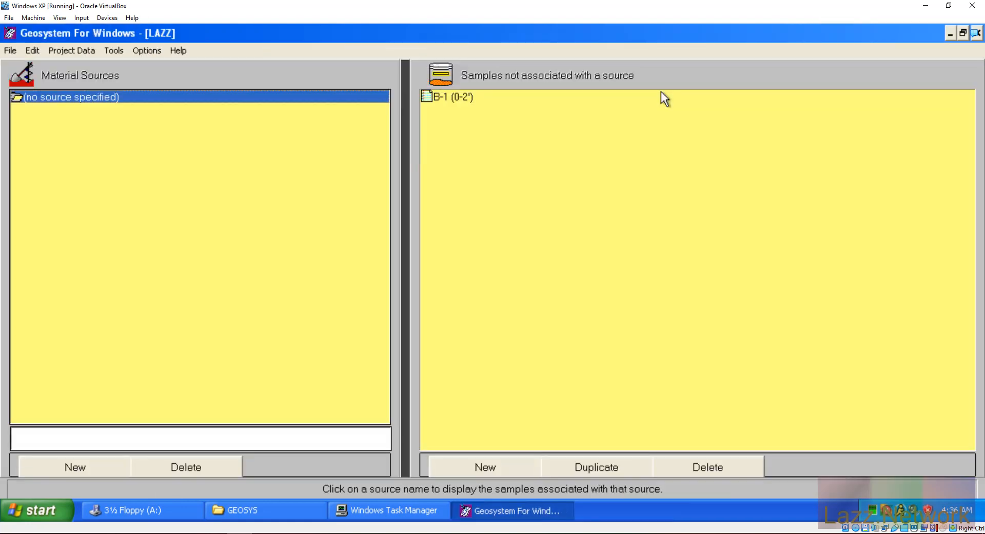
Step: Open sample B-1 (0-2') and launch its Atterberg Limits test module
click(455, 94)
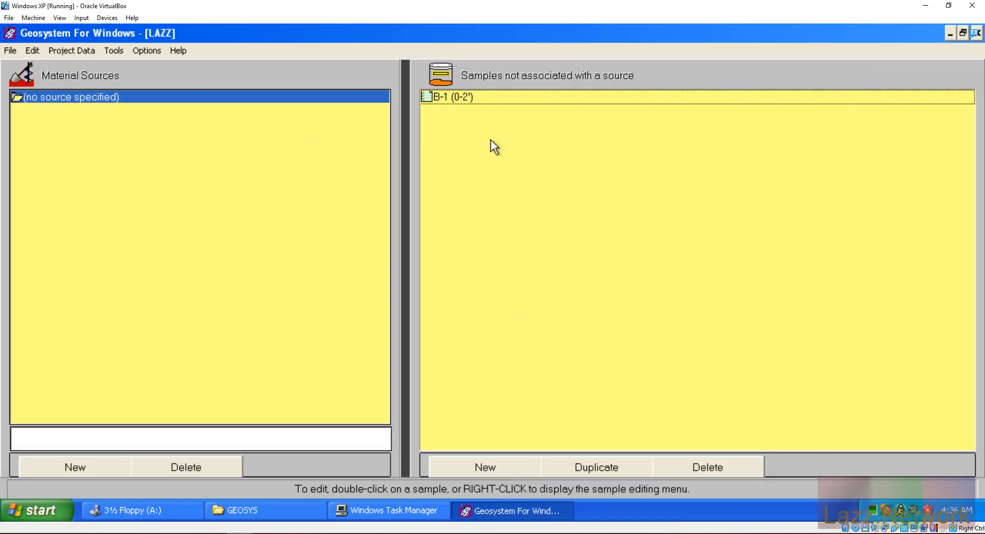
double_click(452, 97)
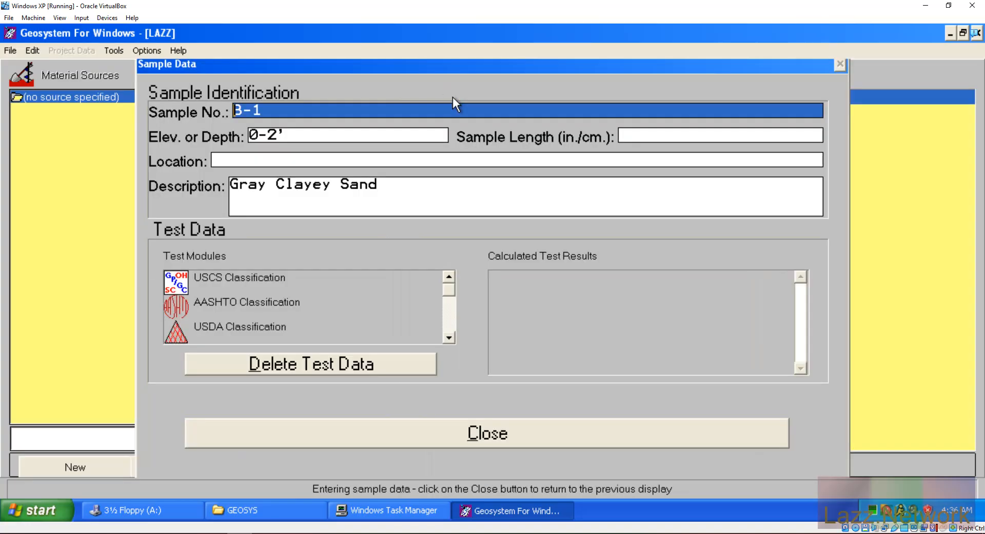
click(448, 337)
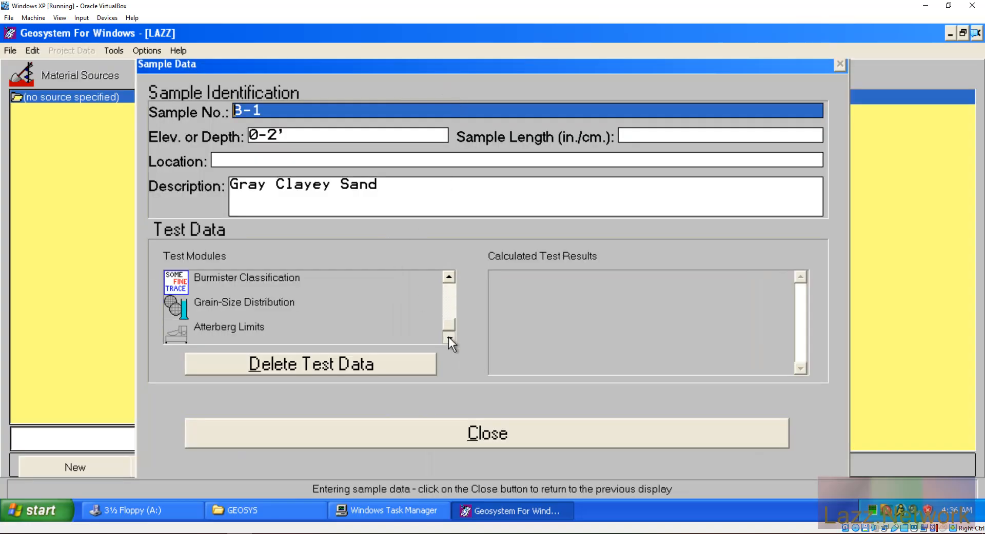
click(238, 331)
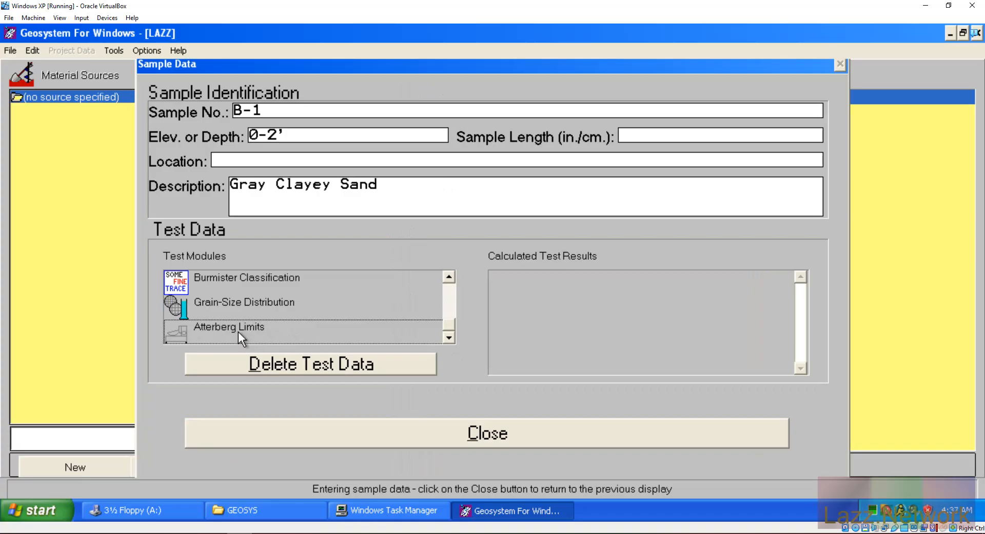
double_click(238, 332)
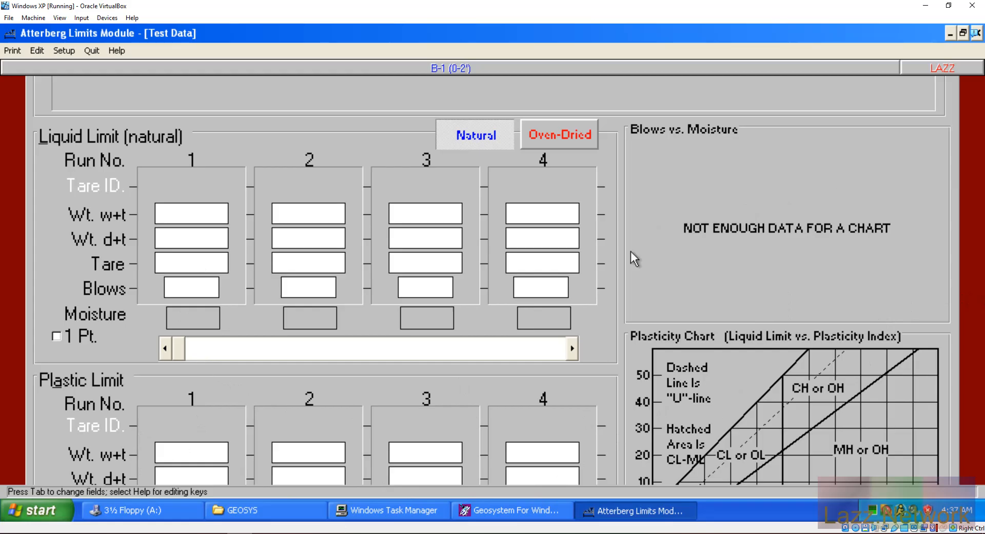
Step: Step through the first run's entry fields in the Atterberg Limits form
click(195, 459)
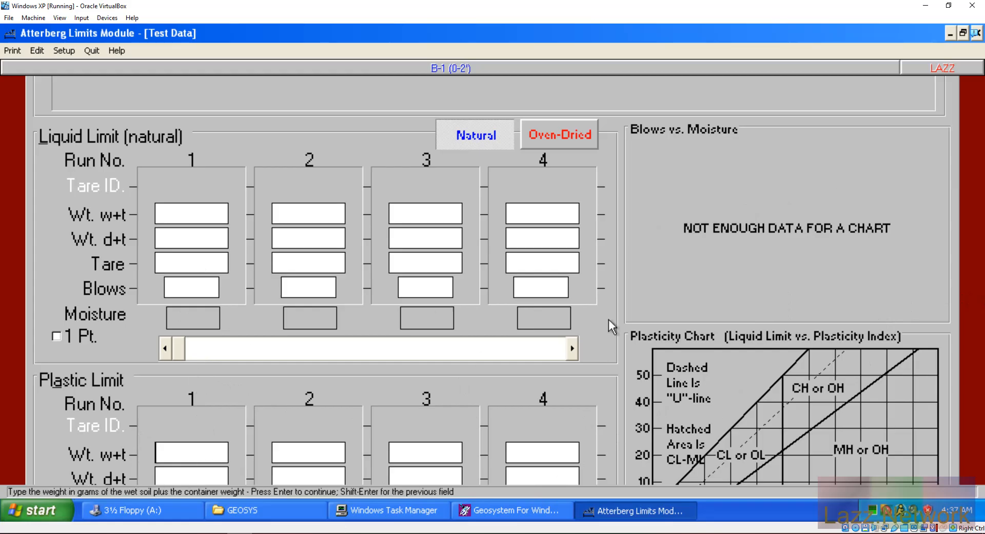
key(Tab)
key(Tab)
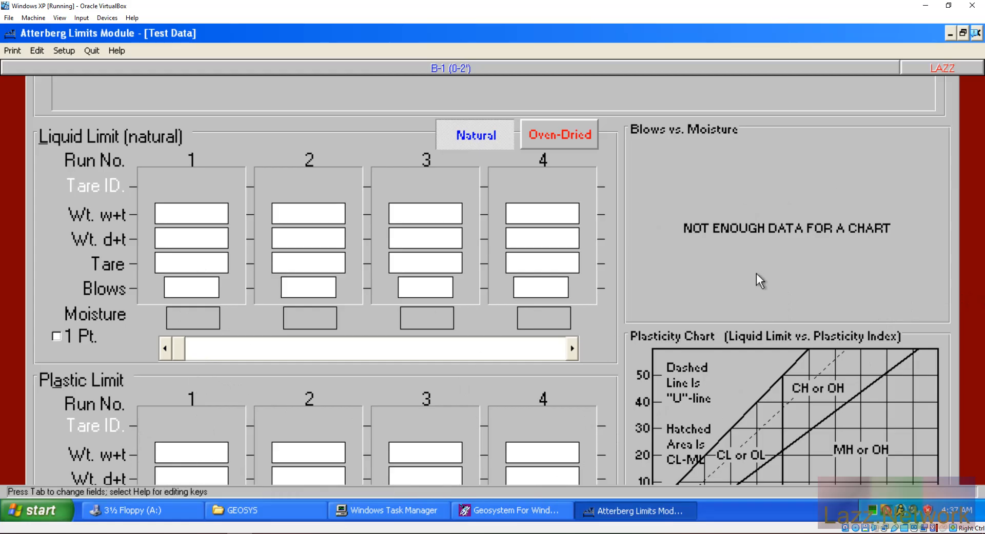
key(Tab)
key(Tab)
key(Tab)
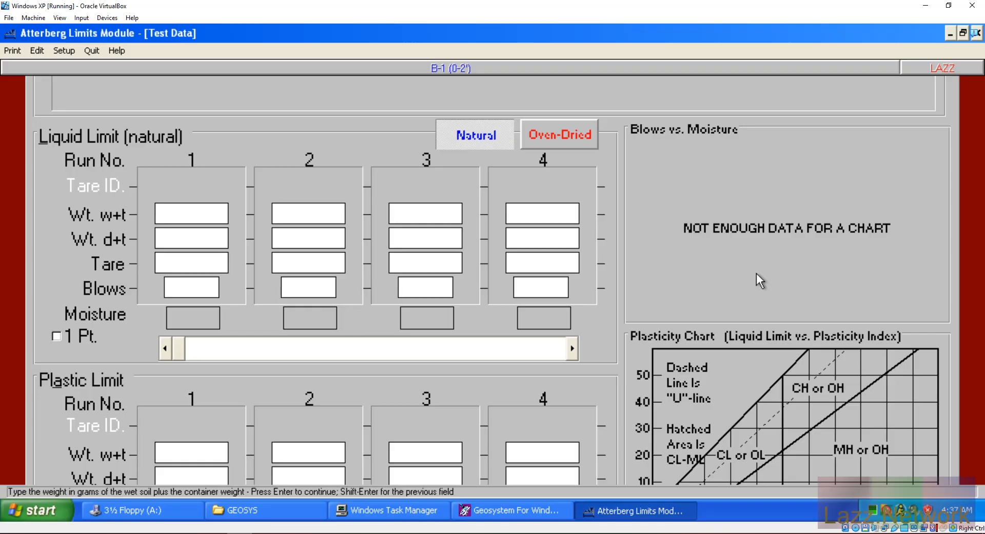
key(Tab)
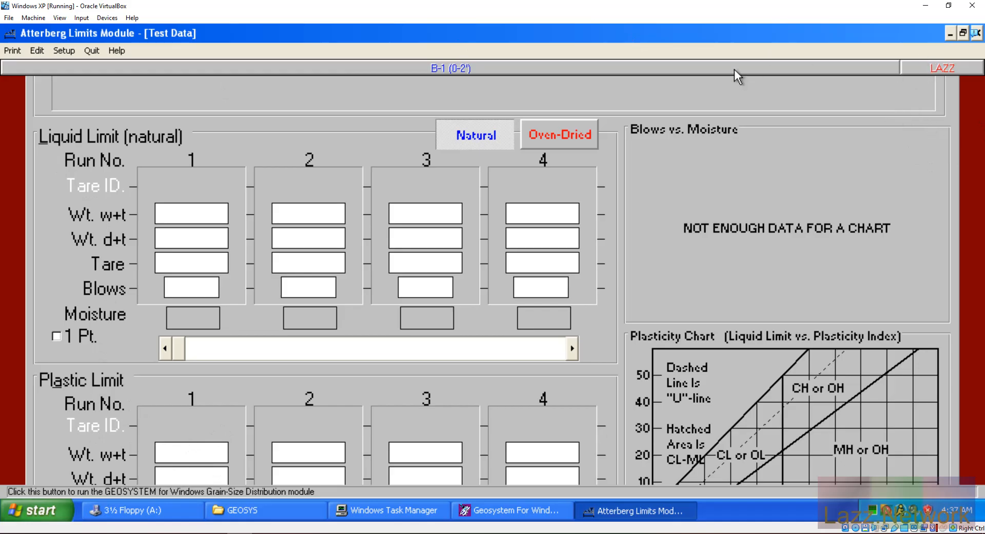
Step: Browse the Edit and Print menus, minimize and restore the module, then close it
click(39, 50)
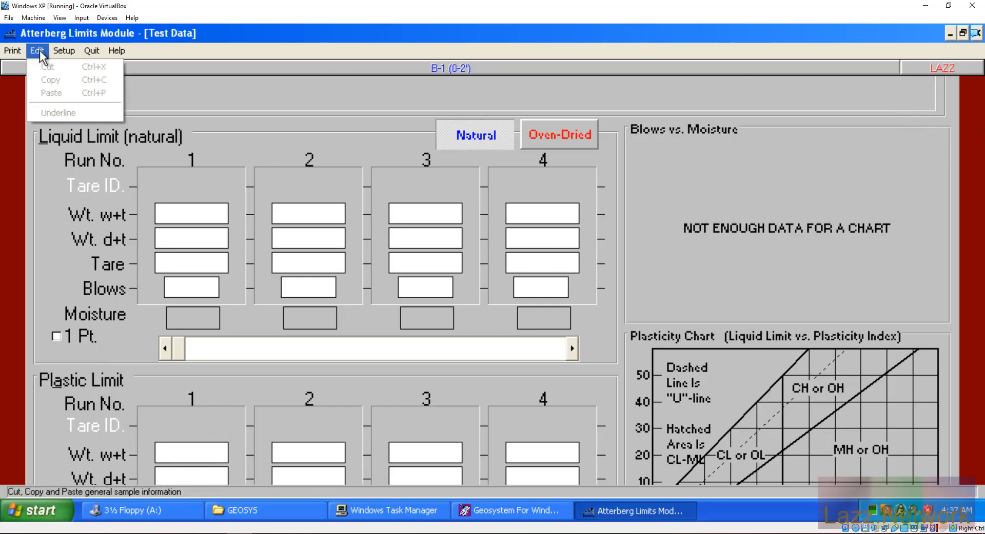
mouse_move(11, 50)
click(11, 50)
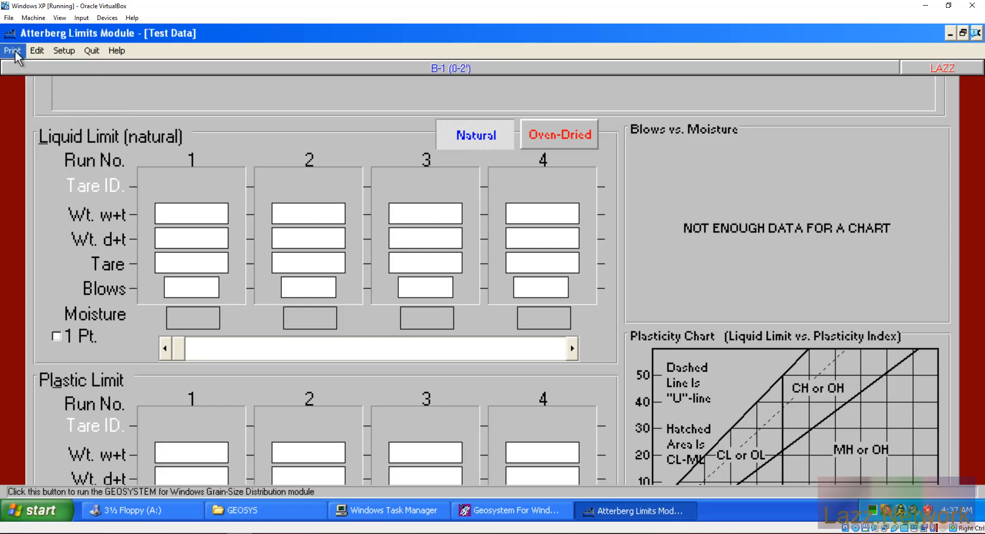
click(950, 33)
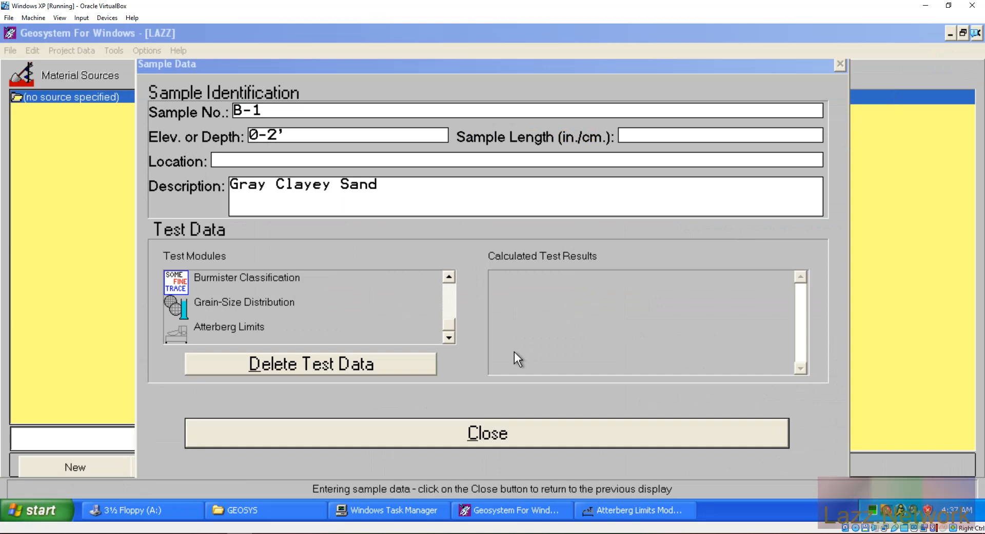
click(653, 519)
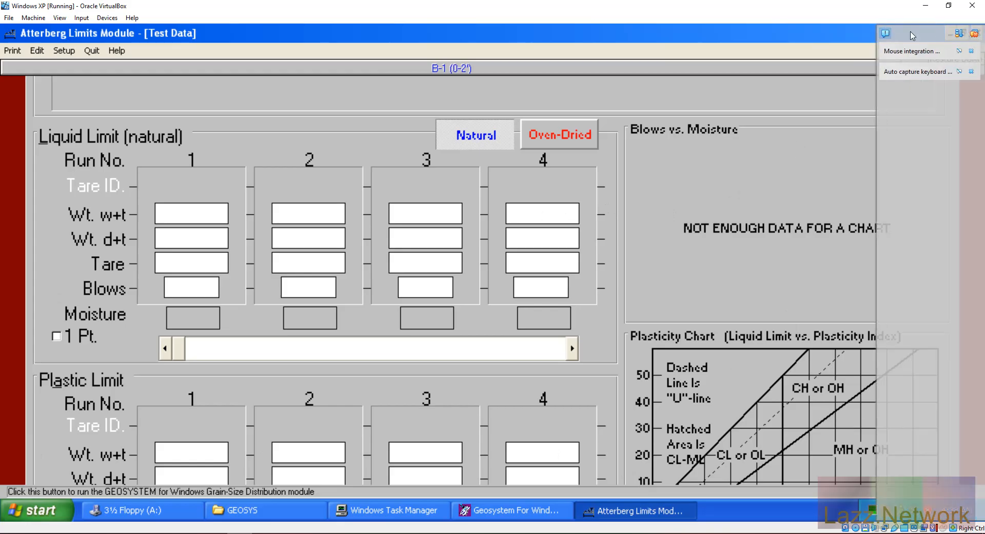
click(975, 34)
click(976, 33)
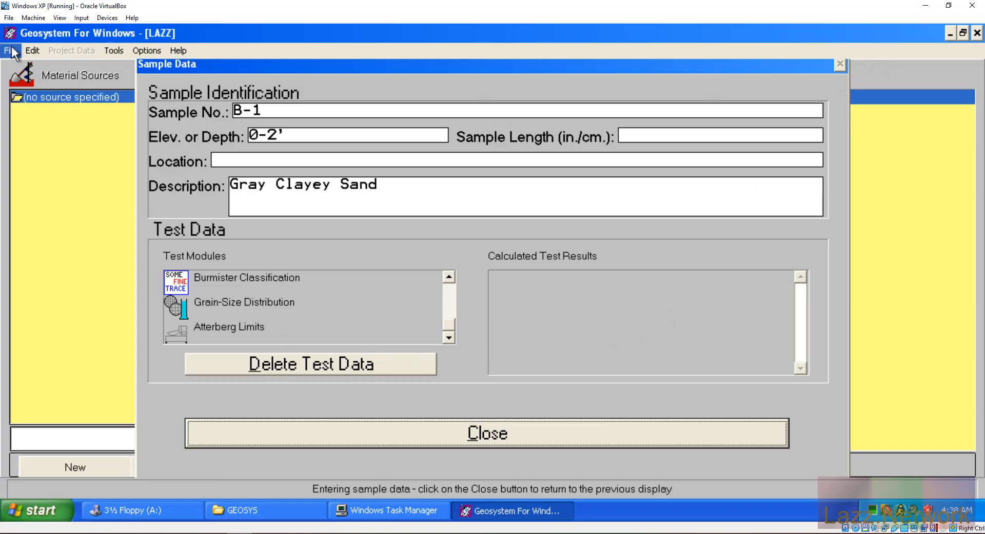
Step: Set the guest display resolution to 1280 by 960 in Control Panel's Display settings
click(31, 513)
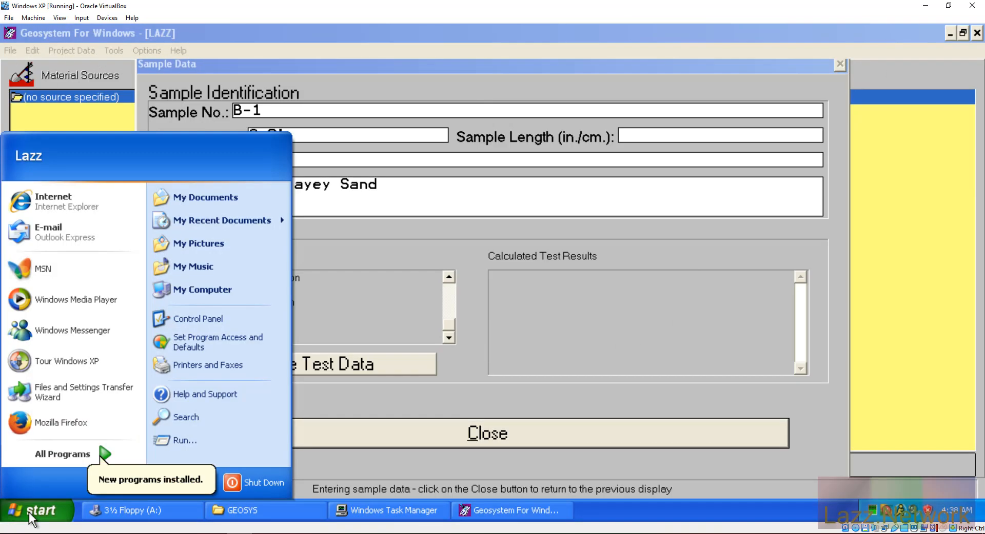
click(222, 319)
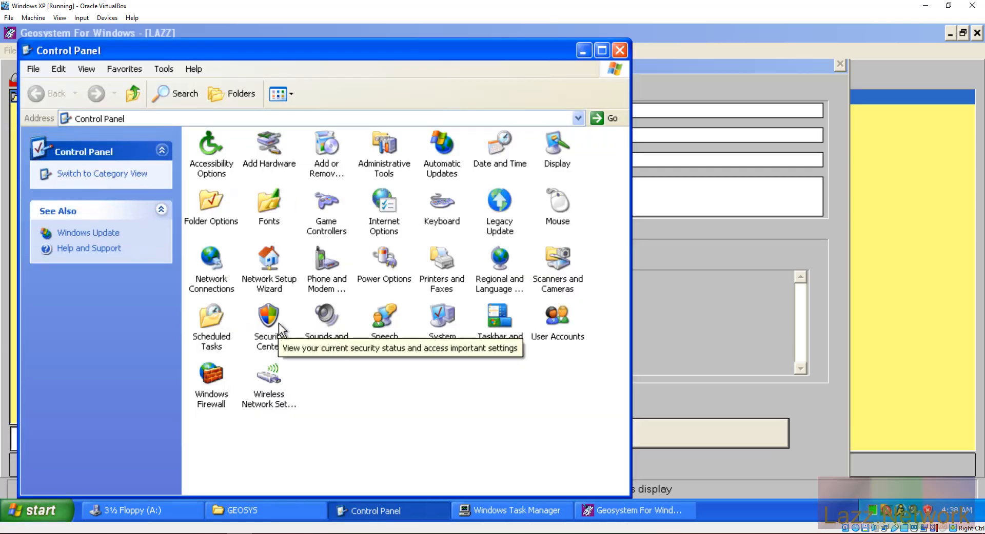
double_click(556, 142)
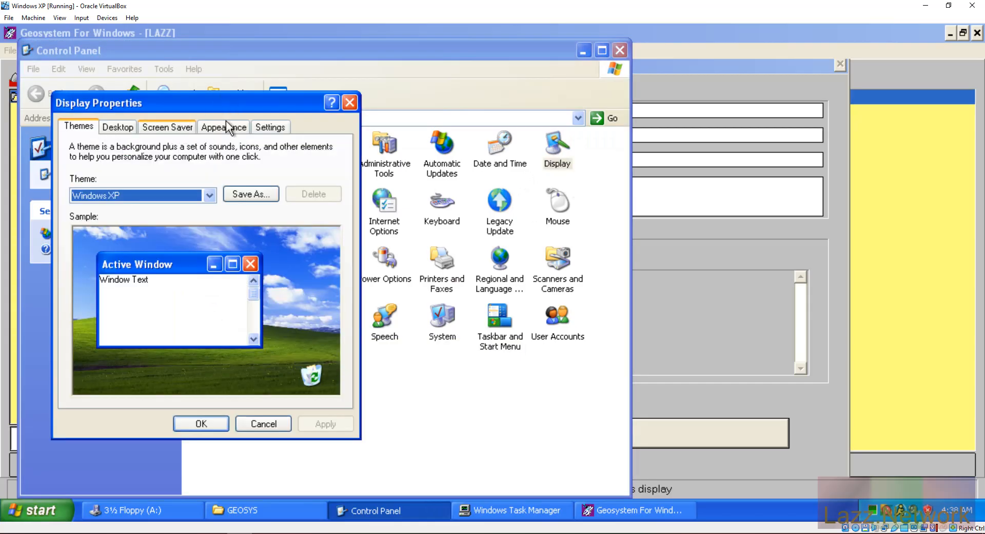
click(274, 129)
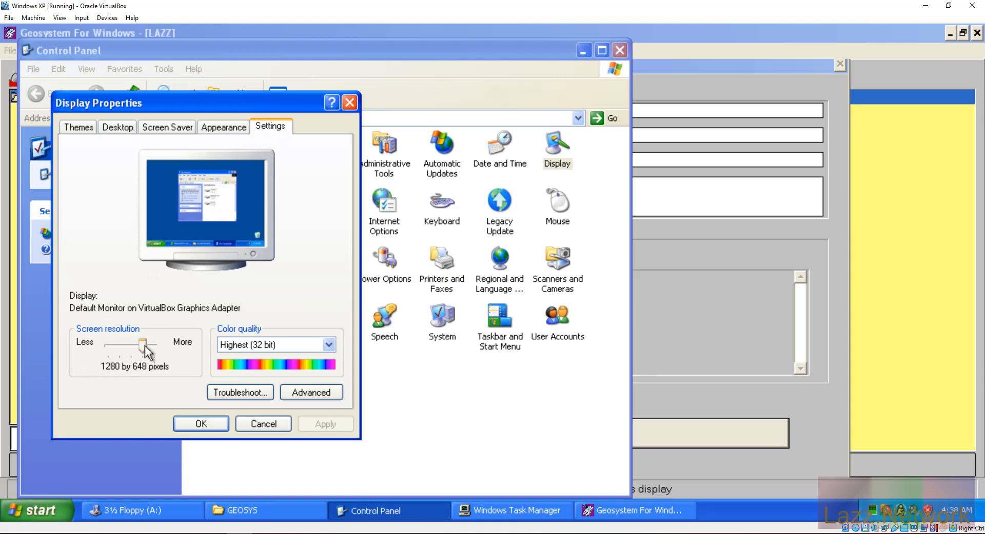
drag(144, 346, 155, 347)
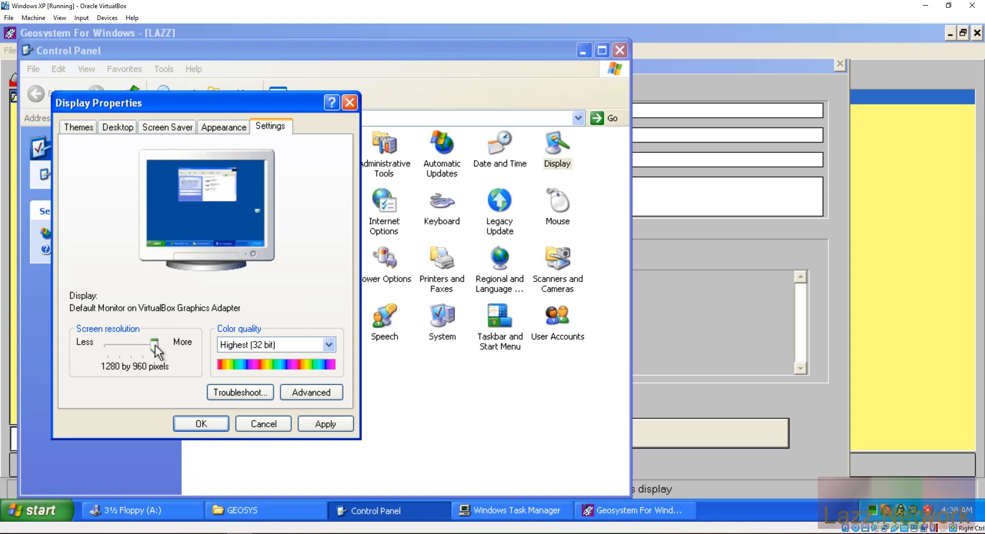
click(325, 424)
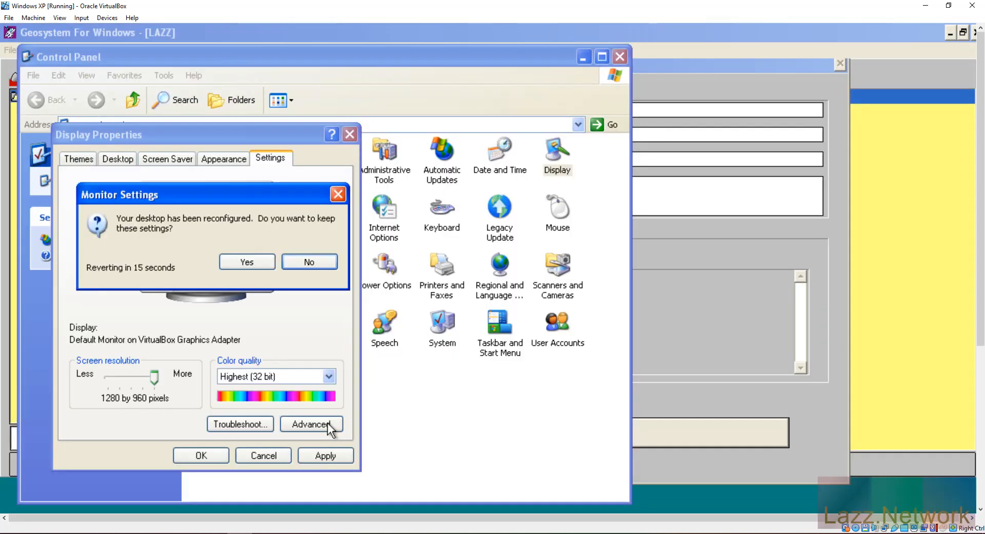
click(248, 264)
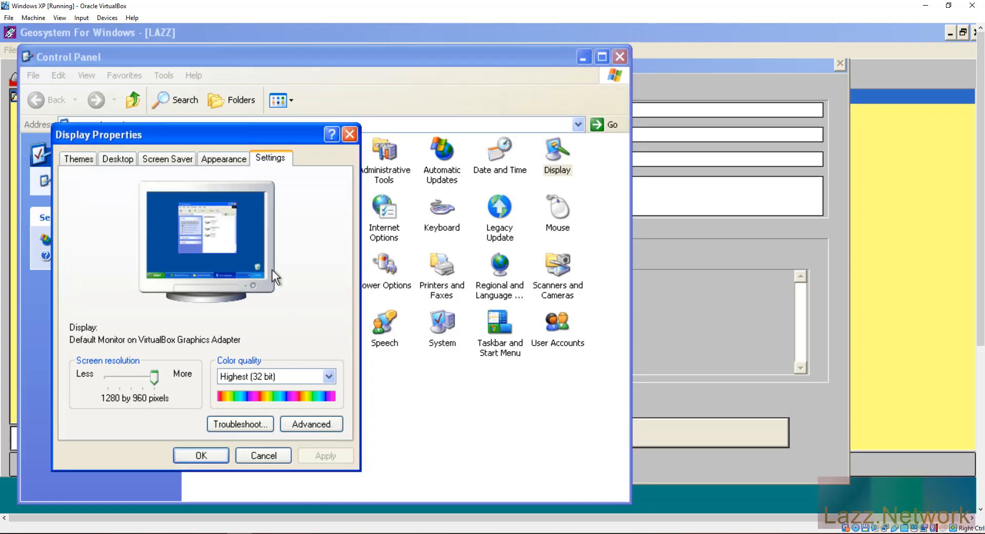
click(208, 457)
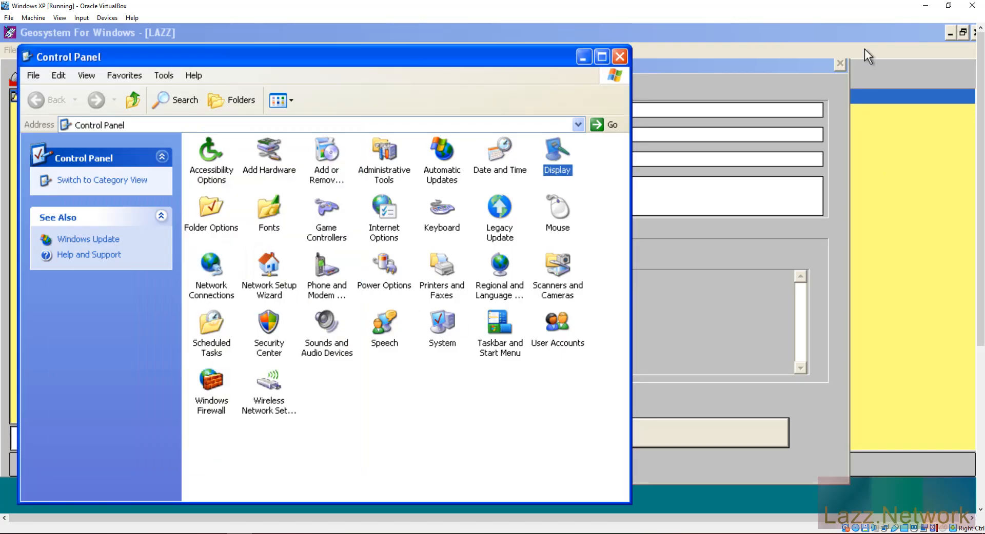
click(867, 36)
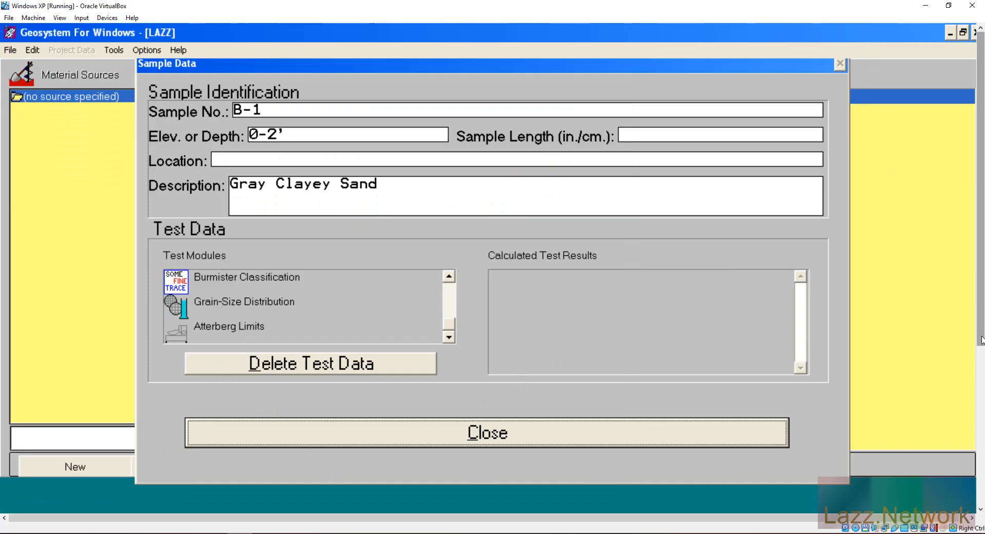
Step: Scroll the VirtualBox view and toggle fullscreen to reveal the XP taskbar below the form
drag(981, 354, 980, 528)
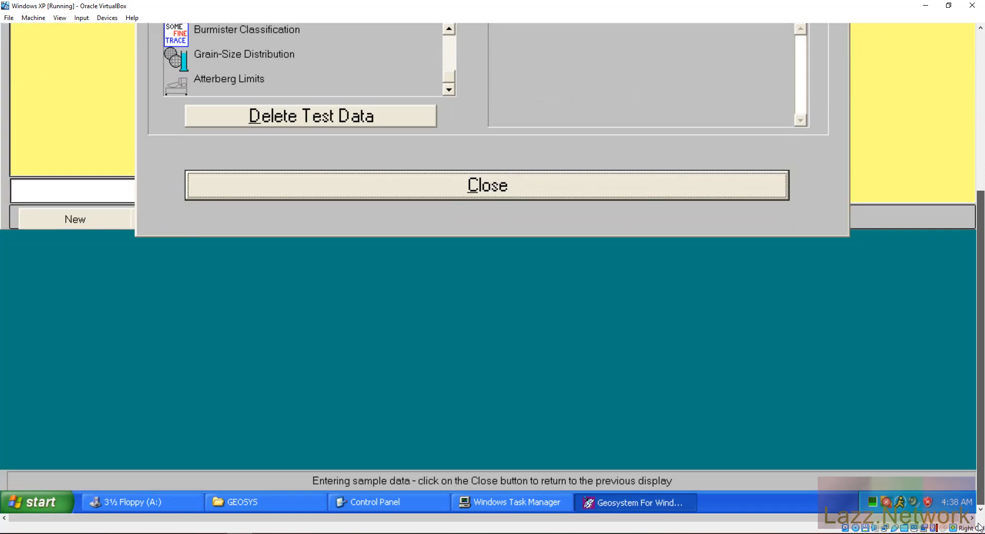
drag(965, 396, 971, 277)
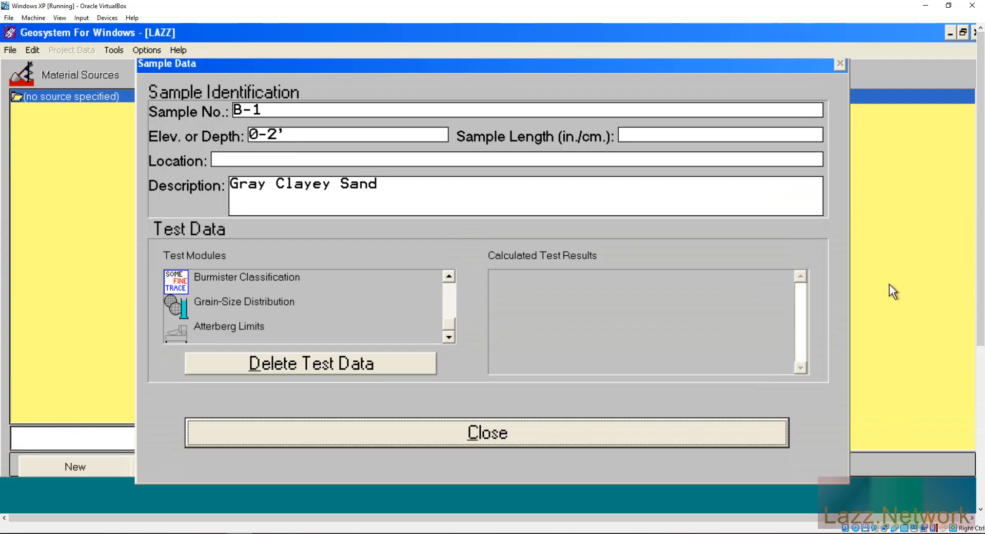
key(ctrl+f)
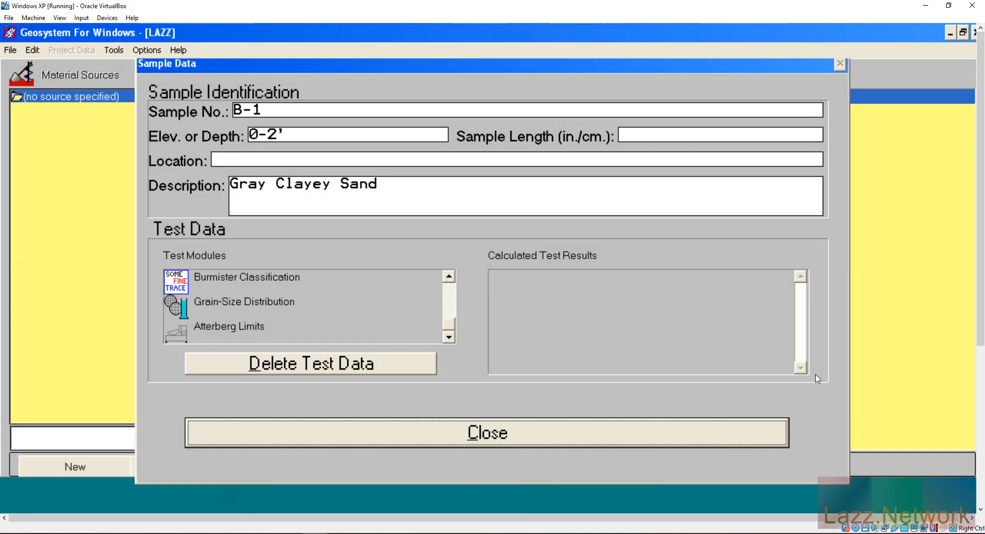
drag(980, 277, 984, 491)
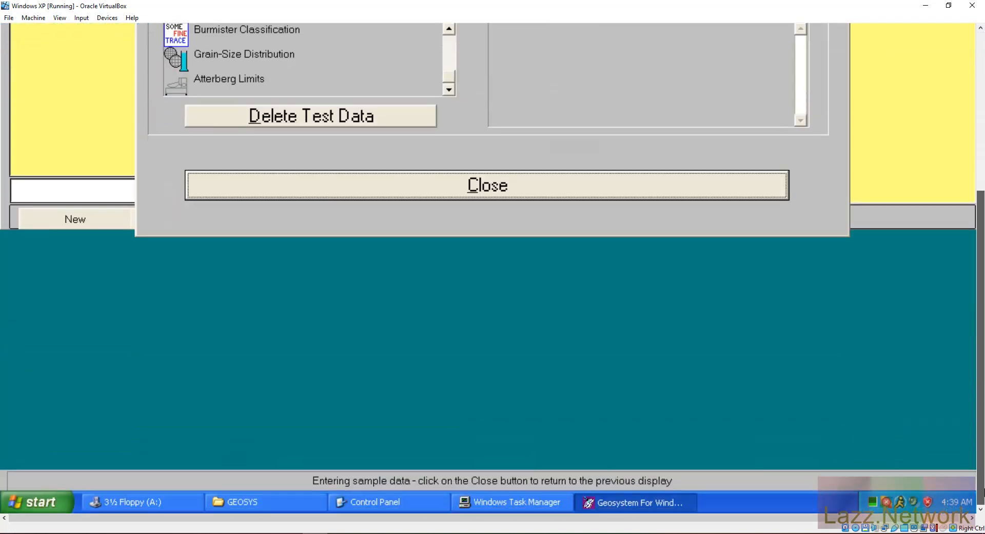
Step: Lower the guest resolution to 1024 by 768 in Display Properties, applying and keeping it
click(36, 502)
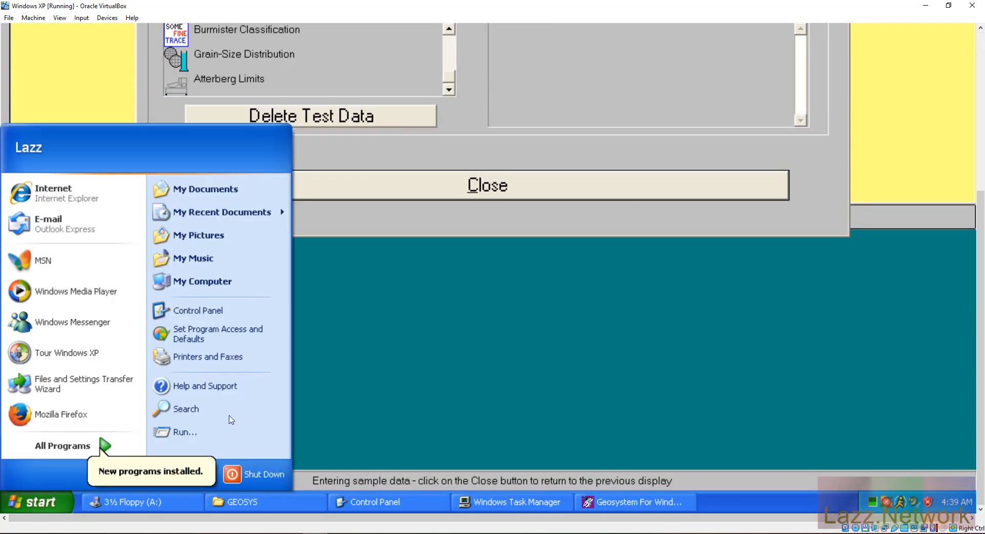
click(199, 311)
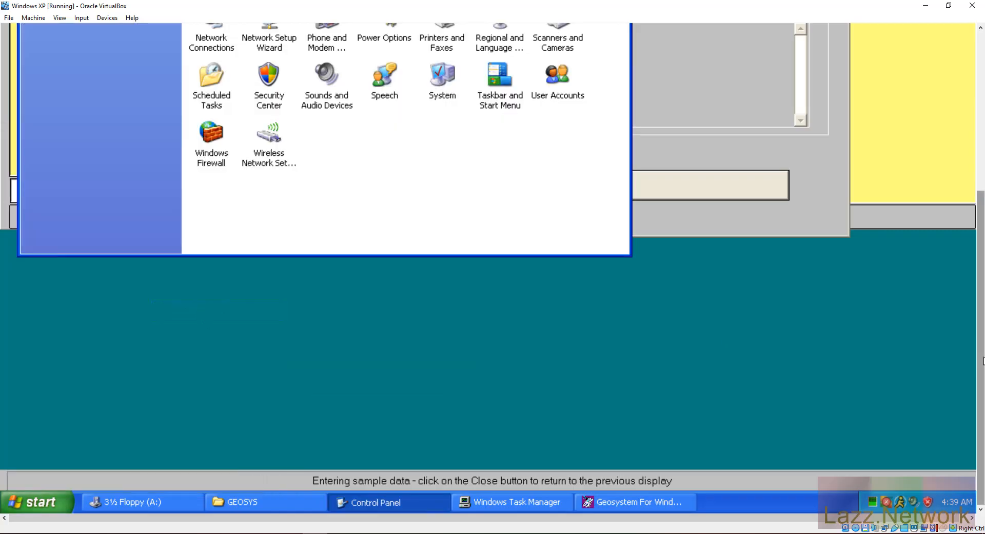
drag(983, 361, 982, 197)
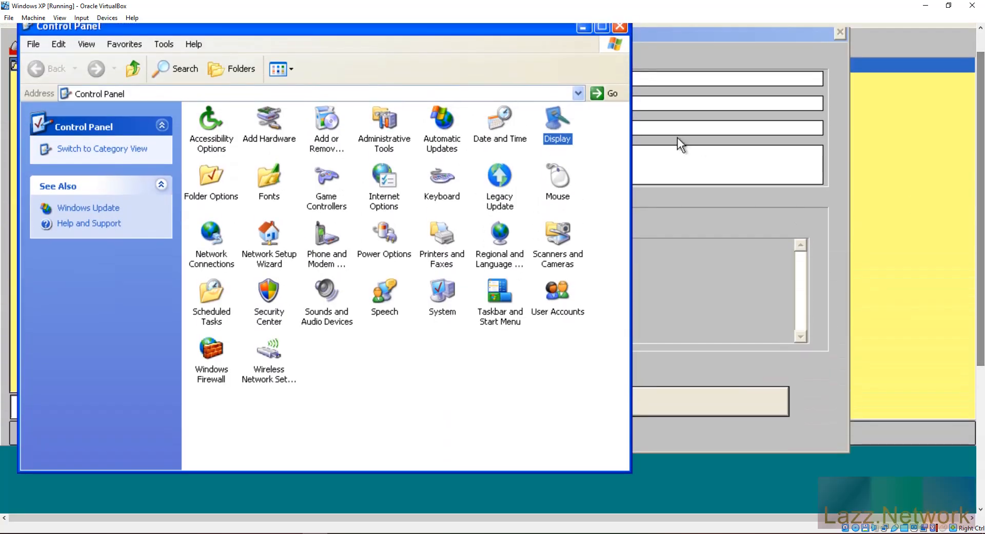
double_click(554, 118)
click(287, 117)
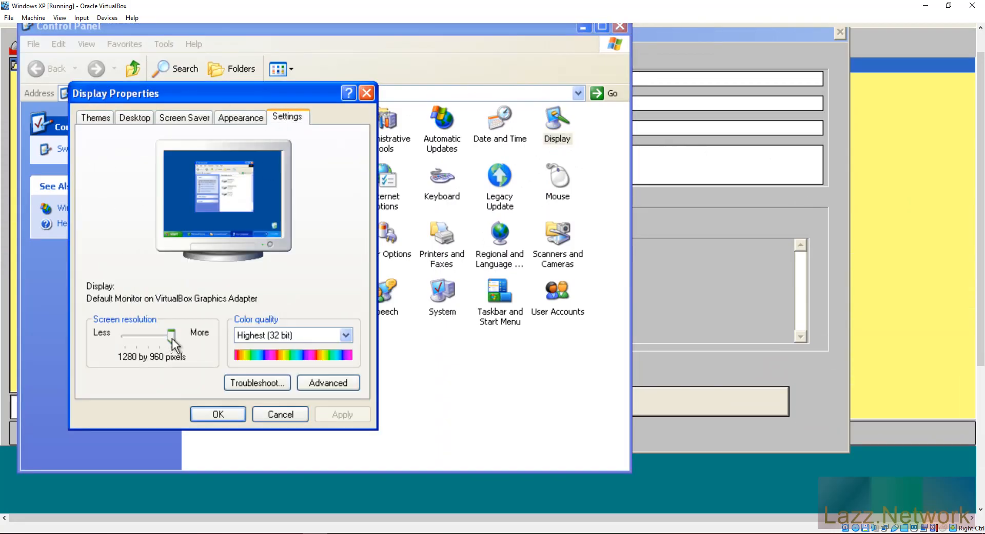
drag(172, 339, 160, 370)
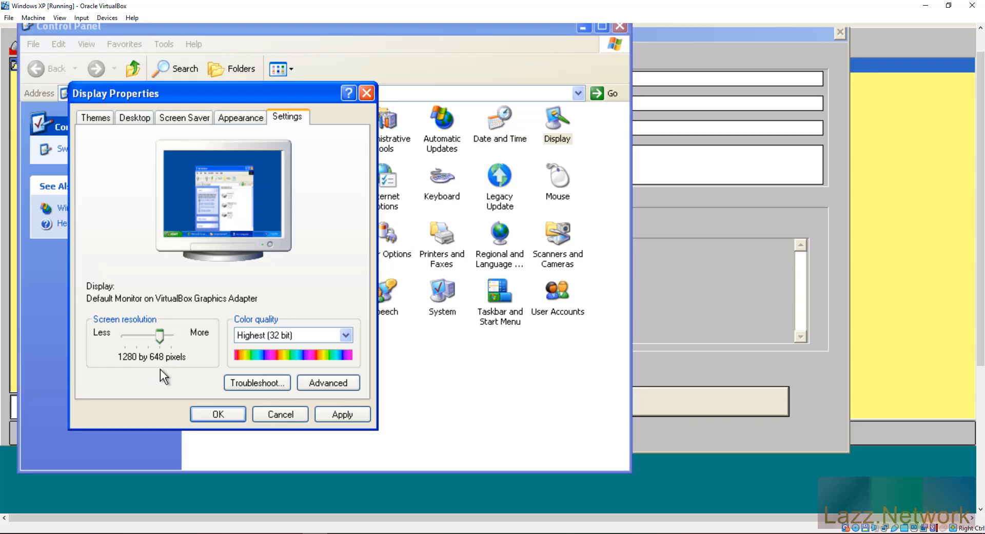
drag(160, 370, 139, 352)
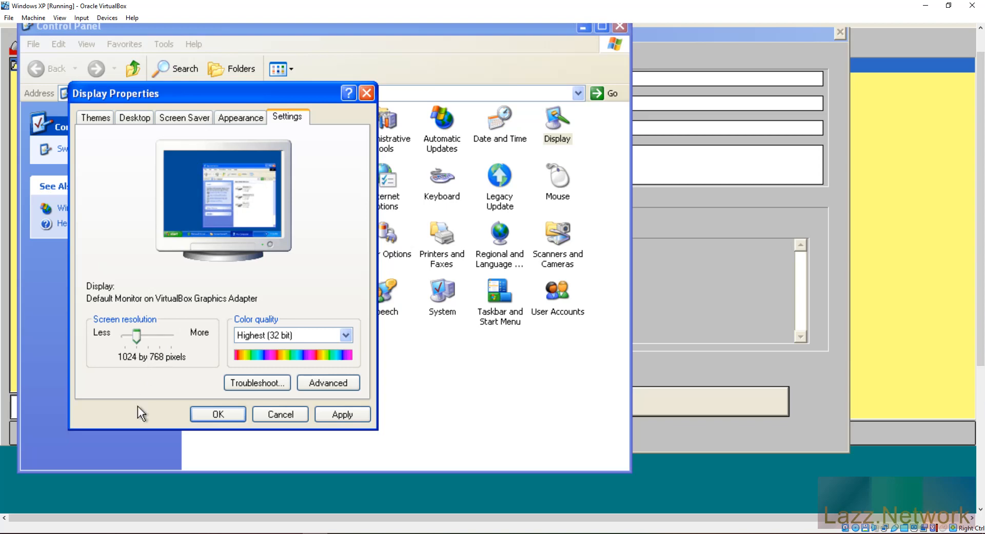
click(332, 415)
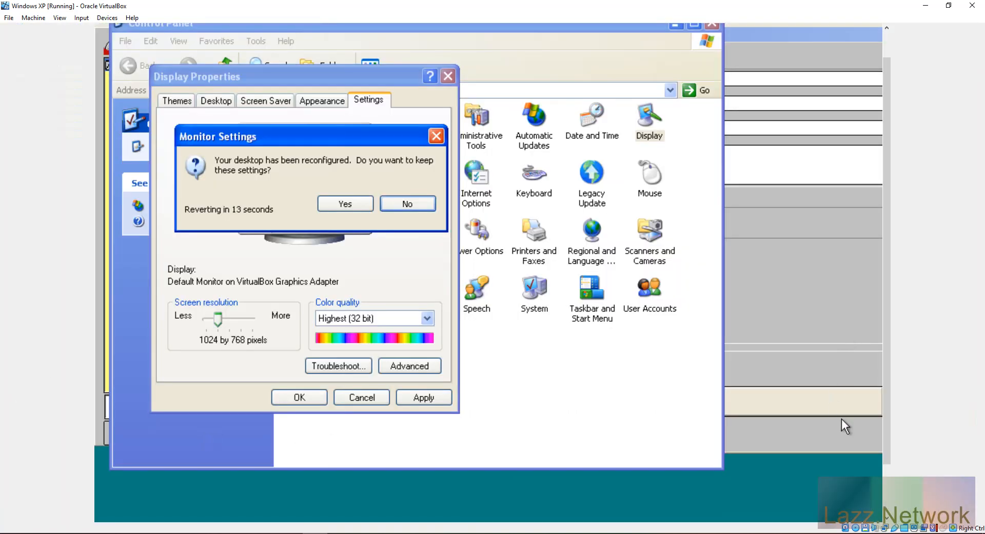
click(348, 208)
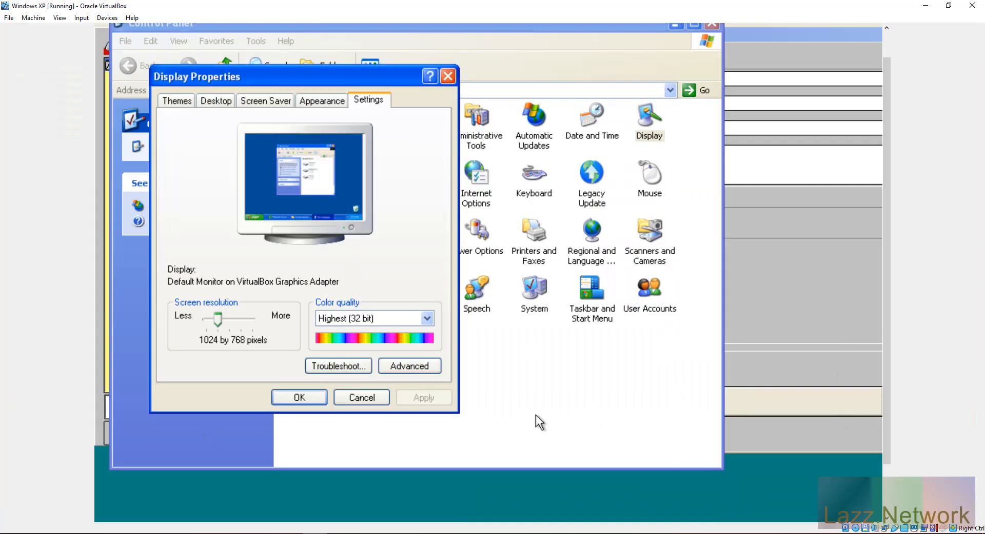
click(300, 398)
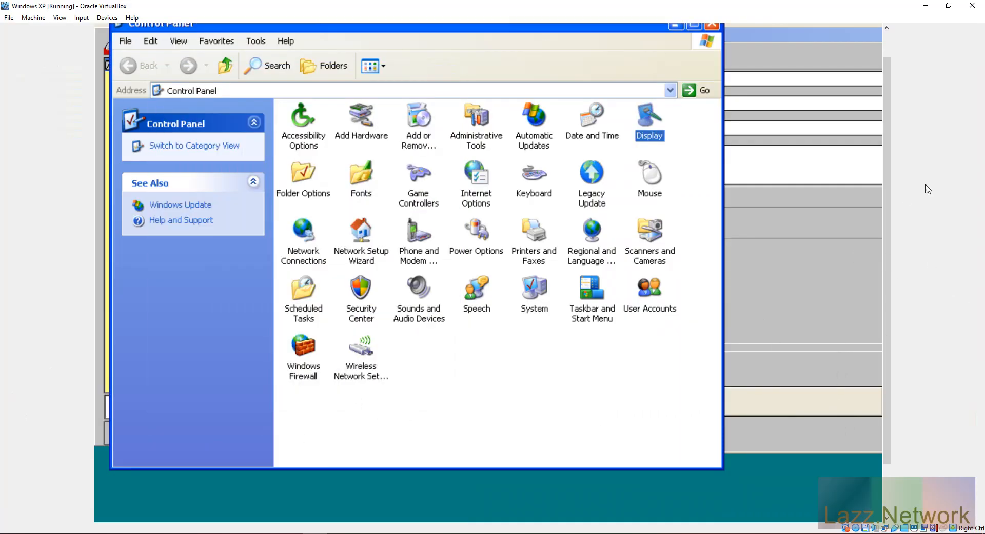
Step: Minimize the Control Panel and scroll down so the B-1 Sample Data form and taskbar show
drag(889, 214, 907, 167)
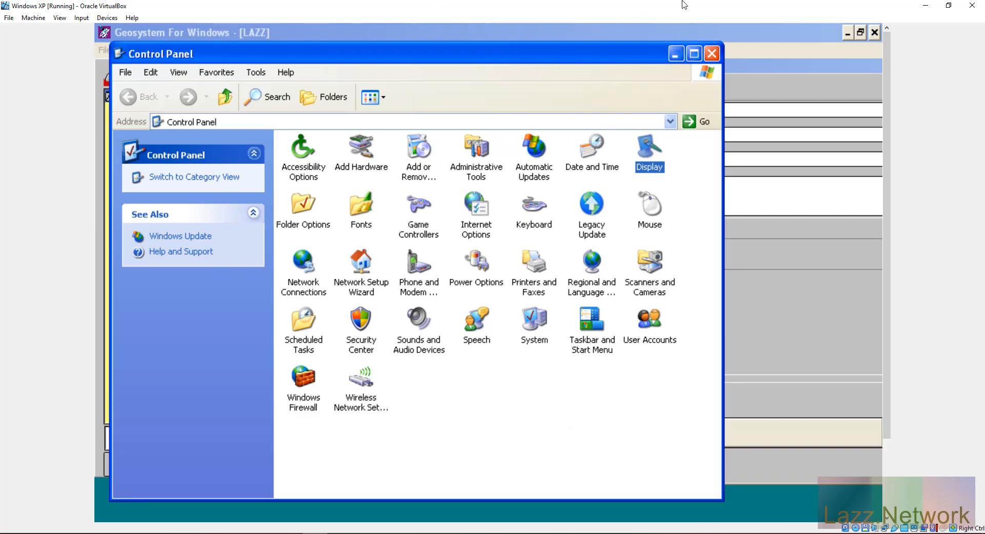
click(676, 55)
drag(887, 207, 893, 365)
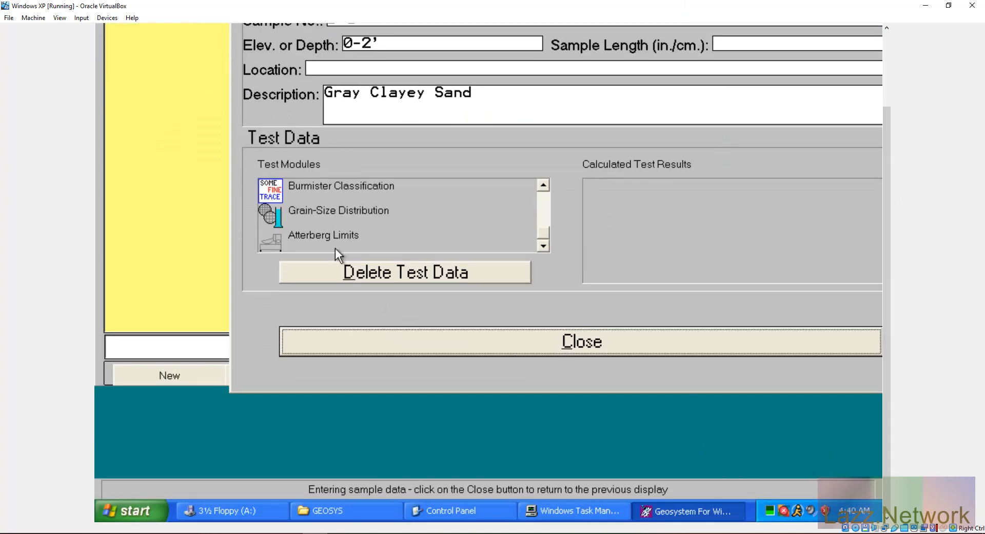
Step: Open the Atterberg Limits test module for sample B-1 (0-2') and scroll to its title bar
double_click(334, 234)
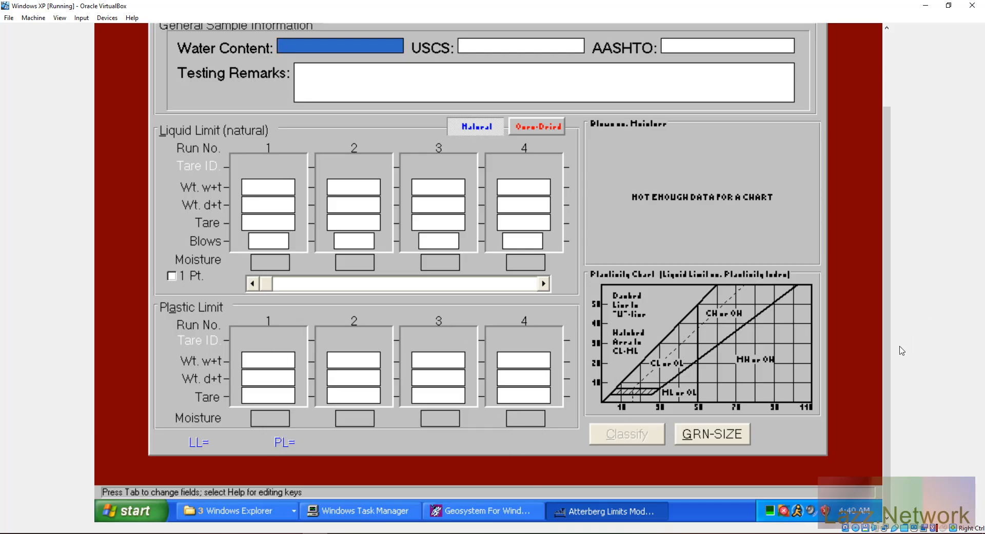
drag(888, 357, 881, 423)
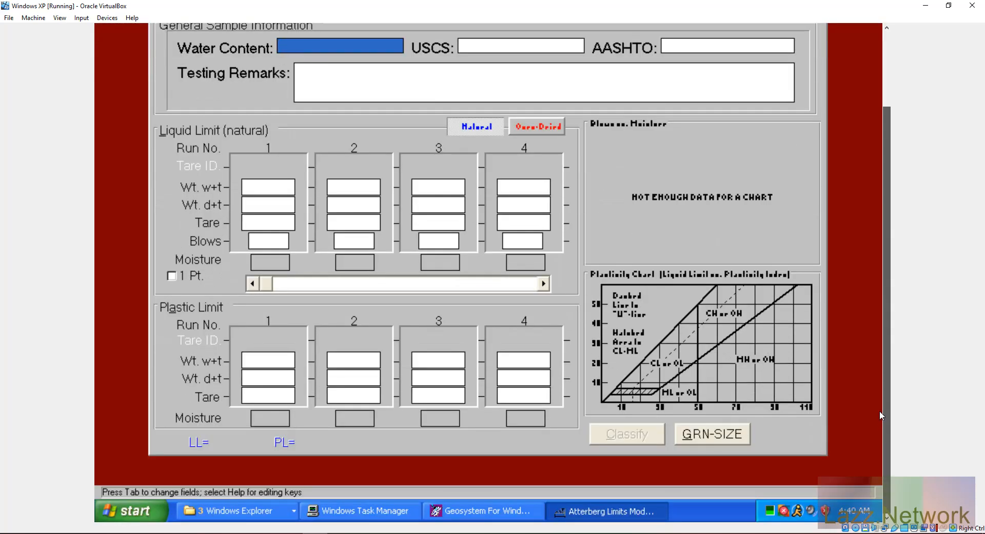
drag(880, 412, 904, 213)
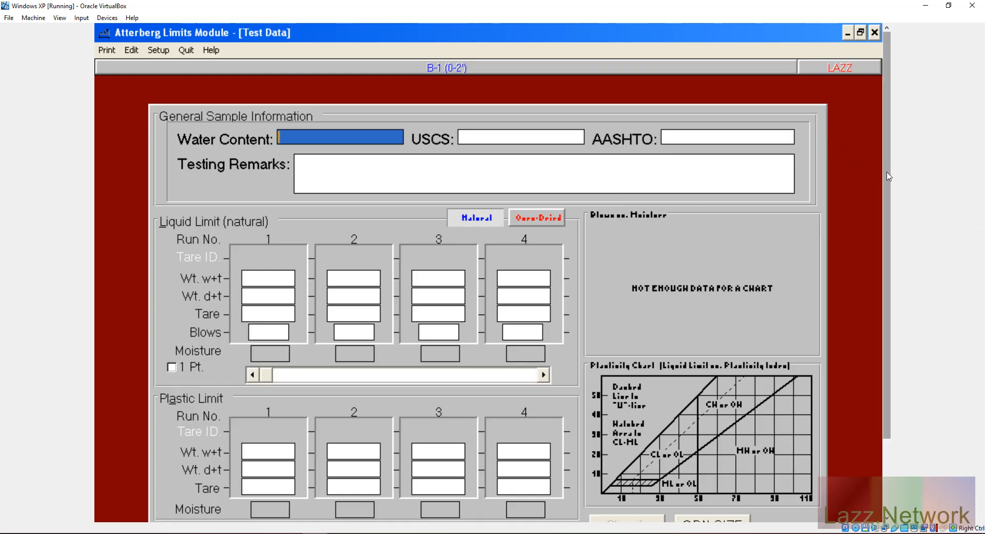
drag(889, 177, 890, 139)
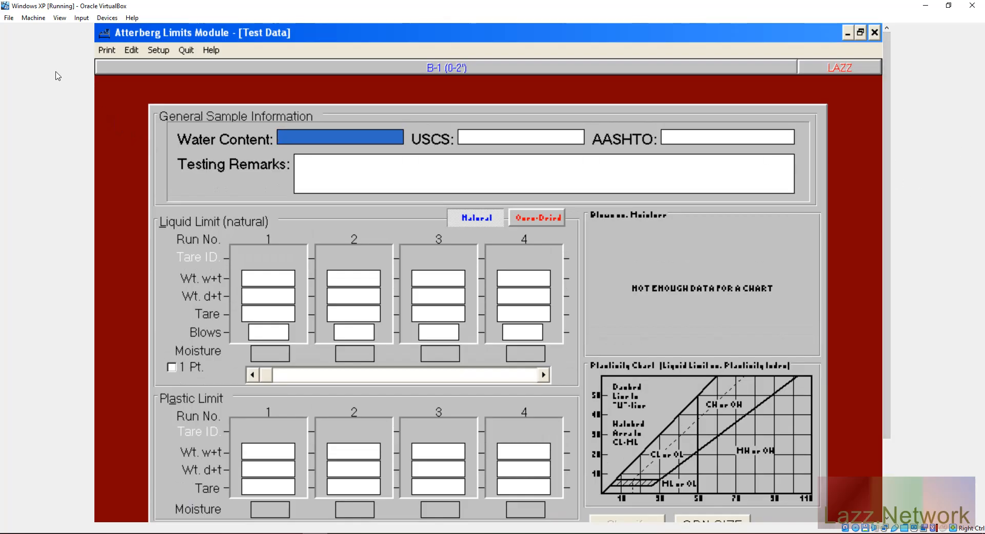
Step: Fit the VirtualBox window to the guest, switch to Scaled Mode, and maximize it
click(63, 19)
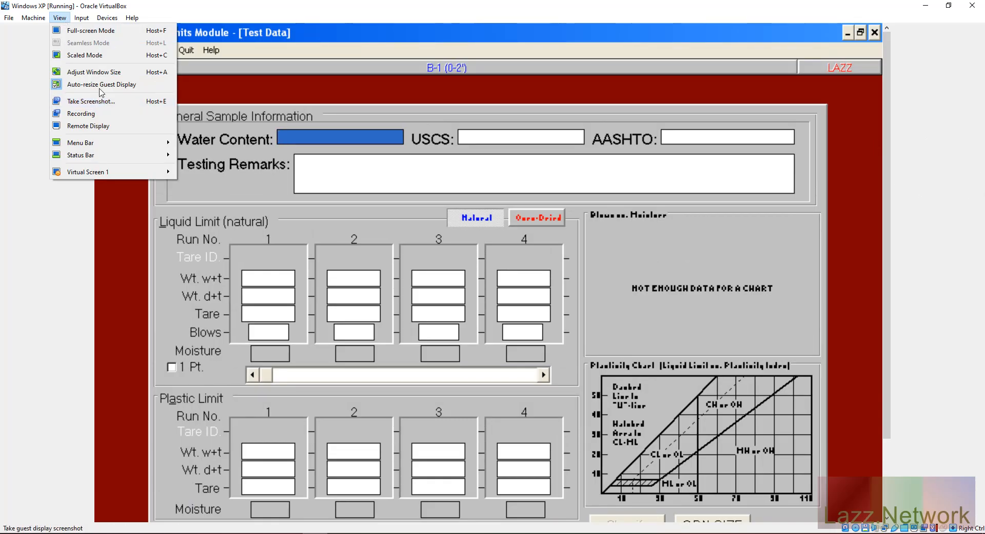
click(105, 72)
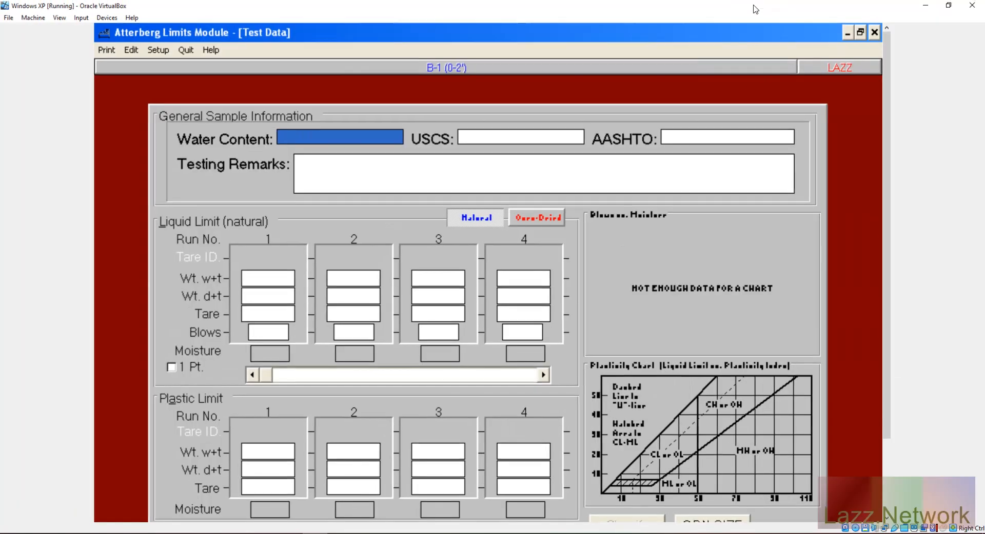
click(756, 3)
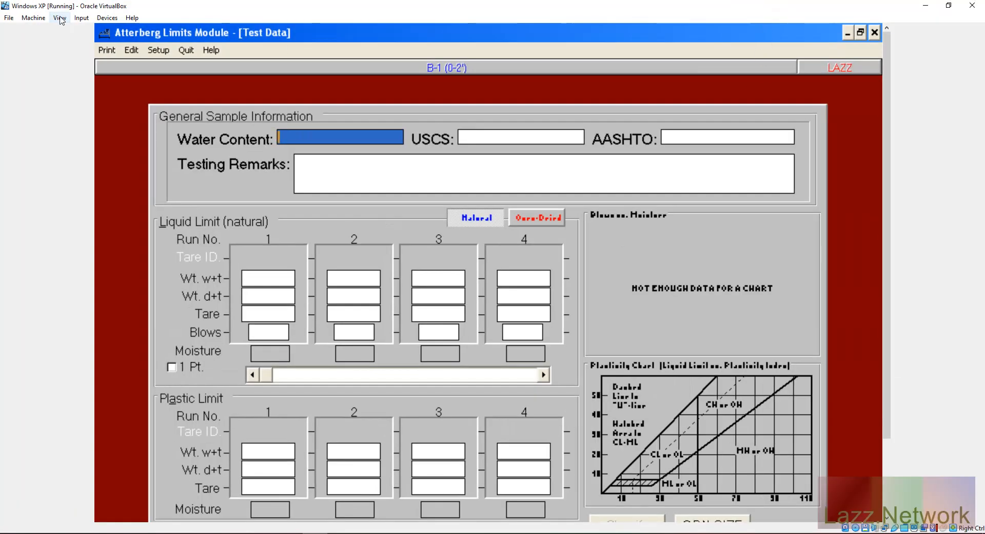
click(60, 17)
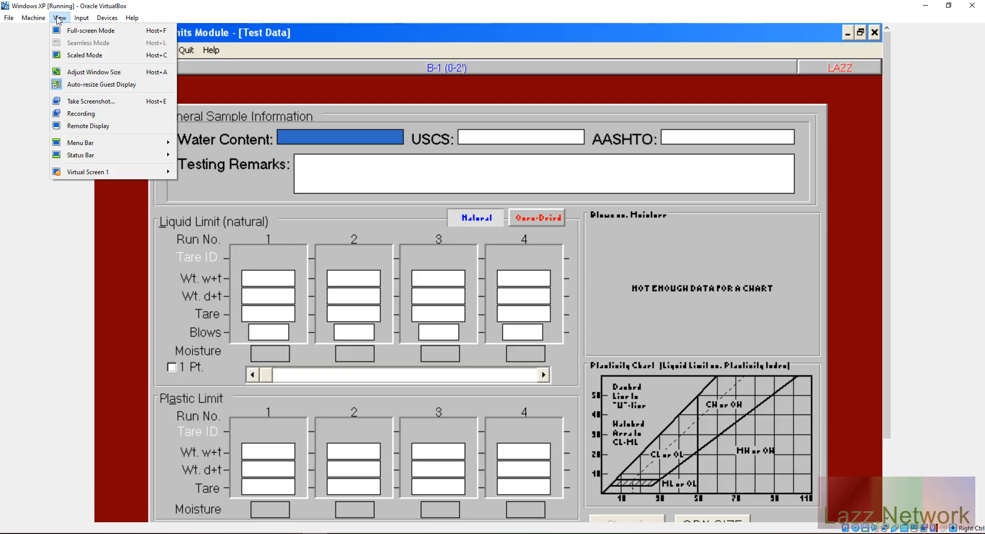
click(105, 55)
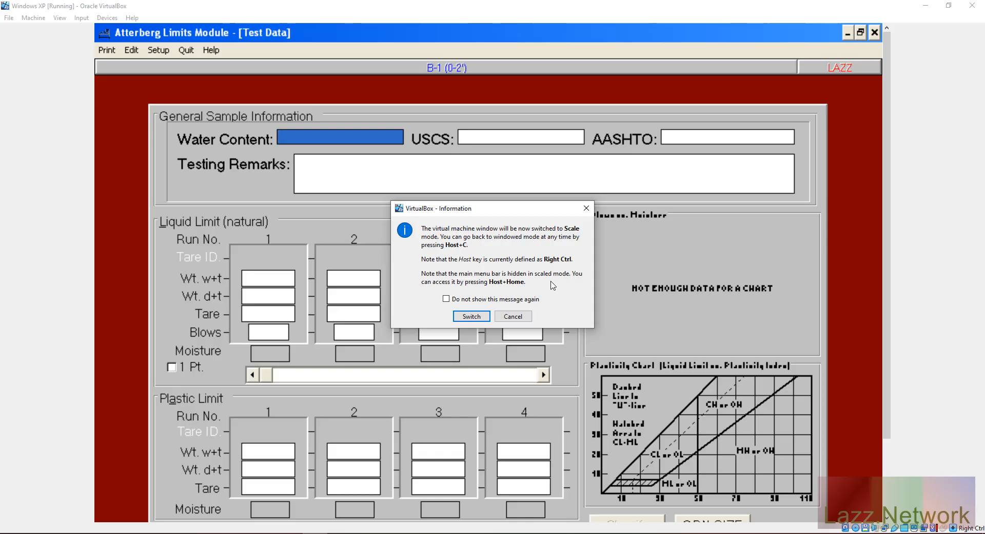
click(482, 316)
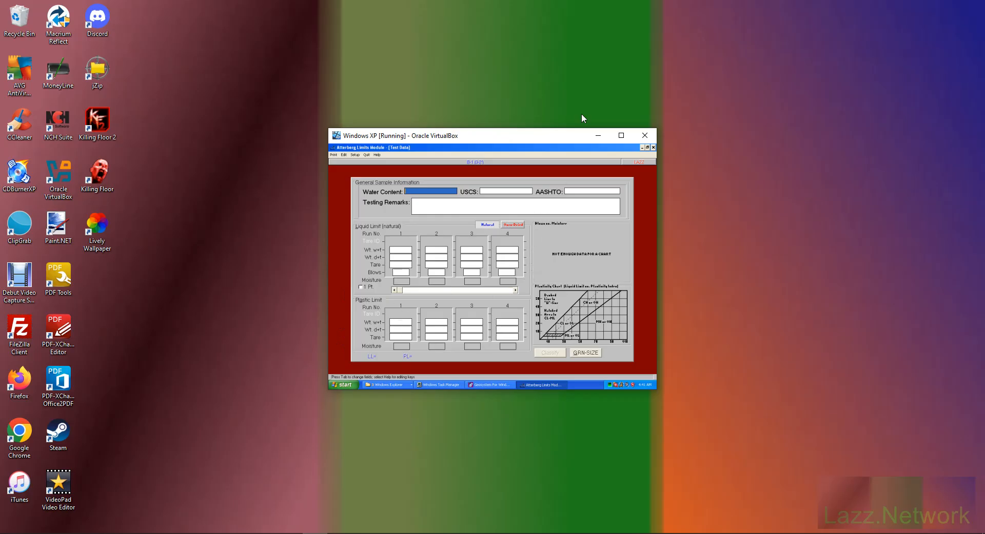
click(621, 136)
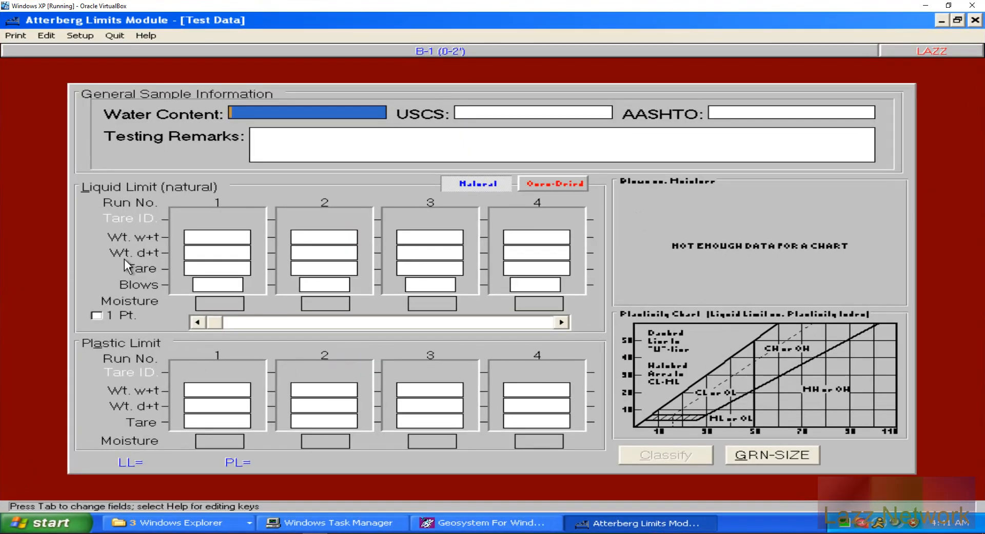
Step: Save and exit GEOSYSTEM, then relaunch it from the GEOSYSTEM For Windows desktop icon
click(943, 22)
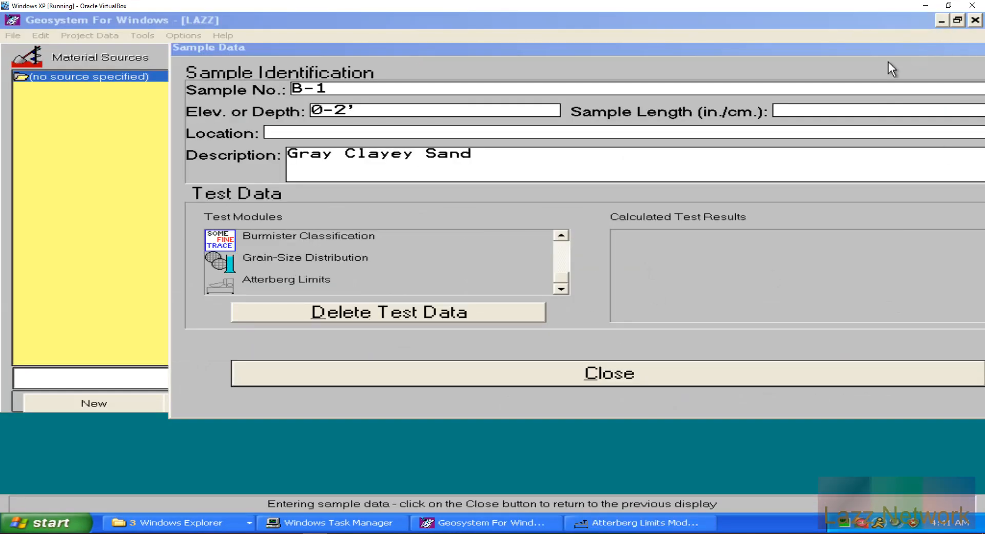
click(12, 35)
click(33, 135)
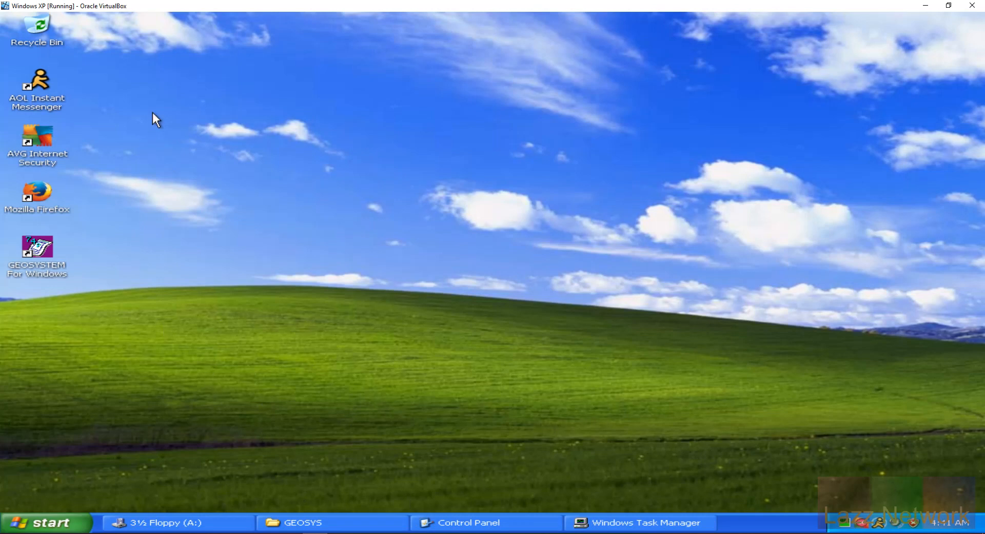
double_click(41, 247)
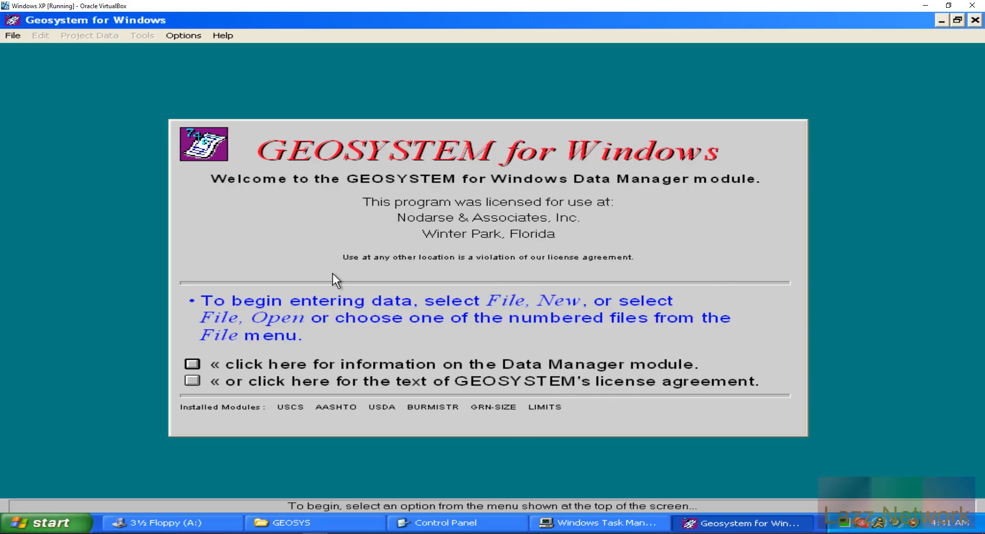
Step: Open the existing LAZZ project
click(15, 35)
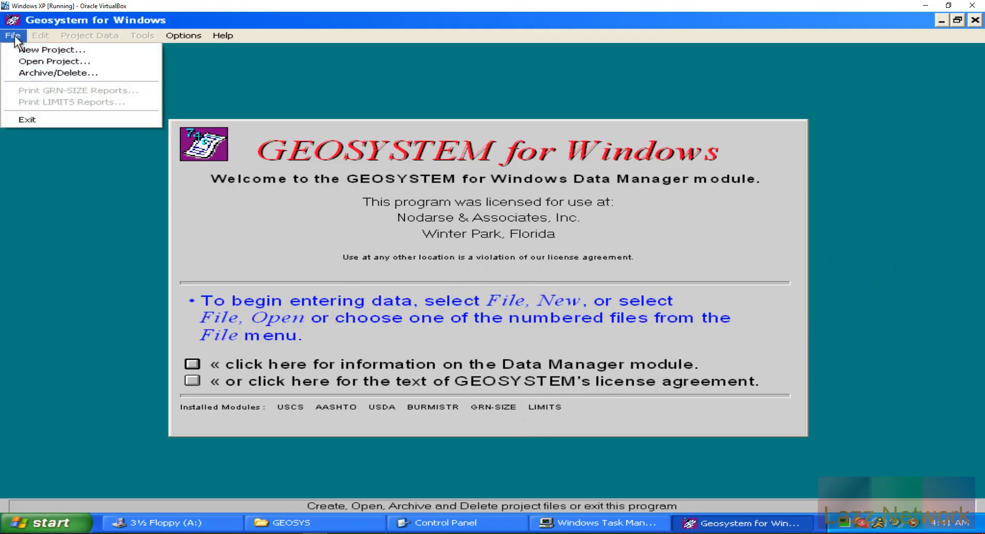
click(48, 62)
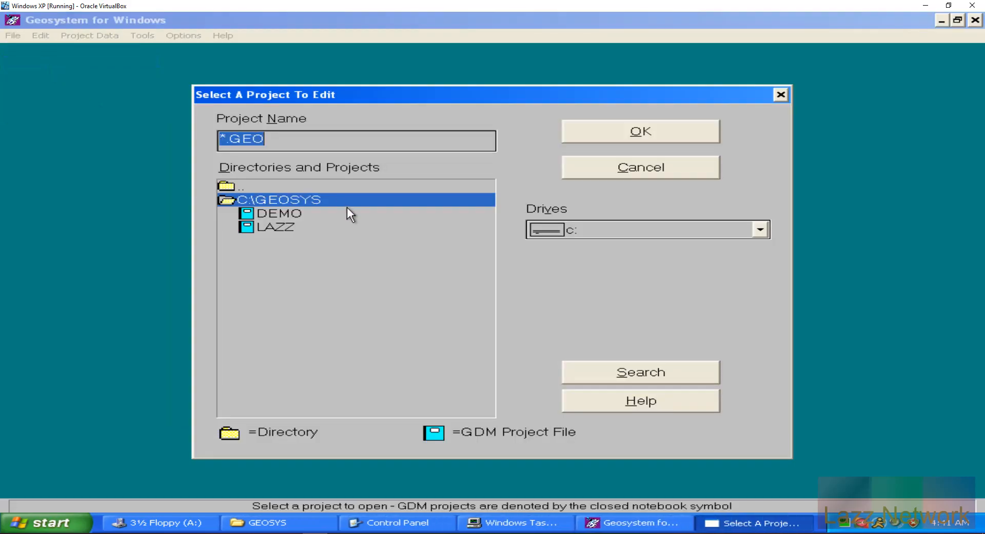
click(276, 228)
click(657, 135)
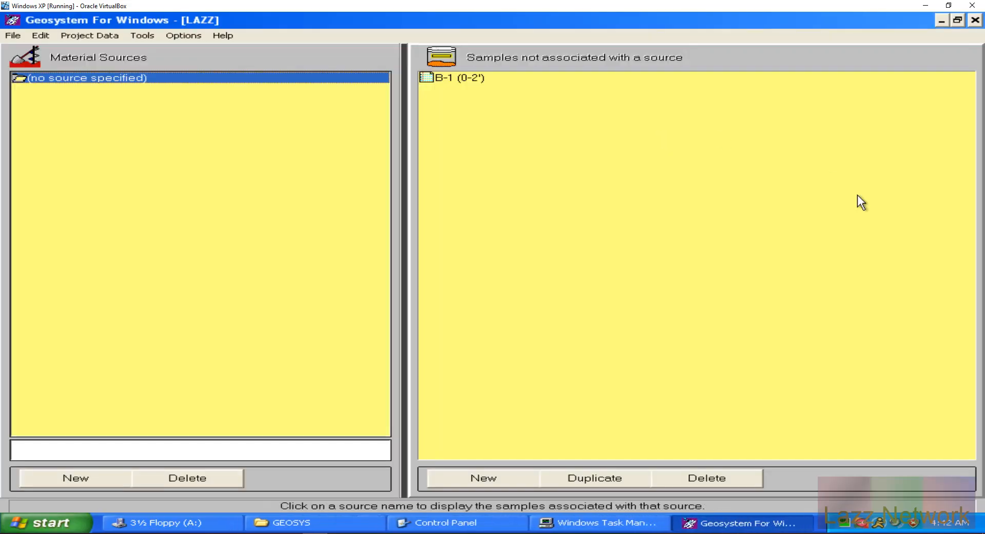
Step: Open sample B-1 (0-2') and start its Atterberg Limits test module
double_click(463, 81)
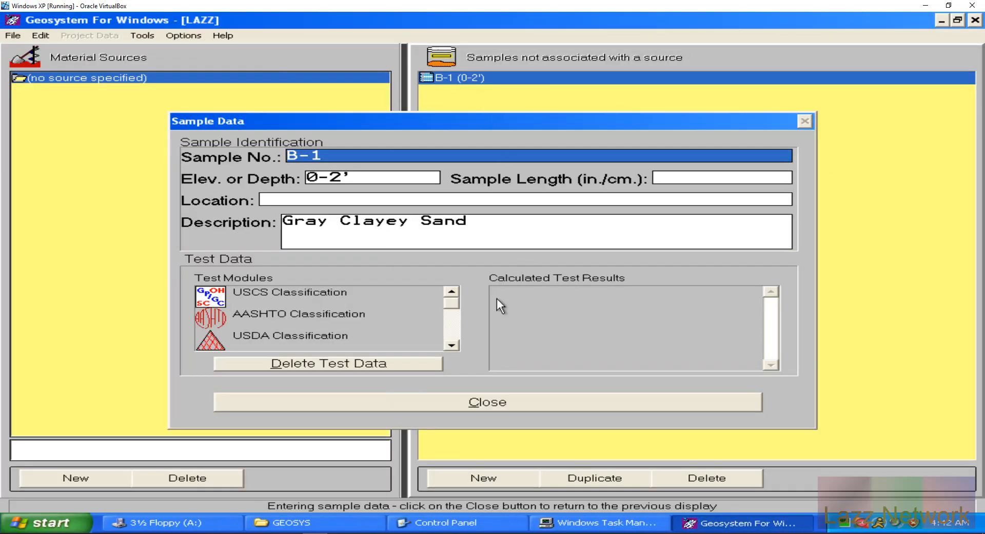
click(450, 345)
click(451, 345)
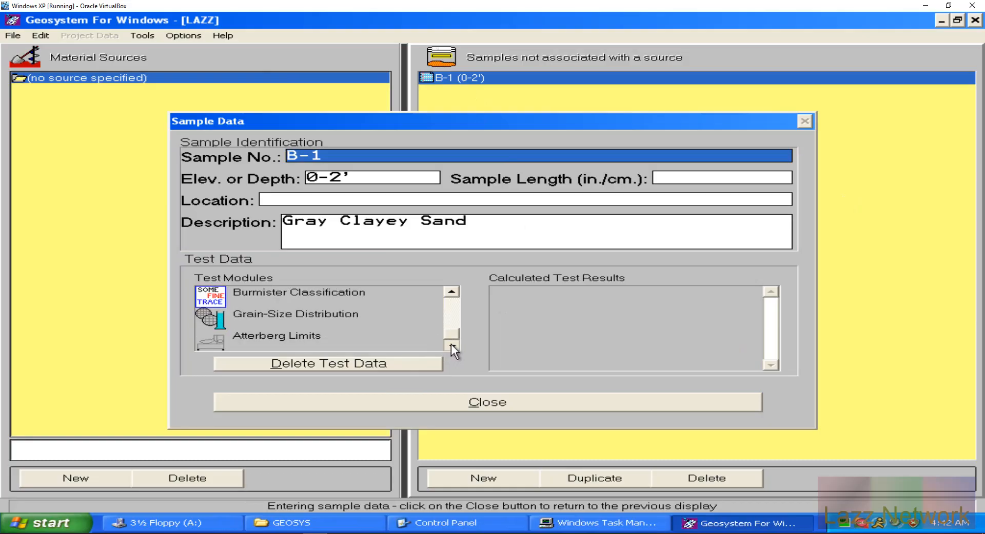
click(263, 342)
double_click(268, 334)
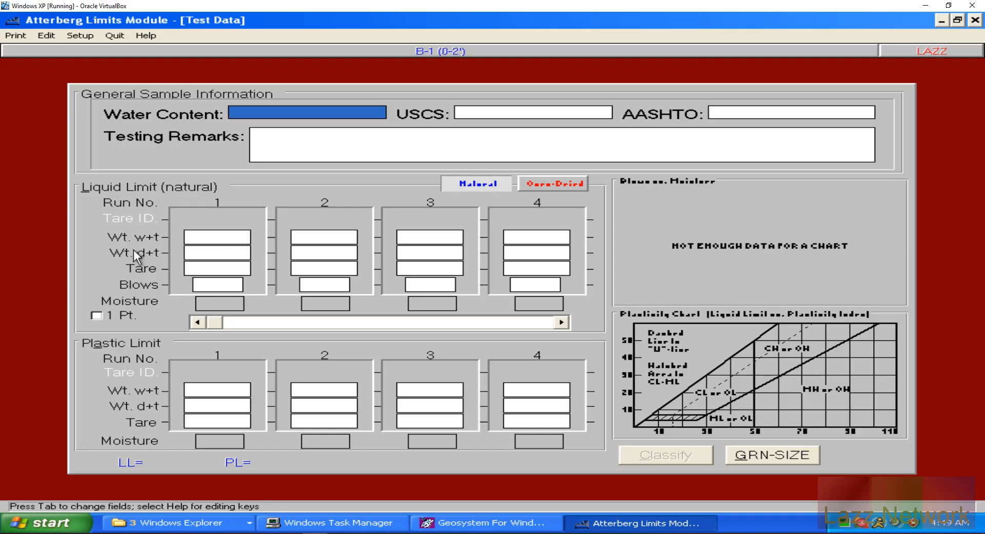
Step: Place the cursor in the Liquid Limit run 1 Wt. w+t field
click(204, 237)
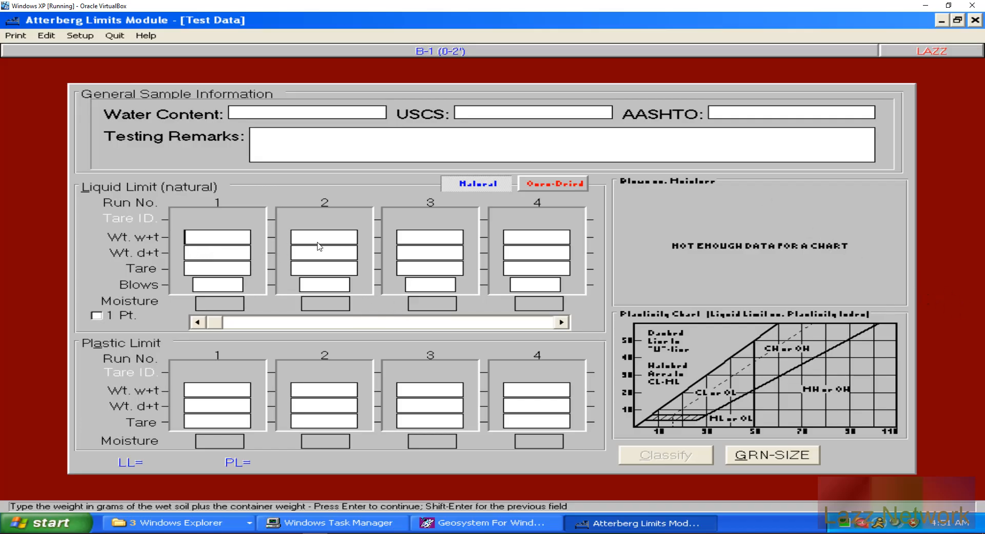
Step: Enter liquid-limit run 1: wet 28.28, dry 25.70, tare 19.46, 32 blows
key(Return)
click(195, 238)
text(28.28)
key(Return)
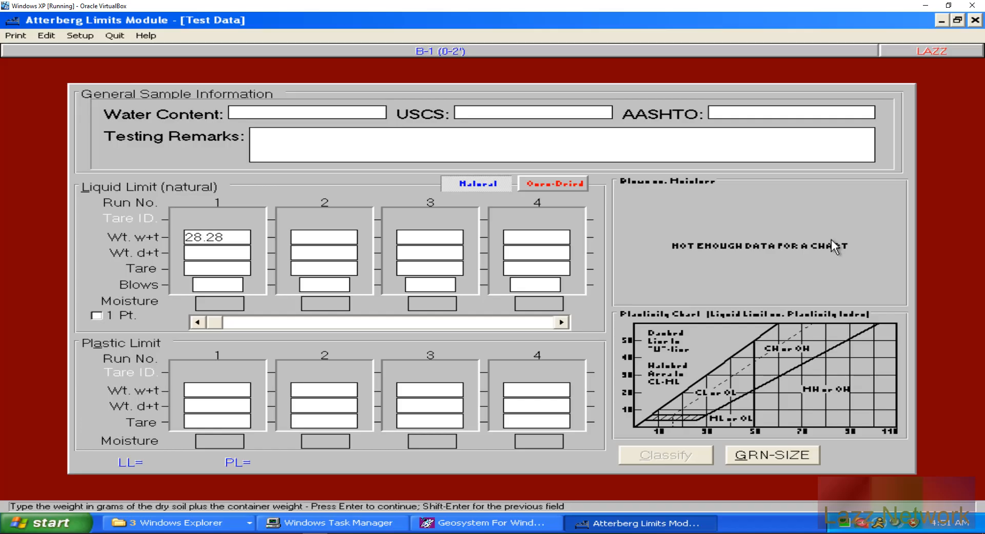
text(25.70)
key(Return)
text(19.)
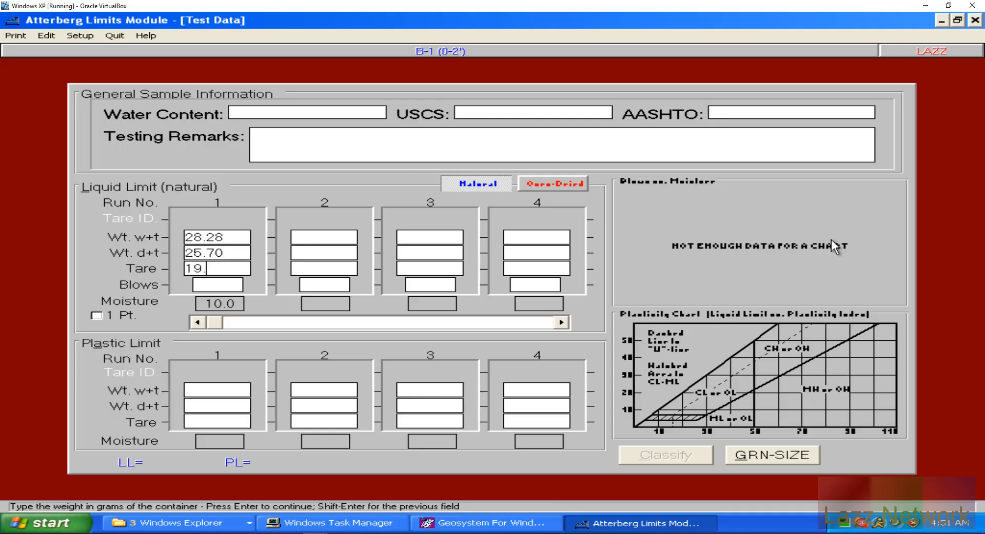
text(46)
key(Return)
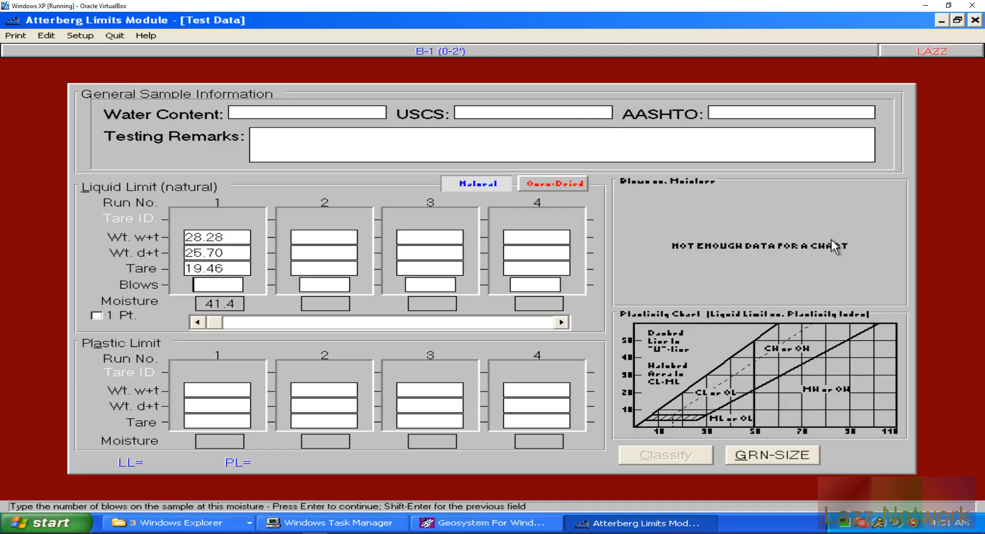
text(32)
key(Return)
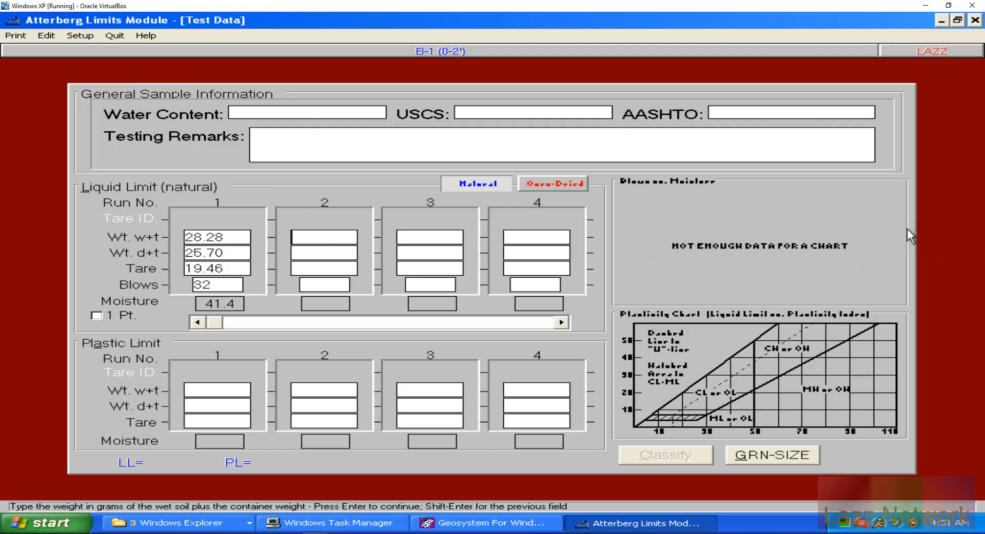
Step: Enter run 2: wet 32.58, dry 29.32, tare 21.58, 27 blows
text(32.58)
key(Return)
text(29.32)
key(Return)
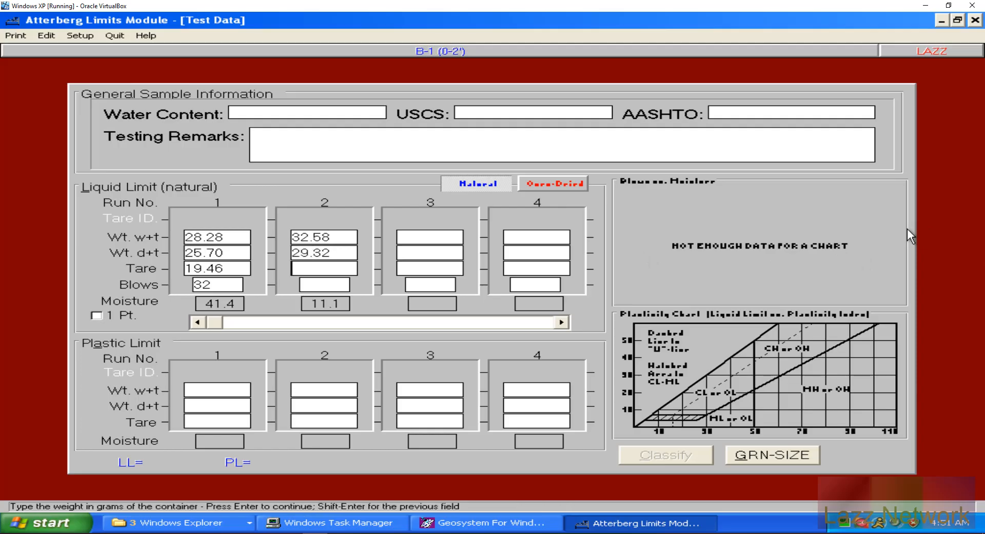
text(21.58)
key(Return)
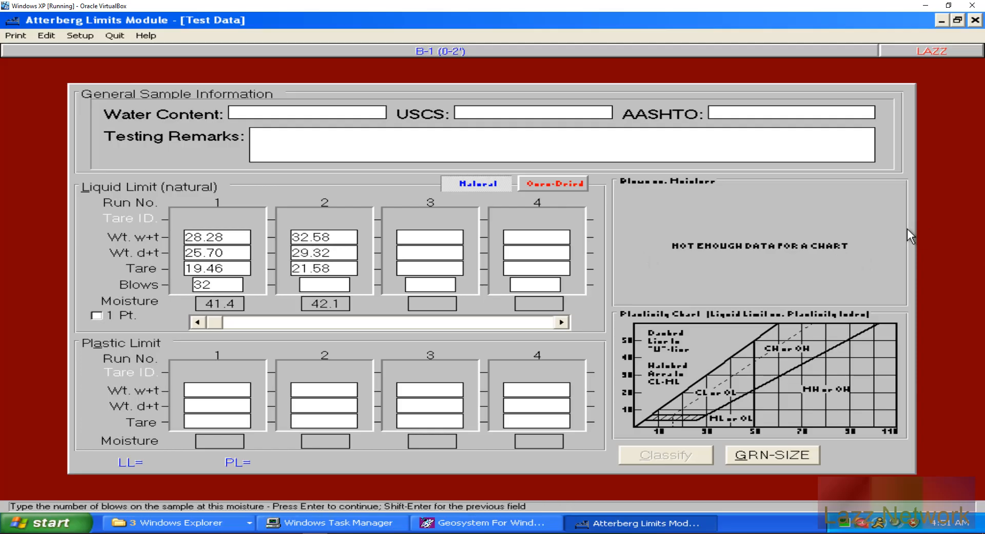
text(27)
key(Return)
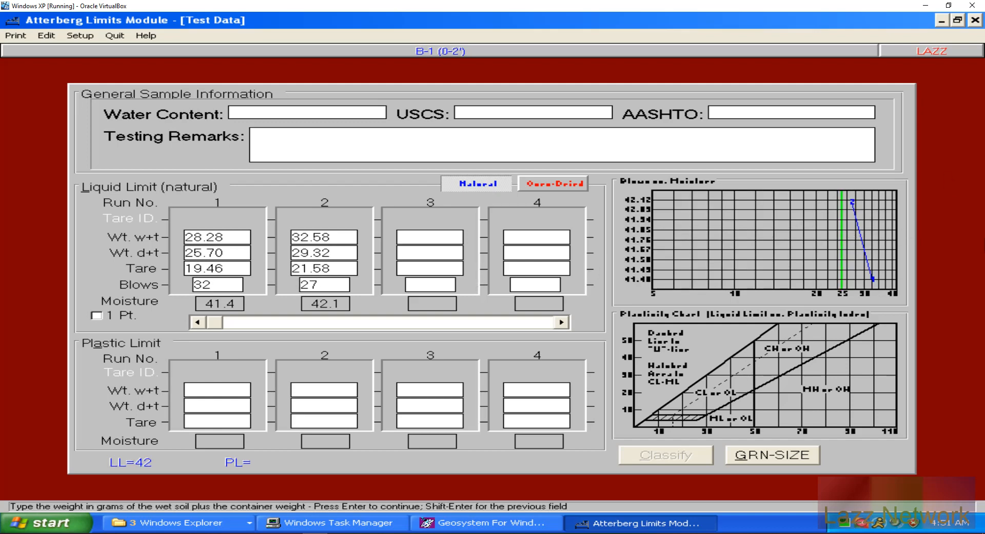
Step: Enter run 3: wet 31.36, dry 28.16, tare 21.08, 20 blows, giving LL=43
text(31.36)
key(Return)
text(28.16)
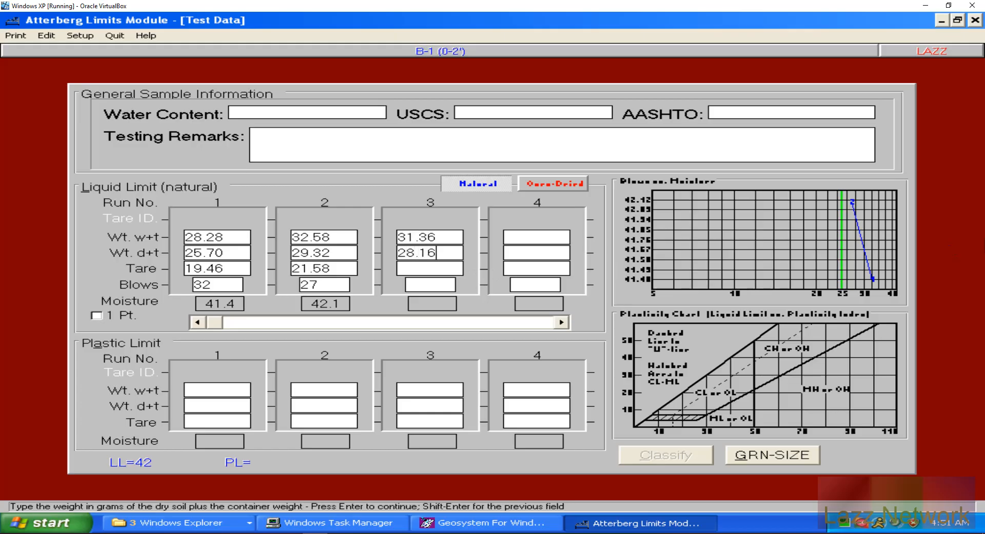
key(Return)
text(21.08)
key(Return)
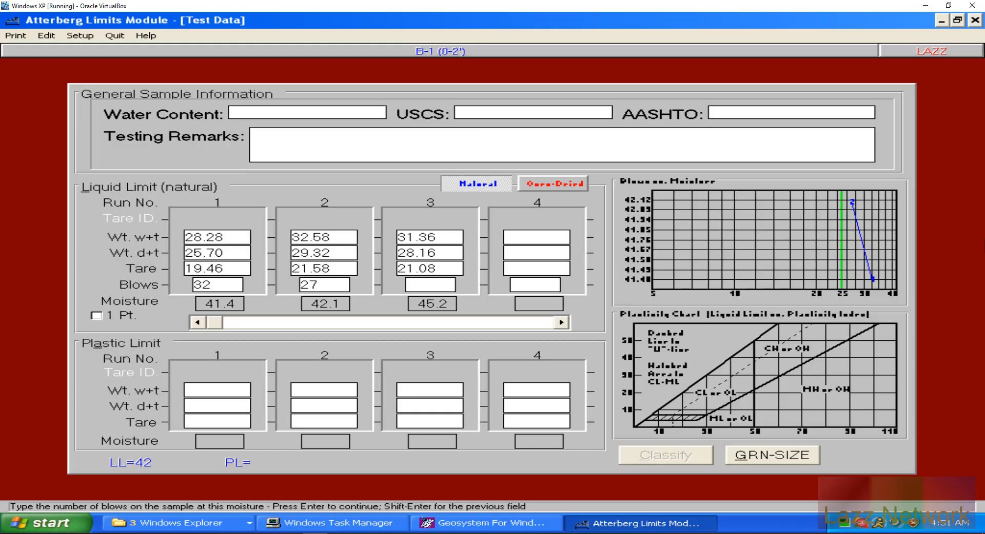
text(20)
key(Return)
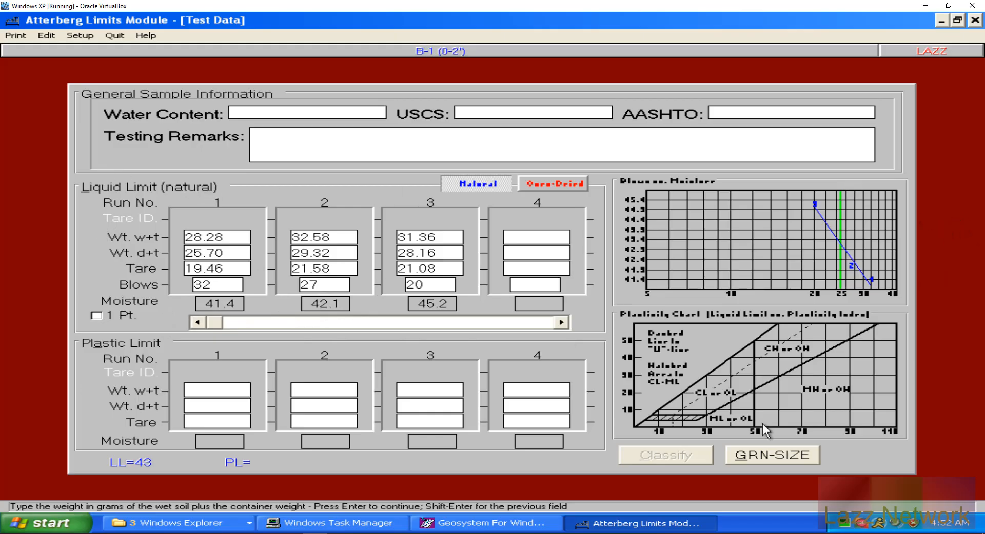
click(515, 524)
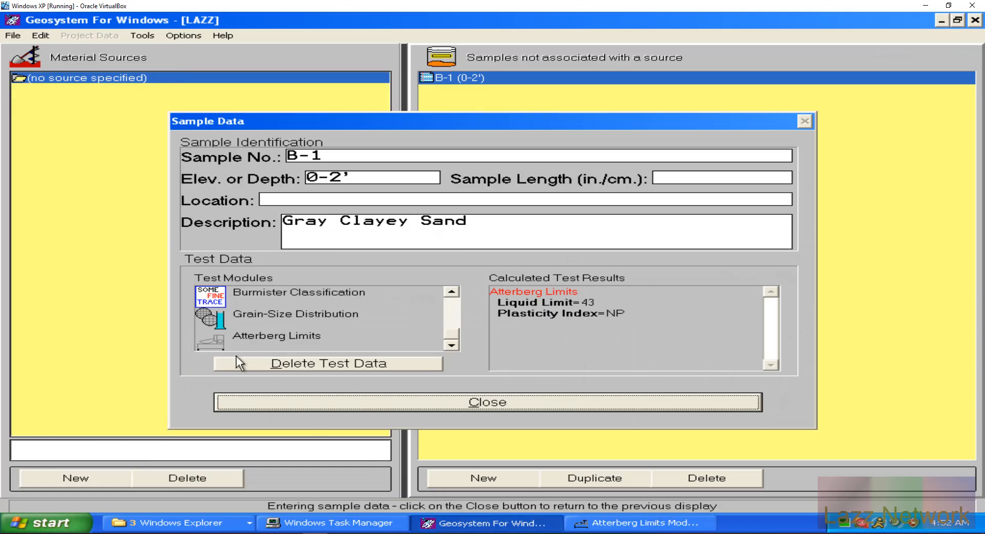
click(217, 340)
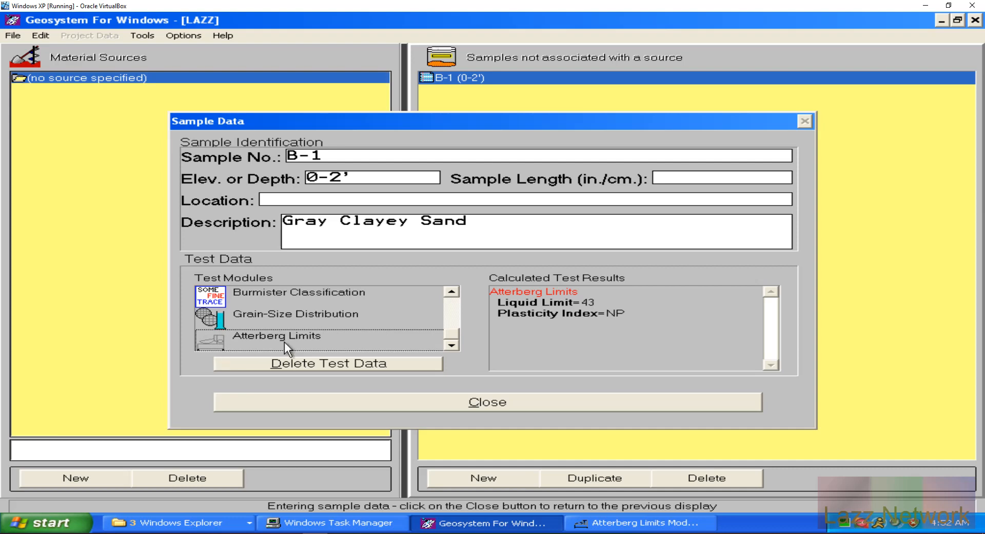
click(658, 523)
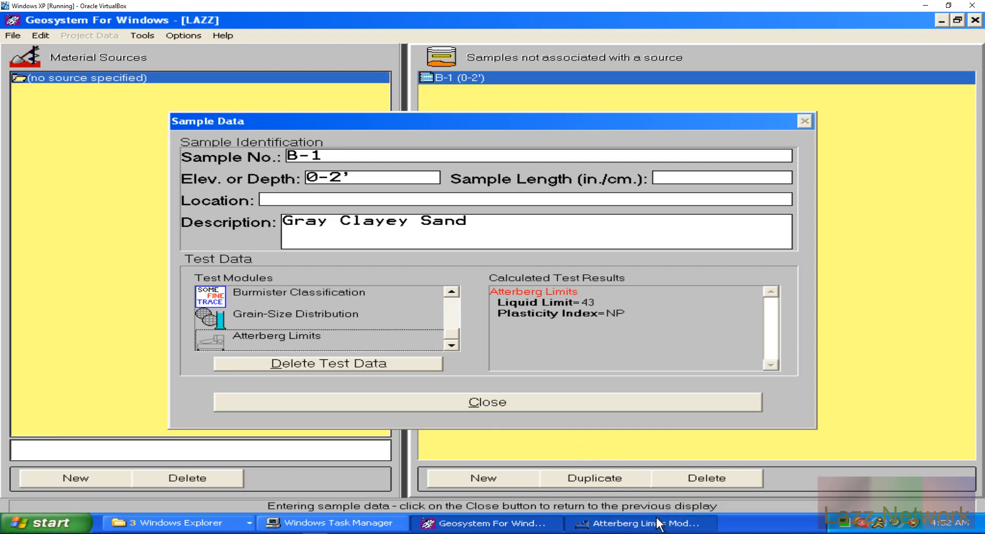
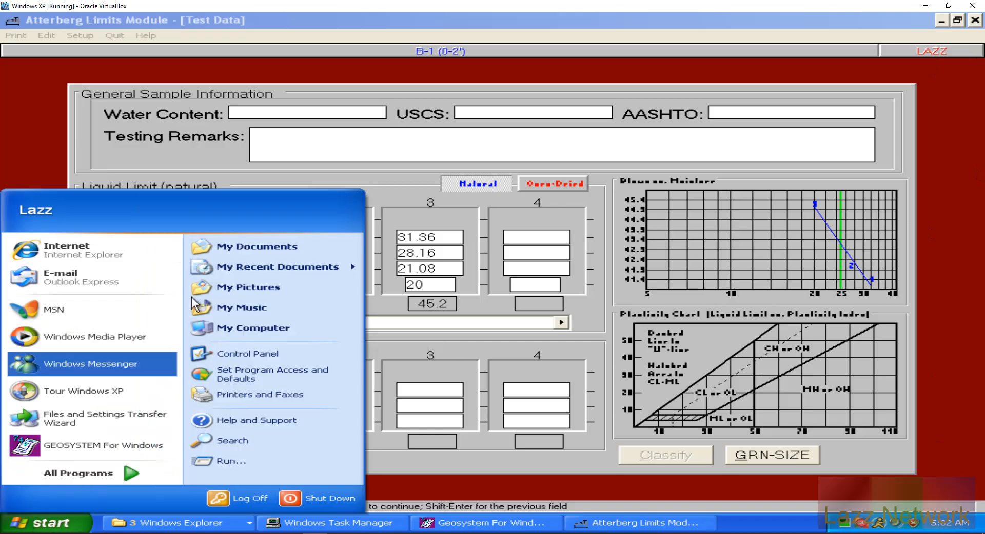
Step: Launch Windows Calculator from Accessories and drag it off the liquid-limit data
click(58, 471)
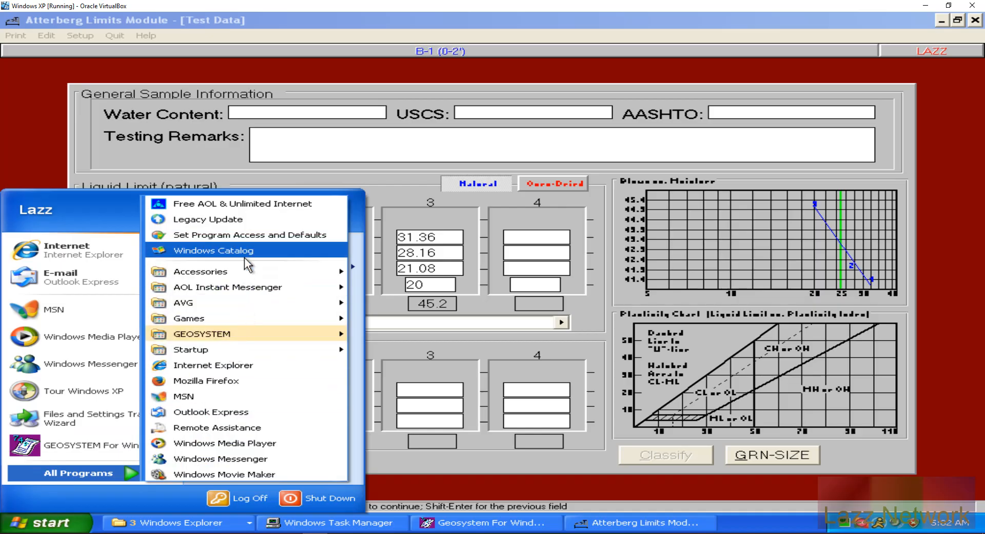
mouse_move(245, 273)
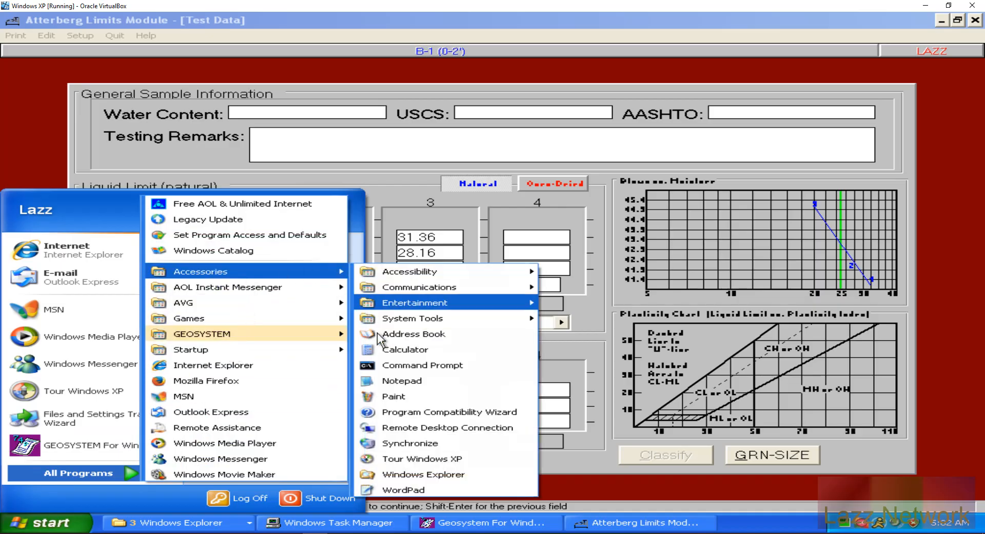
click(402, 351)
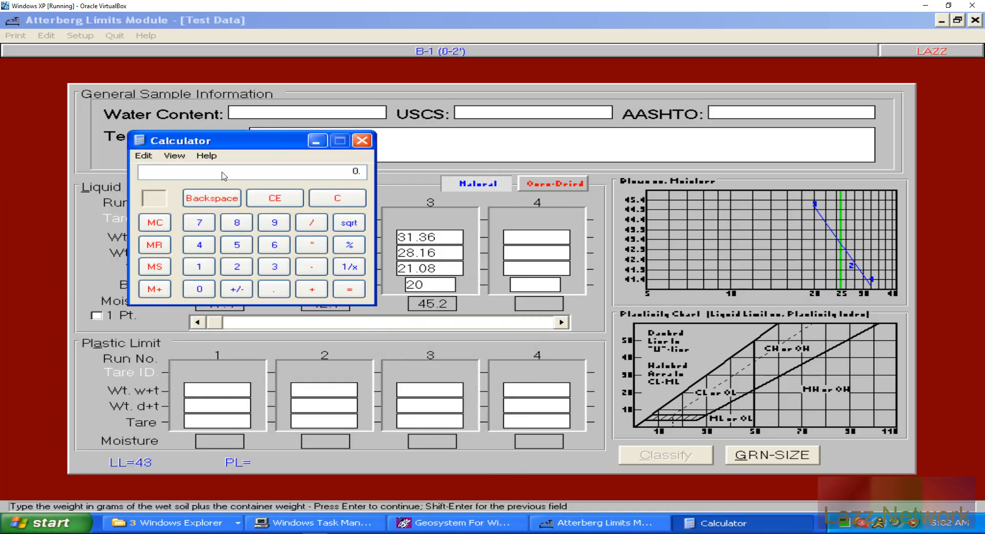
drag(230, 142, 592, 146)
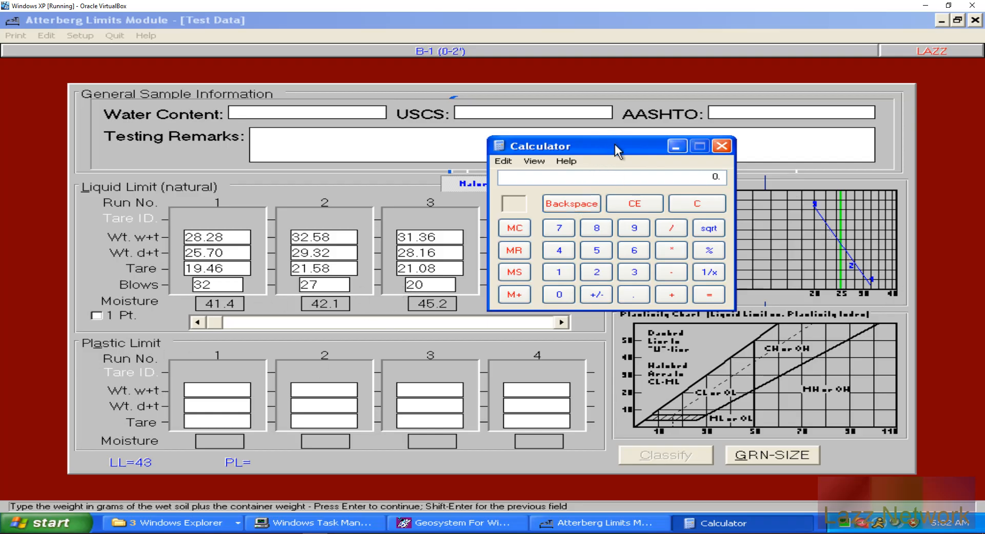
Step: Average the moisture contents 41.4, 42.1 and 45.2 in Calculator, giving 42.9
text(41)
text(.4)
text(+42.1+)
text(45.3)
key(BackSpace)
text(2=)
text(/3=)
Step: Close Calculator and change run 2's blow count from 27 to 24
click(693, 204)
click(721, 148)
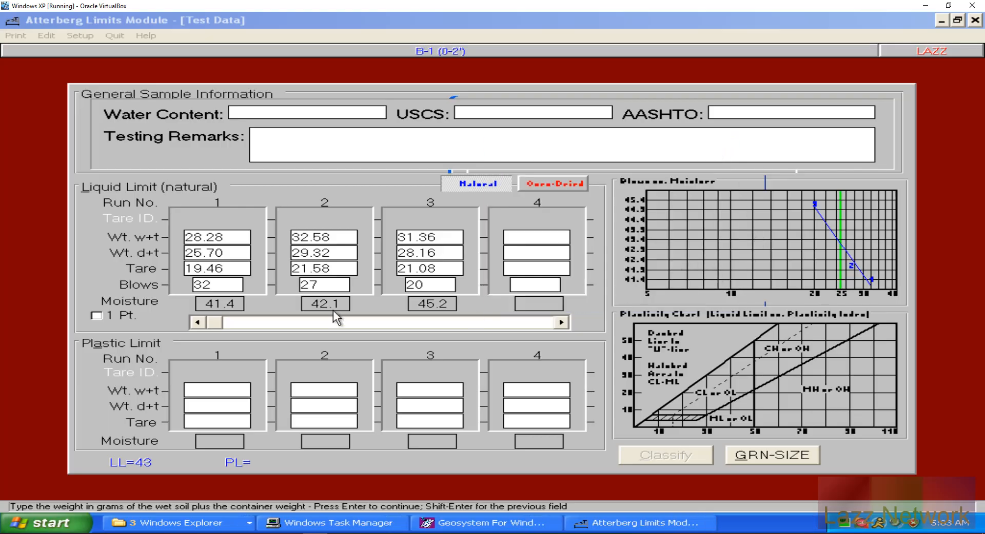
click(322, 285)
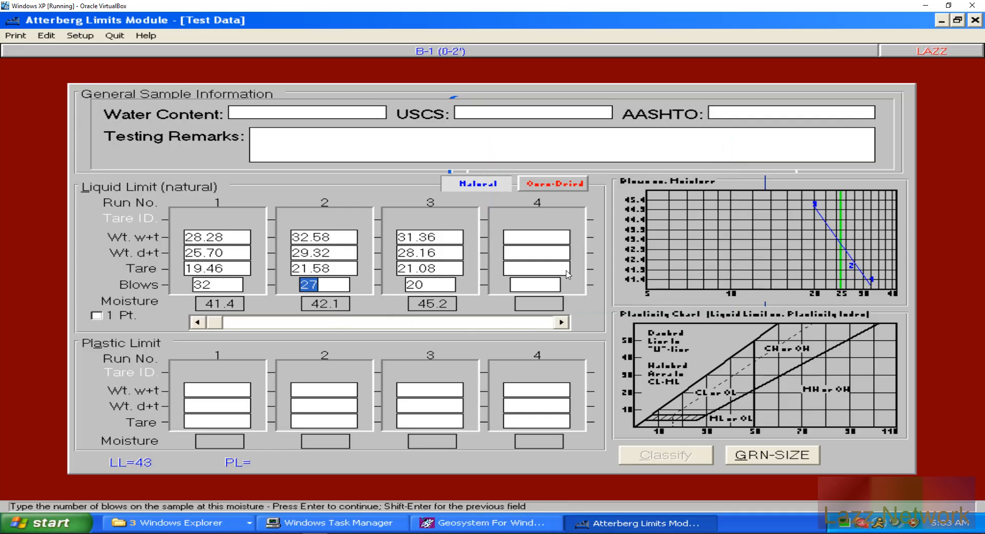
text(24)
key(Return)
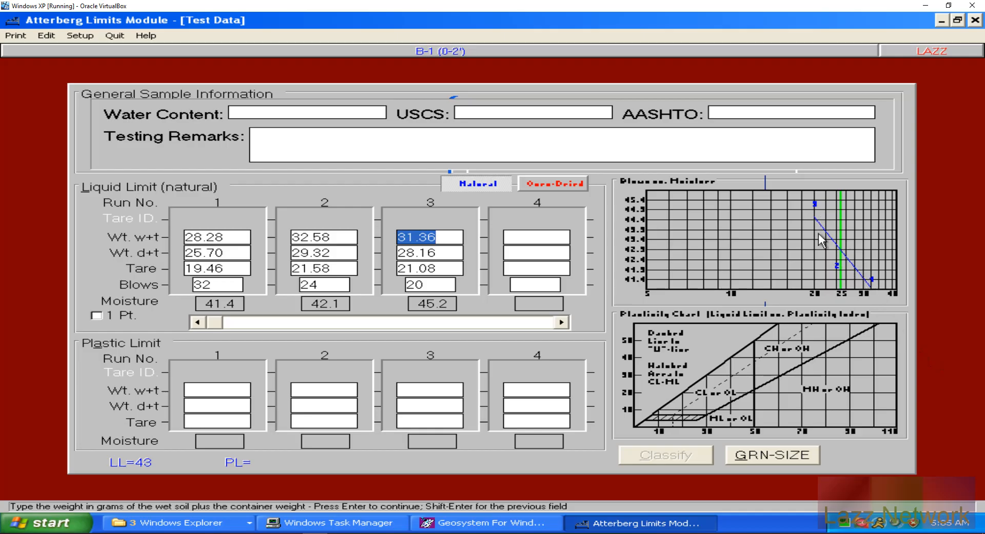
Step: Restore run 2's blow count to 27, with LL still 43
click(324, 286)
text(27)
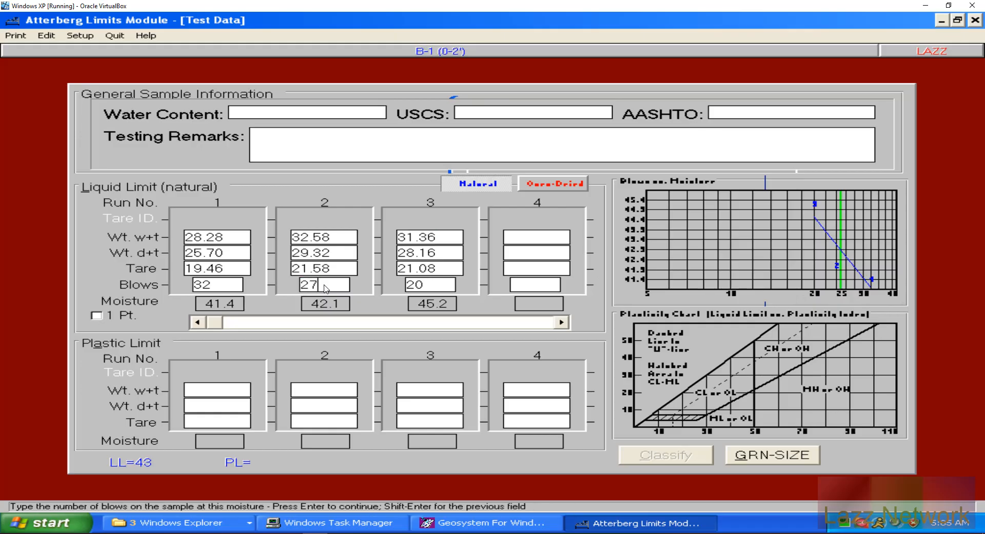
key(Return)
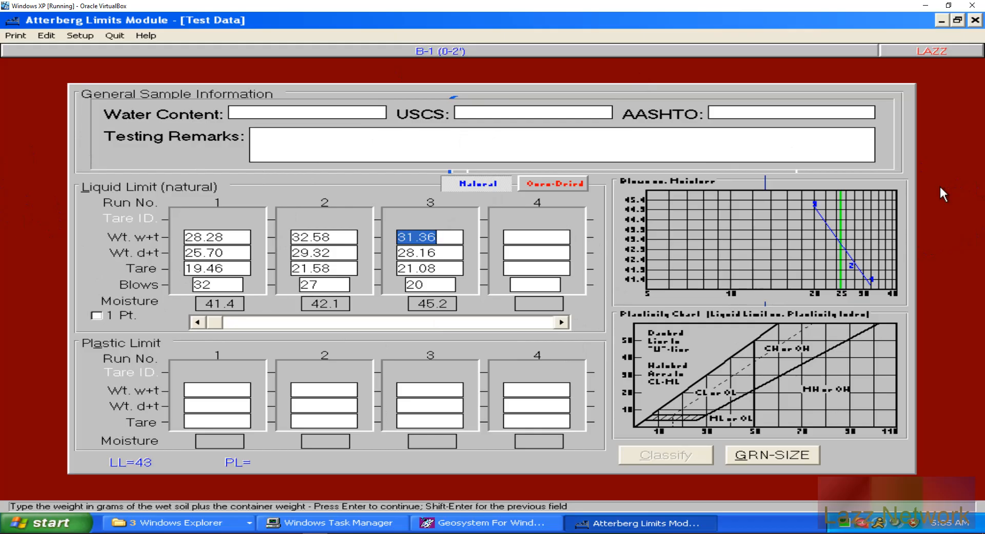
Step: Enter plastic-limit run 1: wet 29.95, dry 28.49, tare 21.50, giving PL=21
click(207, 388)
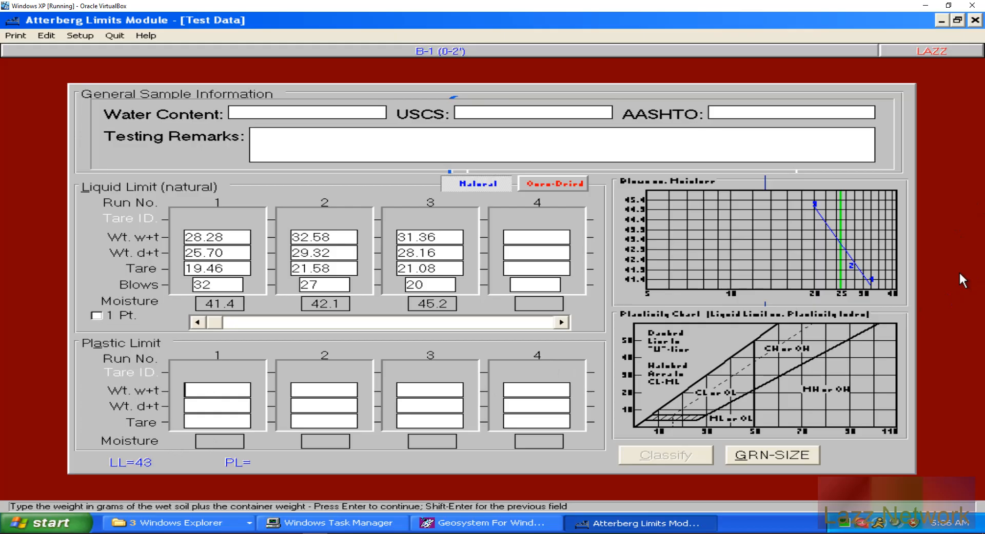
text(29.95)
key(Return)
text(28.49)
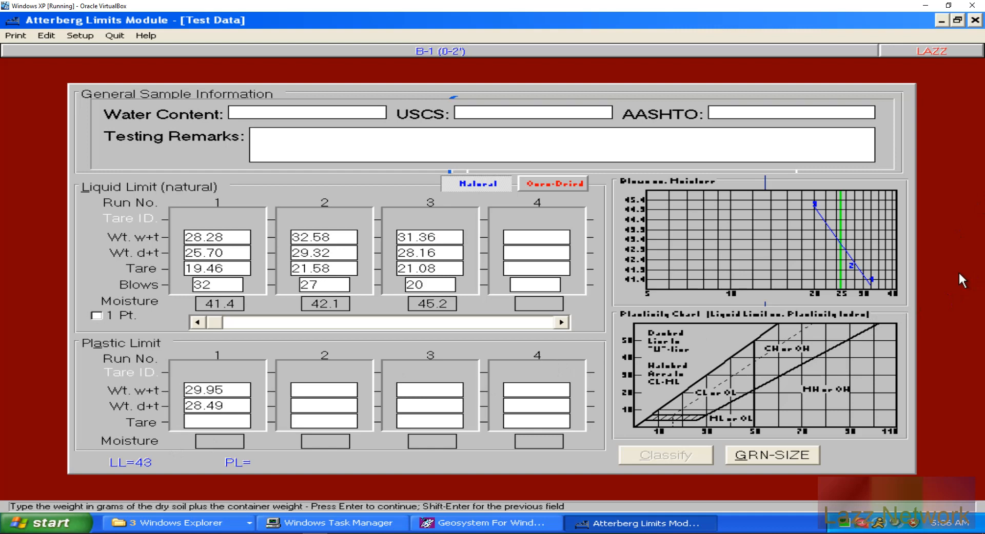
key(Return)
text(21)
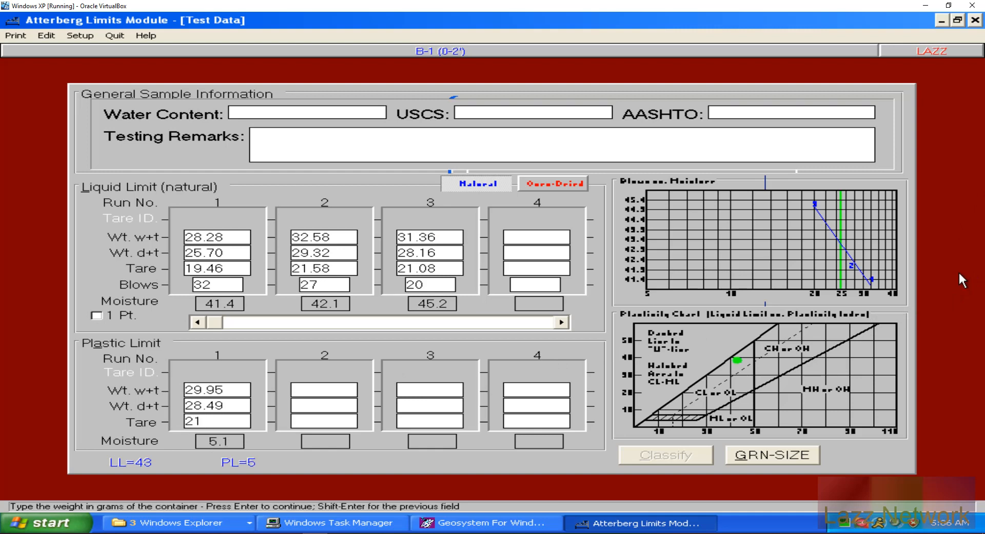
text(.50)
key(Return)
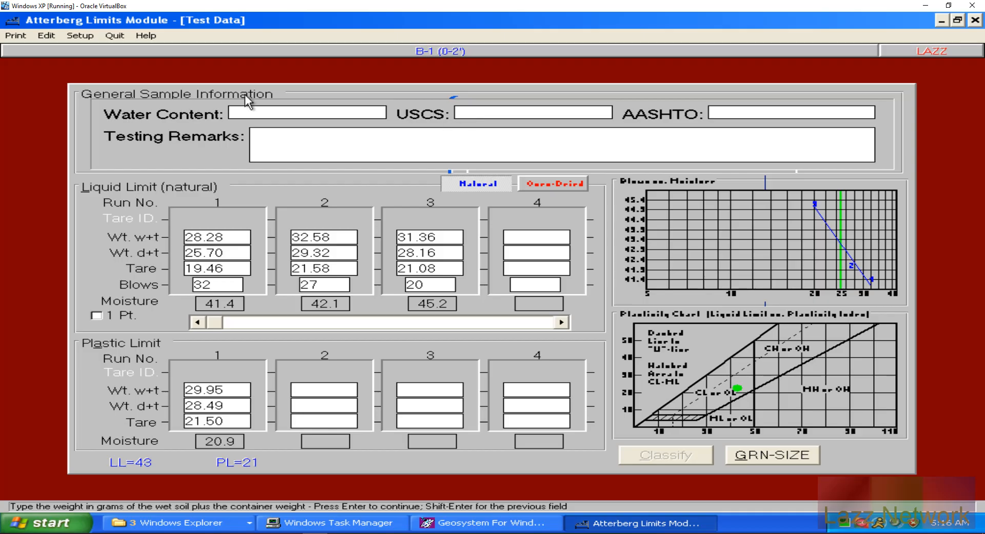
Step: Check the Print and Setup options without changes, then quit to B-1's Sample Data
click(17, 36)
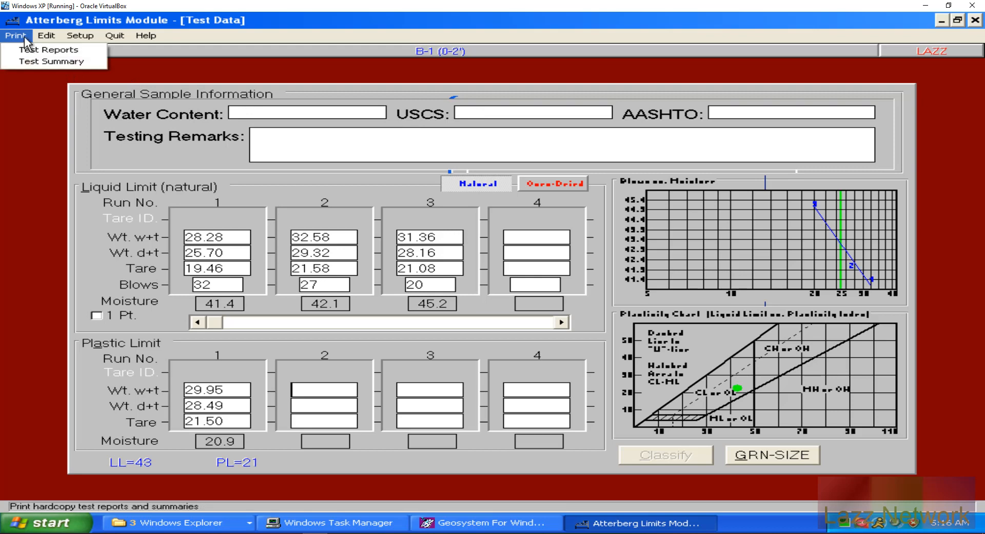
mouse_move(41, 44)
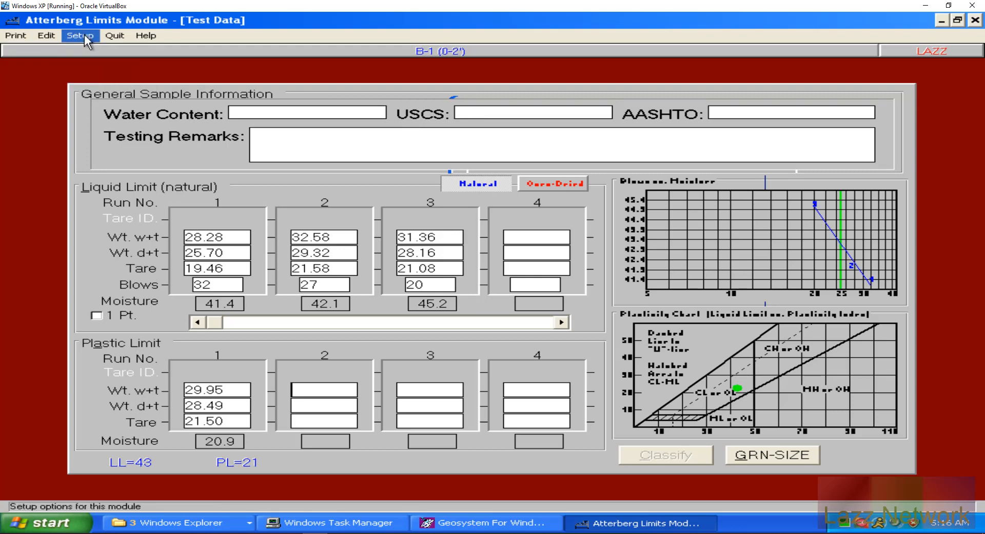
click(83, 36)
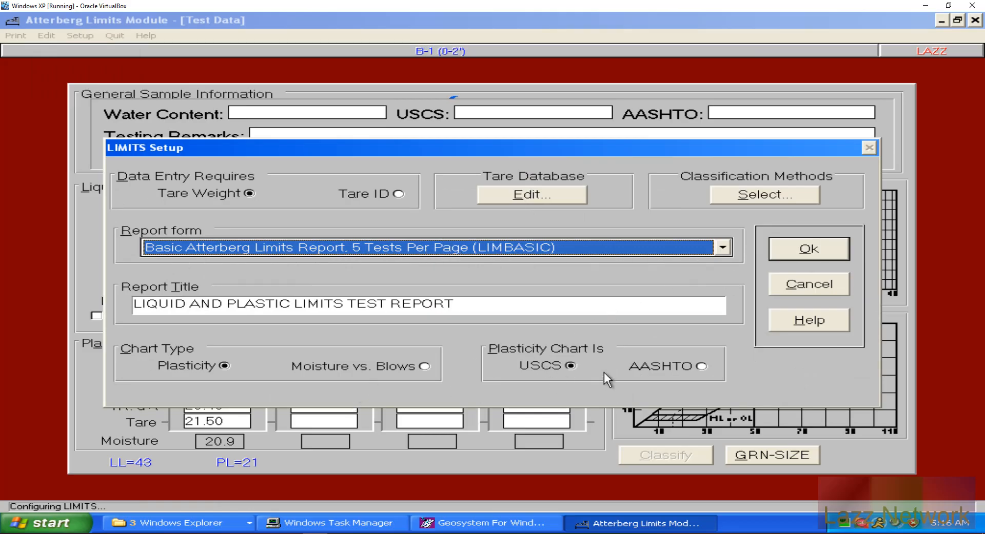
click(807, 251)
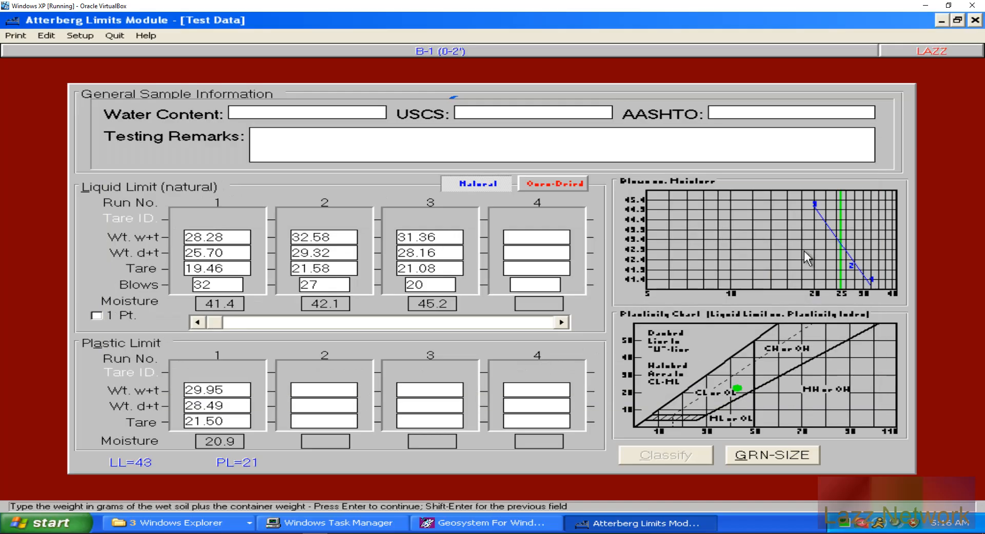
click(80, 34)
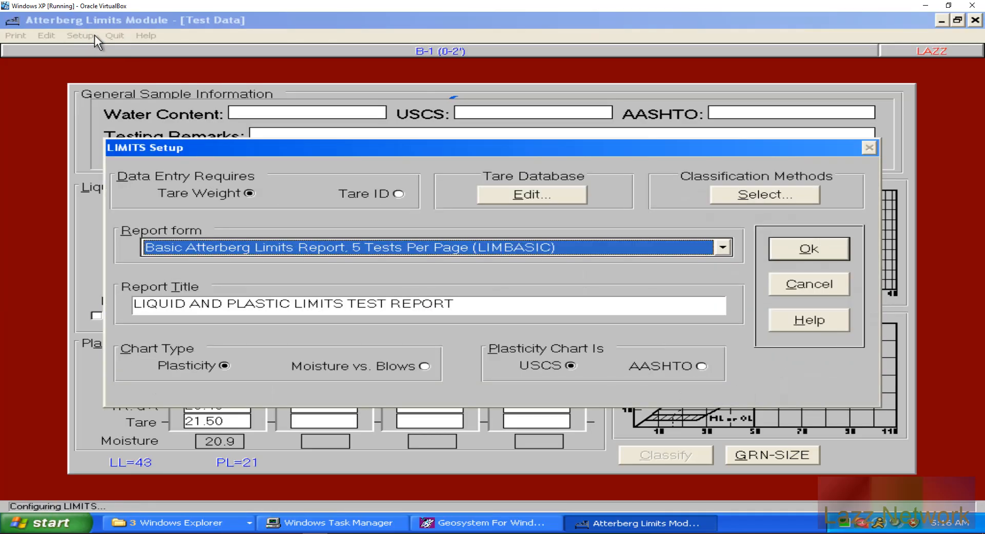
click(821, 285)
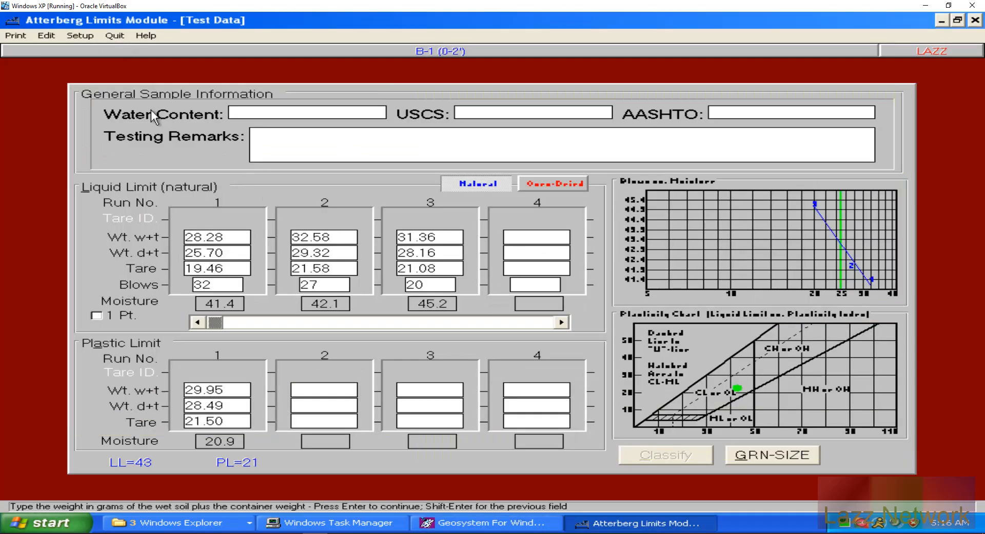
click(115, 36)
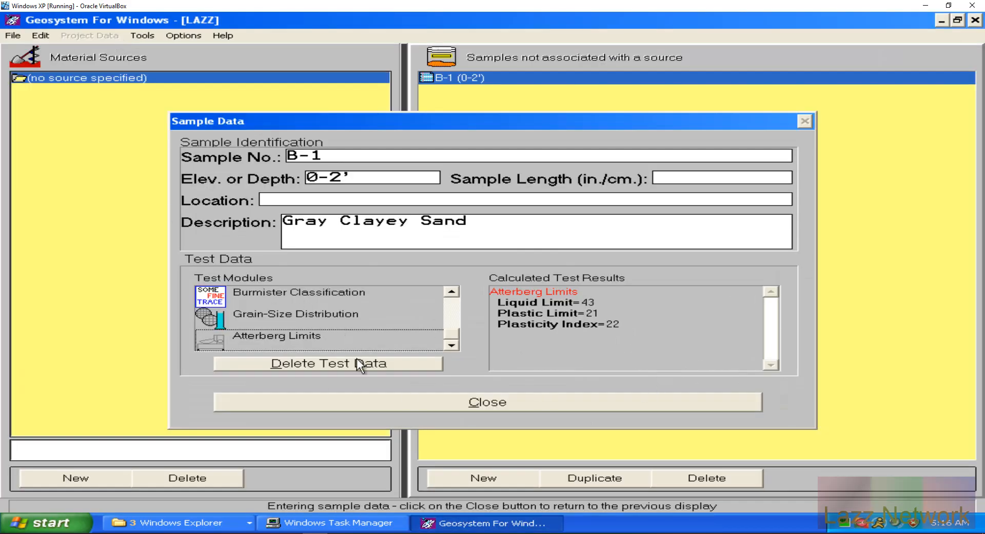
Step: Scroll the Test Modules list up and open USCS Classification for B-1
click(448, 319)
double_click(279, 292)
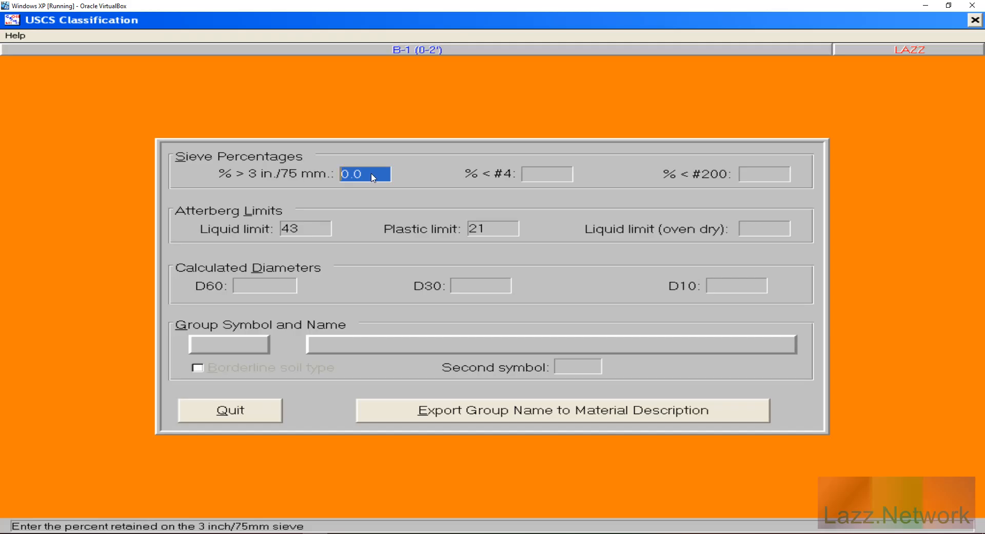
click(550, 181)
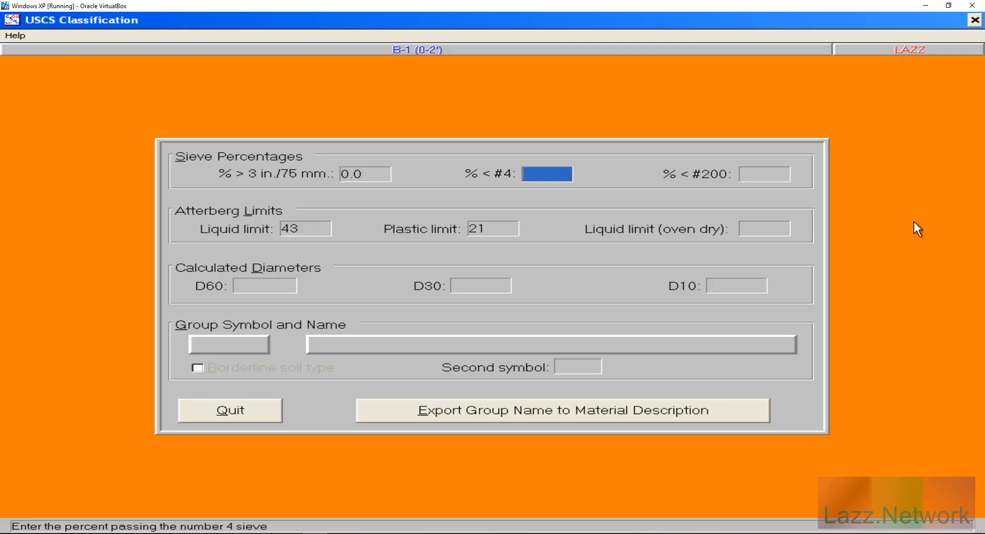
Step: Replace 0.0 with 100.0 as the percent passing the #4 sieve
text(0.0)
click(784, 174)
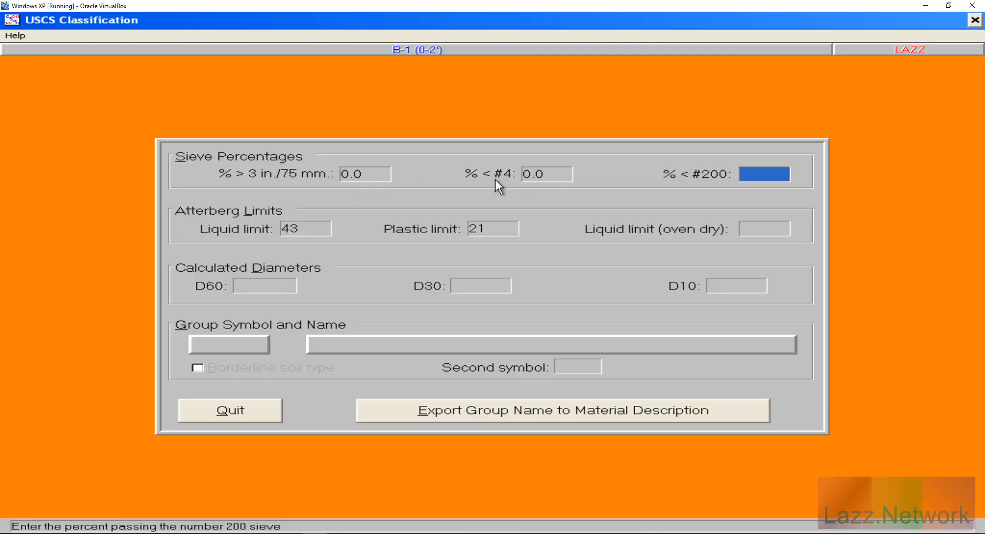
click(564, 174)
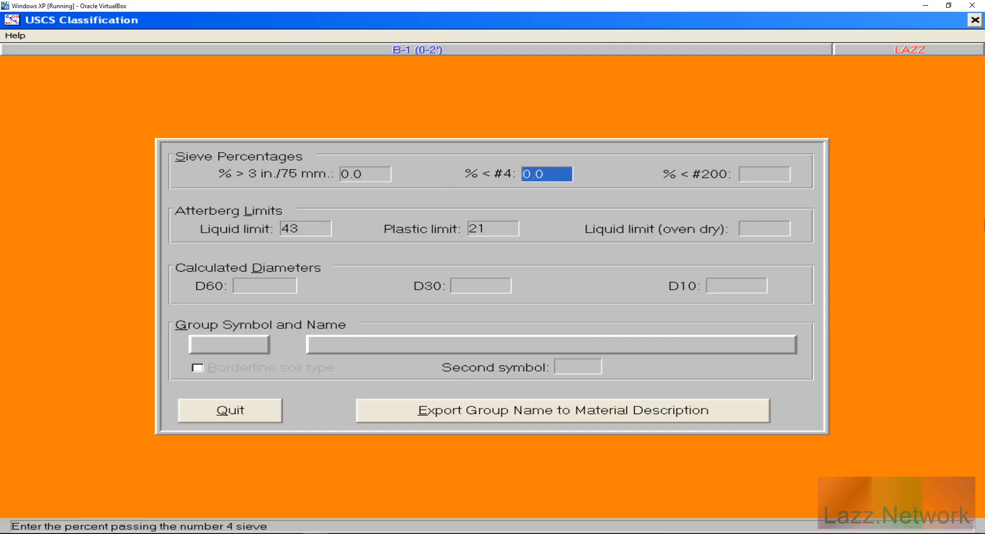
key(BackSpace)
text(100.0)
click(770, 173)
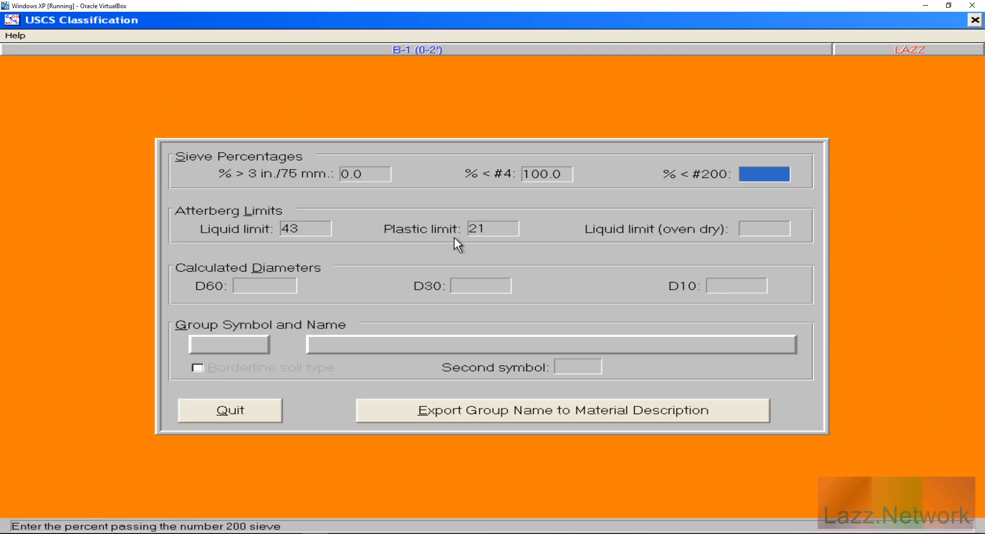
Step: Quit the USCS form and launch Calculator from the Start menu
click(224, 412)
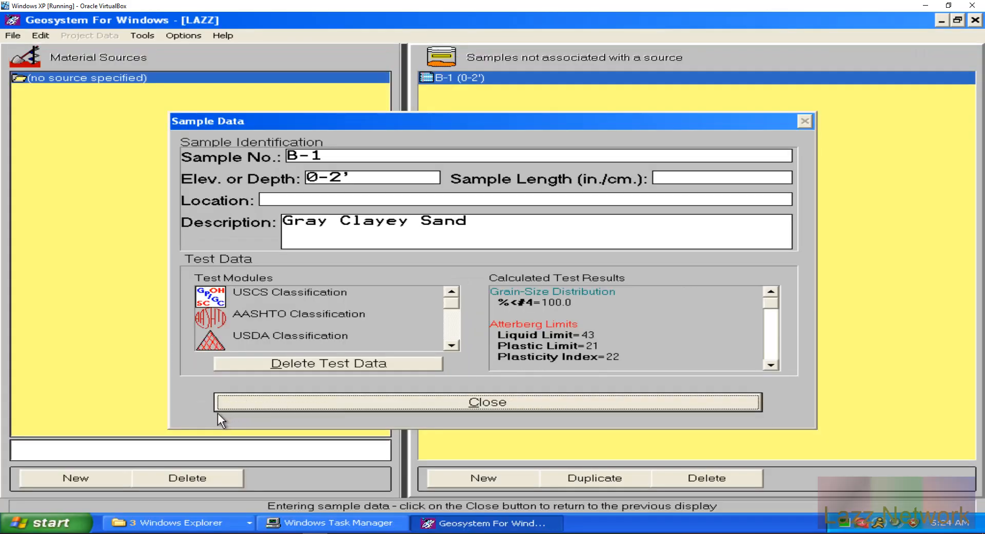
click(46, 523)
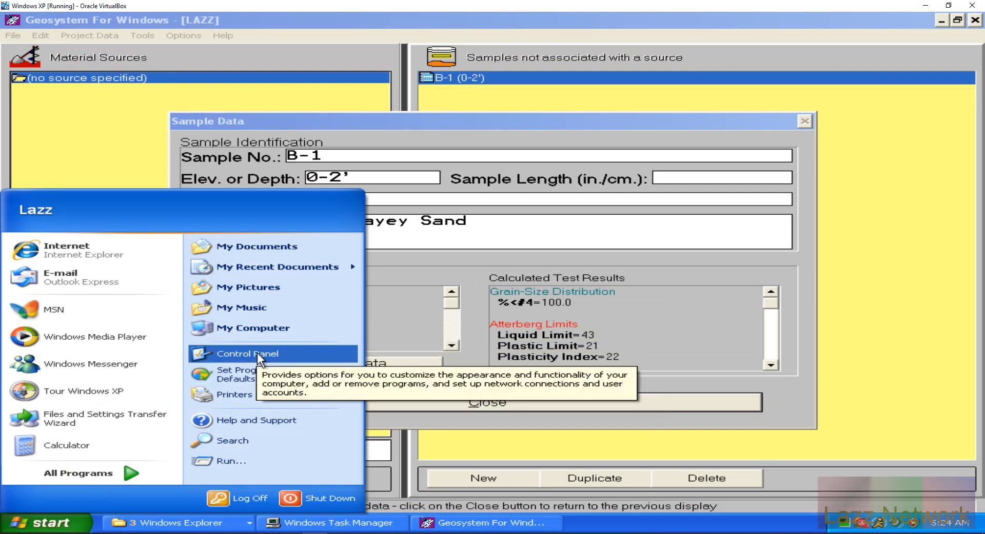
click(79, 447)
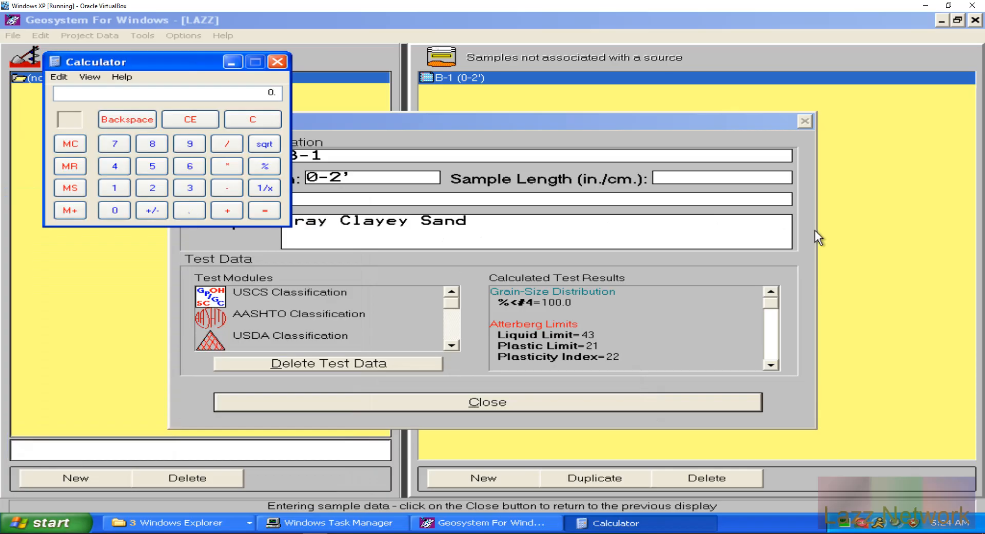
Step: Subtract 50.76 from 149.31 and store the 98.55 result in Calculator memory
text(149.31)
text(-50.76)
key(Return)
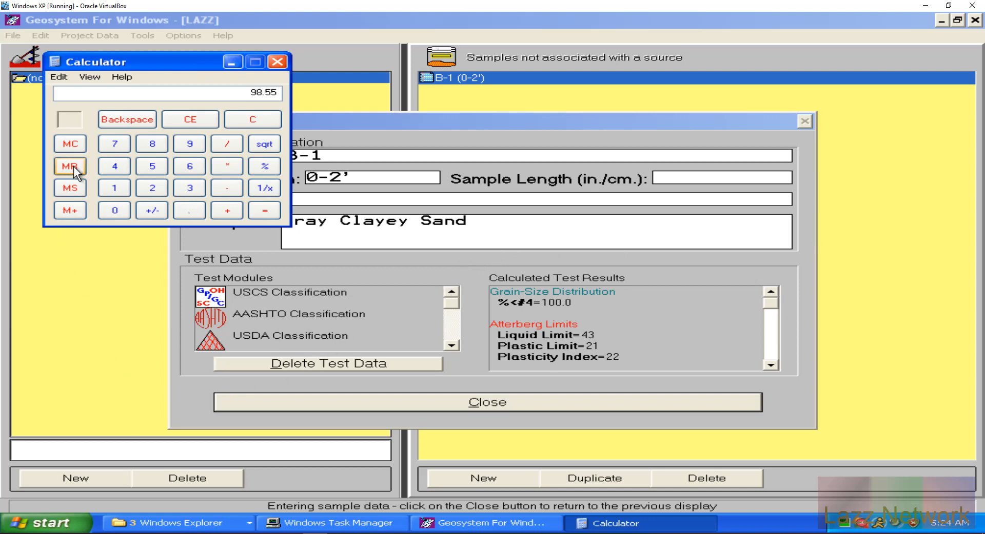
click(72, 209)
click(262, 125)
Step: Take 9.01/98.55 as a percentage from 100, about 90.86, then minimize Calculator
text(9)
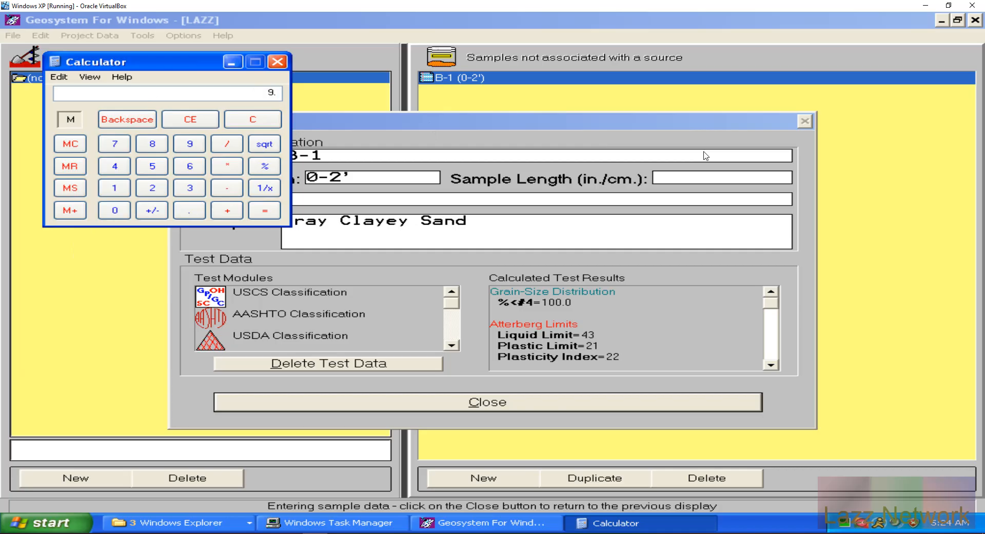
text(.01)
click(70, 167)
key(Return)
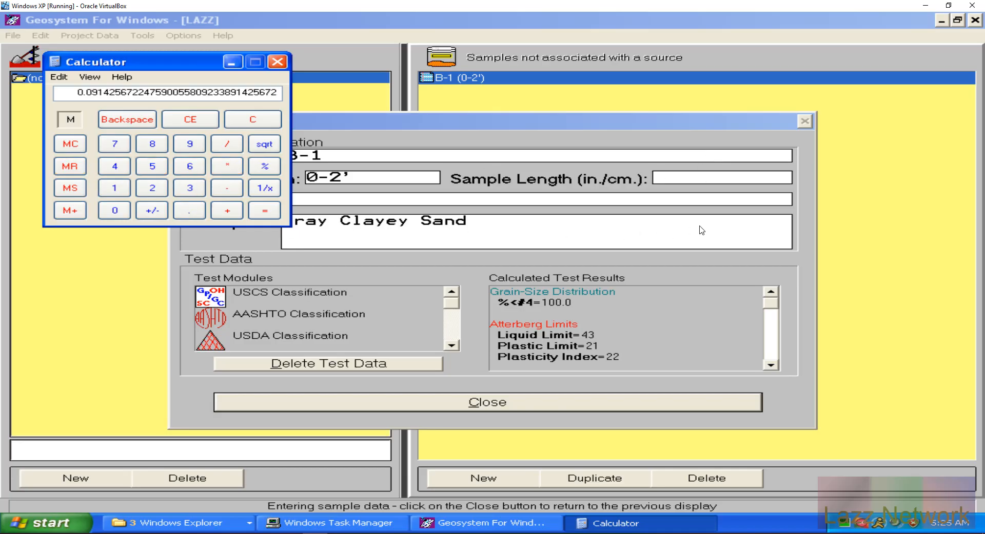
text(100.)
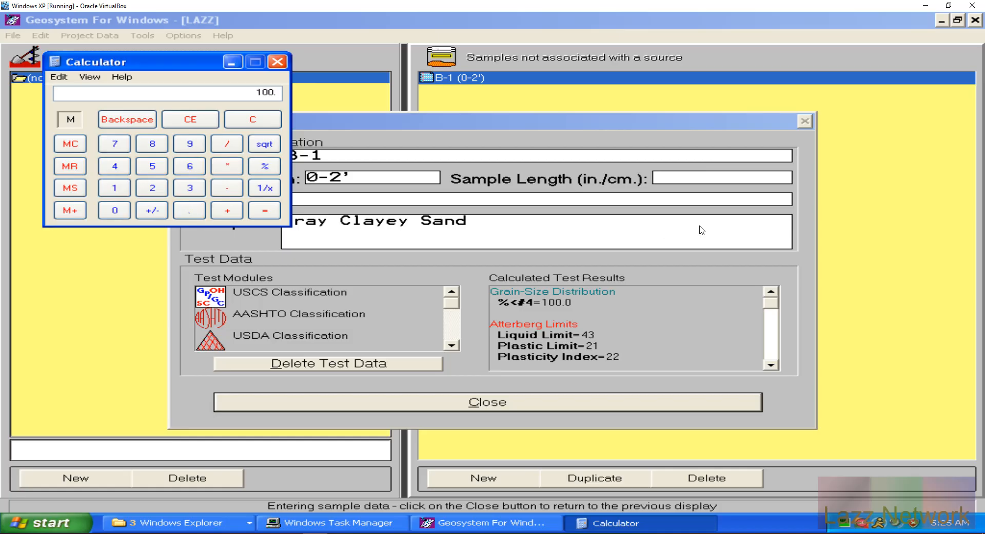
key(Return)
text(100)
key(Return)
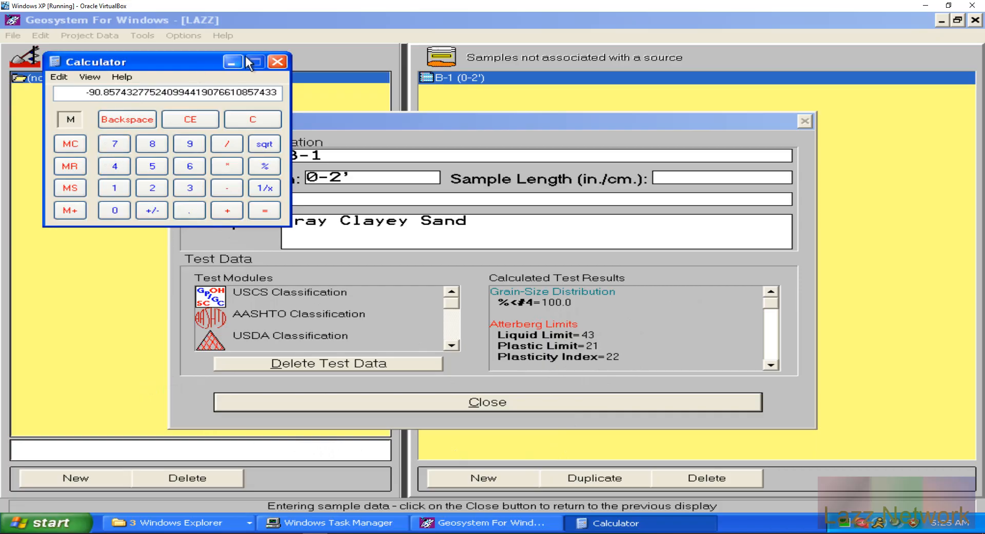
click(232, 62)
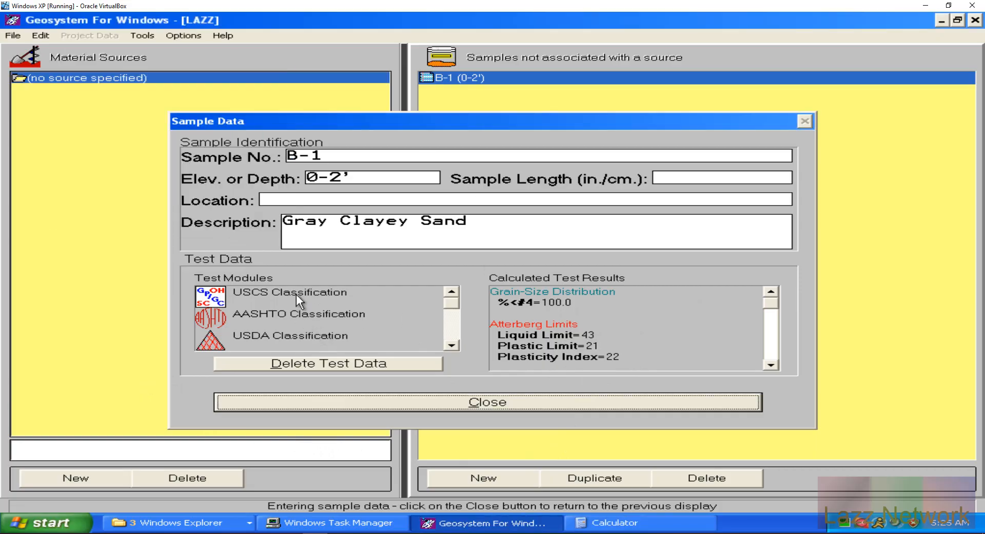
Step: Enter 90.9 percent passing #200 in USCS Classification, classifying B-1 as CL Lean clay
double_click(296, 295)
click(764, 174)
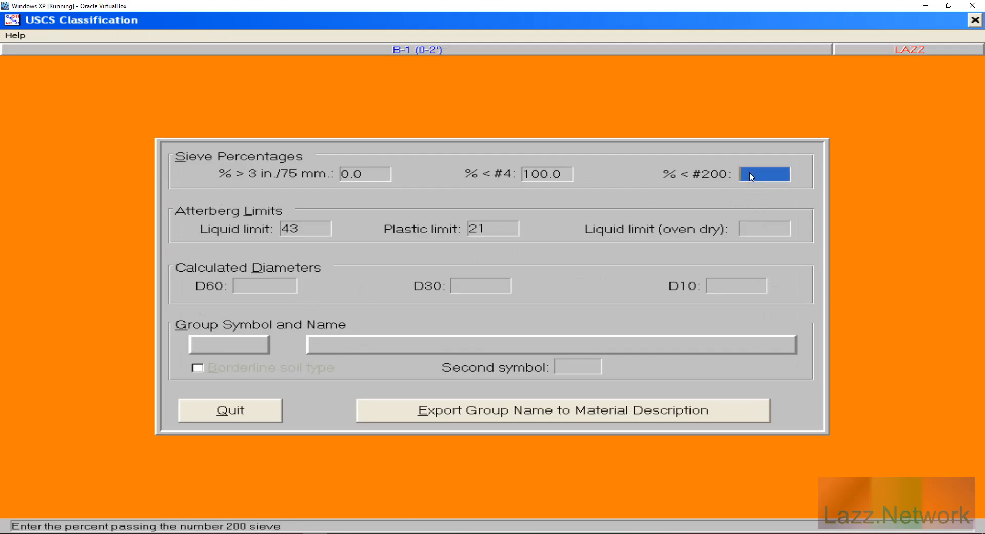
text(90.9)
key(Tab)
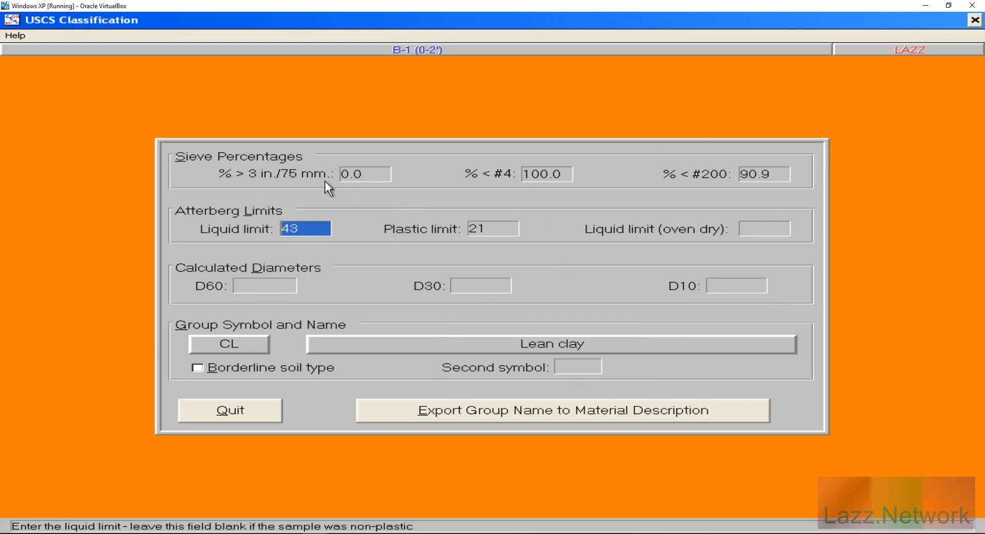
Step: Return to B-1's Sample Data with USCS CL Lean clay recorded, then open AASHTO Classification showing A-7-6(21)
click(226, 408)
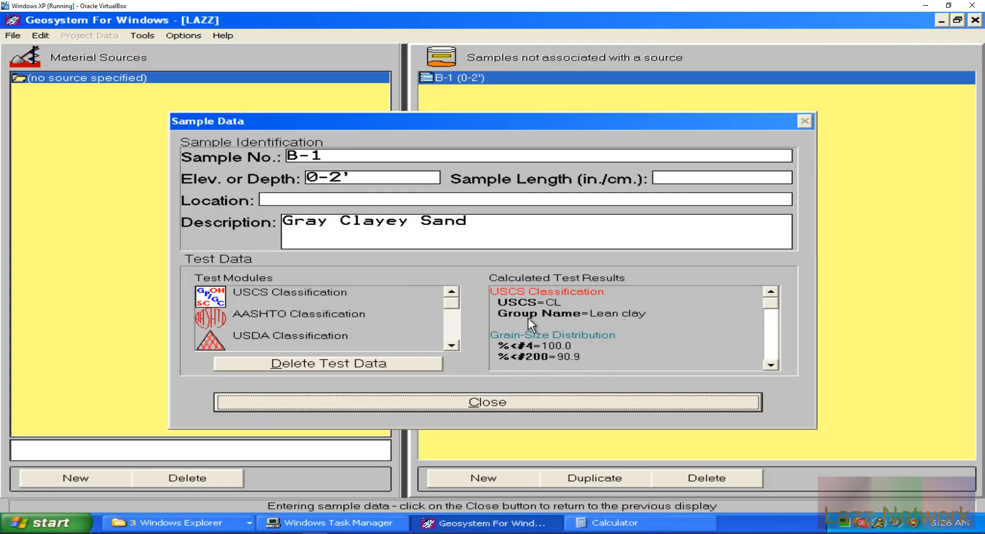
double_click(327, 309)
click(228, 407)
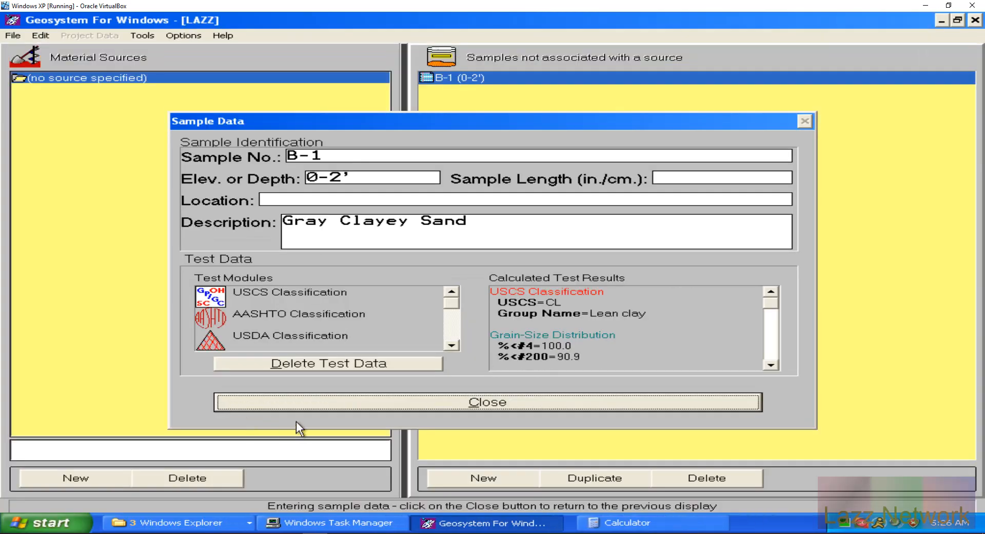
double_click(259, 313)
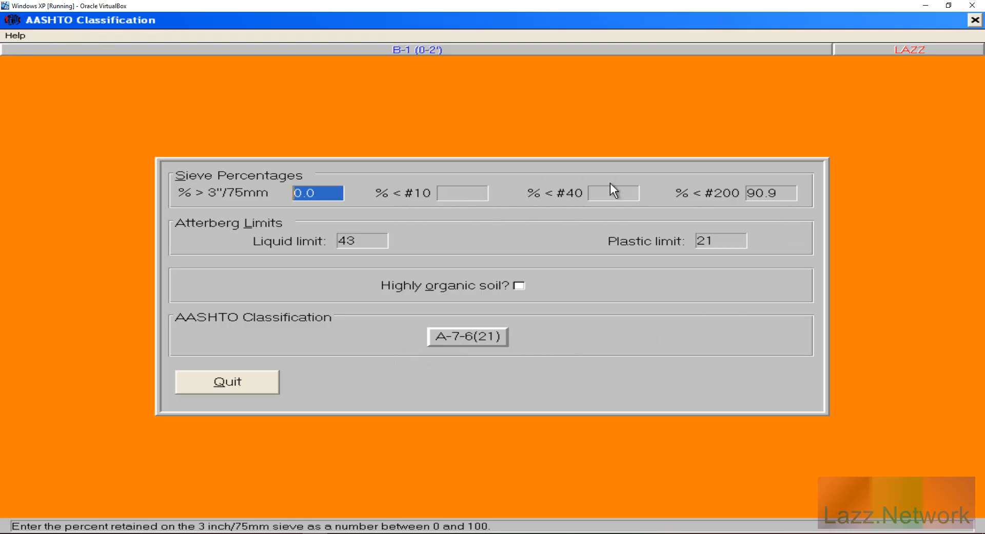
Step: Quit the AASHTO form so B-1's results list AASHTO=A-7-6(21) under USCS=CL, Lean clay
click(220, 381)
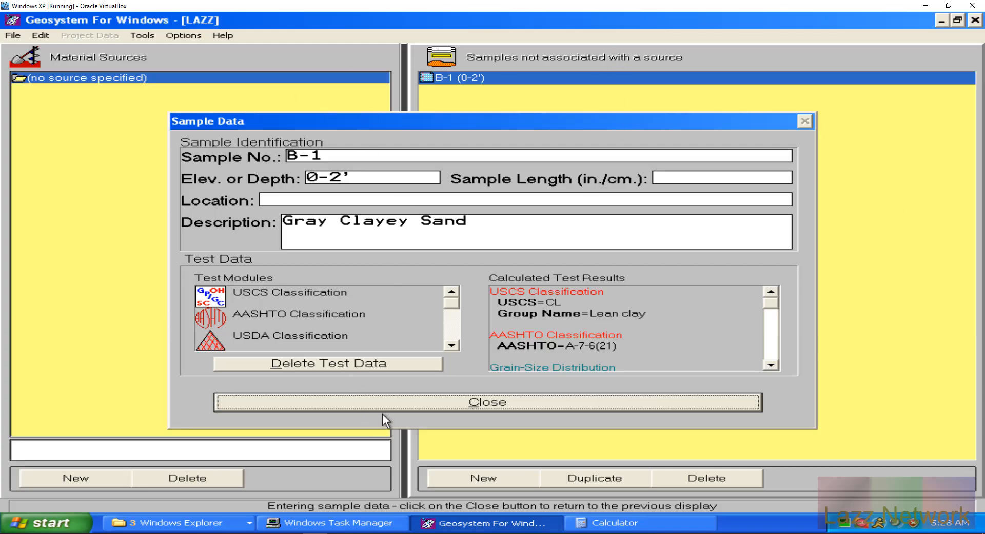
click(770, 365)
click(770, 365)
click(770, 364)
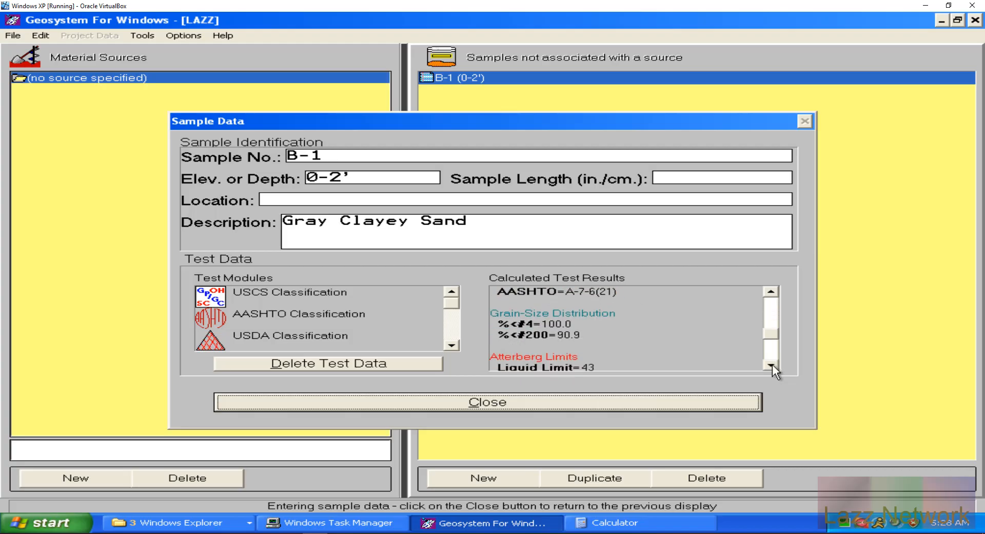
click(771, 365)
click(770, 364)
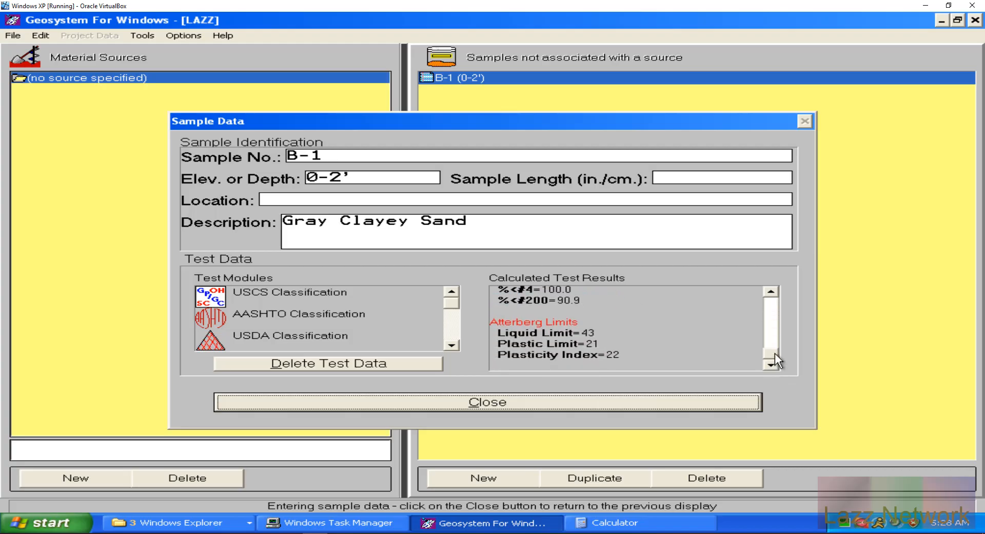
drag(774, 305, 774, 288)
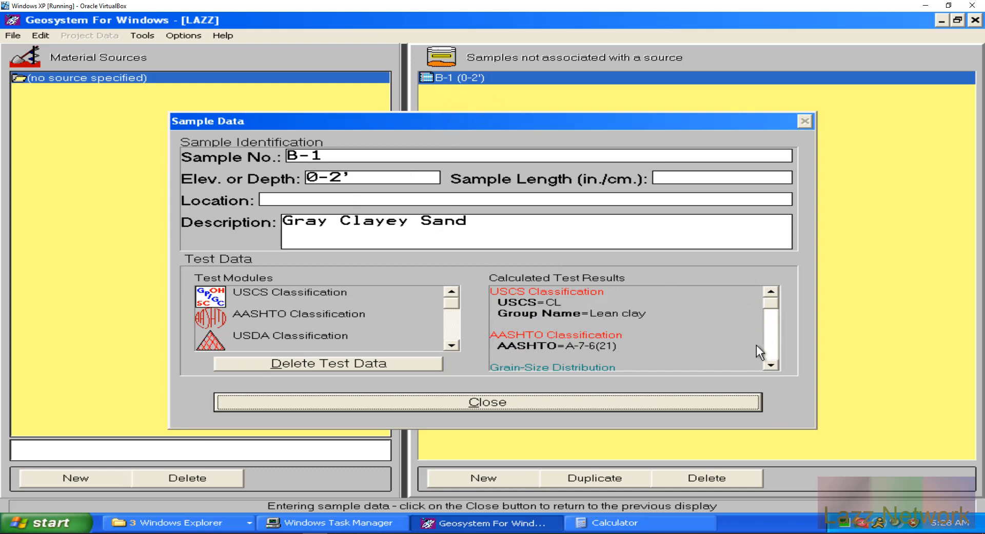
Step: Scroll B-1's calculated results to show Liquid Limit 43, Plastic Limit 21 and Plasticity Index 22
drag(770, 349, 771, 368)
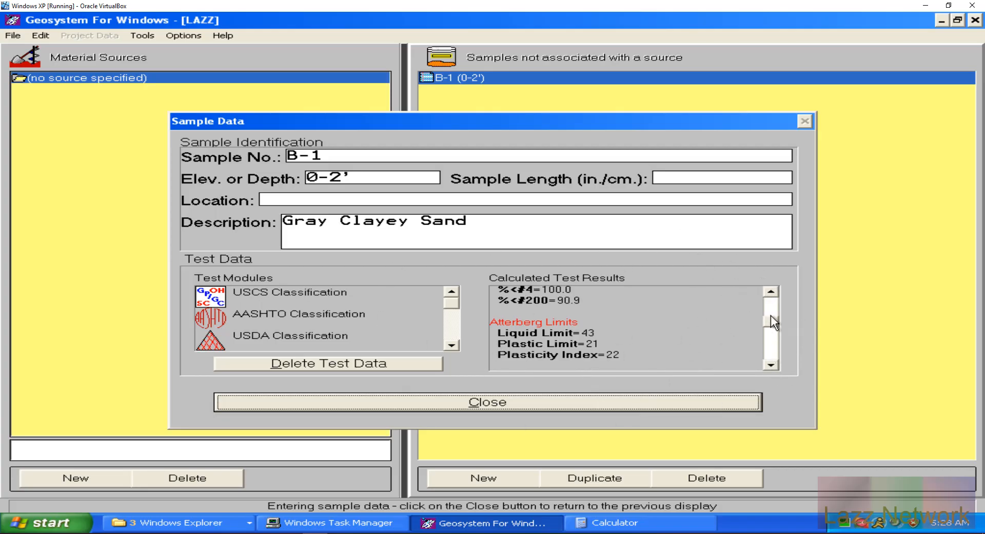
drag(771, 317, 776, 293)
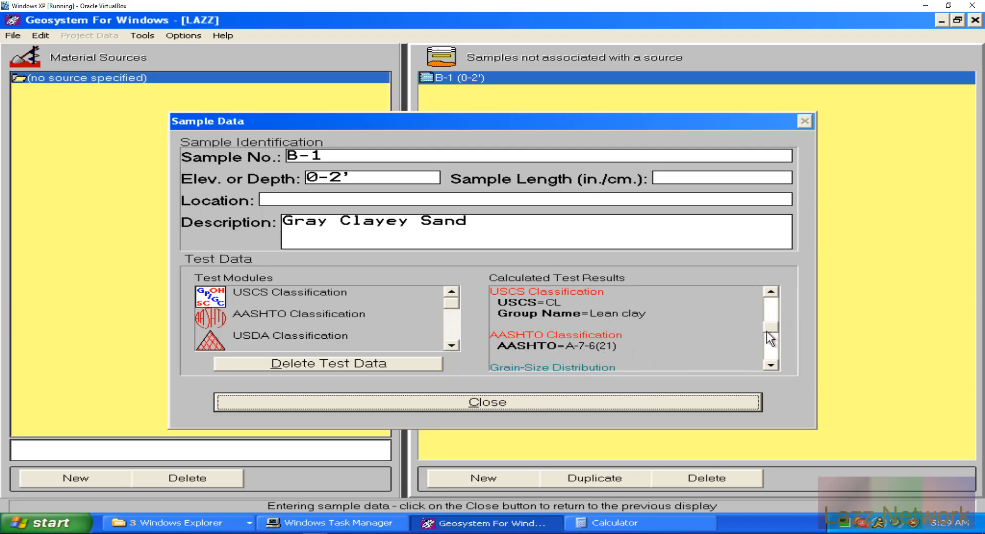
drag(767, 333, 767, 346)
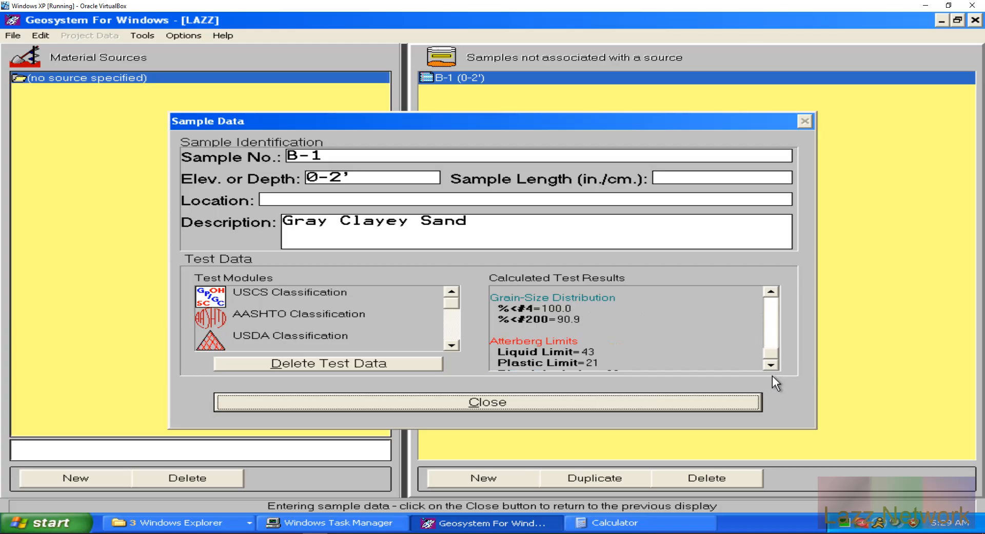
drag(771, 377, 772, 377)
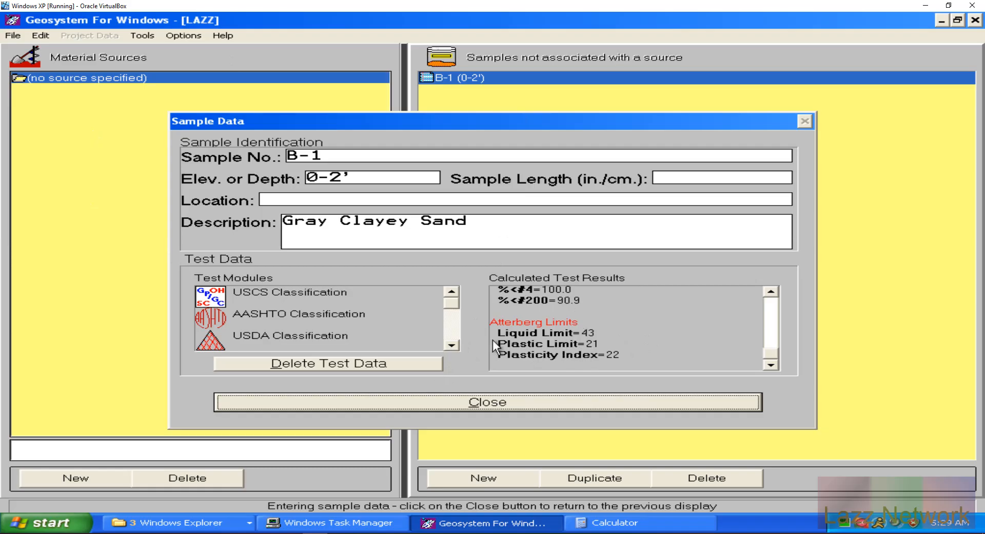
click(452, 345)
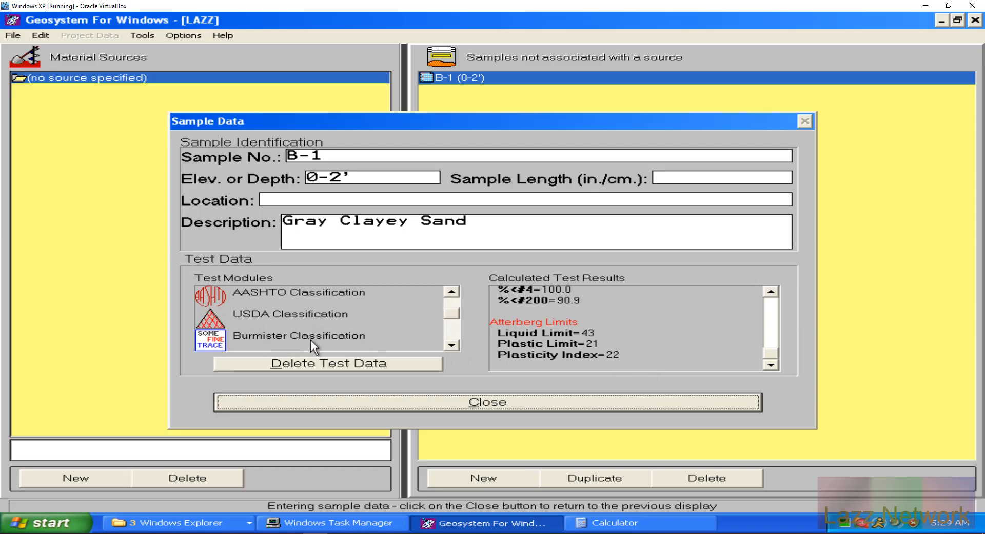
Step: Scroll the Test Modules list down and launch USDA Classification for the Gray Clayey Sand sample B-1
click(451, 292)
click(450, 346)
click(302, 314)
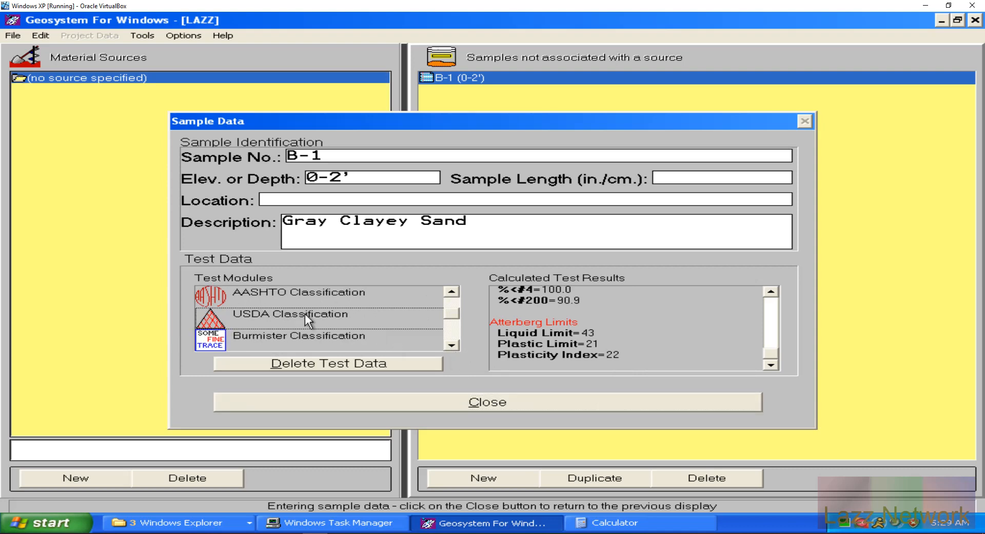
double_click(305, 313)
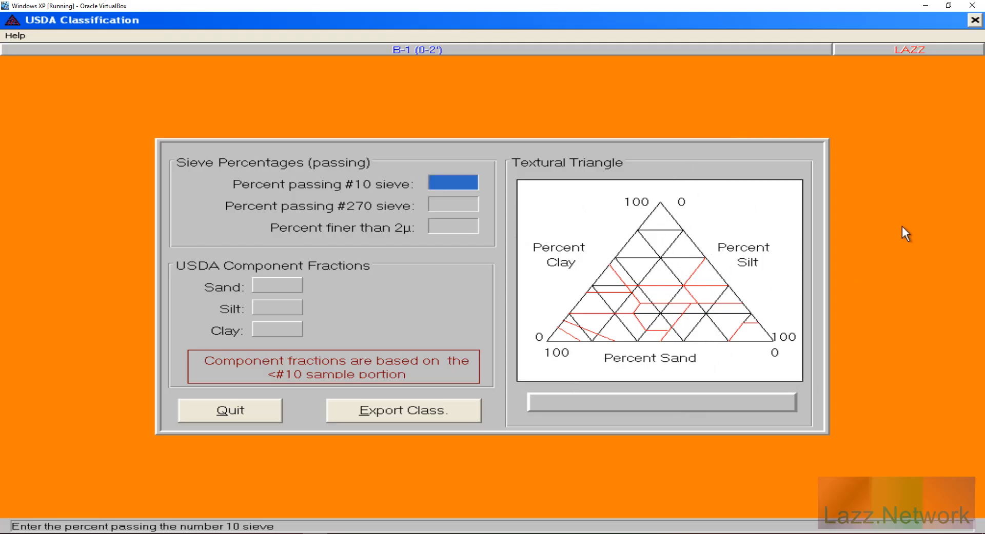
Step: Enter 99.9 passing #10, 95.5 passing #270 and 99.6 finer than 2µ
text(99.9)
key(Return)
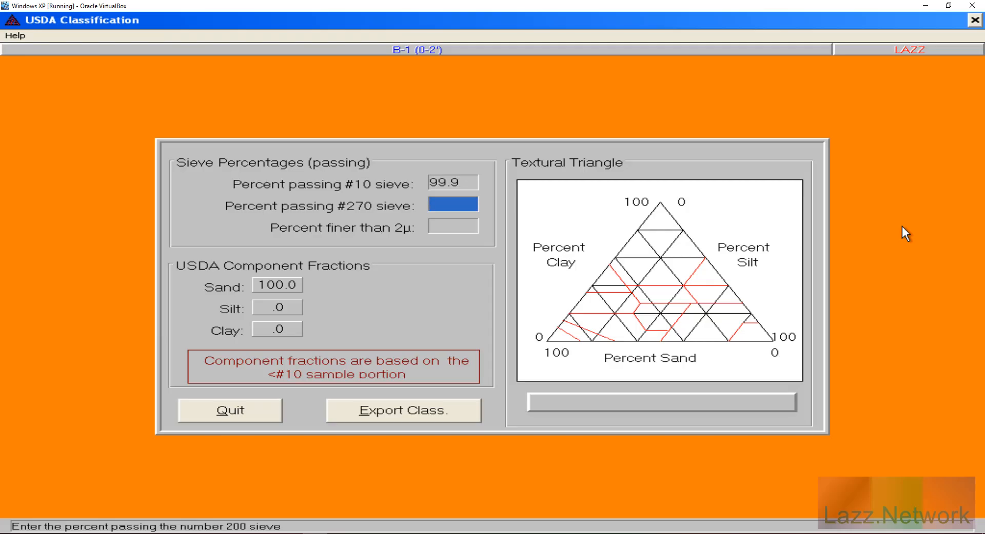
text(95.5)
key(Tab)
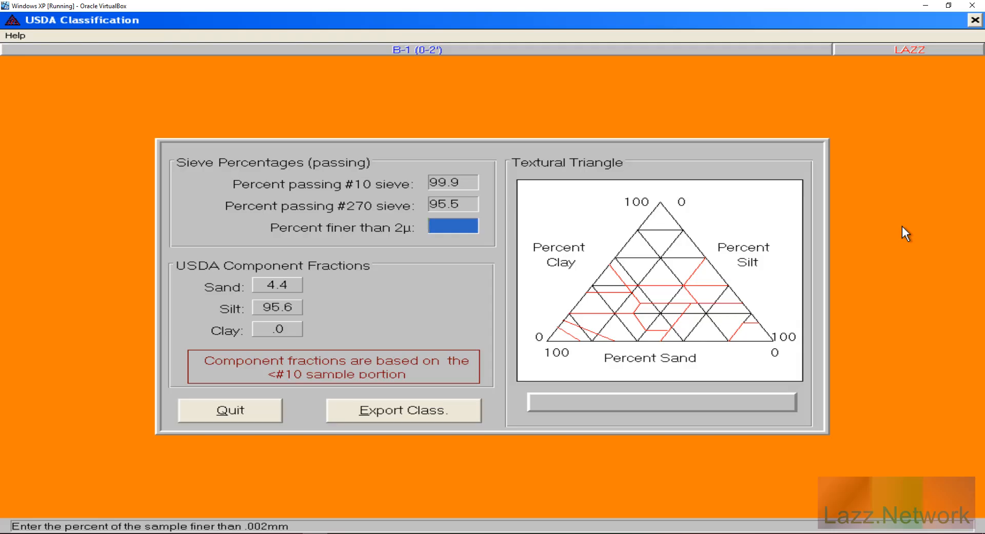
text(99.6)
key(Tab)
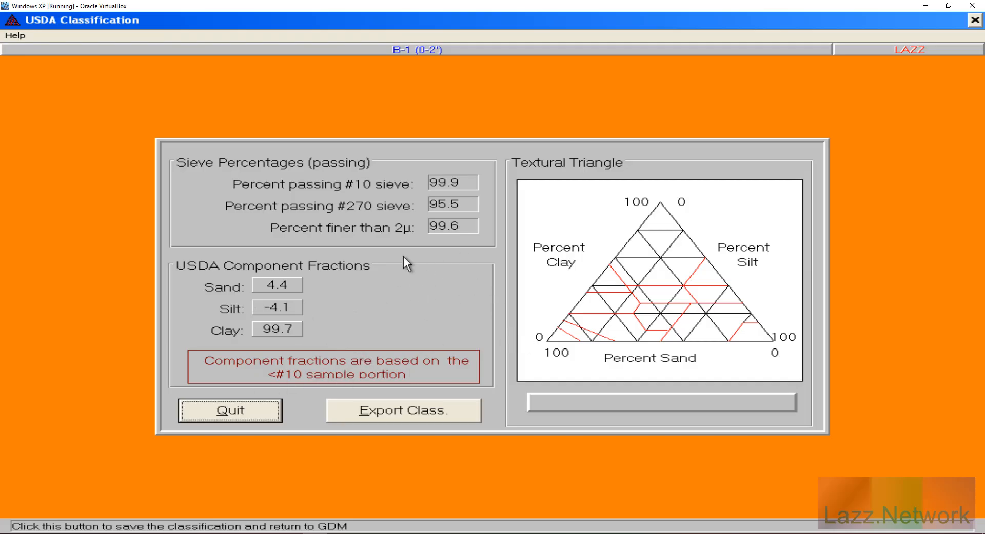
Step: Clear the #270 and 2µ values so B-1 reads 100.0 sand, .0 silt, .0 clay
click(469, 207)
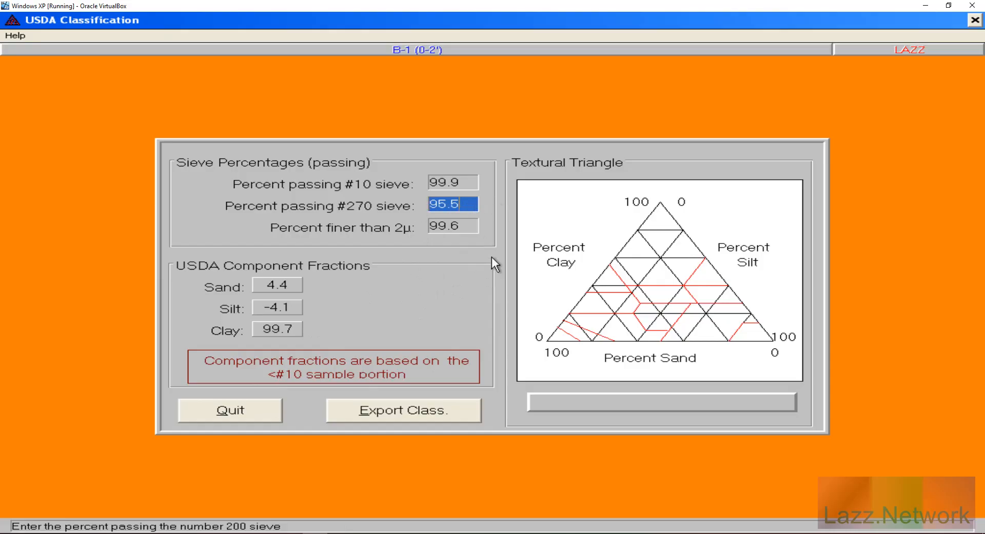
key(BackSpace)
click(468, 231)
key(BackSpace)
key(BackSpace)
key(BackSpace)
key(BackSpace)
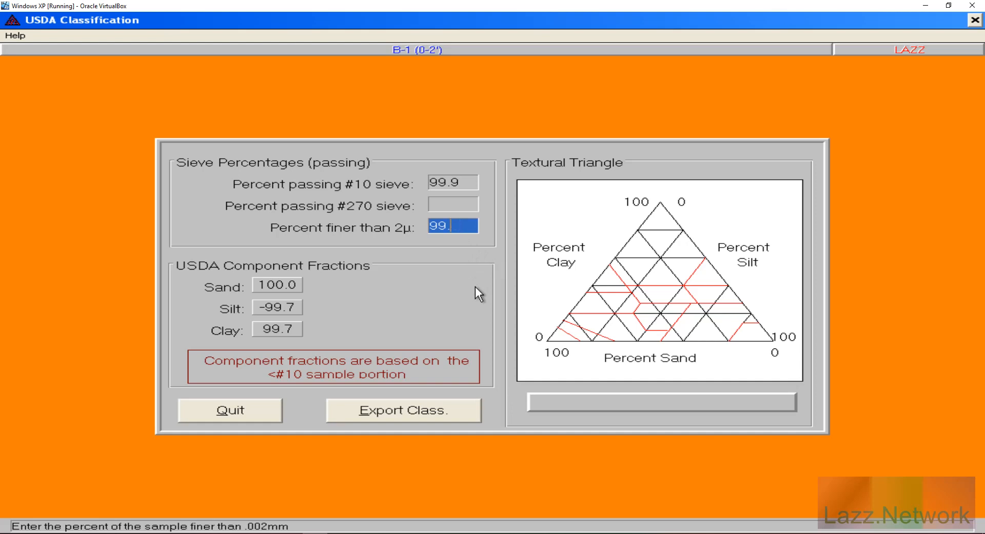
key(Tab)
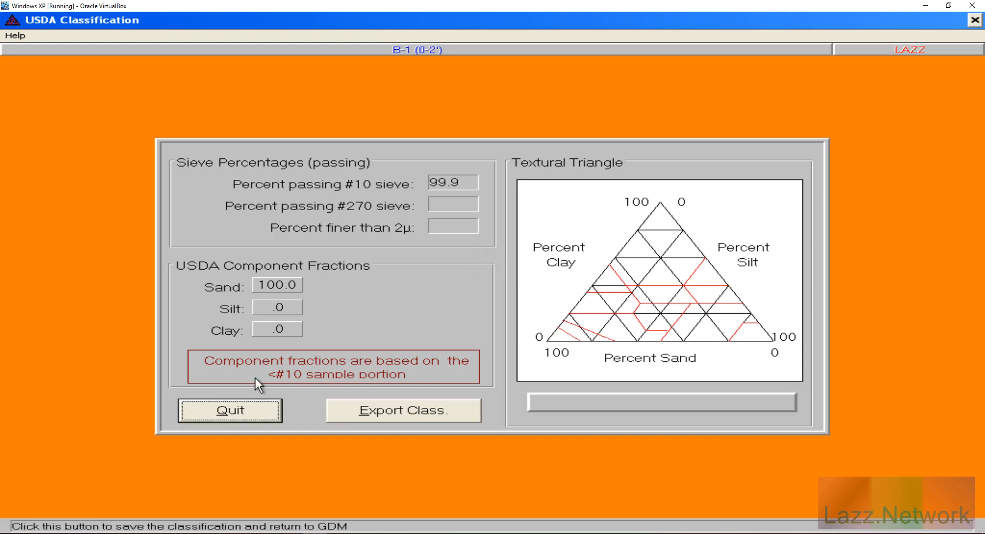
Step: Cancel exporting the USDA class to the description, clear the #10 value and quit USDA Classification
click(409, 413)
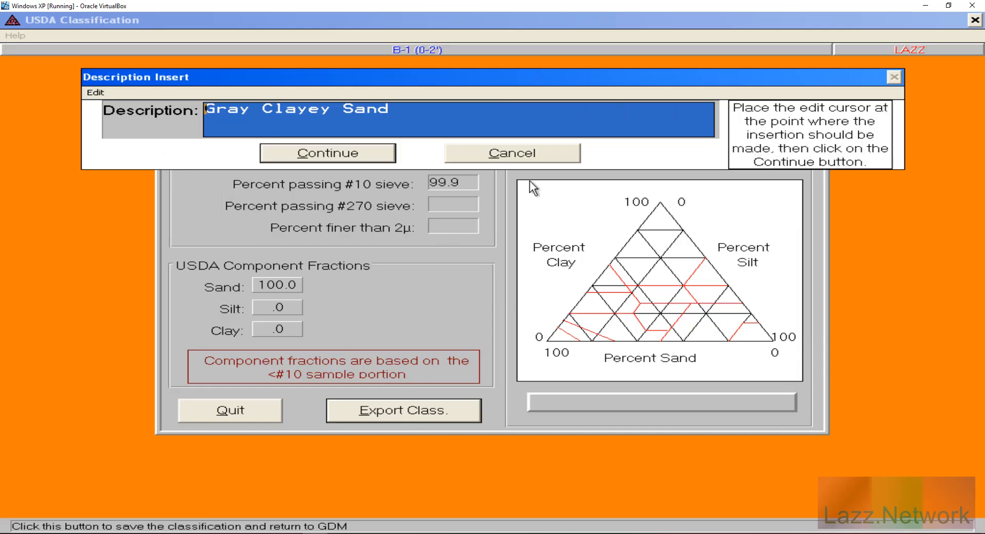
click(96, 94)
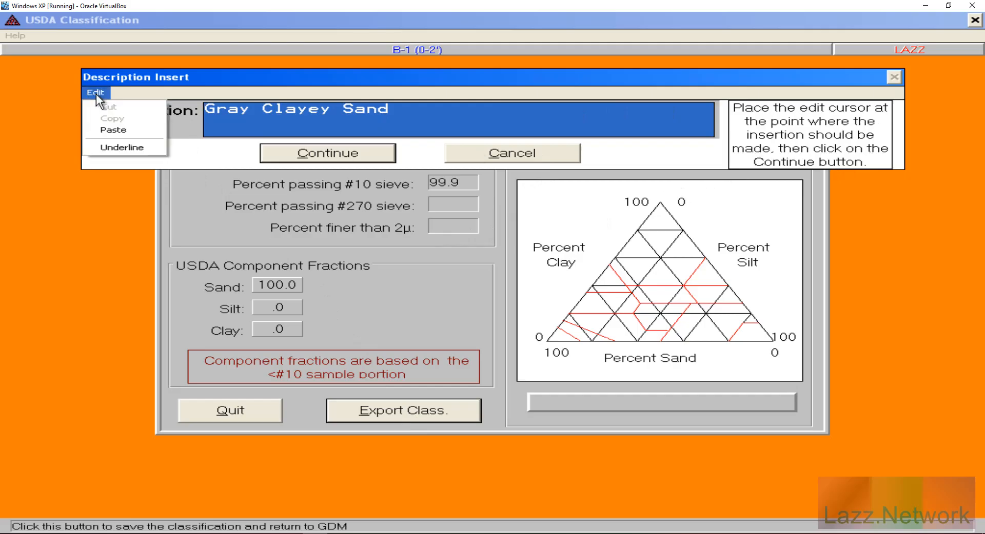
click(95, 92)
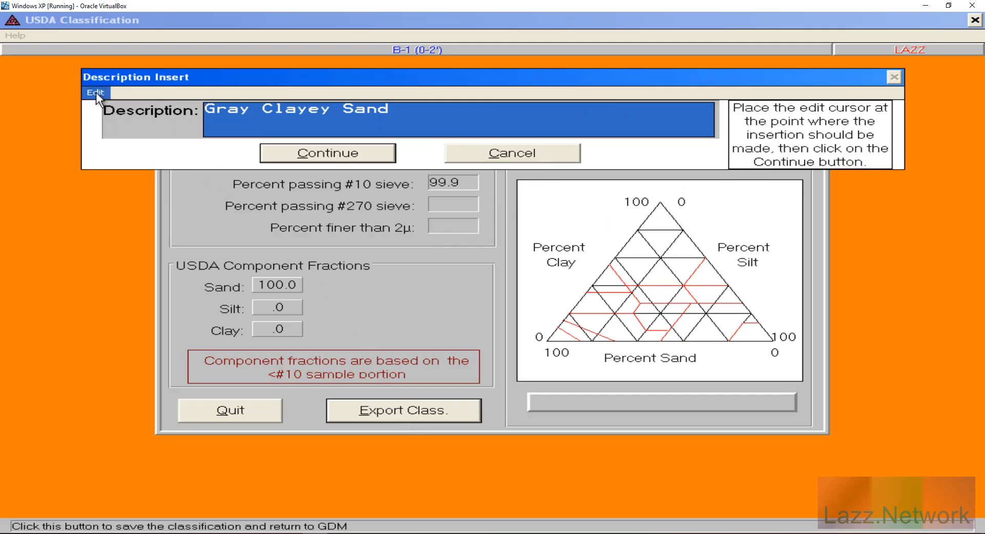
click(512, 154)
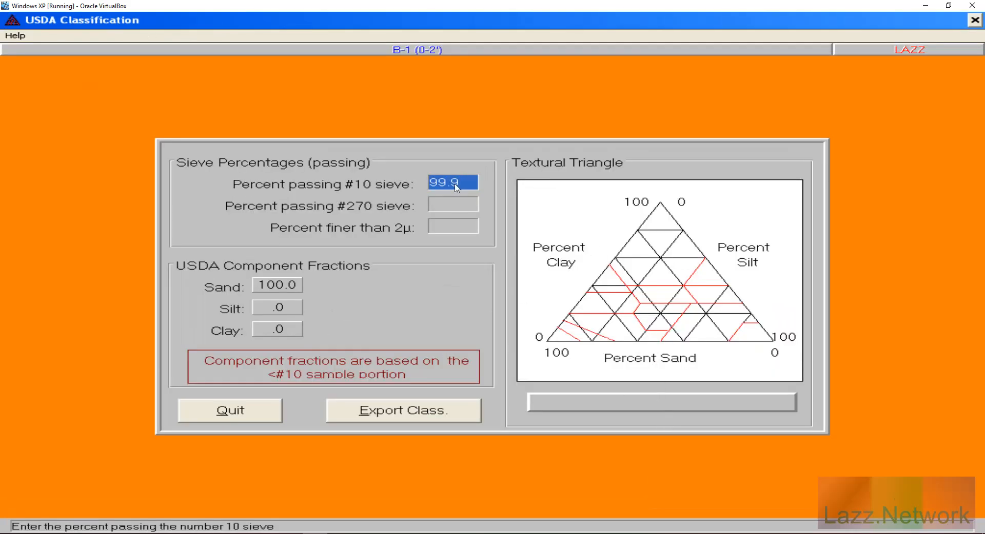
key(Delete)
click(232, 413)
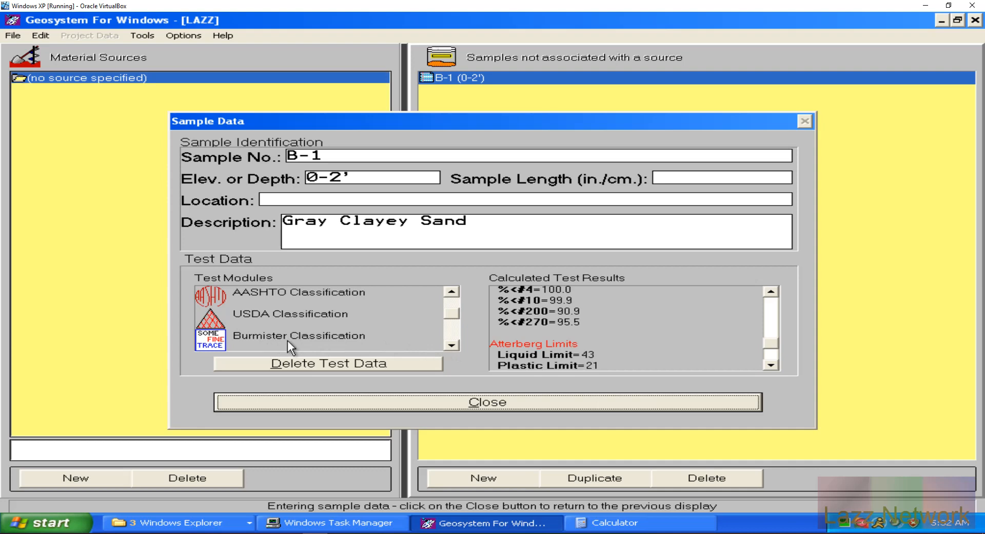
Step: Open B-1's Burmister identification (99.9 #10, 90.9 #200, Clay), cancelling both description exports
double_click(318, 335)
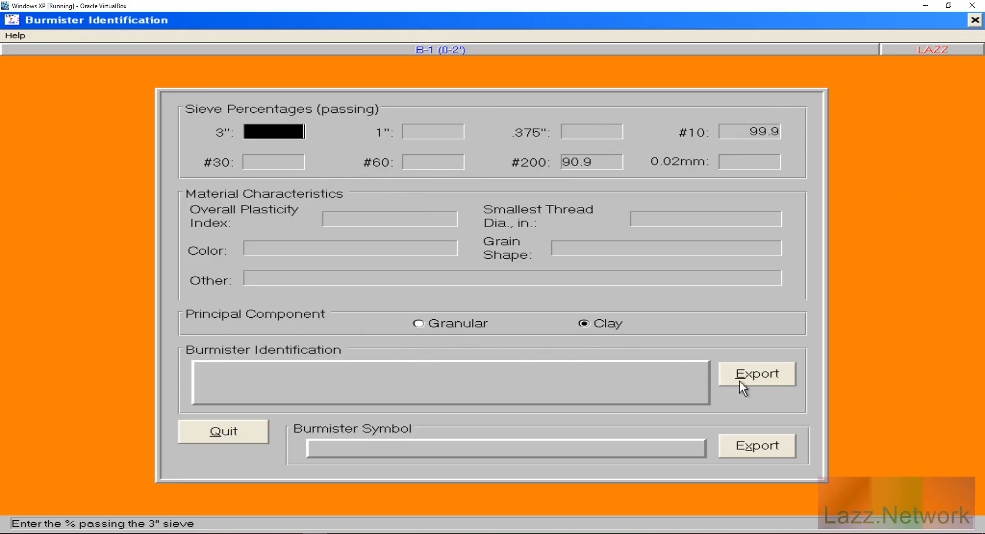
click(751, 376)
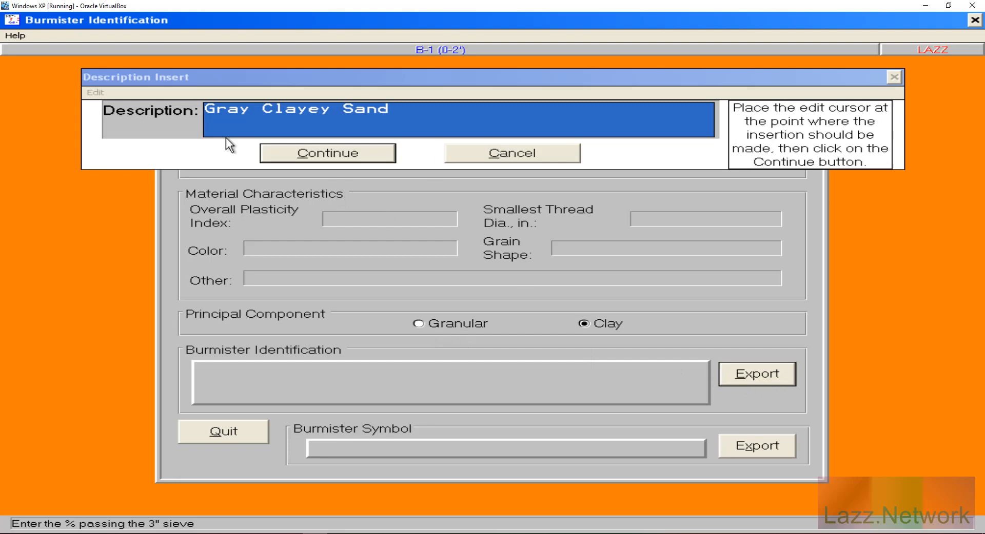
click(523, 152)
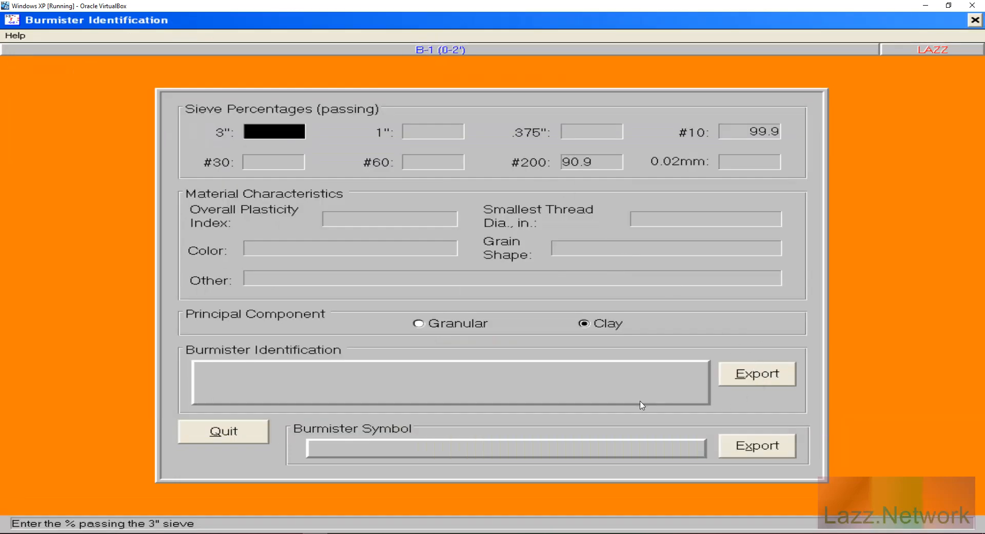
click(763, 446)
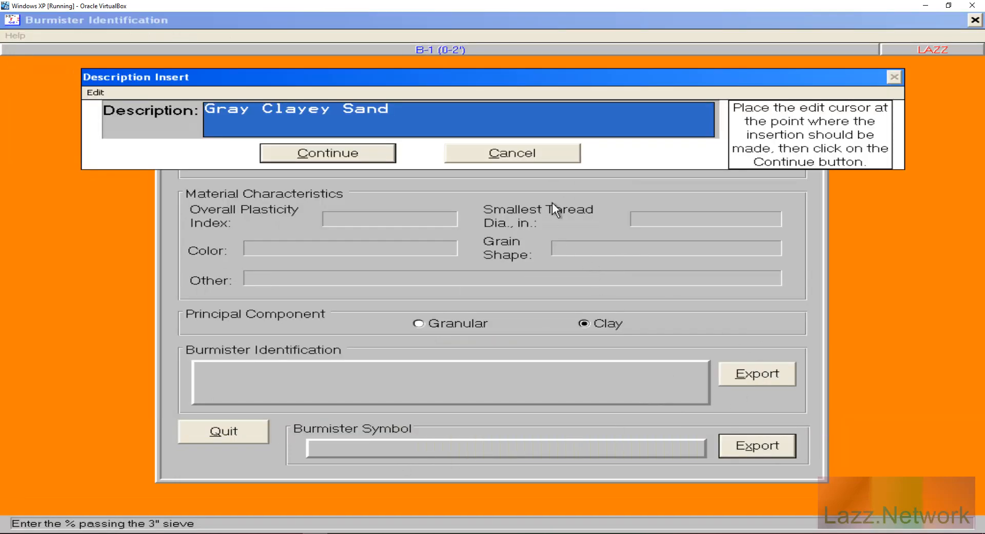
click(524, 151)
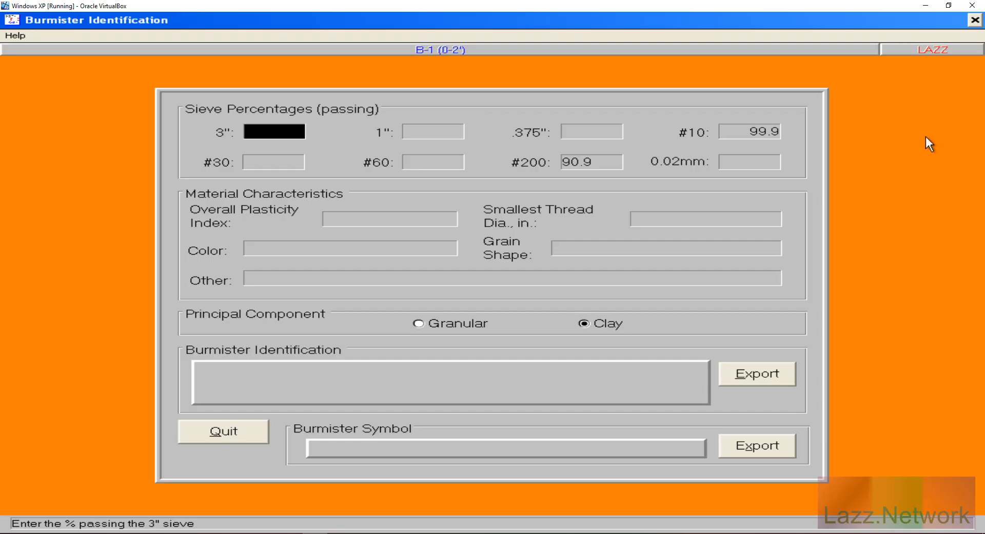
Step: Close the Burmister and B-1 sample windows and open the Project Data form for LAZZ
click(224, 434)
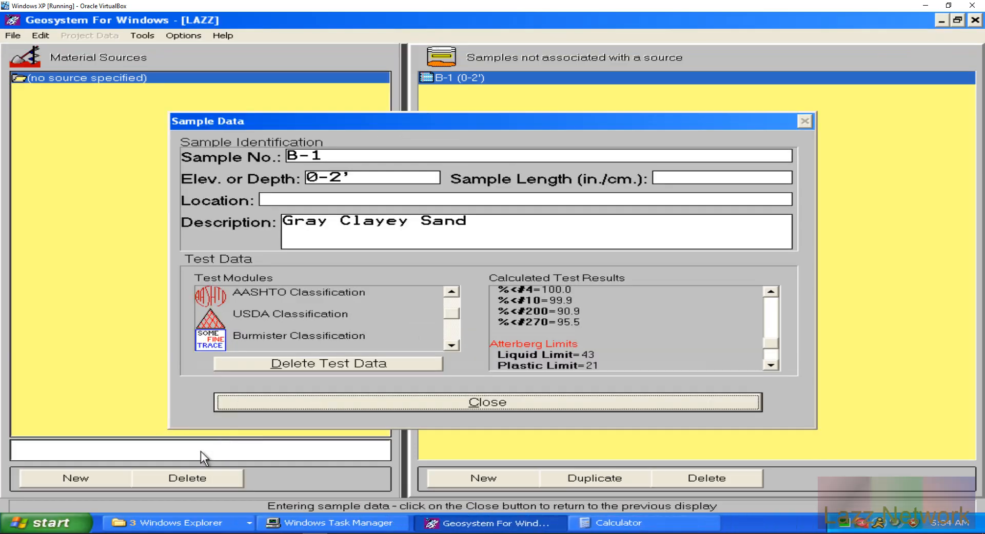
click(454, 347)
click(454, 347)
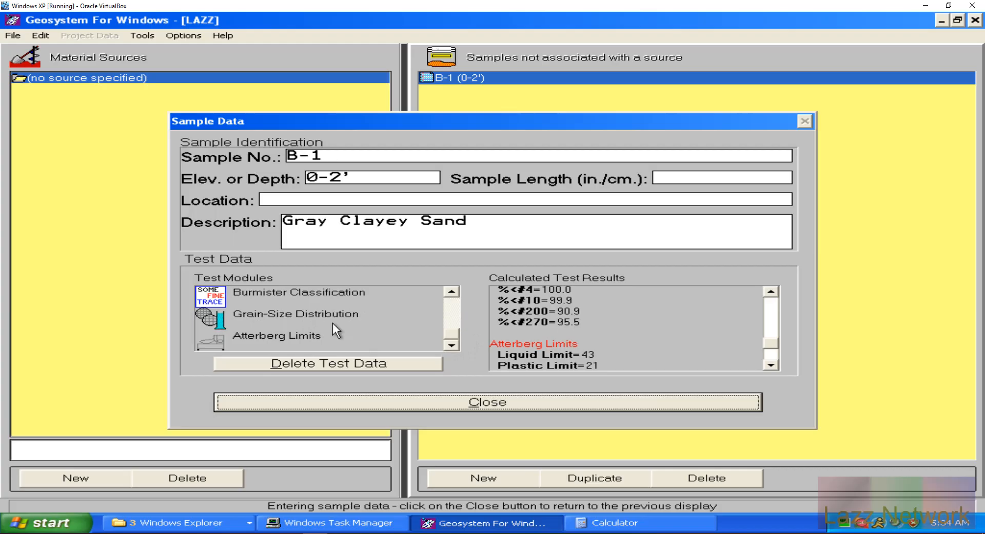
click(479, 398)
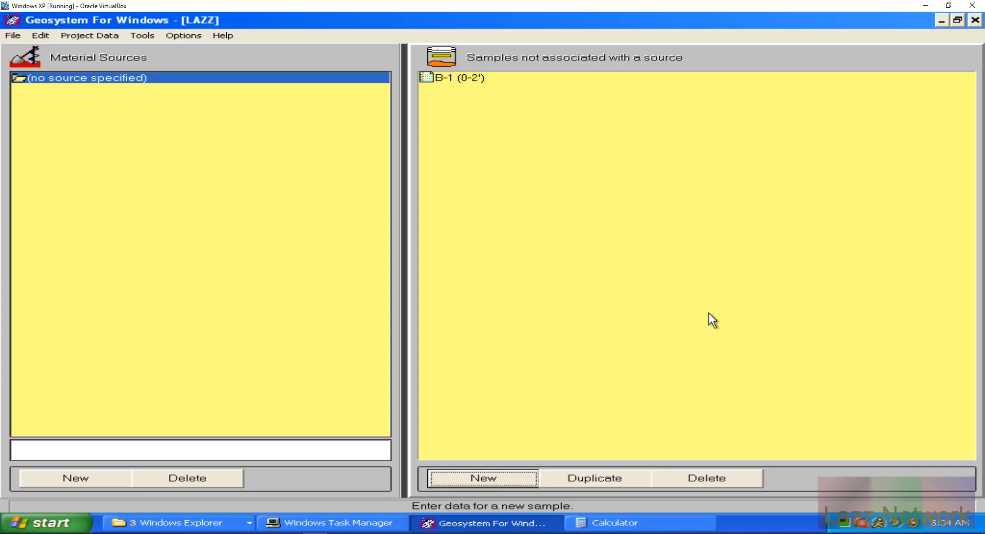
click(195, 36)
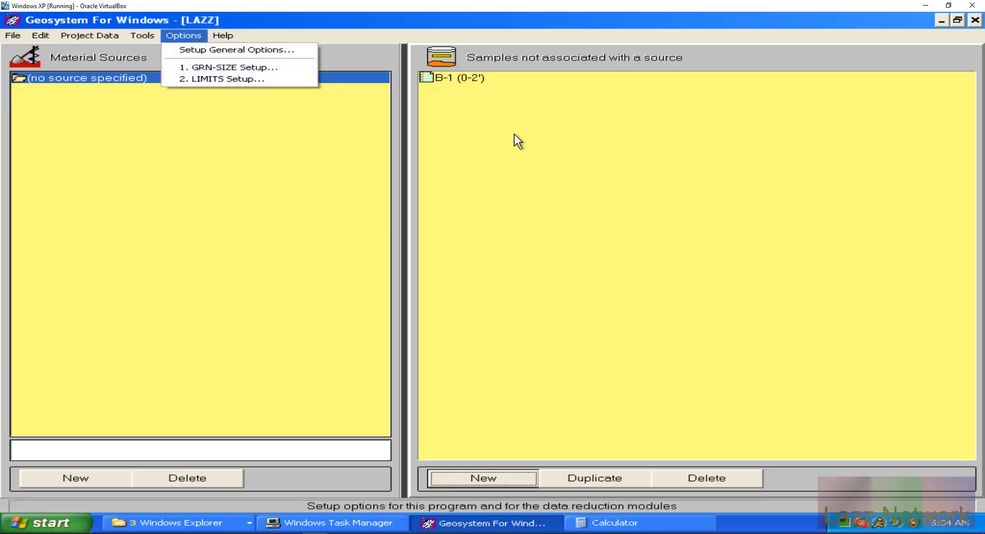
mouse_move(140, 34)
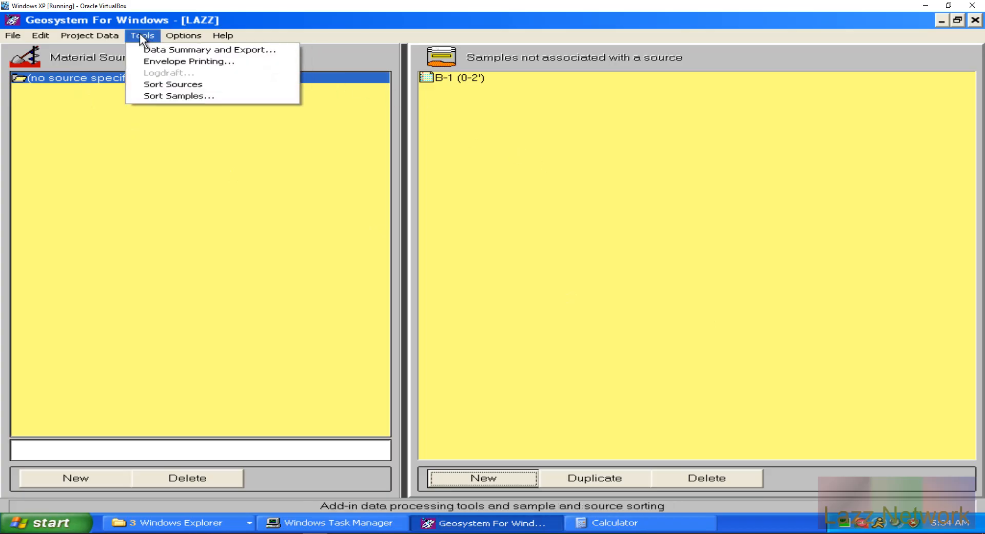
click(98, 33)
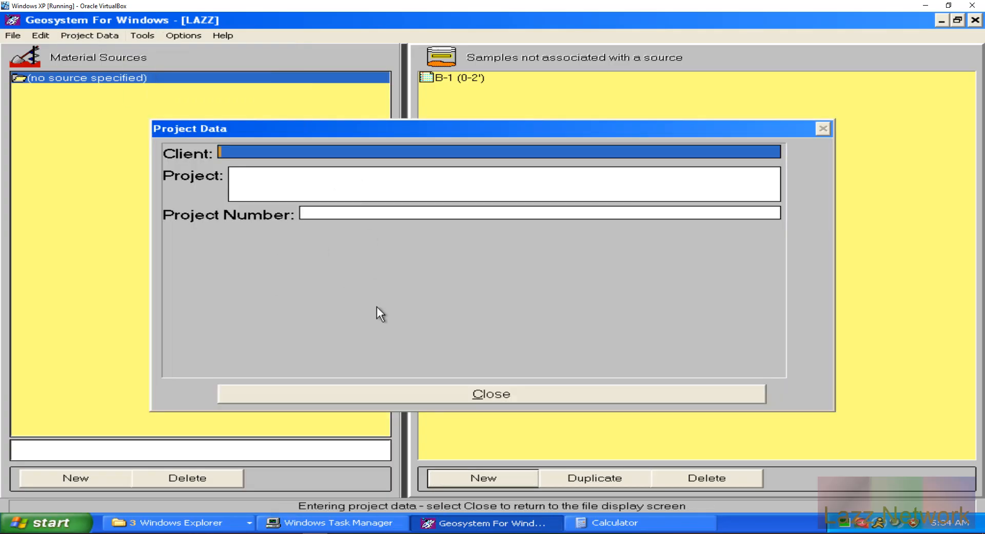
Step: Enter client Lazz, project Lazz.Network Improvements and a project number, then close the form
text(Lazz)
key(Tab)
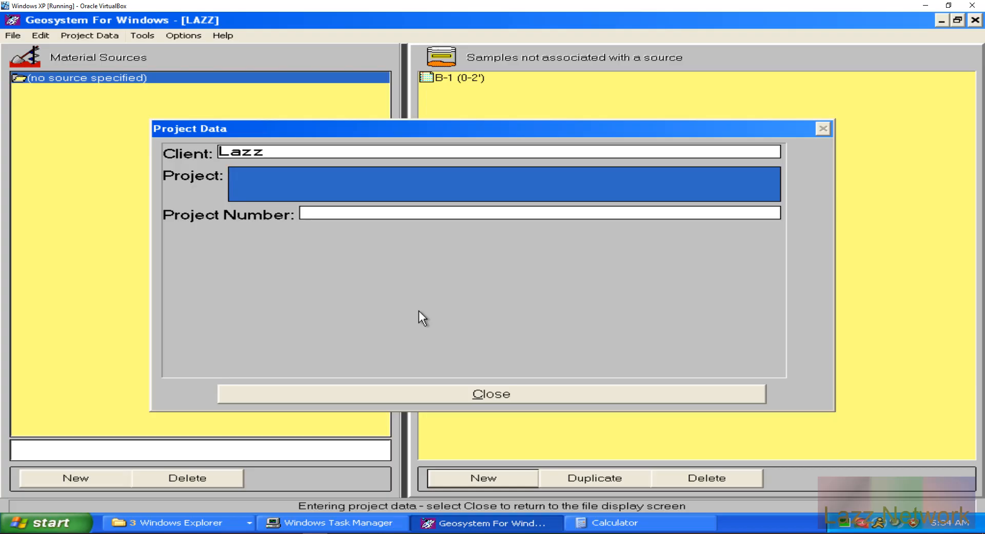
text(Lazz.Network I)
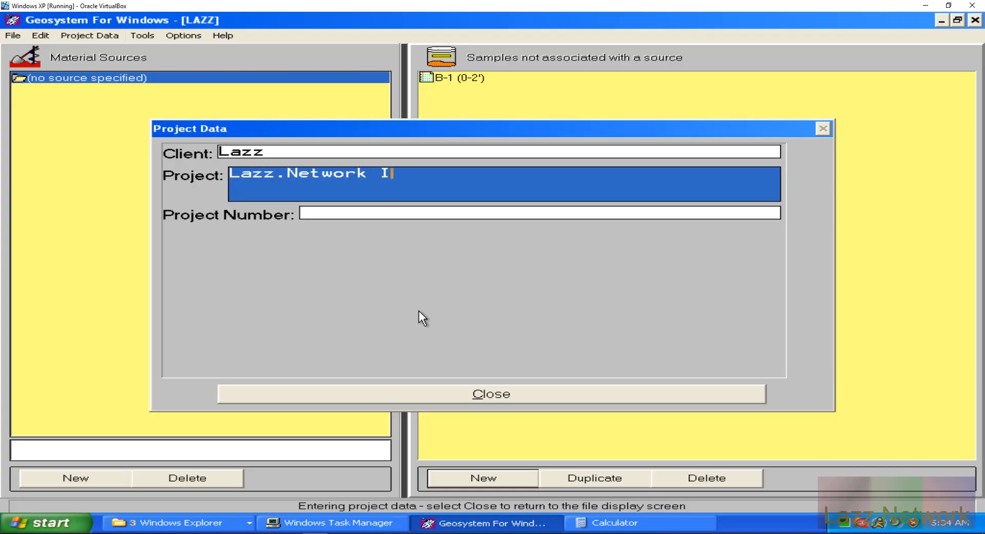
text(mprovements)
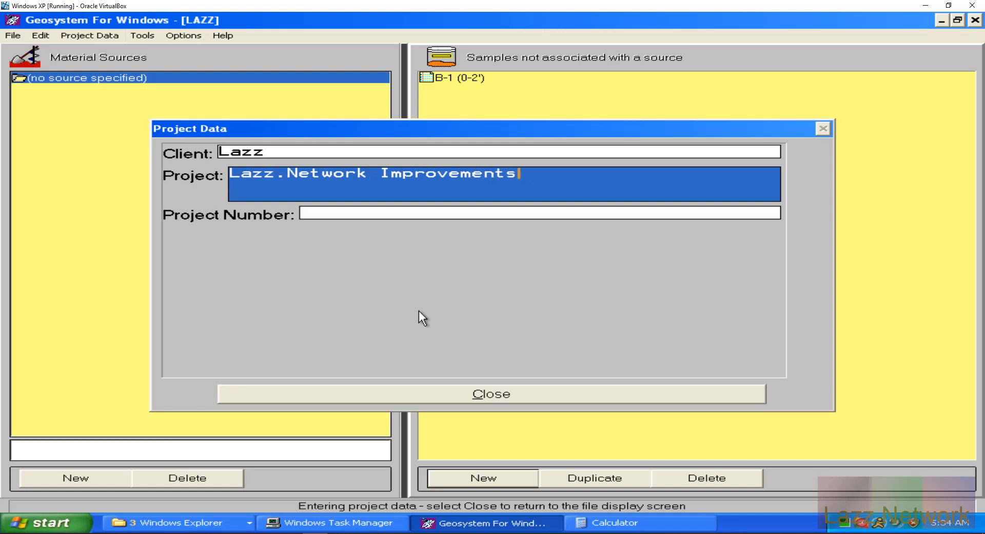
key(Tab)
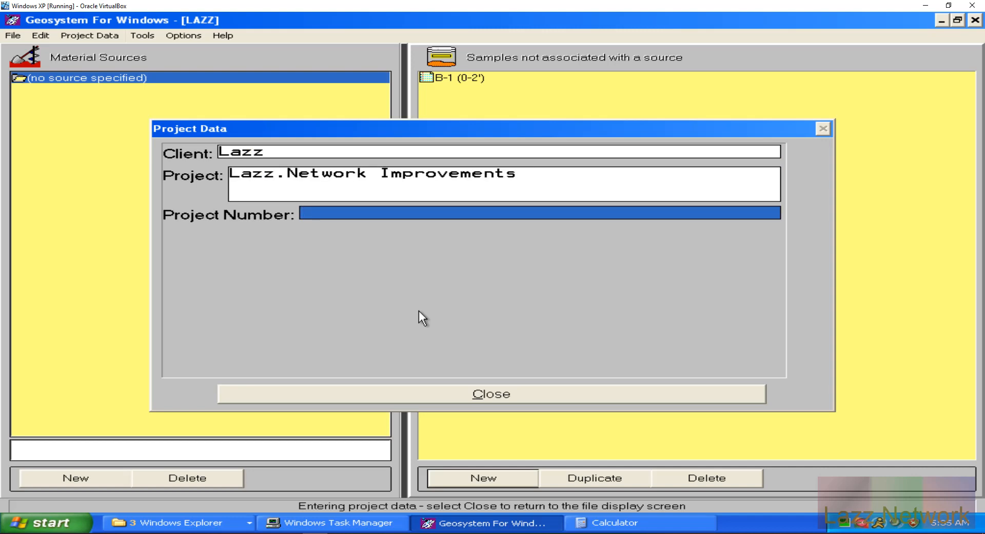
text(Dragon1)
click(489, 392)
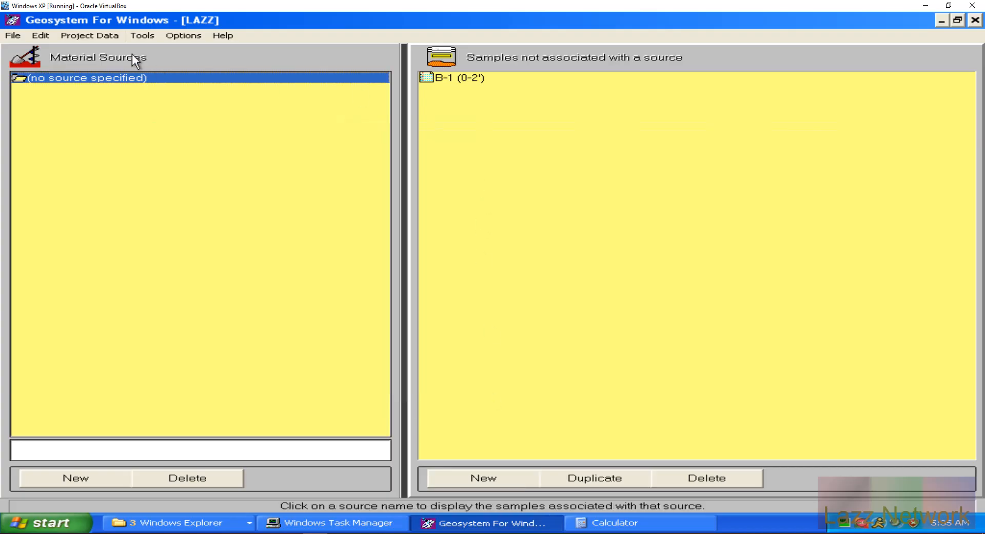
Step: Open Print LIMITS Reports and dismiss the no-tests-selected warning from an empty preview
click(45, 33)
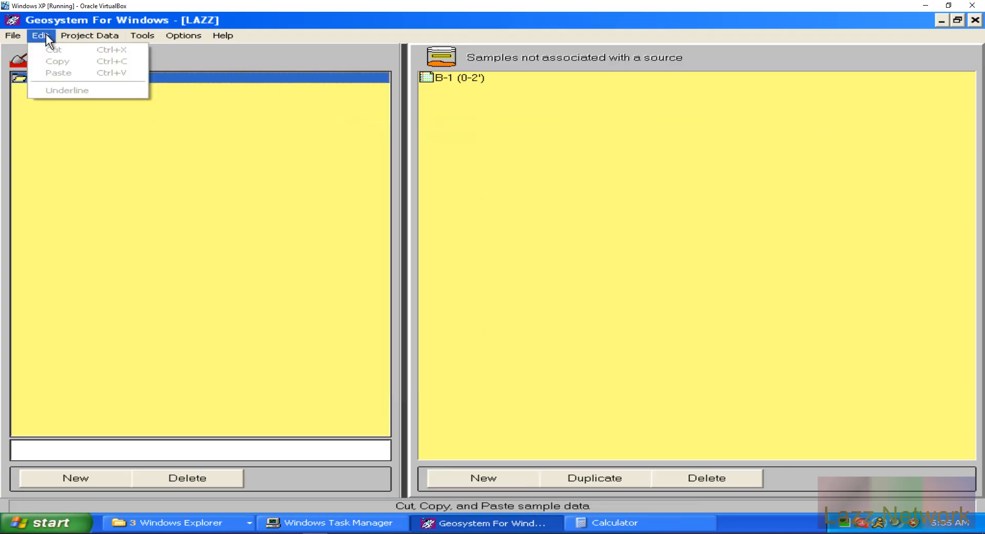
mouse_move(21, 34)
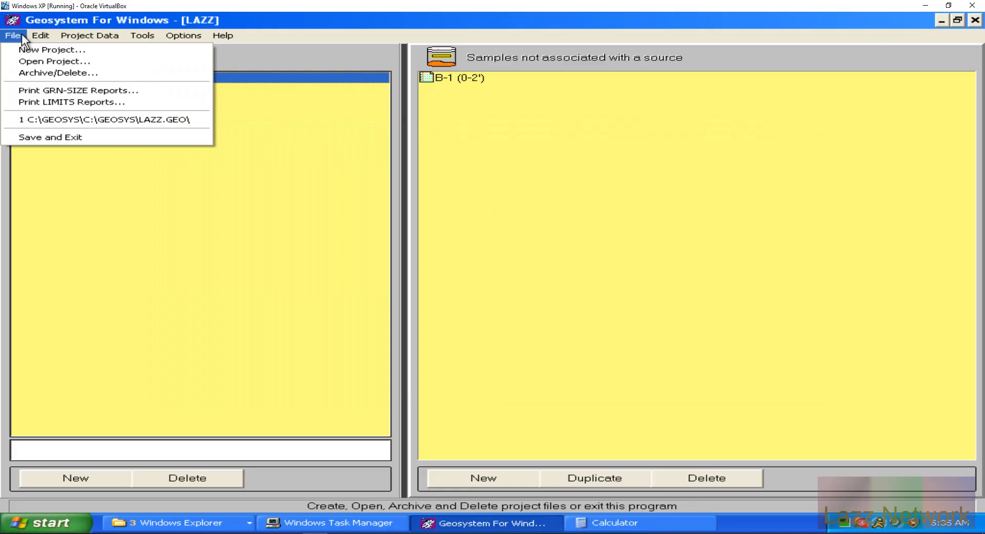
click(74, 102)
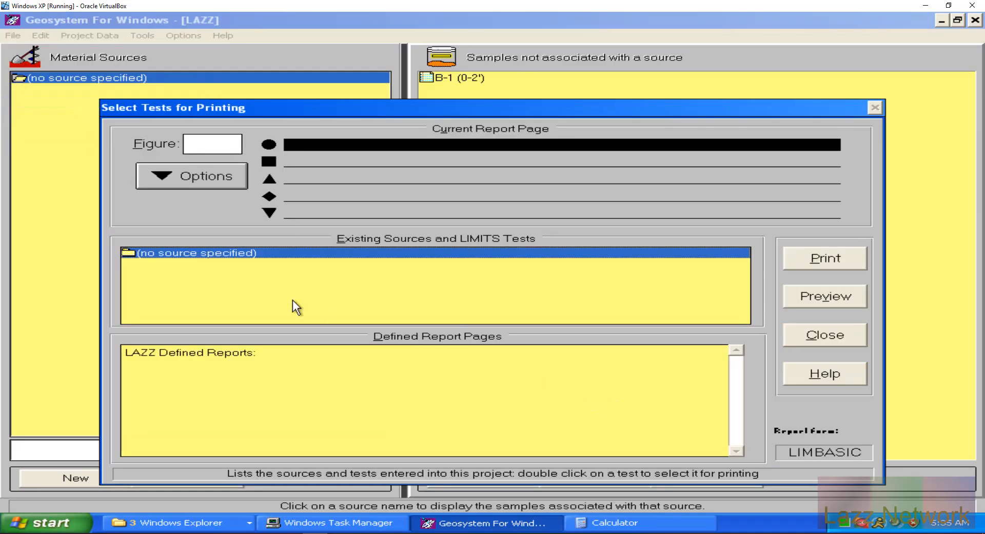
click(823, 294)
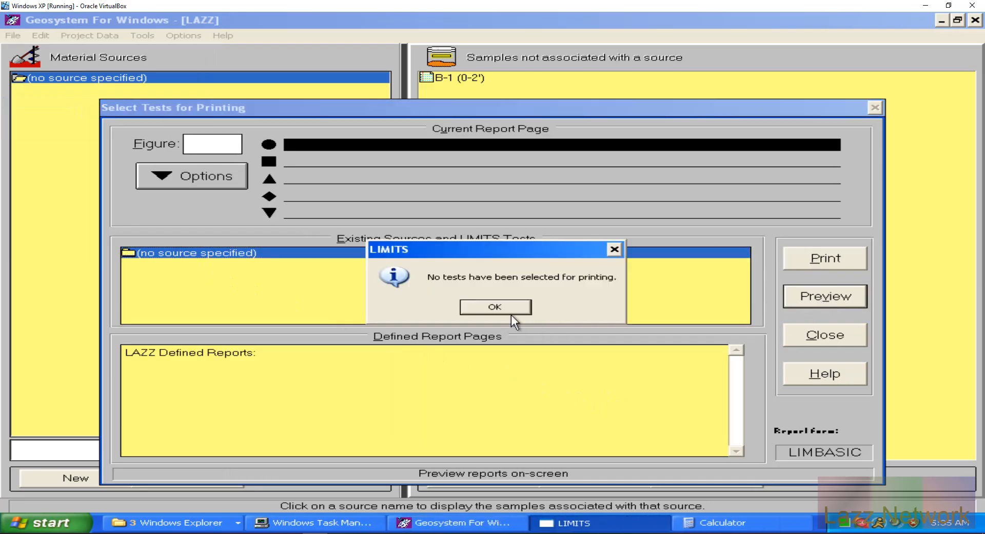
click(494, 308)
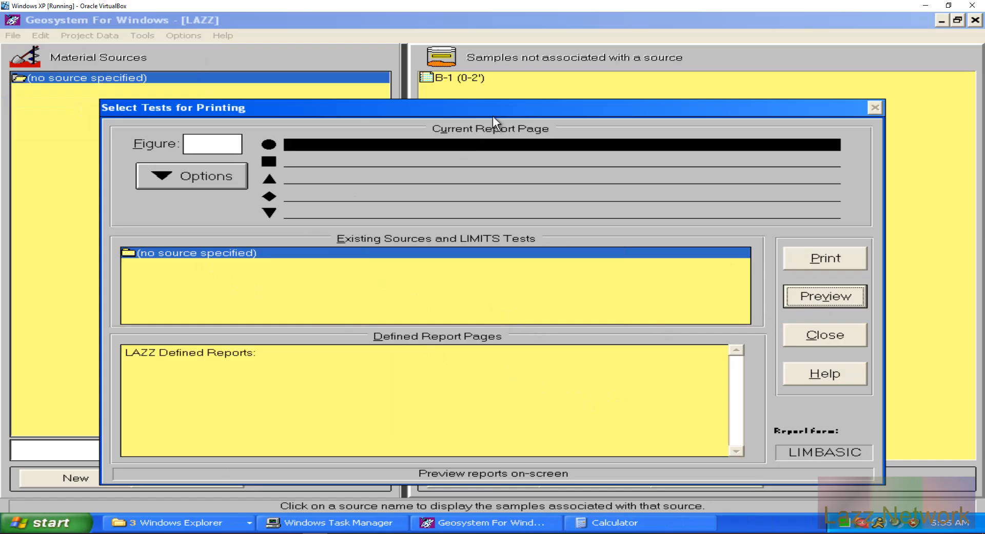
Step: Add test B-1 (0-2') from the unassigned source and preview the Liquid and Plastic Limits report
drag(494, 113, 485, 56)
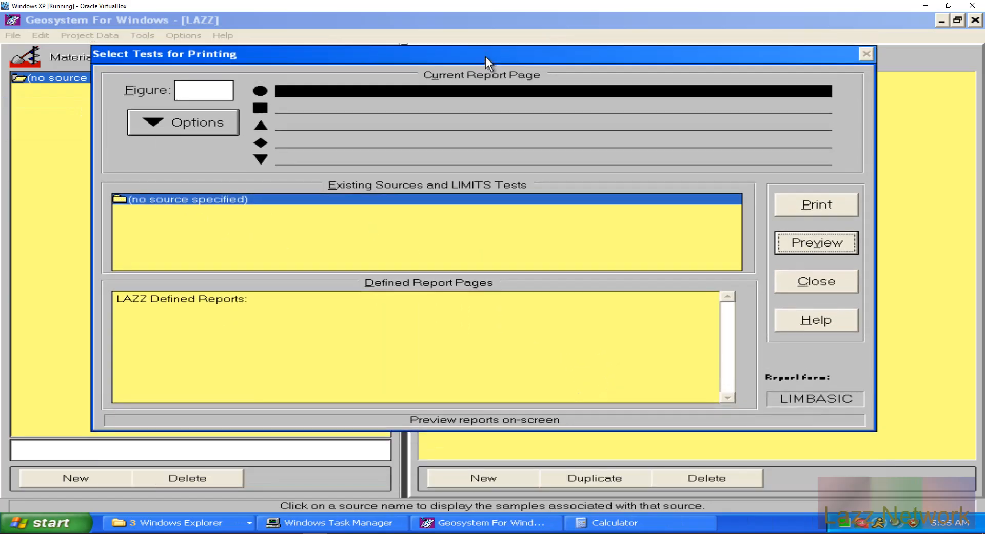
click(194, 117)
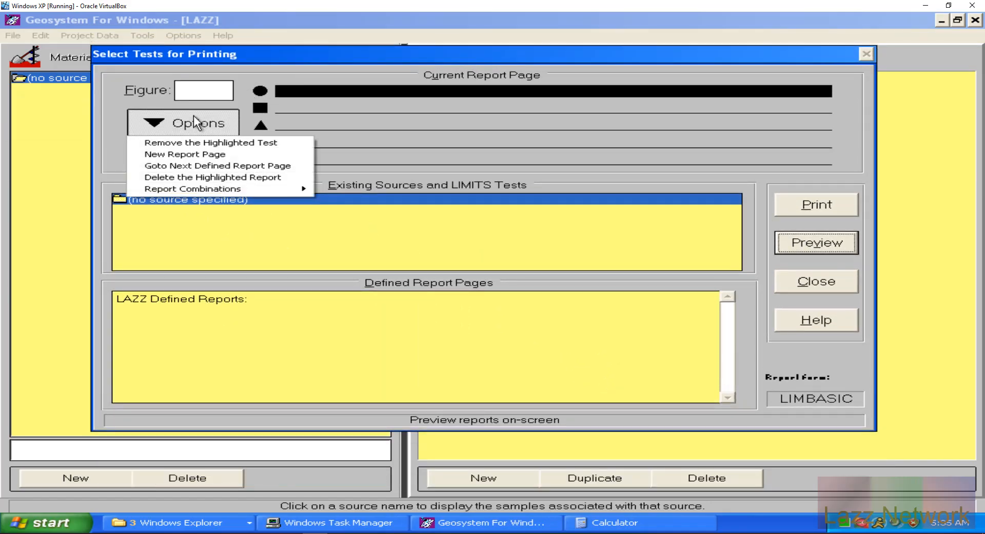
click(193, 115)
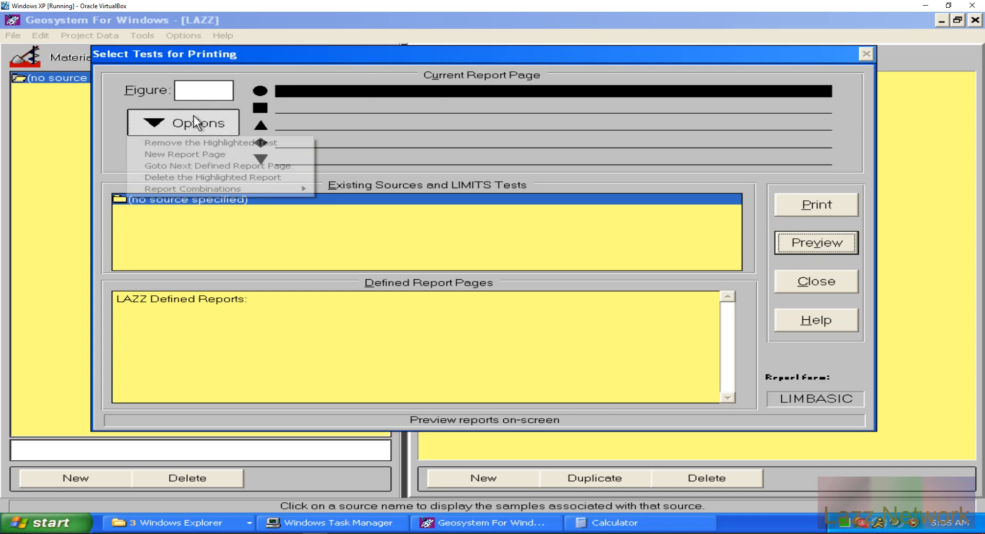
click(206, 308)
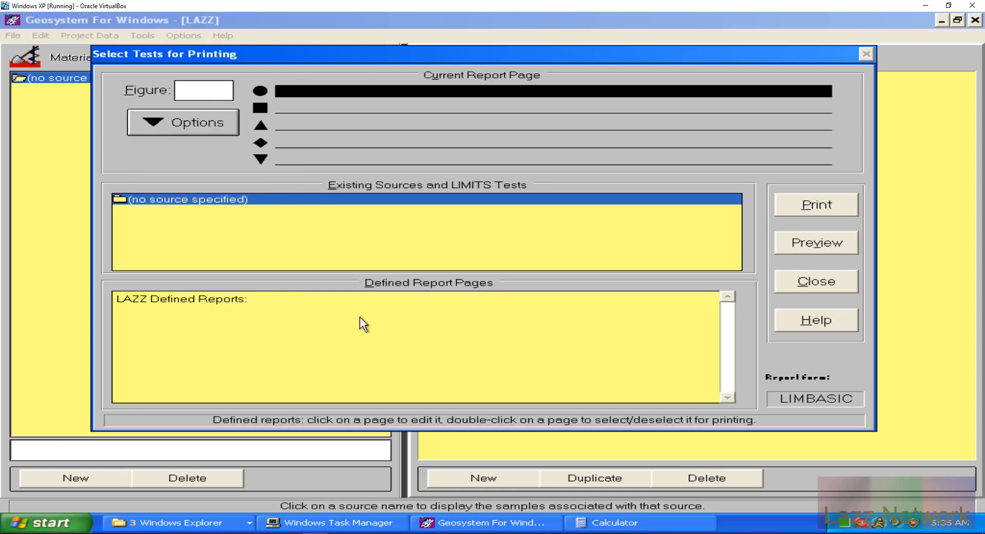
double_click(165, 199)
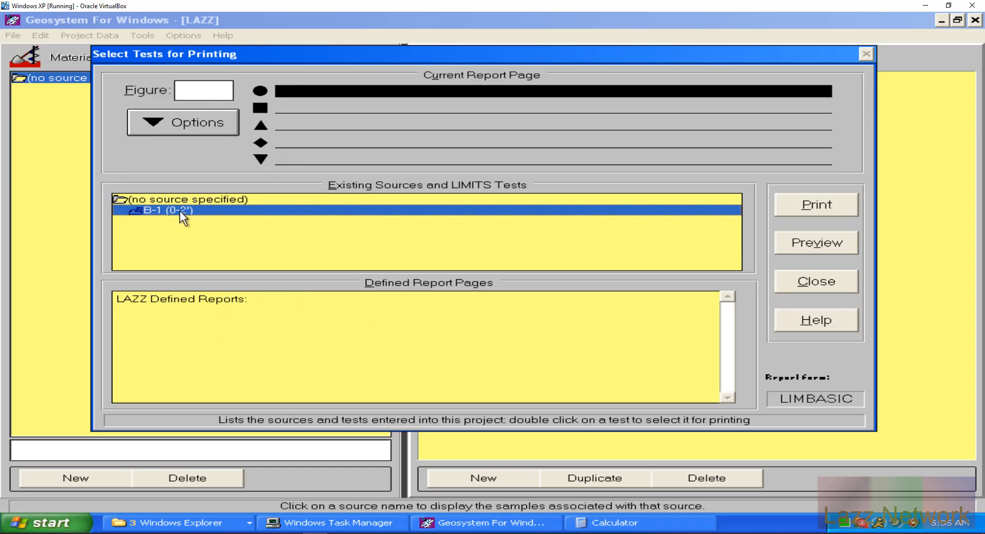
double_click(180, 211)
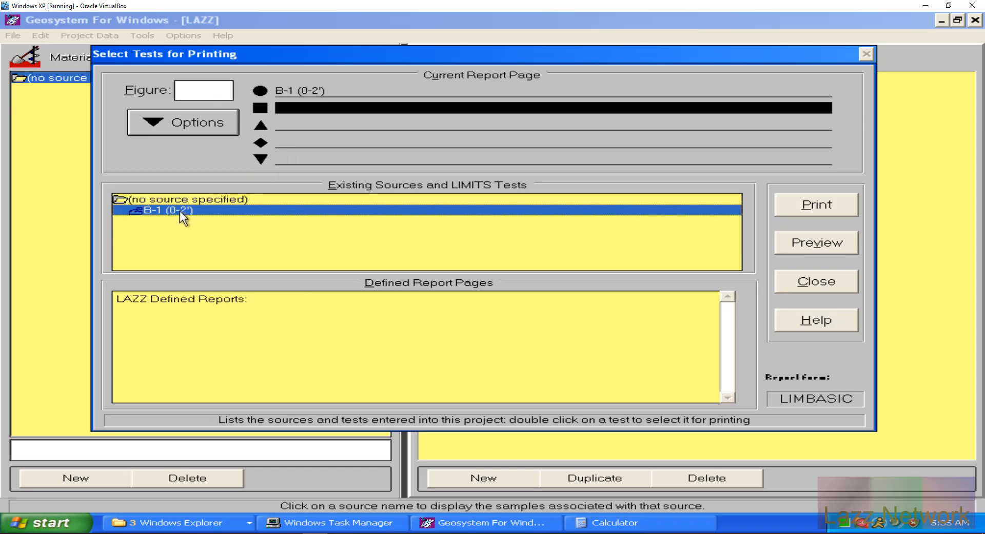
click(824, 240)
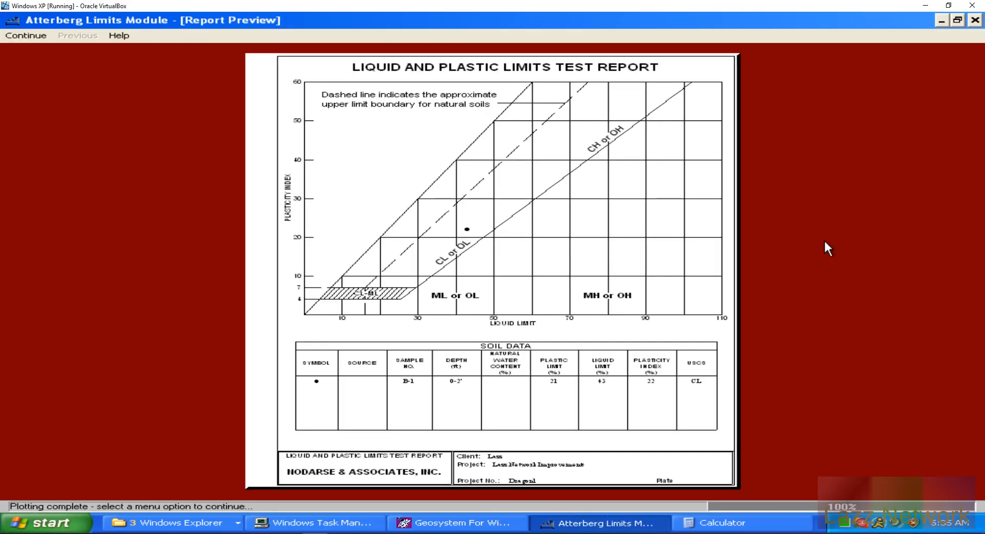
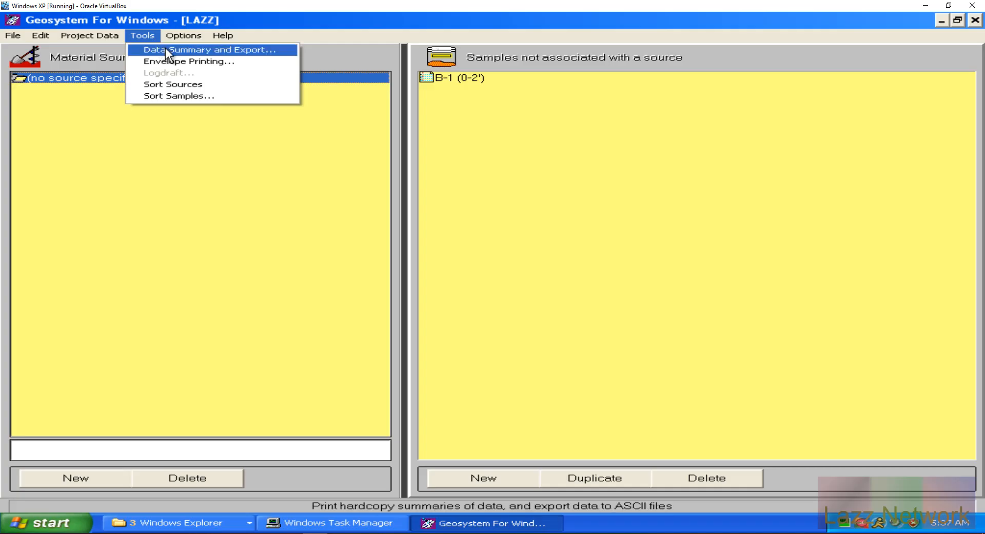
Step: Look over the Data Summary and Export tool, then quit it
click(165, 47)
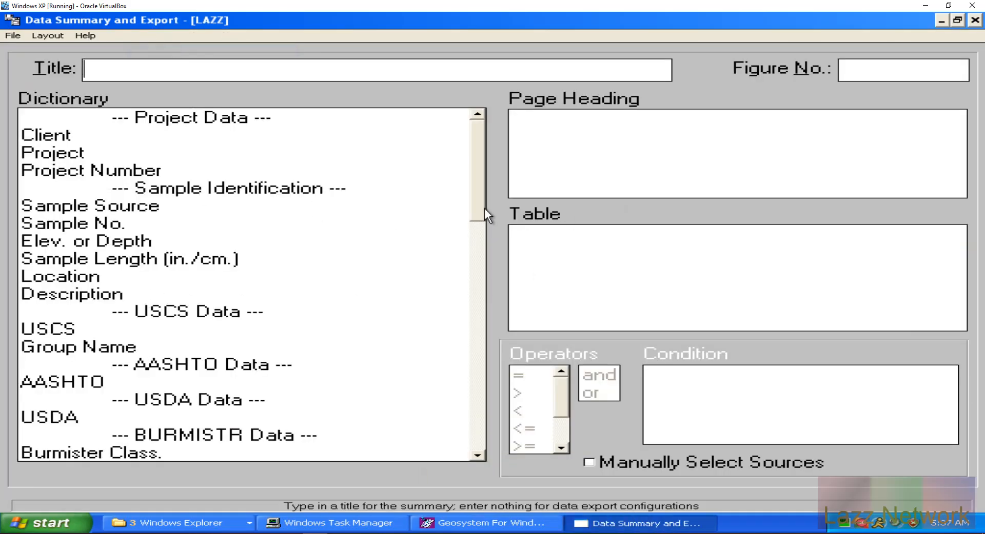
drag(479, 198, 485, 159)
click(13, 36)
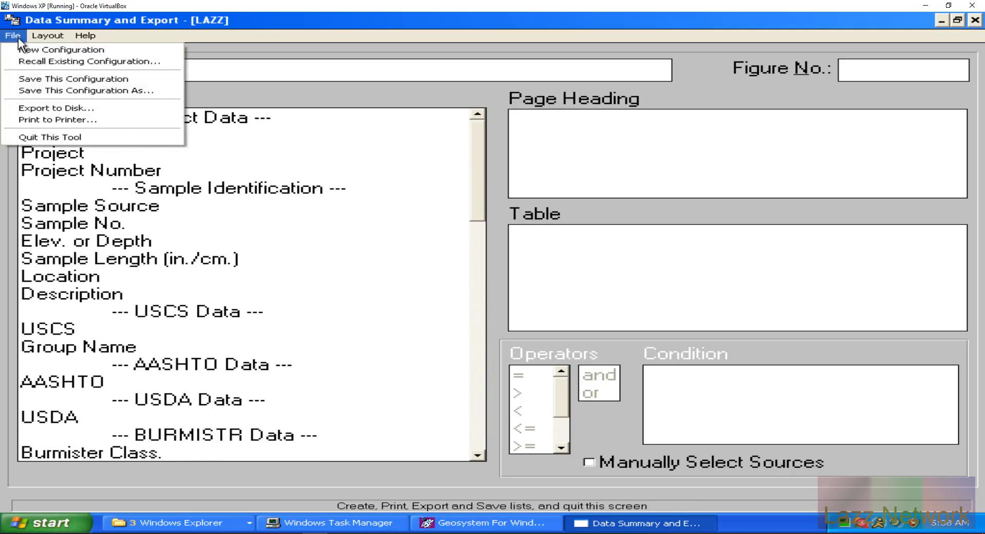
mouse_move(87, 33)
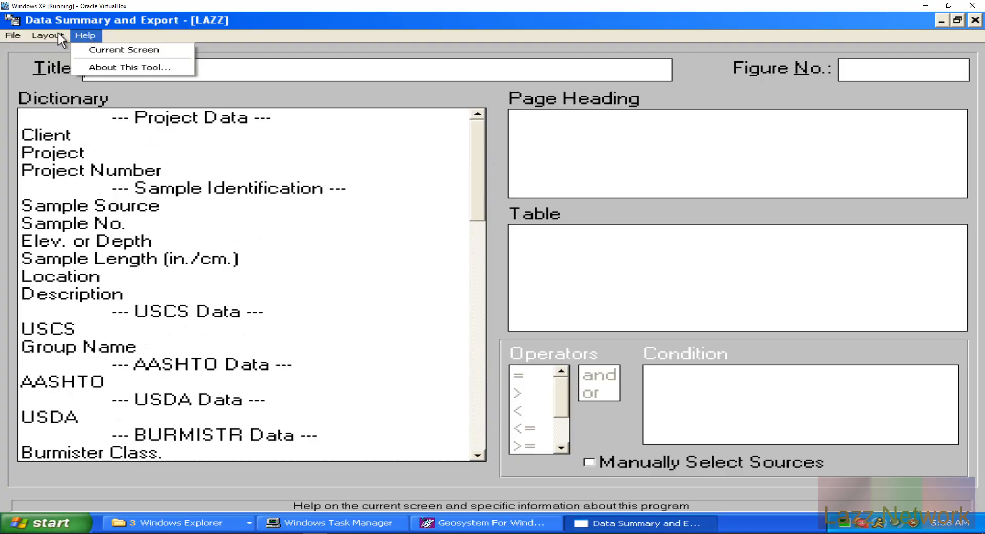
mouse_move(17, 34)
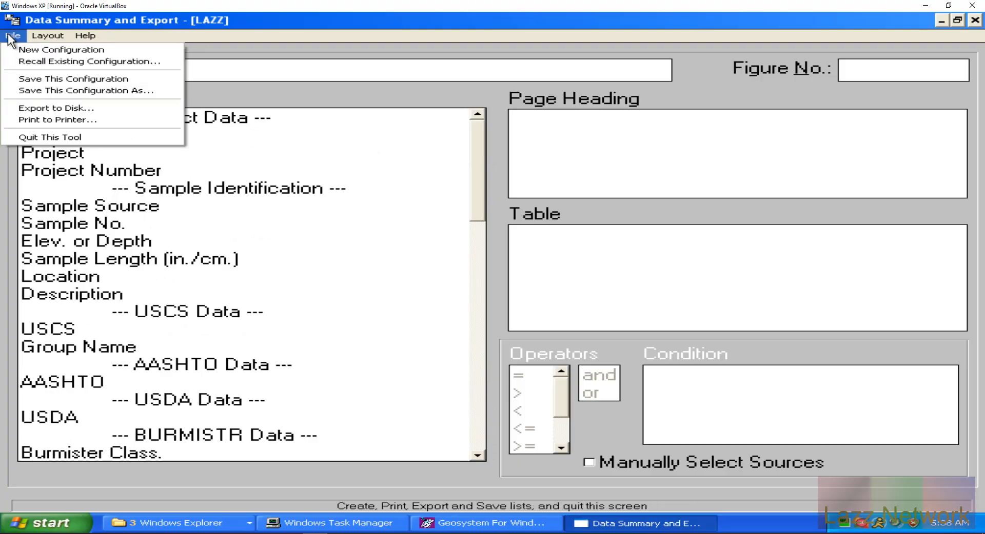
click(29, 137)
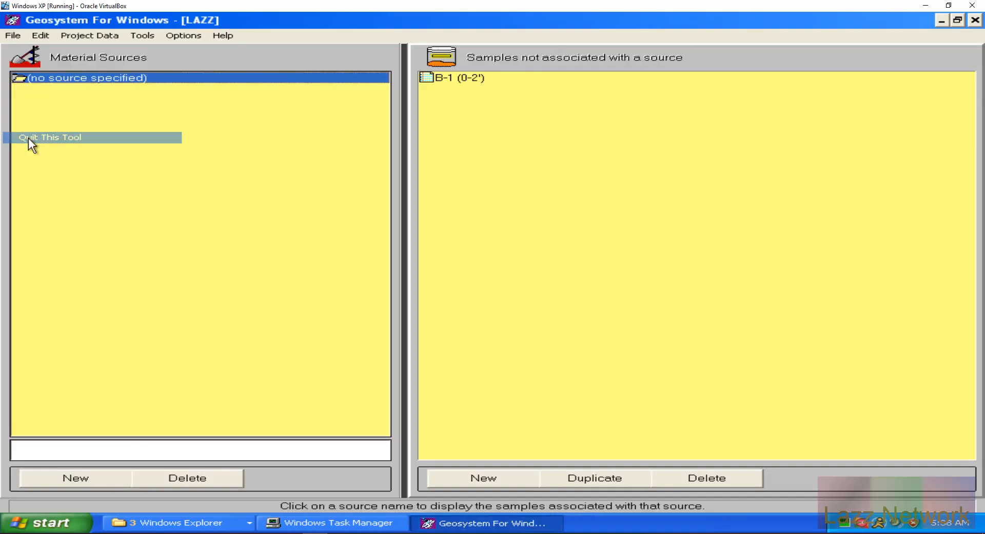
Step: Try Envelope Printing for the project and dismiss the printer error
click(170, 35)
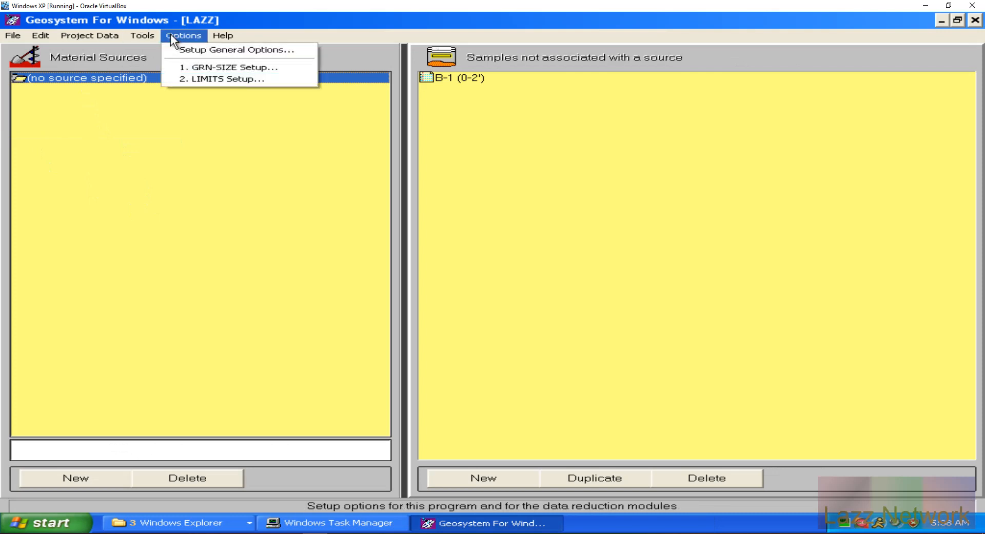
mouse_move(133, 34)
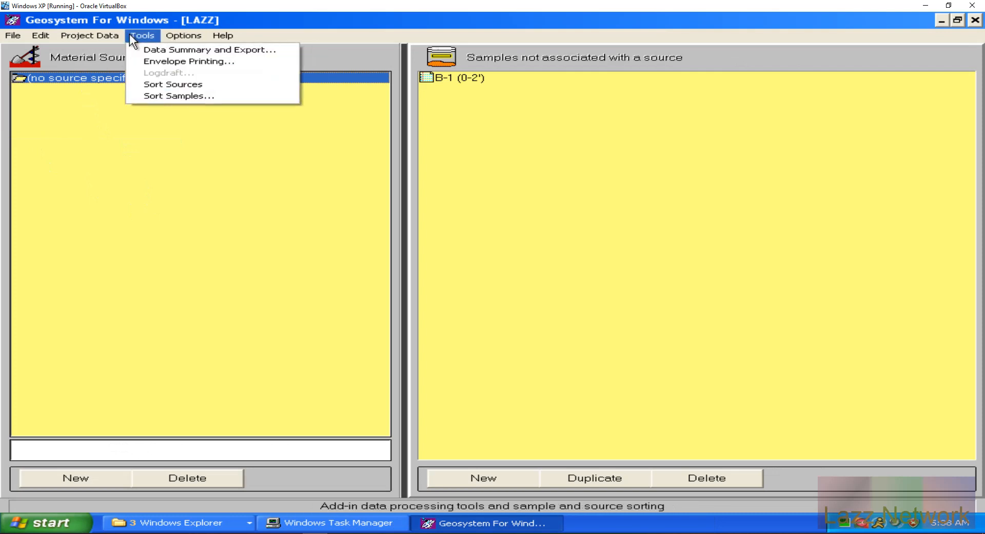
click(158, 61)
click(496, 307)
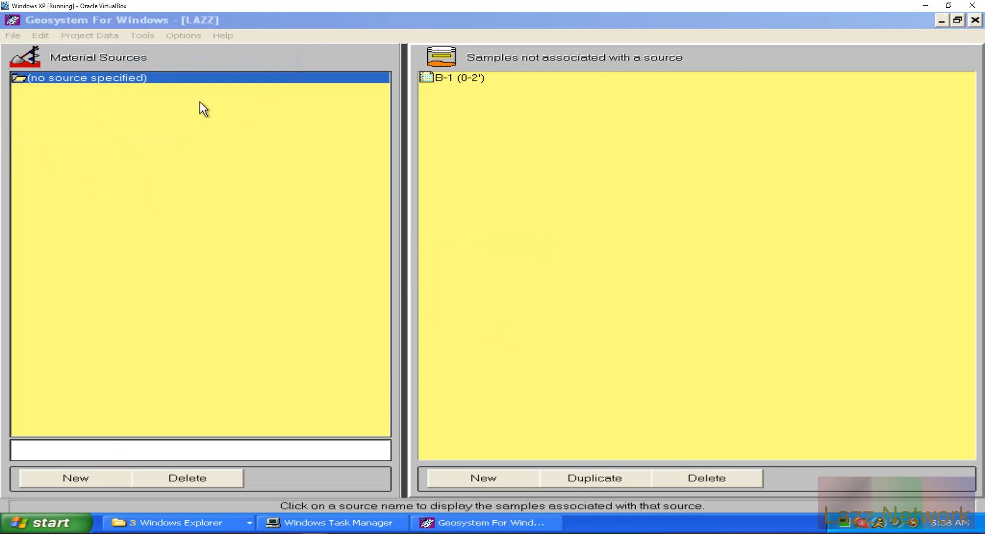
Step: Close the Tools list and open Options > LIMITS Setup
click(142, 32)
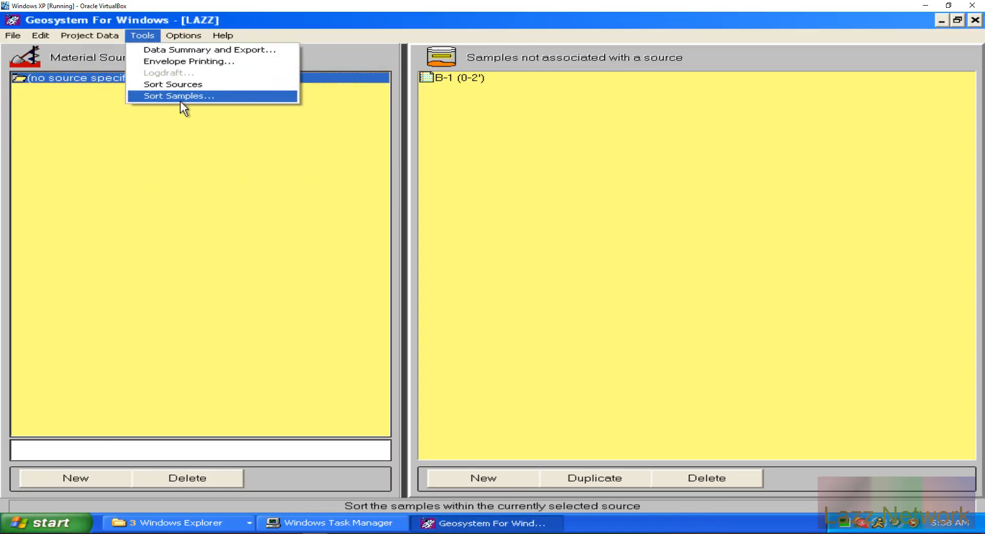
click(186, 83)
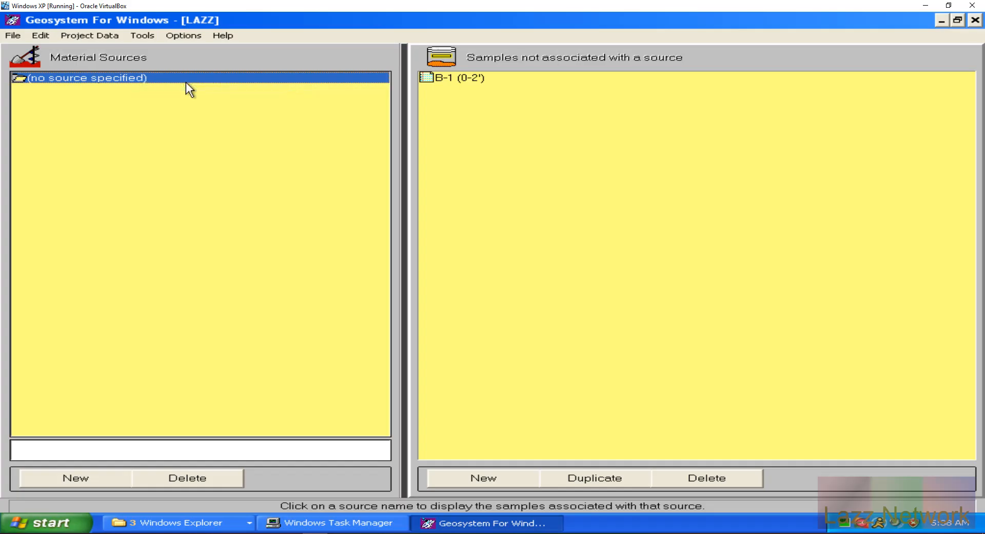
click(183, 36)
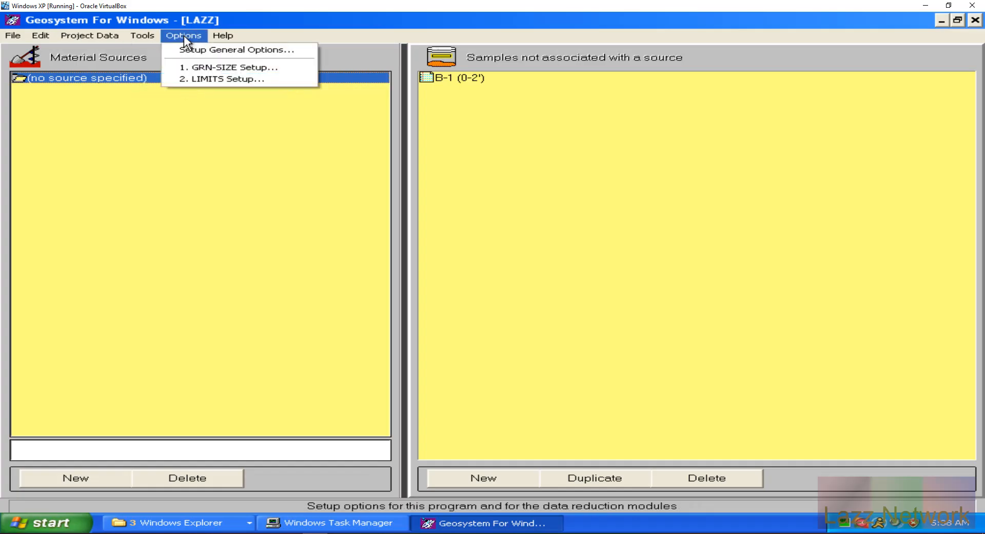
click(224, 80)
Step: Keep the Basic Atterberg Limits report form and USCS plasticity chart, and view the tare database unchanged
click(720, 247)
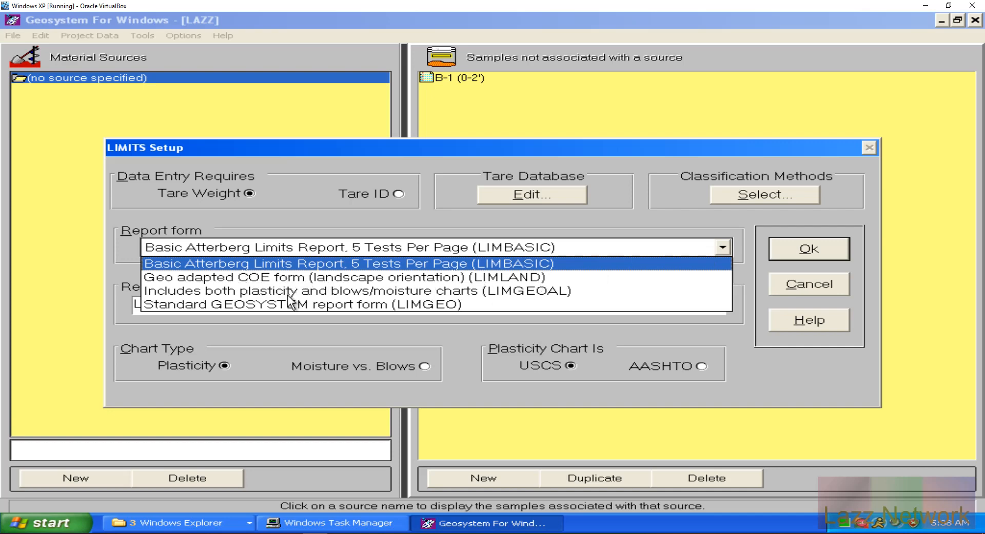
click(723, 244)
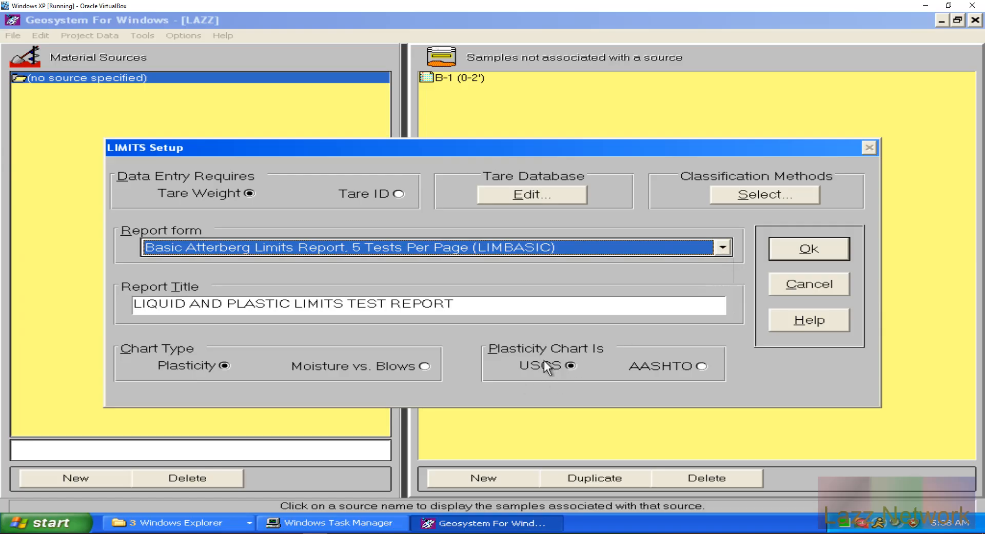
click(701, 367)
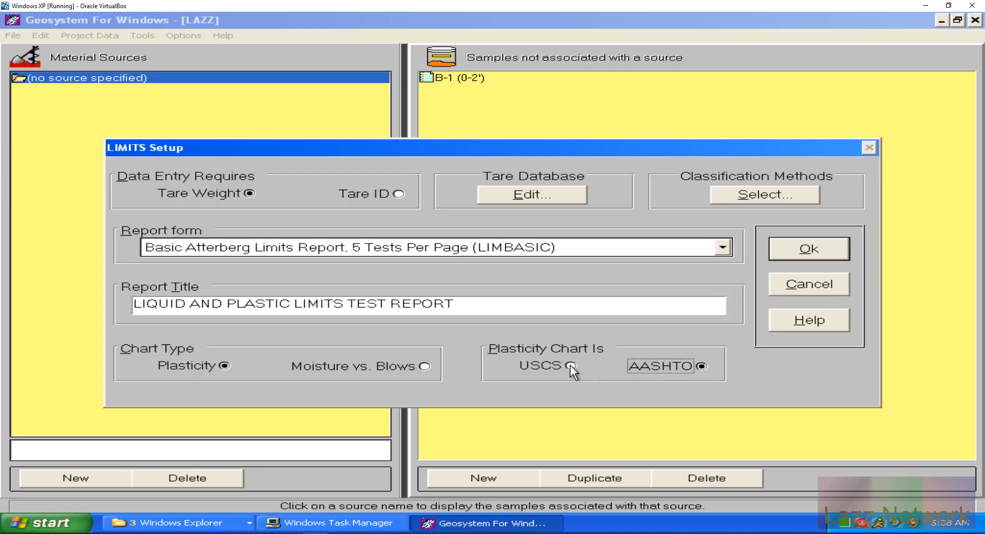
click(570, 366)
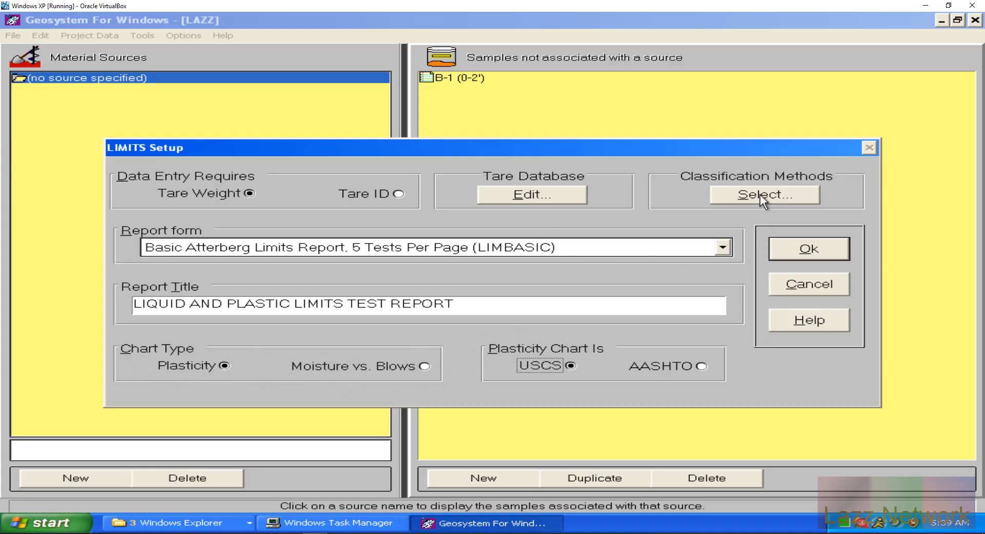
click(534, 196)
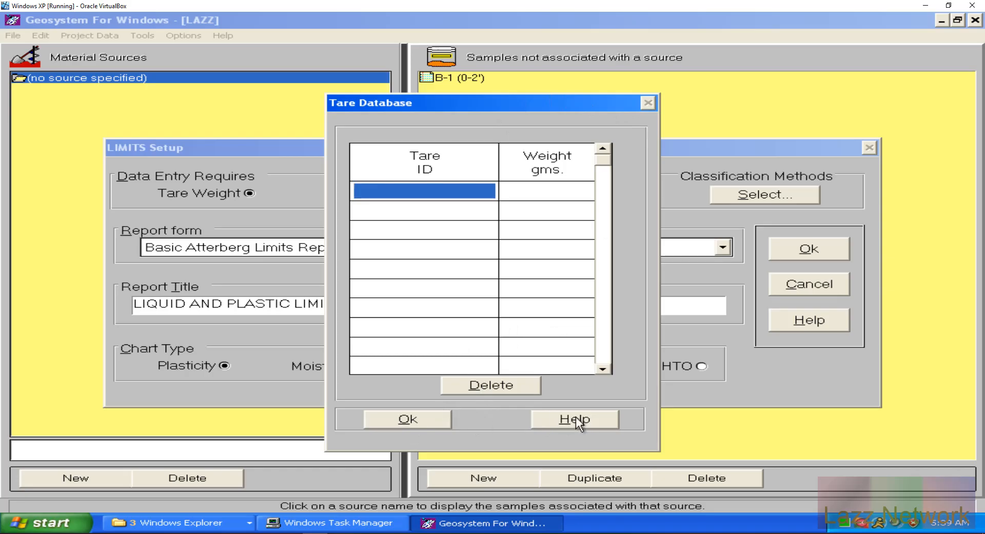
click(450, 418)
Step: Enable USCS and AASHTO classification, acknowledge the new-projects note, and cancel LIMITS Setup
click(744, 197)
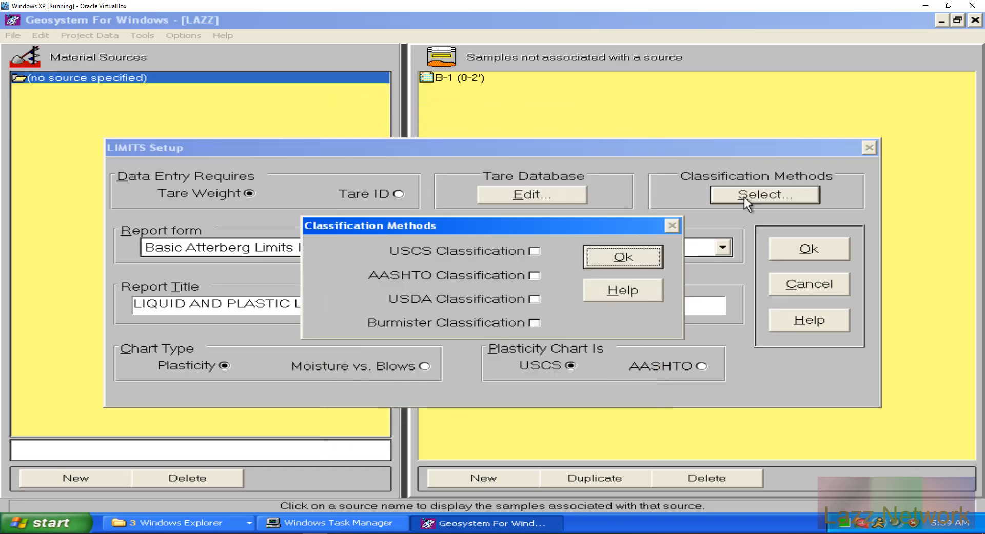
click(534, 252)
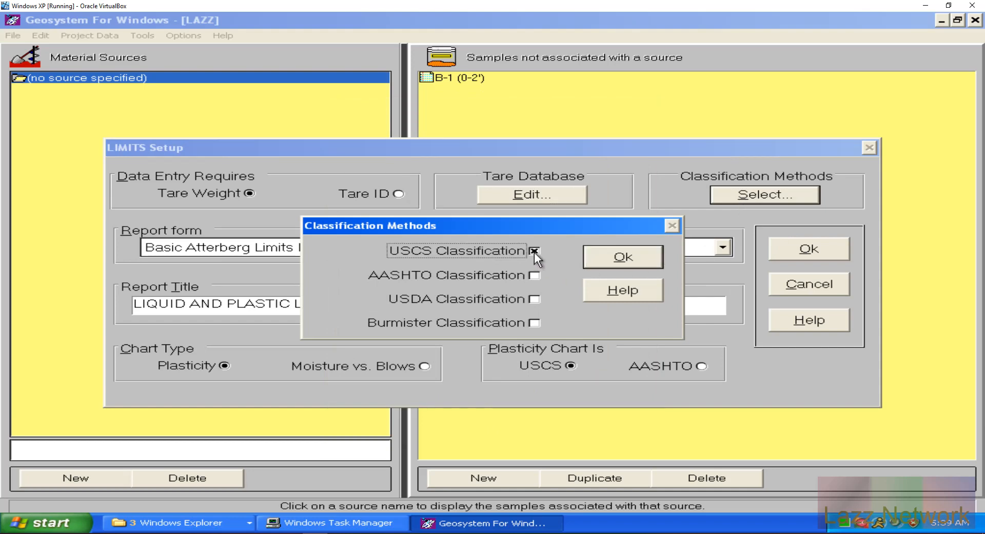
click(535, 277)
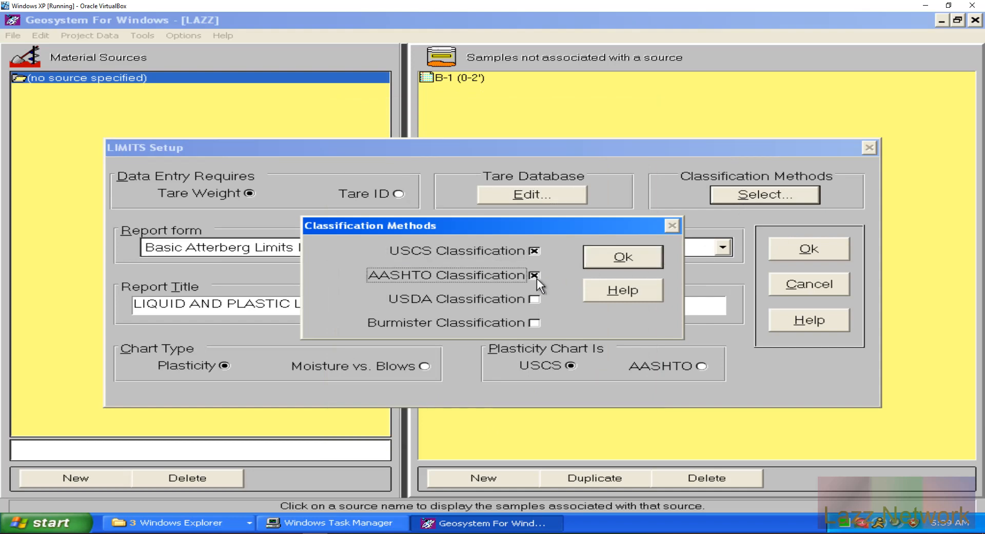
click(636, 256)
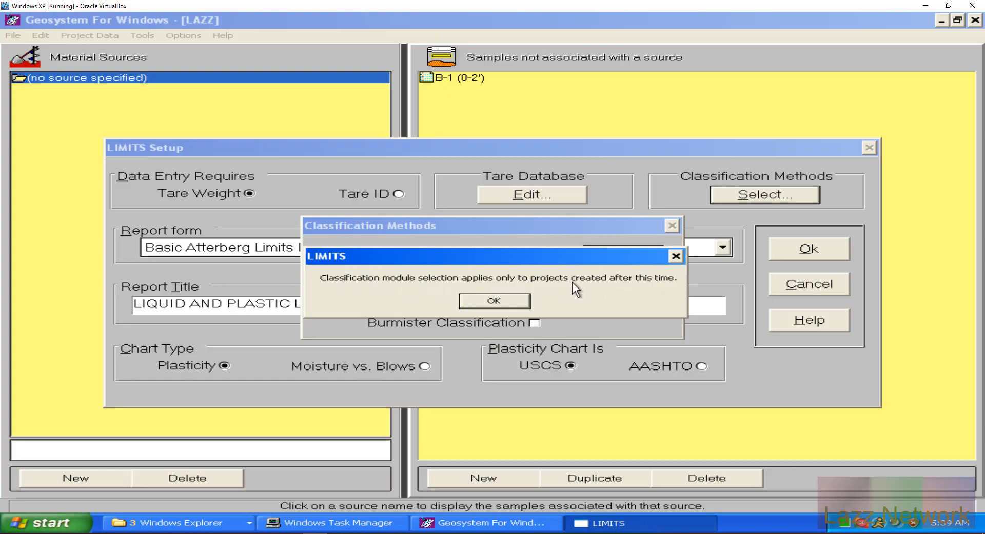
click(493, 301)
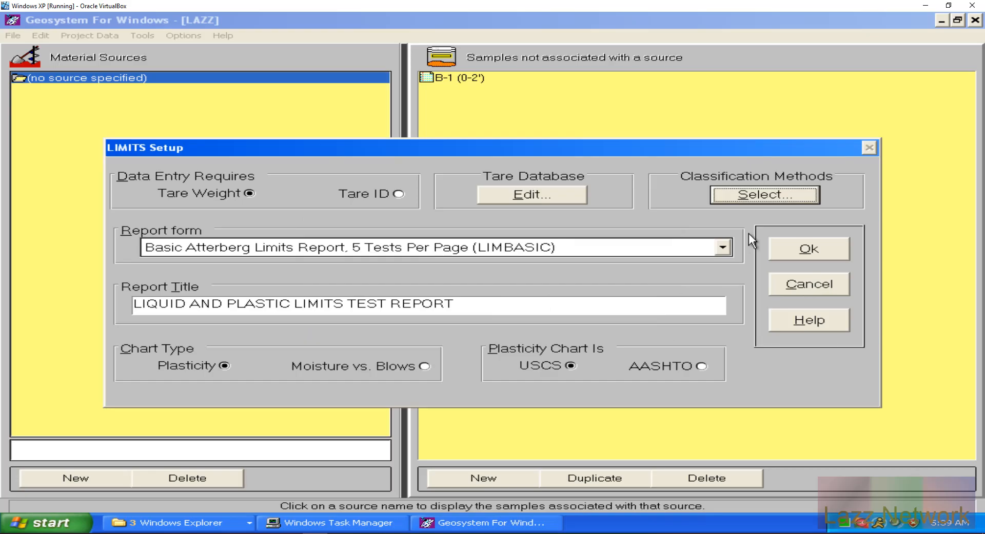
click(801, 282)
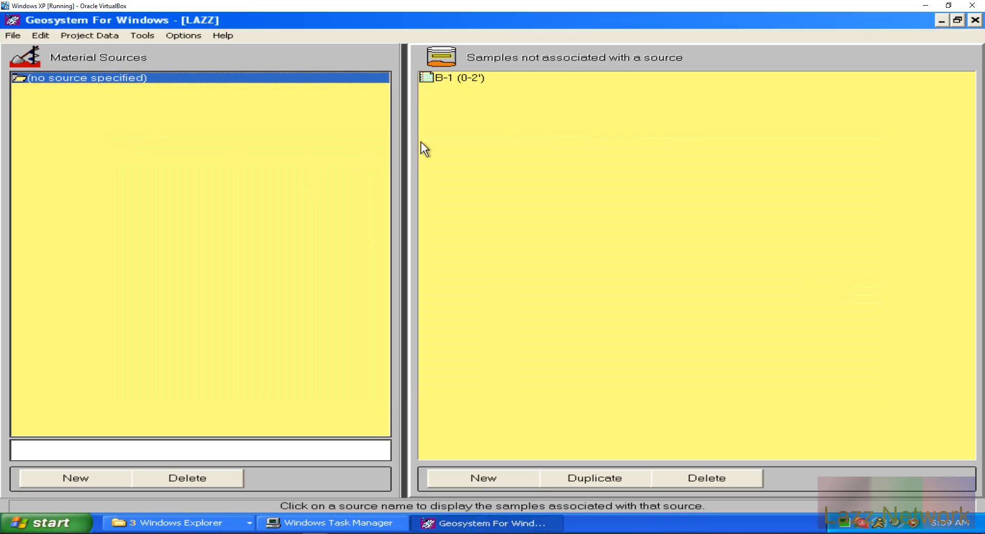
click(184, 35)
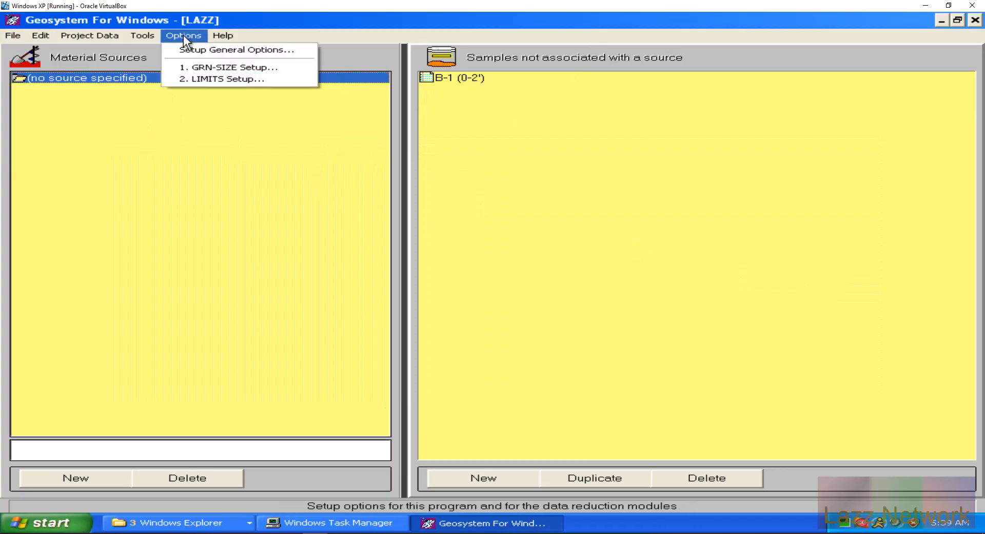
Step: Check the project's client, name and number in Project Data
mouse_move(140, 35)
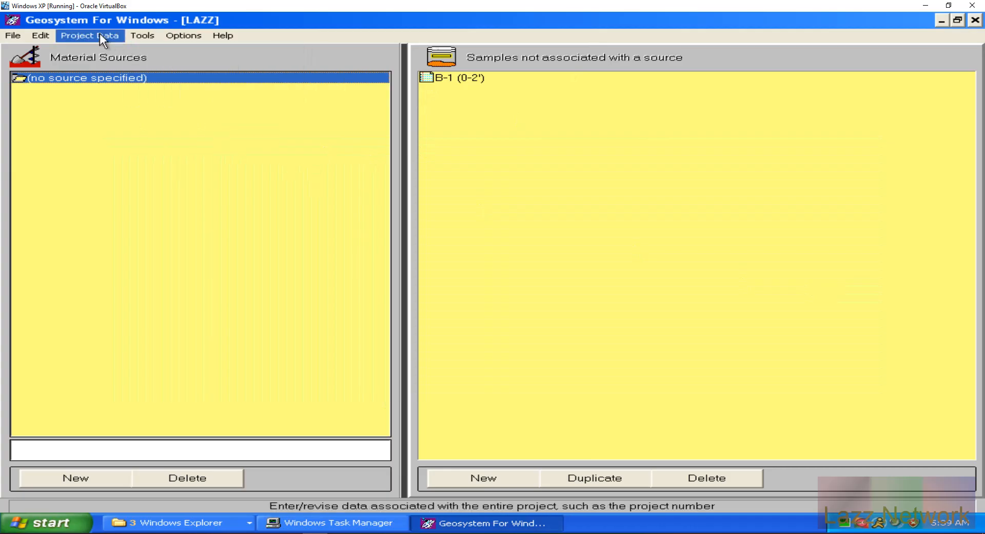
mouse_move(30, 32)
click(80, 35)
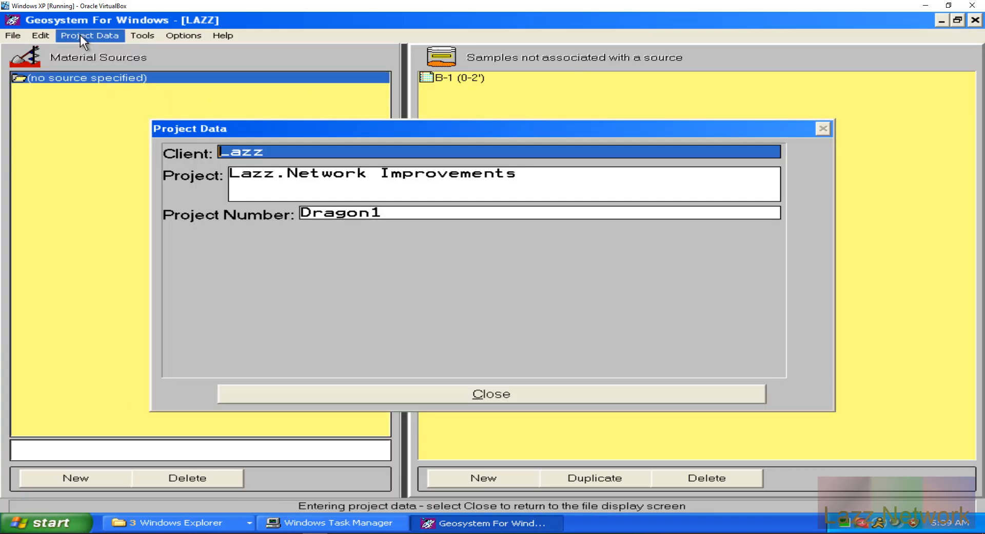
click(29, 32)
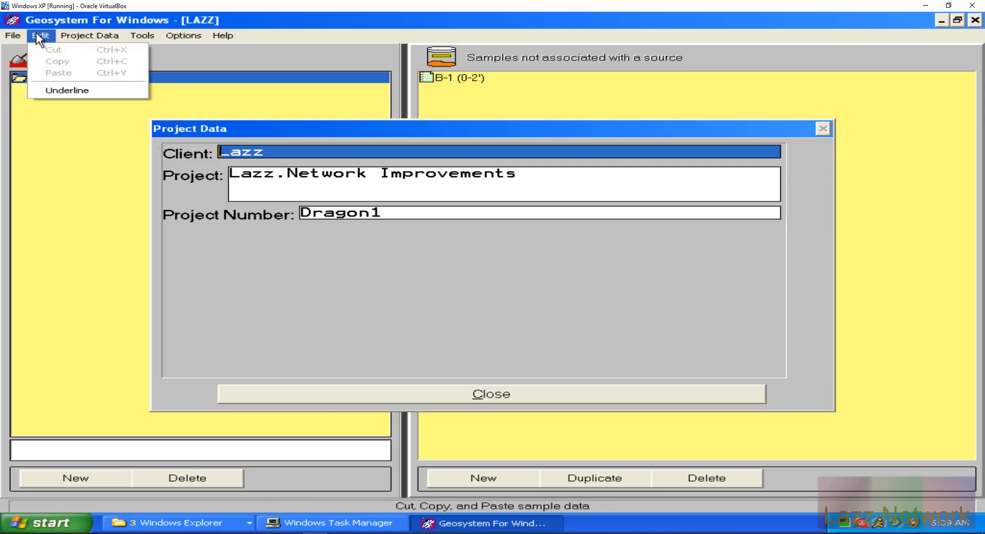
click(30, 35)
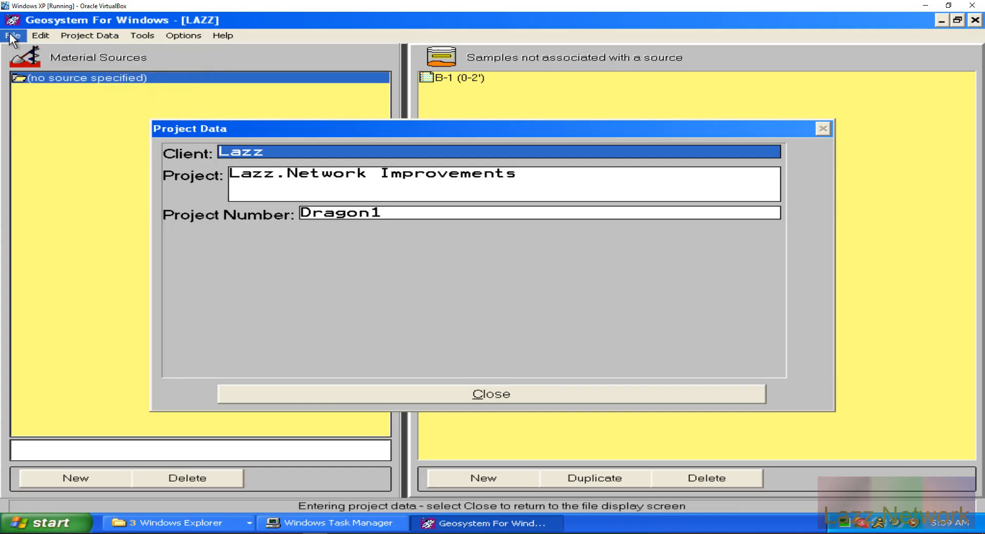
Step: Close Project Data, then save the LAZZ project and exit Geosystem
click(13, 35)
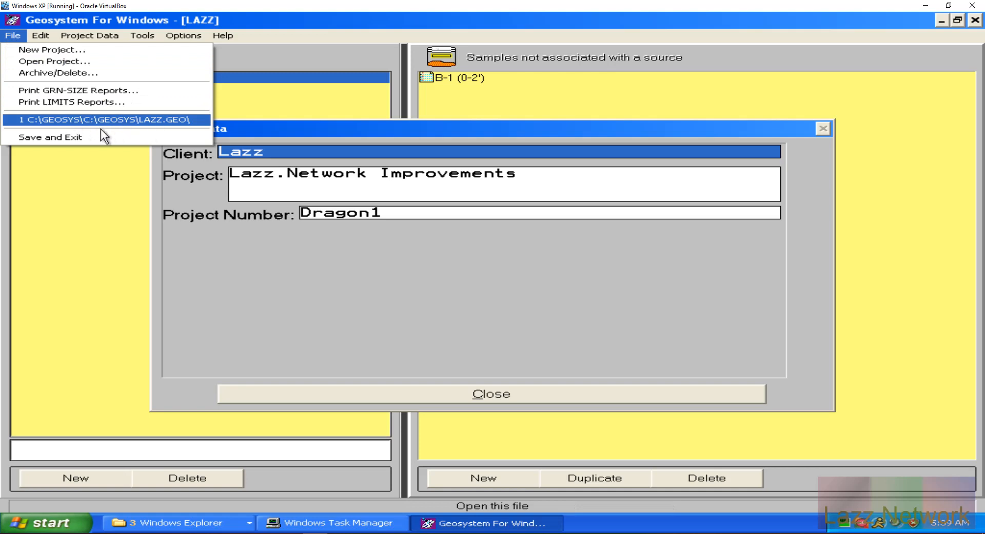
click(19, 34)
click(441, 392)
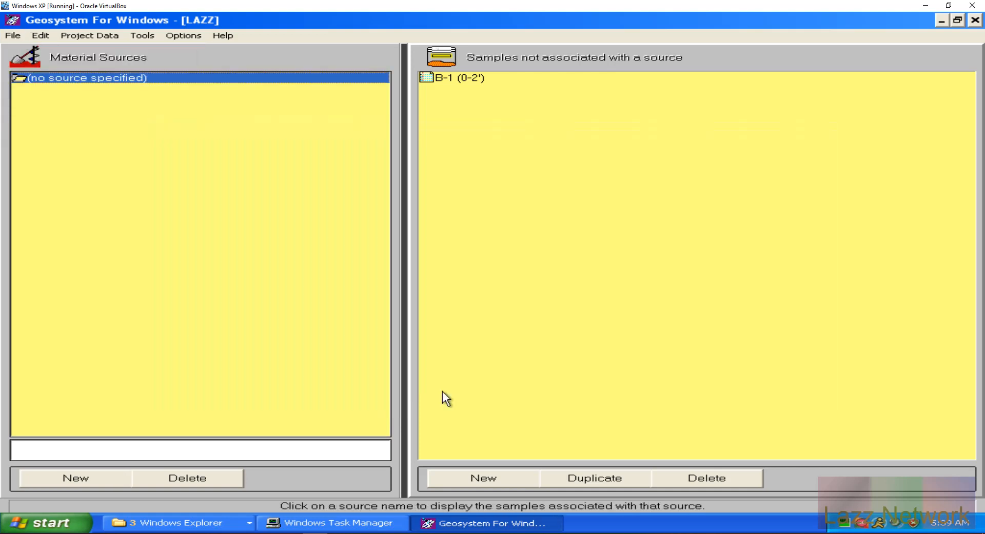
click(15, 36)
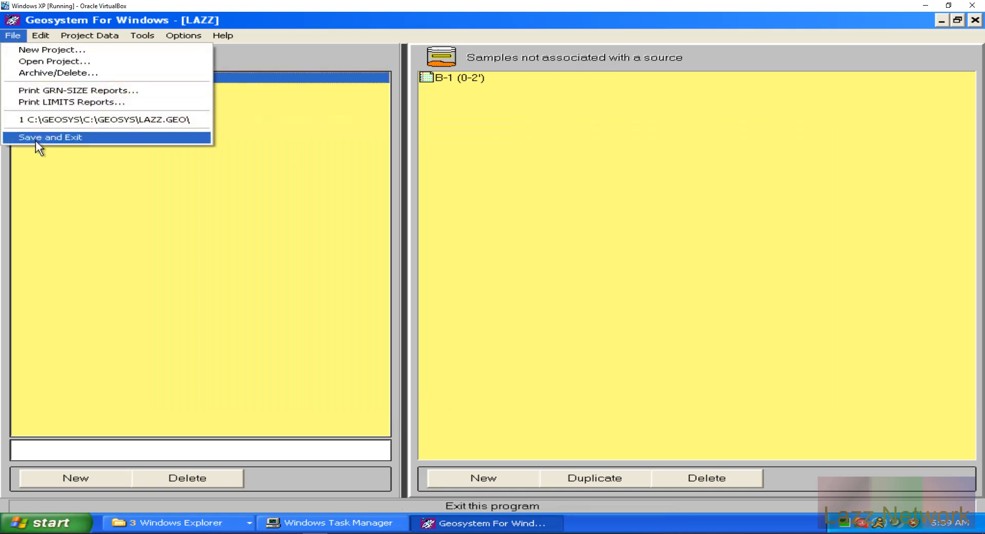
click(35, 137)
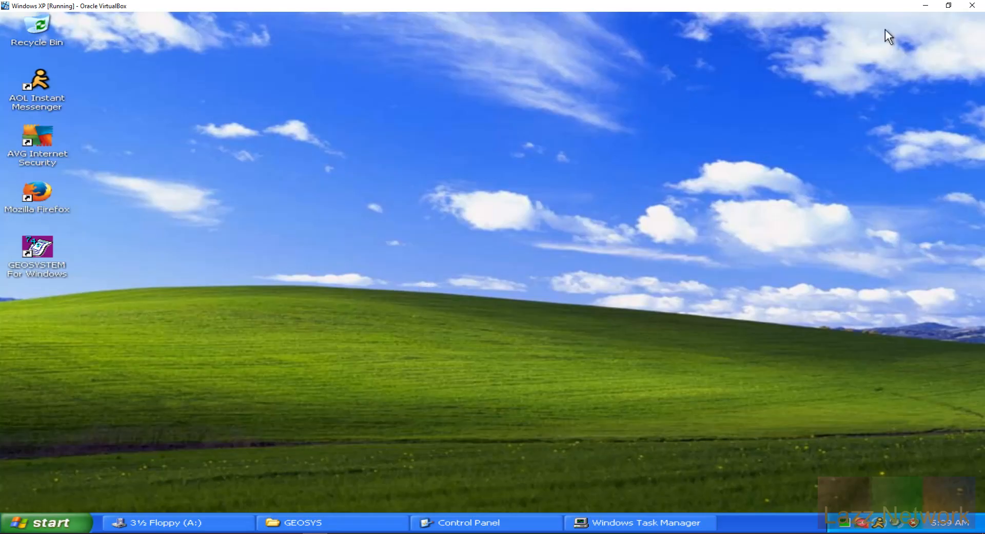
click(927, 7)
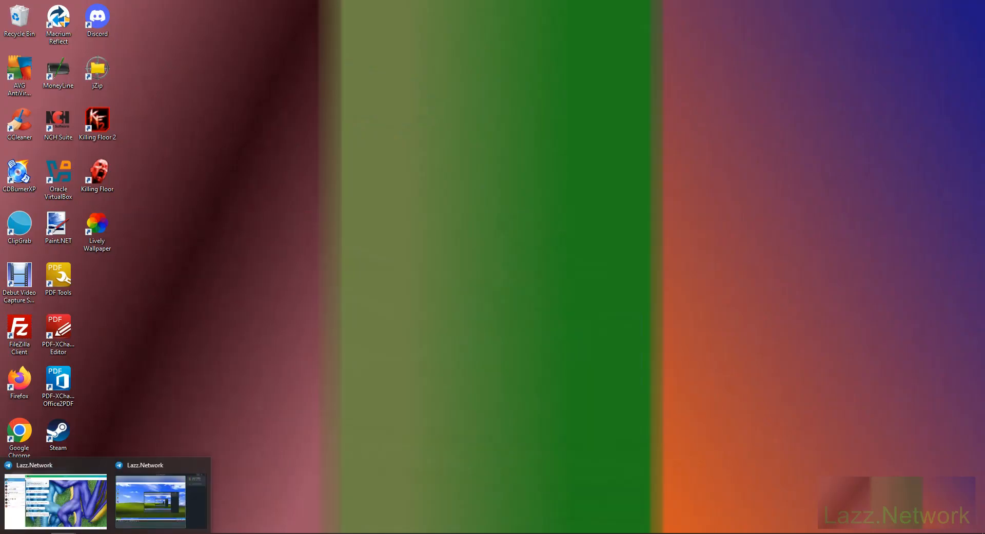
click(171, 506)
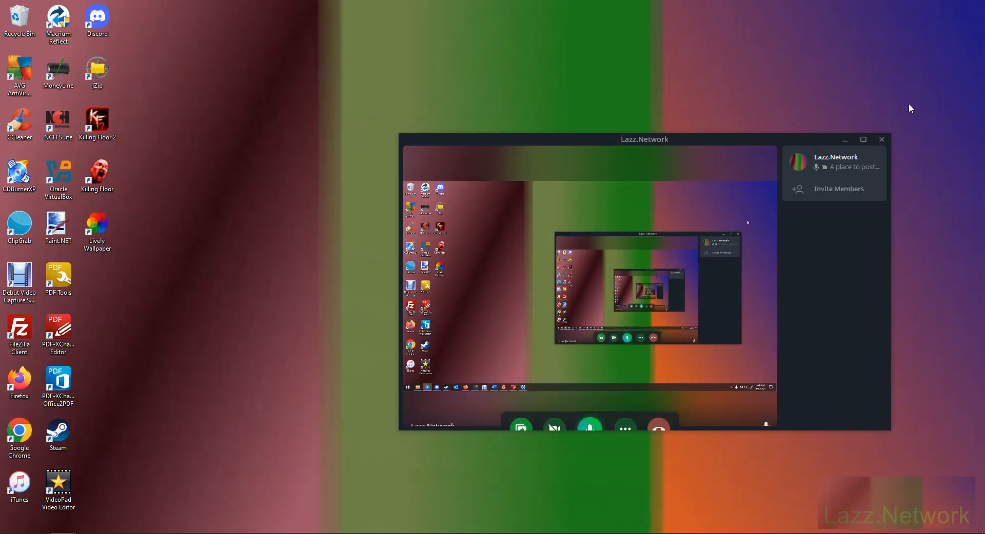
click(844, 140)
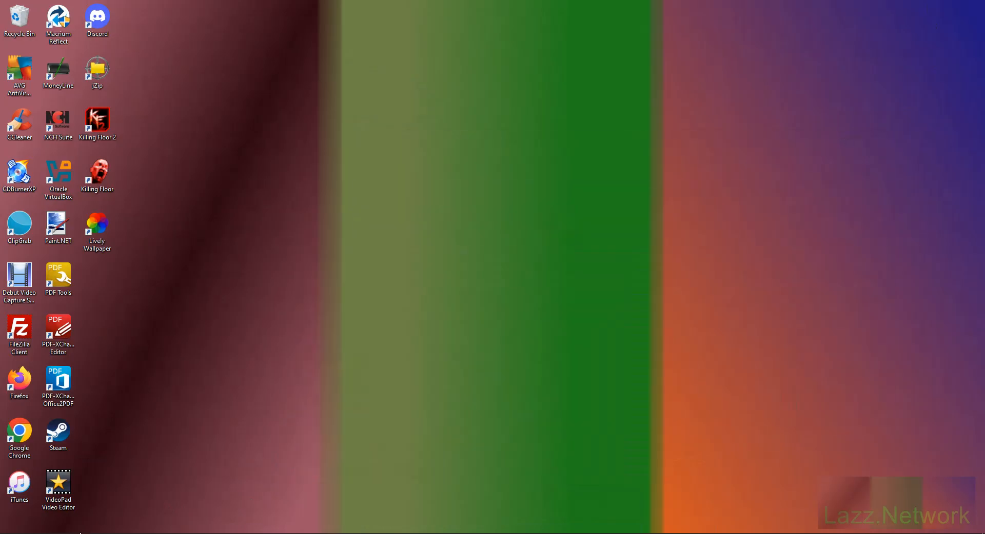
mouse_move(63, 533)
click(56, 495)
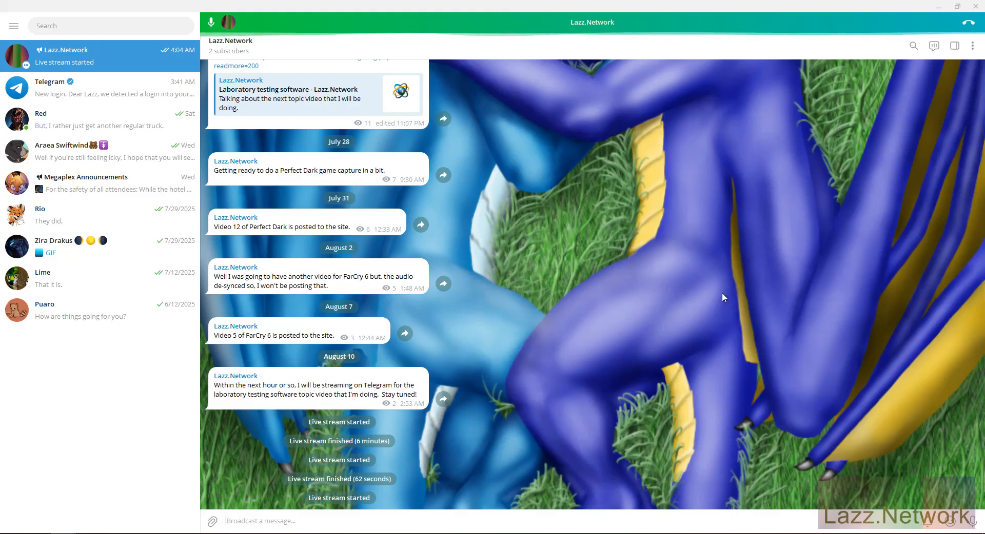
click(941, 7)
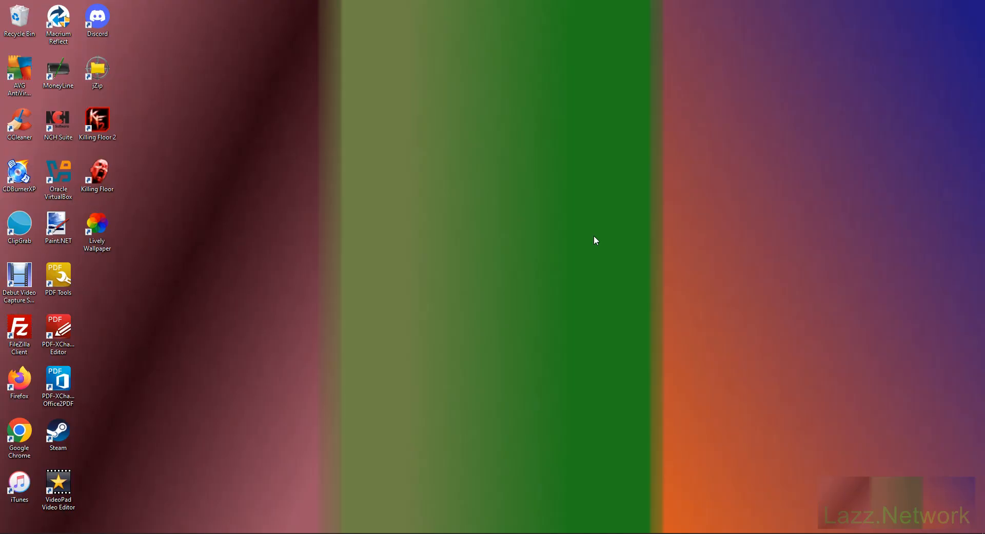
click(315, 533)
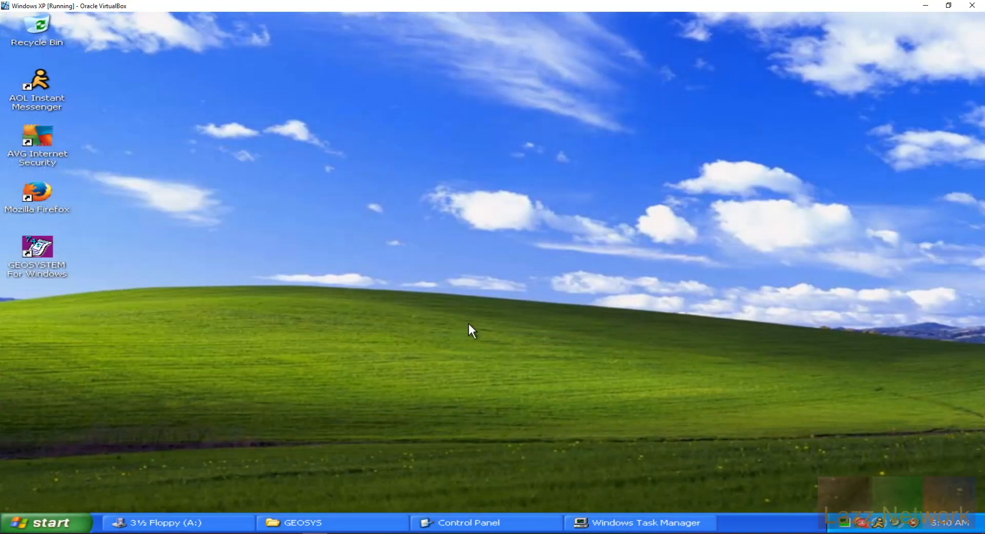
Step: Close Windows Task Manager and the Control Panel
click(579, 522)
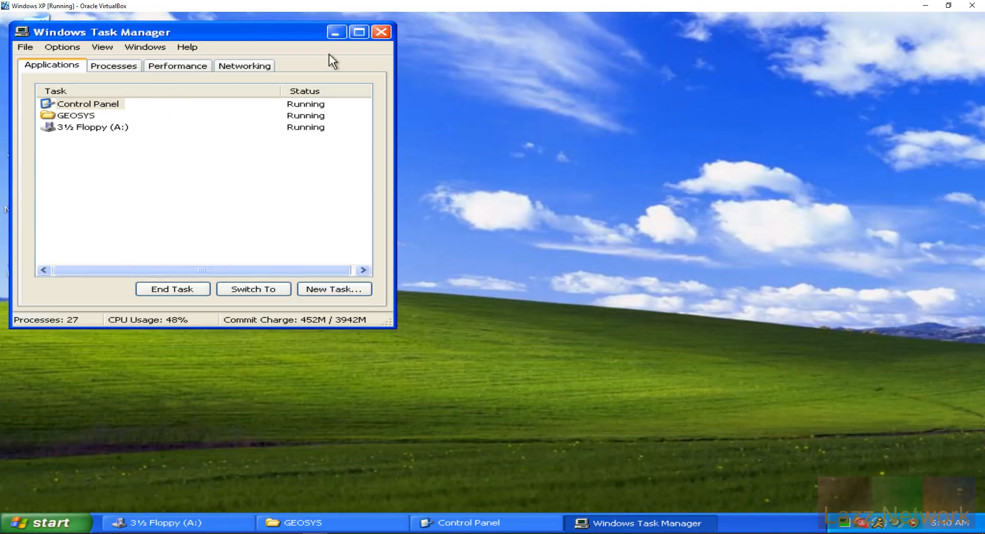
click(380, 32)
click(478, 523)
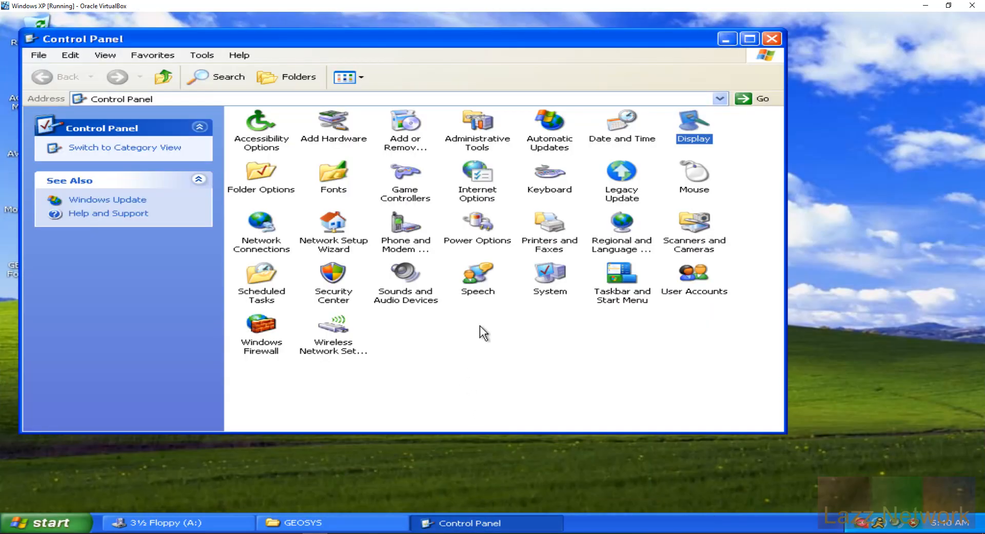
click(750, 38)
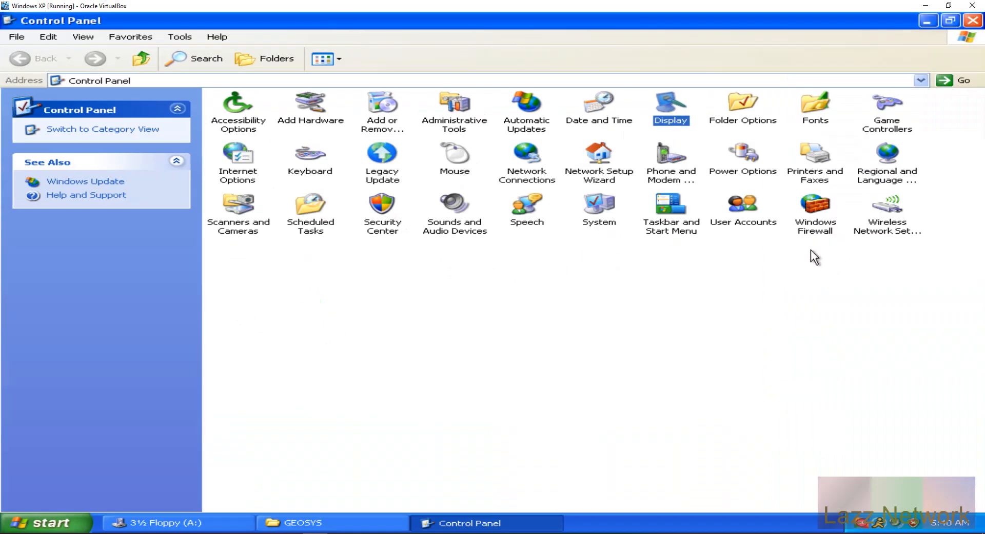
click(17, 35)
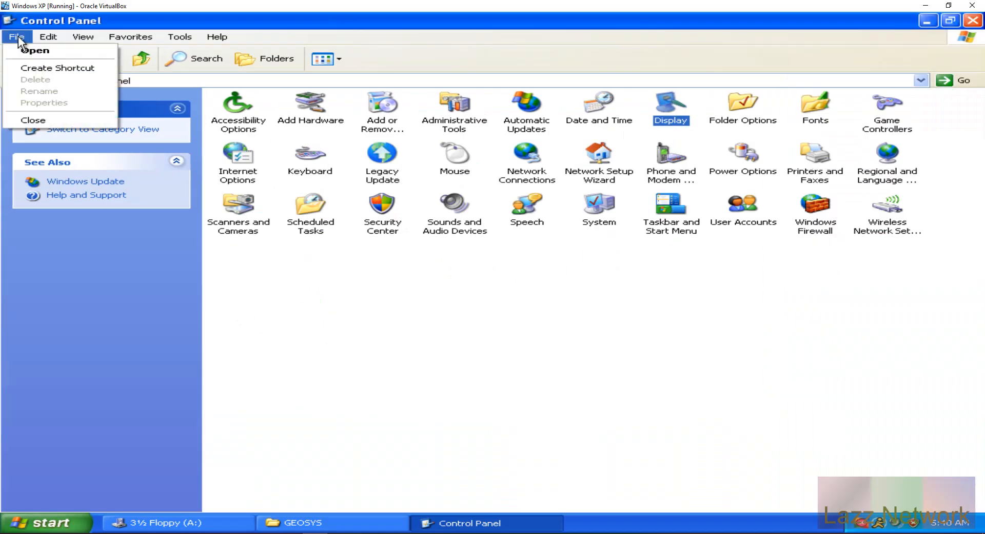
click(30, 121)
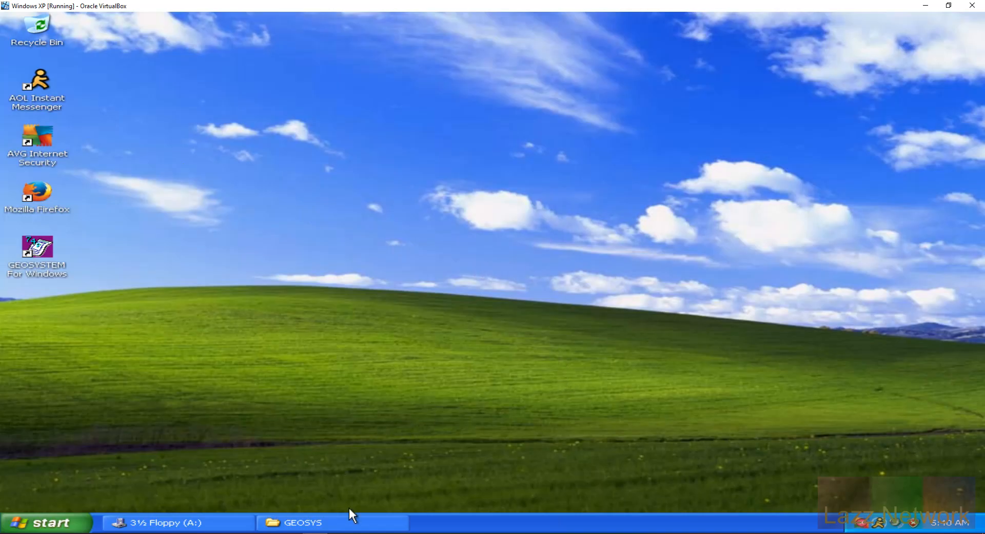
Step: Close the GEOSYS folder, switch the A: window to My Computer, and minimize it
click(353, 523)
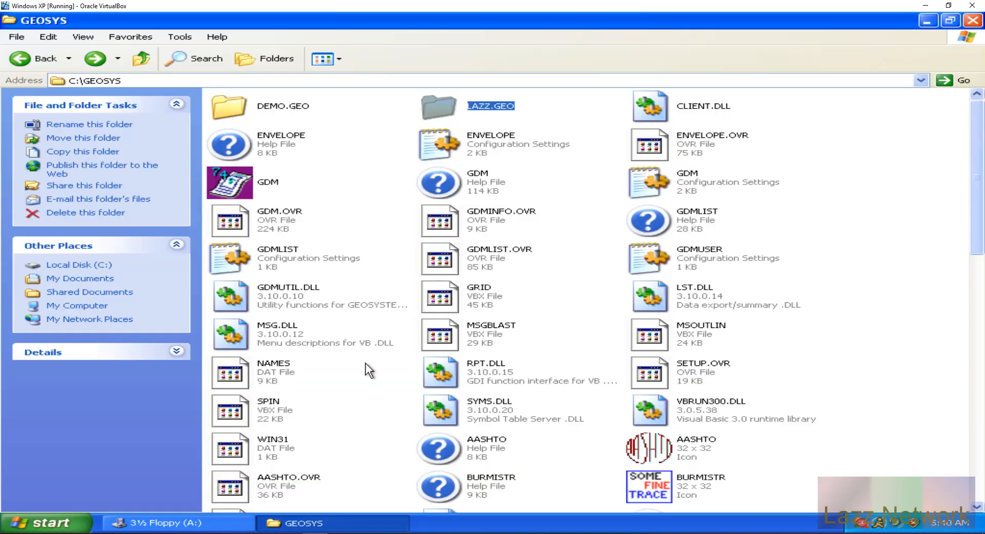
click(972, 20)
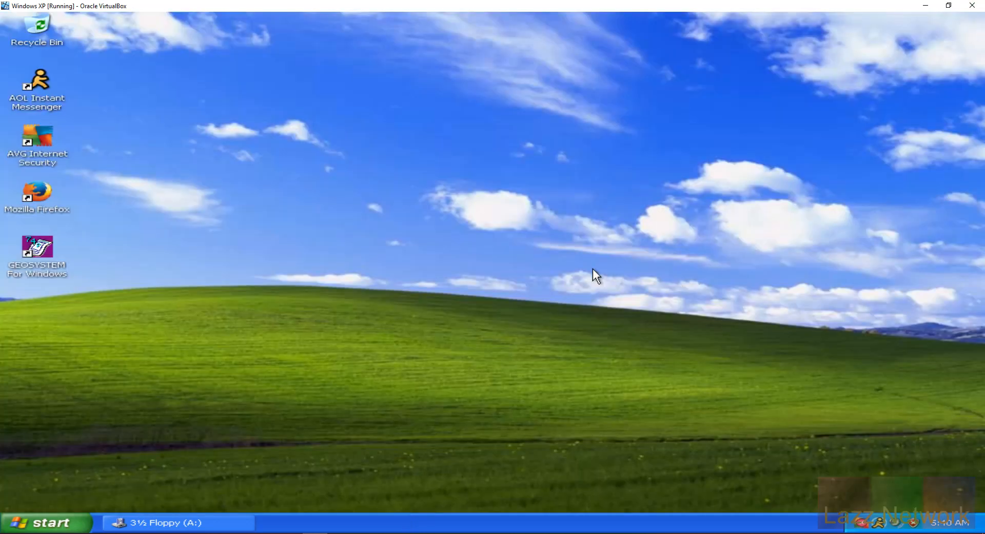
click(186, 518)
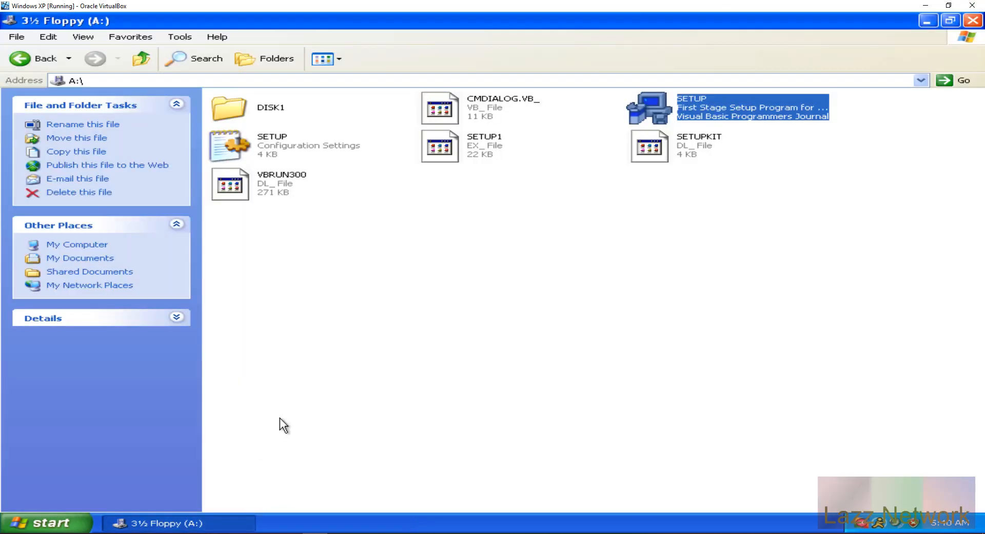
click(72, 245)
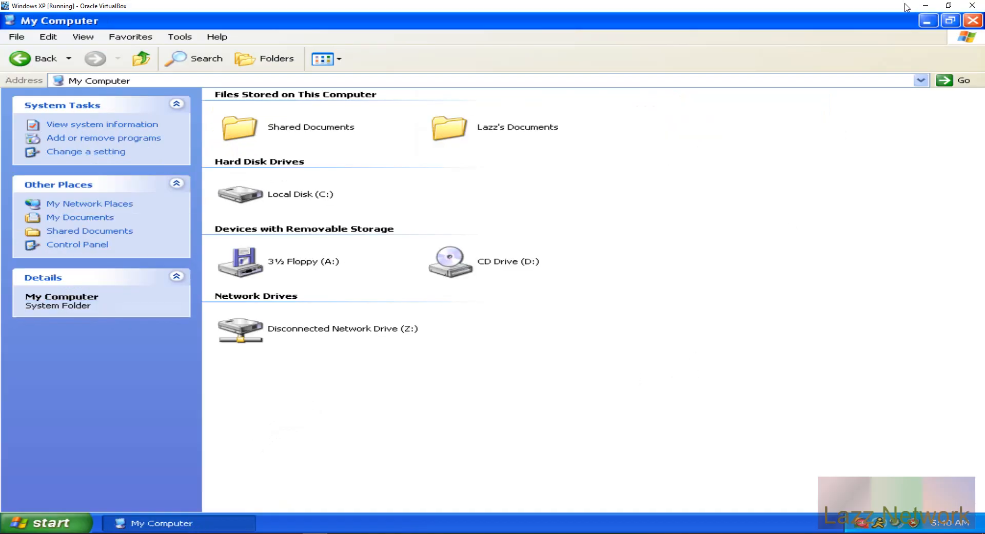
click(927, 21)
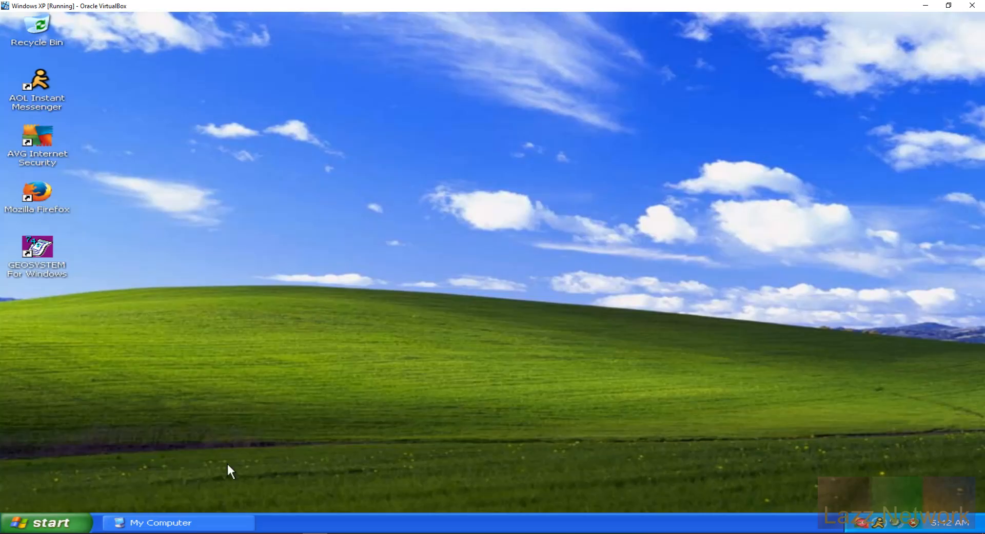
click(214, 533)
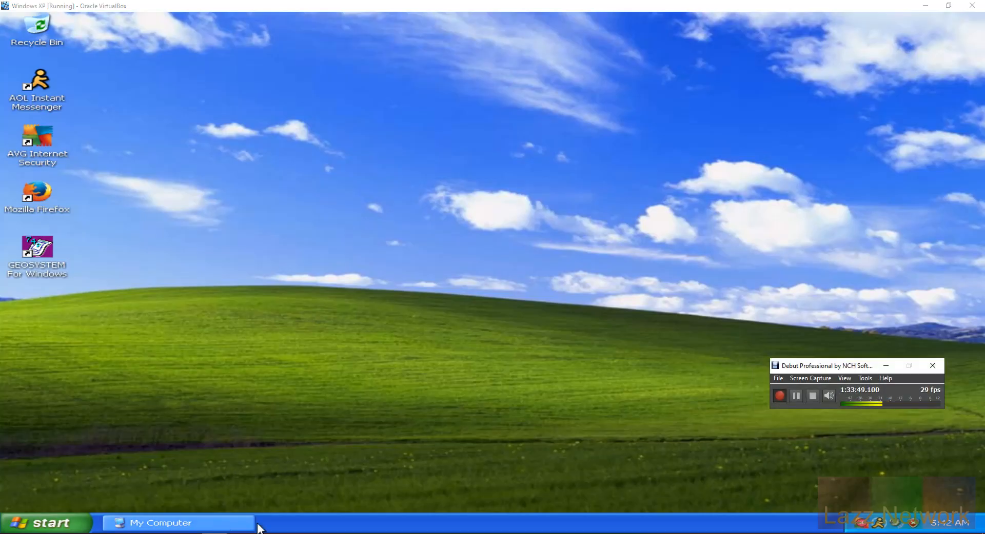